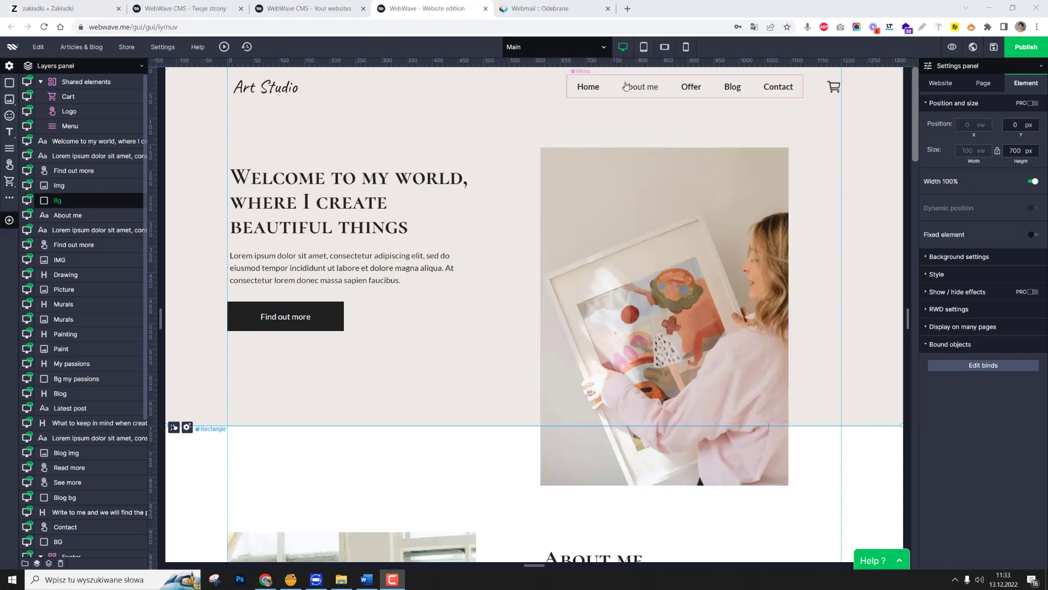
Examine the home page layout in the desktop version and then in the tablet version.
{"action": "mouse_move", "coordinate": [645, 49]}
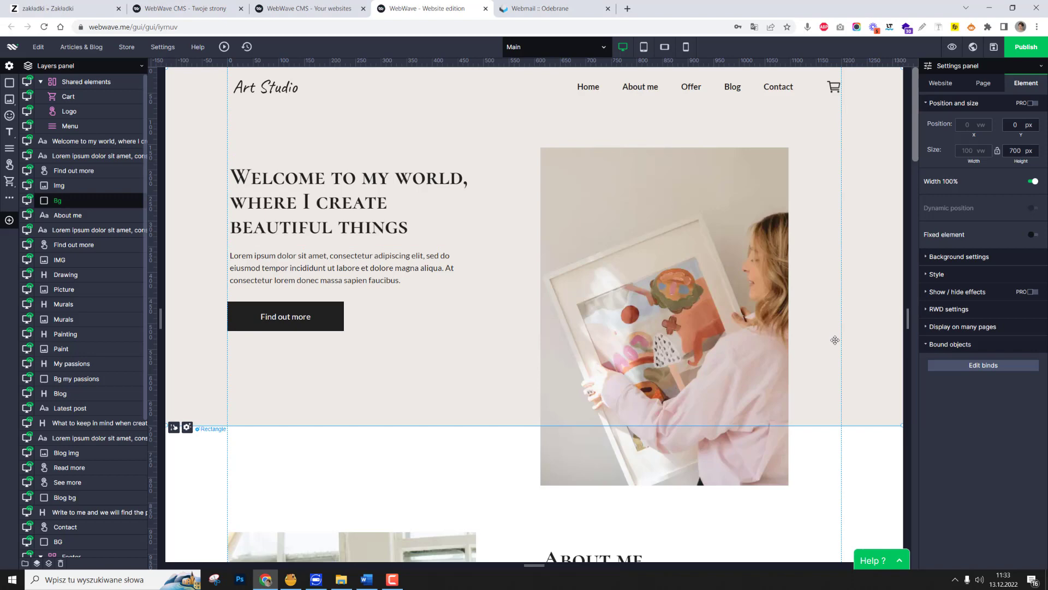
{"action": "scroll", "coordinate": [523, 314], "scroll_direction": "down", "scroll_amount": 8}
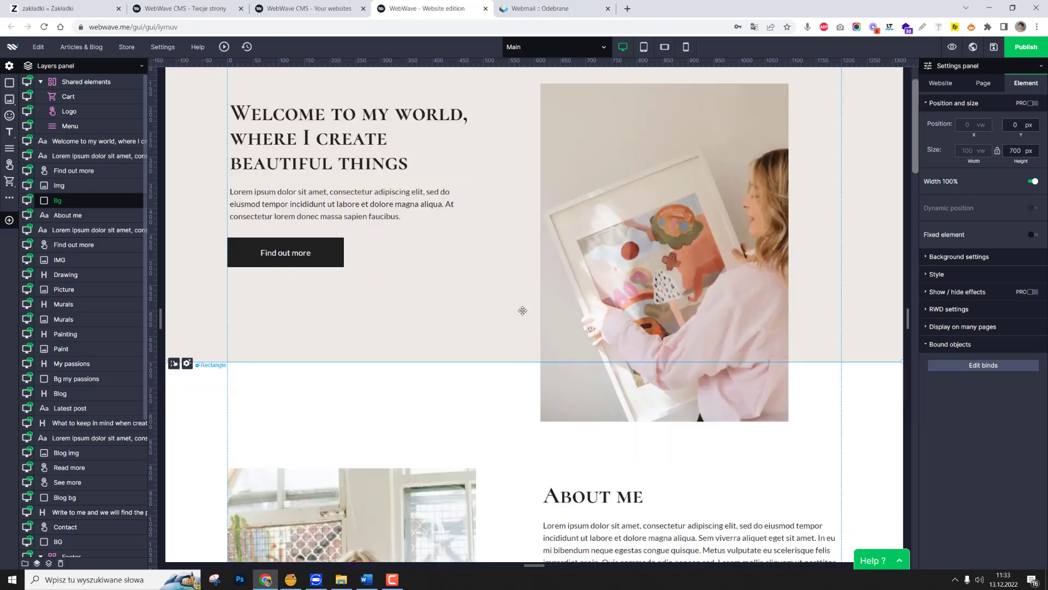
{"action": "scroll", "coordinate": [522, 313], "scroll_direction": "down", "scroll_amount": 16}
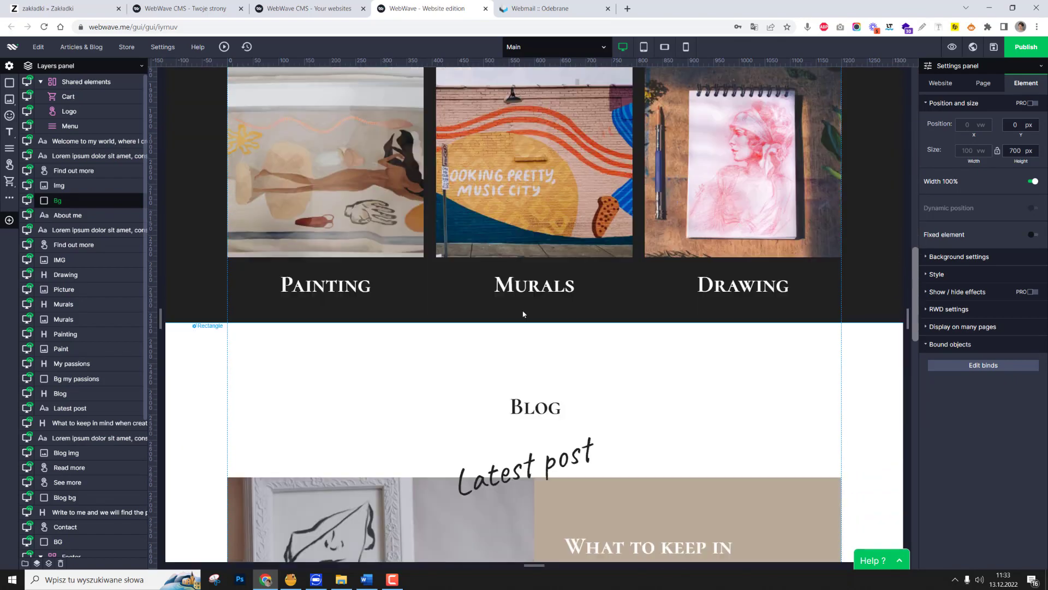
{"action": "scroll", "coordinate": [522, 315], "scroll_direction": "up", "scroll_amount": 20}
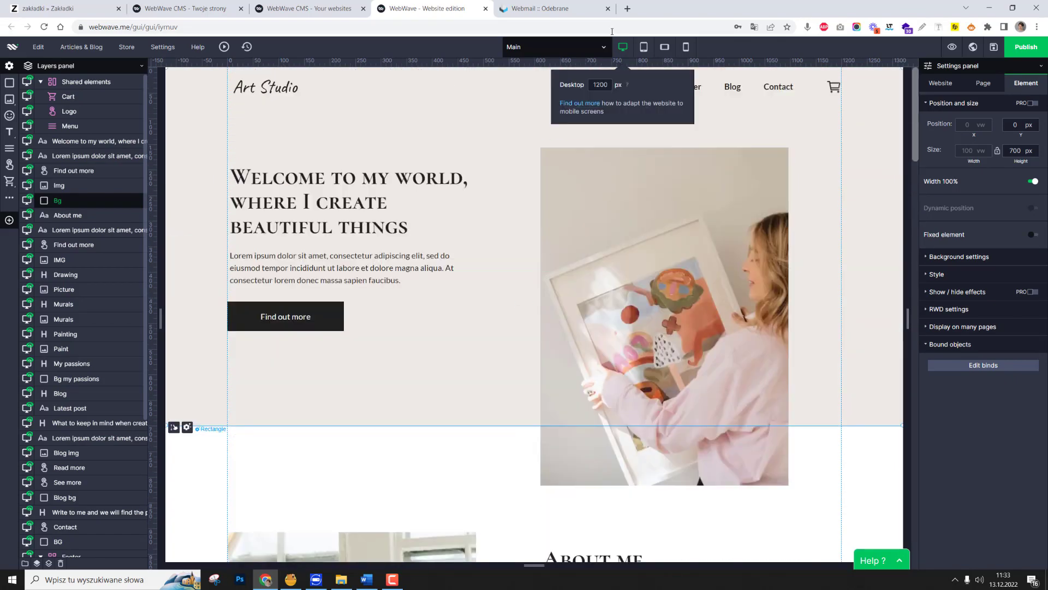
{"action": "left_click", "coordinate": [643, 51]}
{"action": "scroll", "coordinate": [710, 234], "scroll_direction": "down", "scroll_amount": 5}
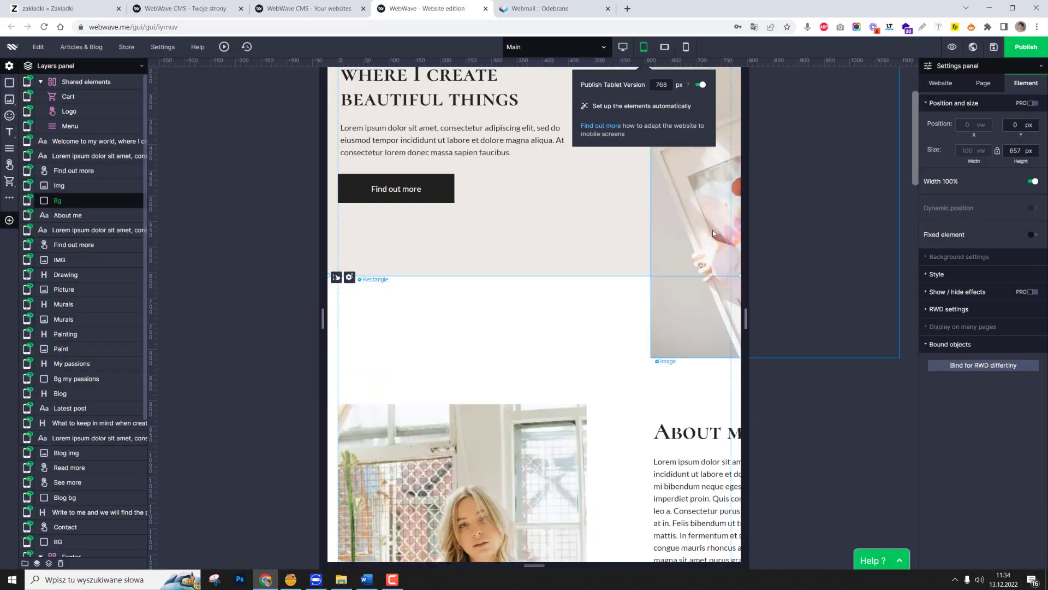
{"action": "scroll", "coordinate": [696, 274], "scroll_direction": "up", "scroll_amount": 5}
Examine the home page layout in the mobile landscape version and open the mobile portrait version.
{"action": "left_click", "coordinate": [665, 47]}
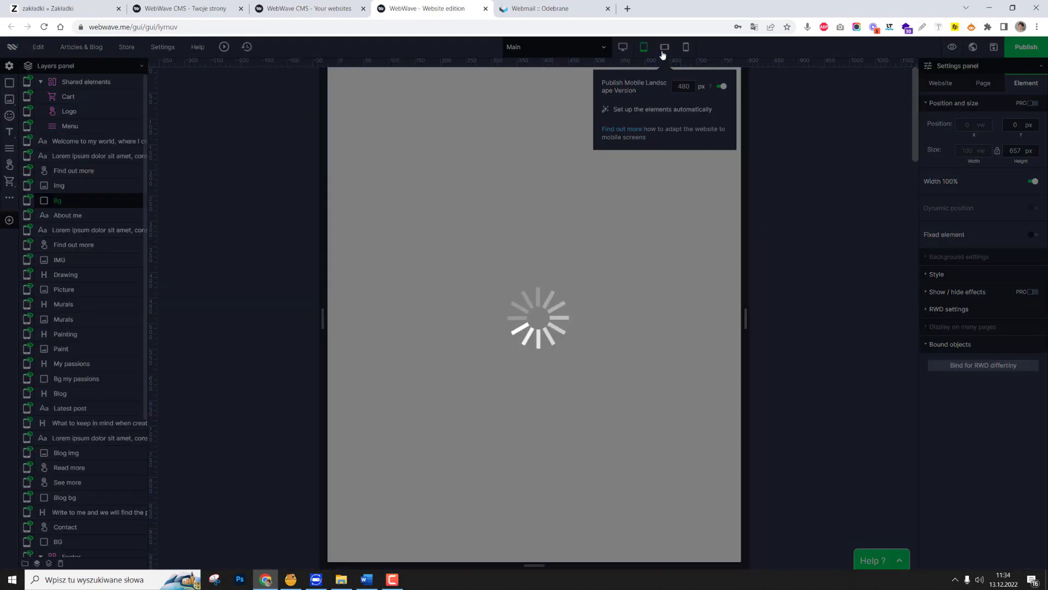
{"action": "scroll", "coordinate": [625, 300], "scroll_direction": "down", "scroll_amount": 8}
{"action": "scroll", "coordinate": [625, 300], "scroll_direction": "up", "scroll_amount": 8}
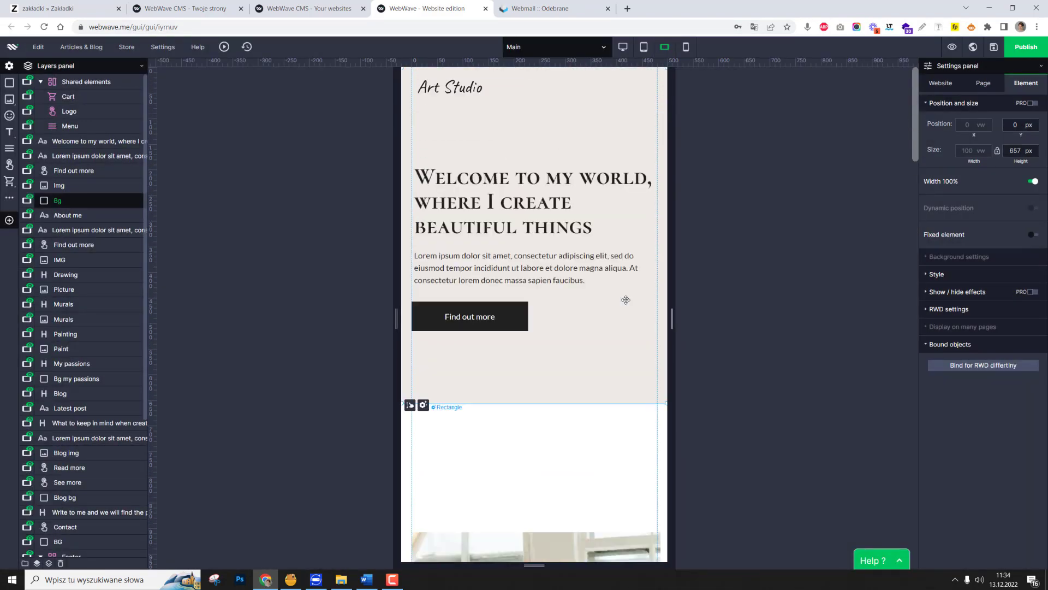
{"action": "scroll", "coordinate": [625, 300], "scroll_direction": "down", "scroll_amount": 7}
{"action": "scroll", "coordinate": [626, 303], "scroll_direction": "down", "scroll_amount": 6}
{"action": "scroll", "coordinate": [625, 300], "scroll_direction": "up", "scroll_amount": 7}
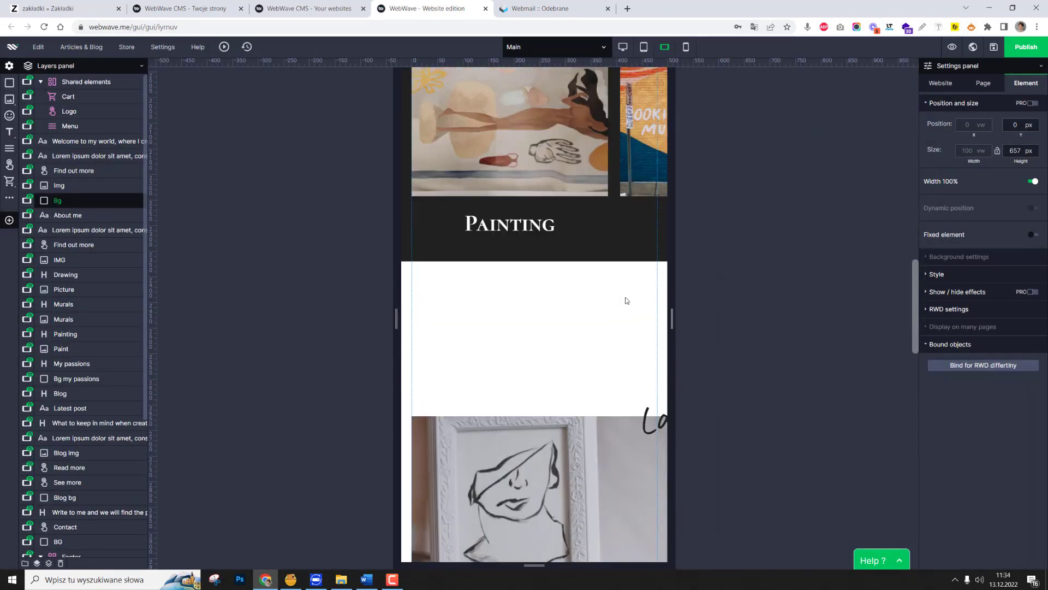
{"action": "scroll", "coordinate": [626, 300], "scroll_direction": "up", "scroll_amount": 7}
{"action": "left_click", "coordinate": [686, 47]}
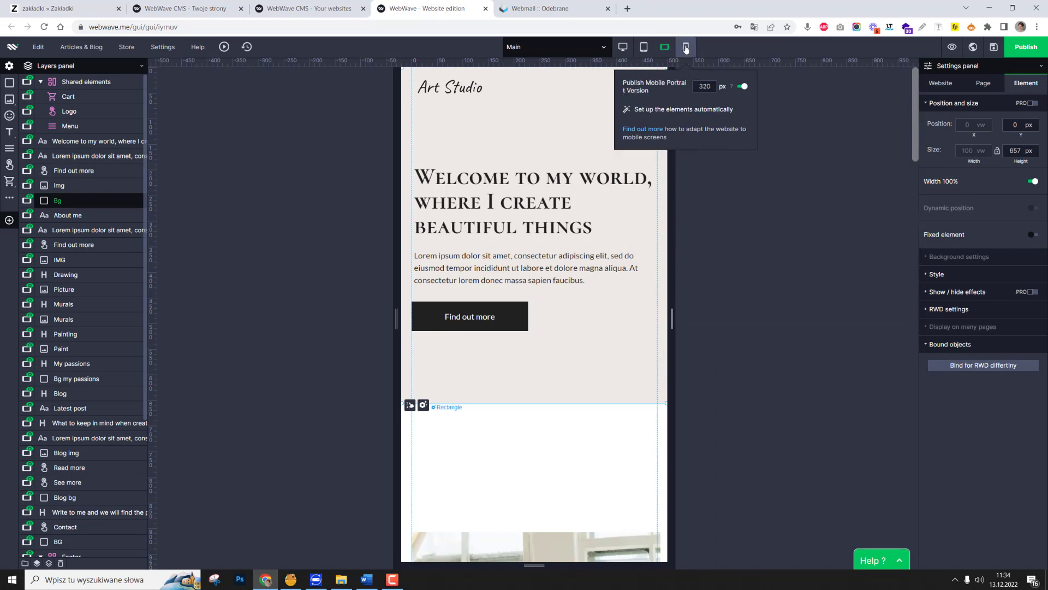
Return to the desktop version and look through the whole home page down to the footer.
{"action": "left_click", "coordinate": [622, 48]}
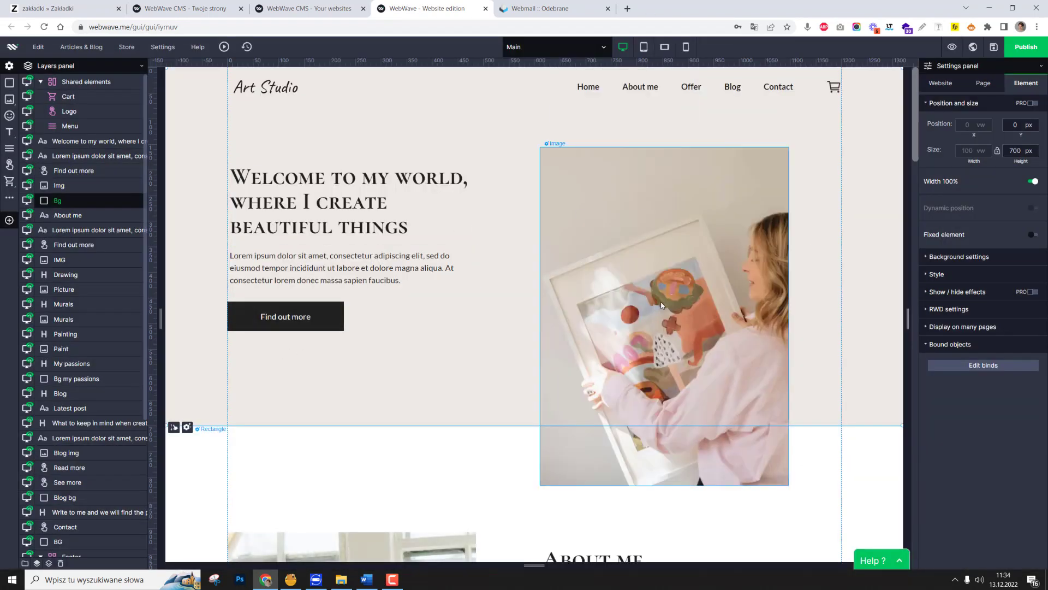
{"action": "scroll", "coordinate": [672, 267], "scroll_direction": "down", "scroll_amount": 20}
{"action": "scroll", "coordinate": [673, 265], "scroll_direction": "down", "scroll_amount": 8}
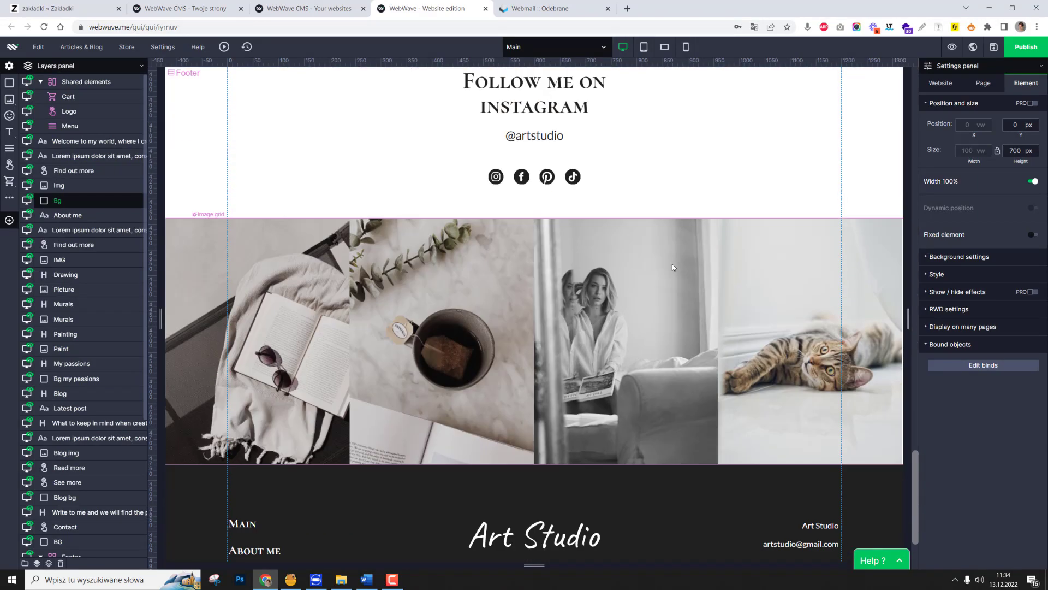
{"action": "scroll", "coordinate": [672, 264], "scroll_direction": "up", "scroll_amount": 20}
{"action": "scroll", "coordinate": [673, 263], "scroll_direction": "up", "scroll_amount": 5}
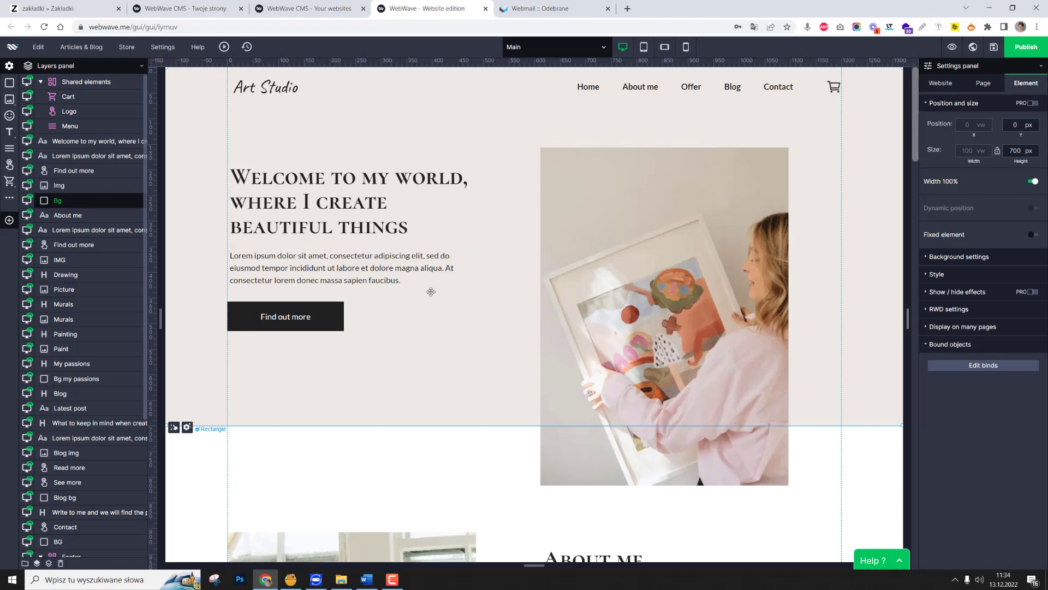
Group the hero section's image, welcome heading, paragraph and Find out more button.
{"action": "left_click", "coordinate": [567, 242]}
{"action": "left_click", "coordinate": [391, 210], "text": "ctrl"}
{"action": "left_click", "coordinate": [365, 265], "text": "ctrl"}
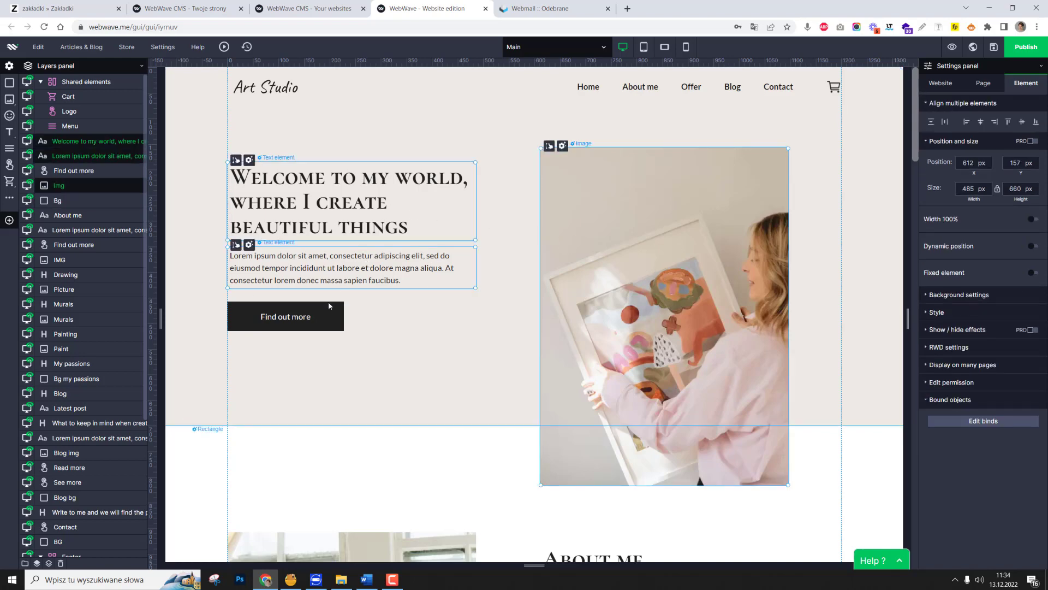
{"action": "left_click", "coordinate": [325, 313], "text": "ctrl"}
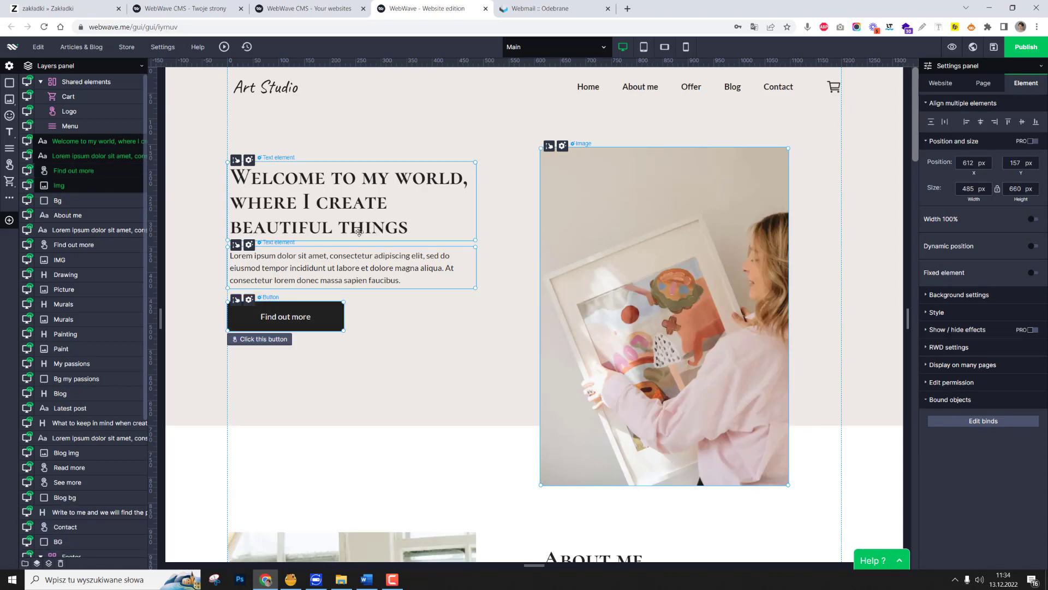
{"action": "left_click", "coordinate": [25, 562]}
Select the hero group's heading, paragraph and button for bind editing, and bind the welcome heading to the paragraph beneath it.
{"action": "left_click", "coordinate": [495, 269]}
{"action": "left_click", "coordinate": [495, 268]}
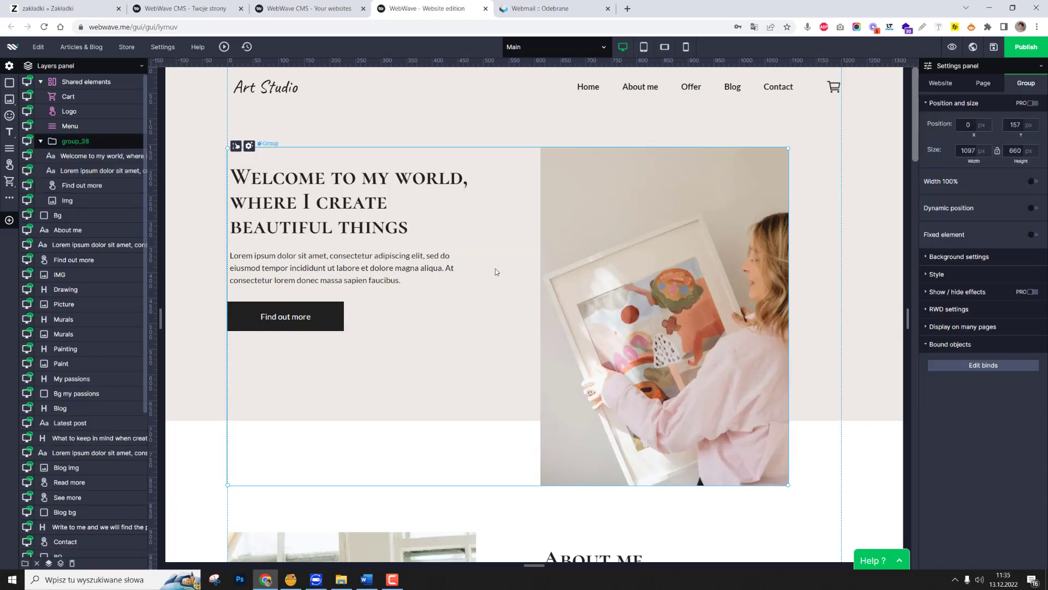
{"action": "left_click", "coordinate": [336, 205]}
{"action": "left_click", "coordinate": [330, 265], "text": "shift"}
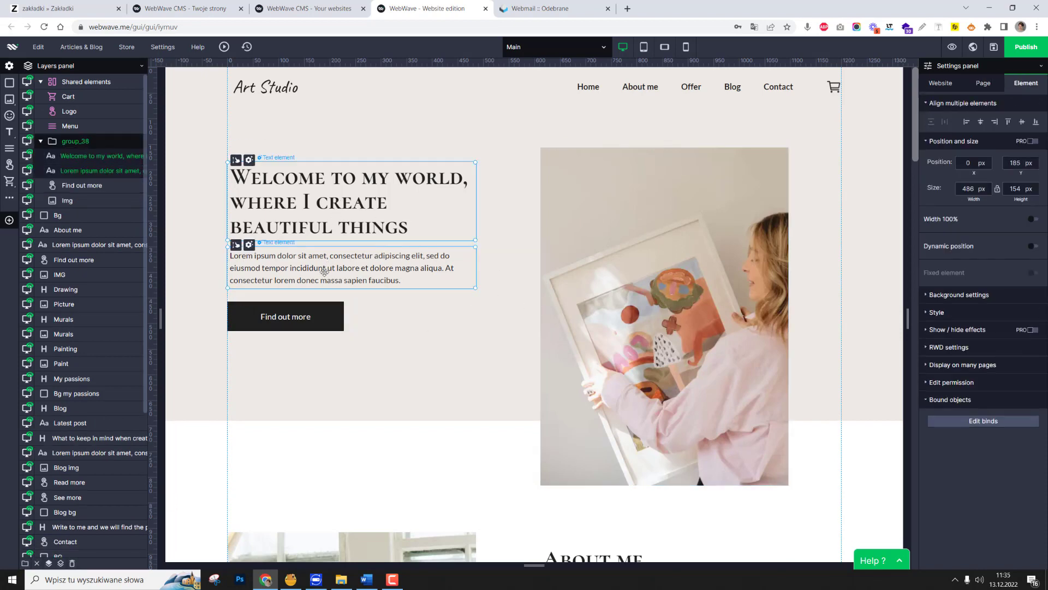
{"action": "left_click", "coordinate": [303, 322], "text": "shift"}
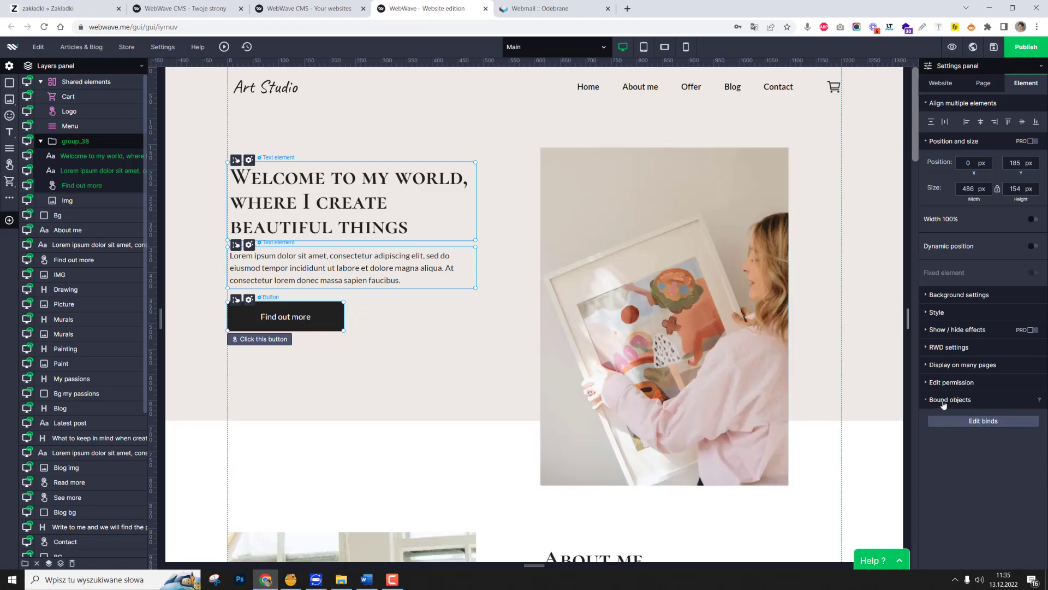
{"action": "left_click", "coordinate": [975, 421]}
{"action": "left_click", "coordinate": [351, 247]}
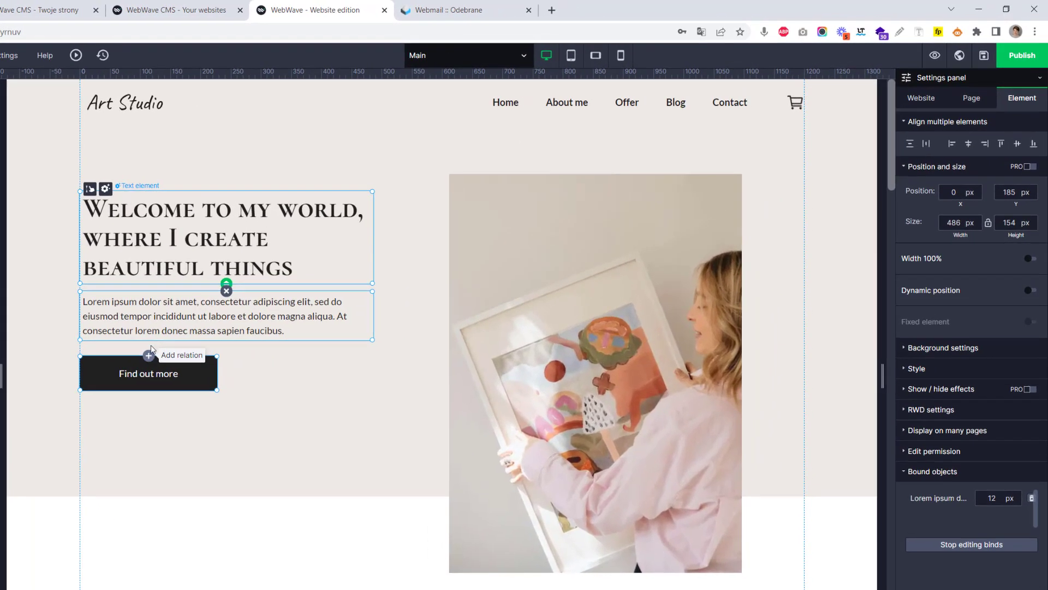
Bind the hero paragraph to the Find out more button below it.
{"action": "left_click", "coordinate": [291, 279]}
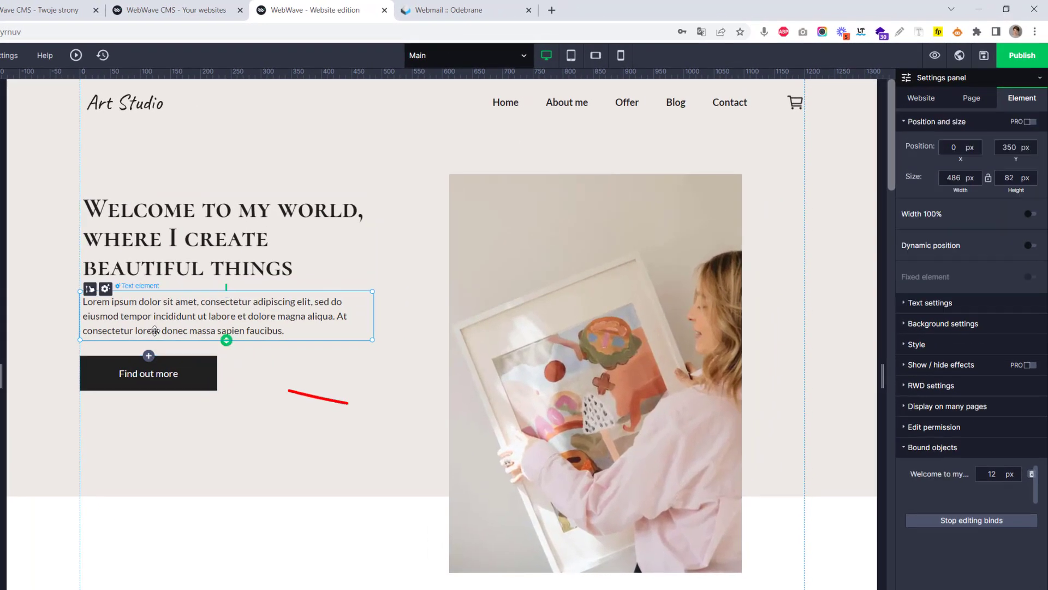
{"action": "left_click", "coordinate": [149, 356]}
{"action": "double_click", "coordinate": [211, 320]}
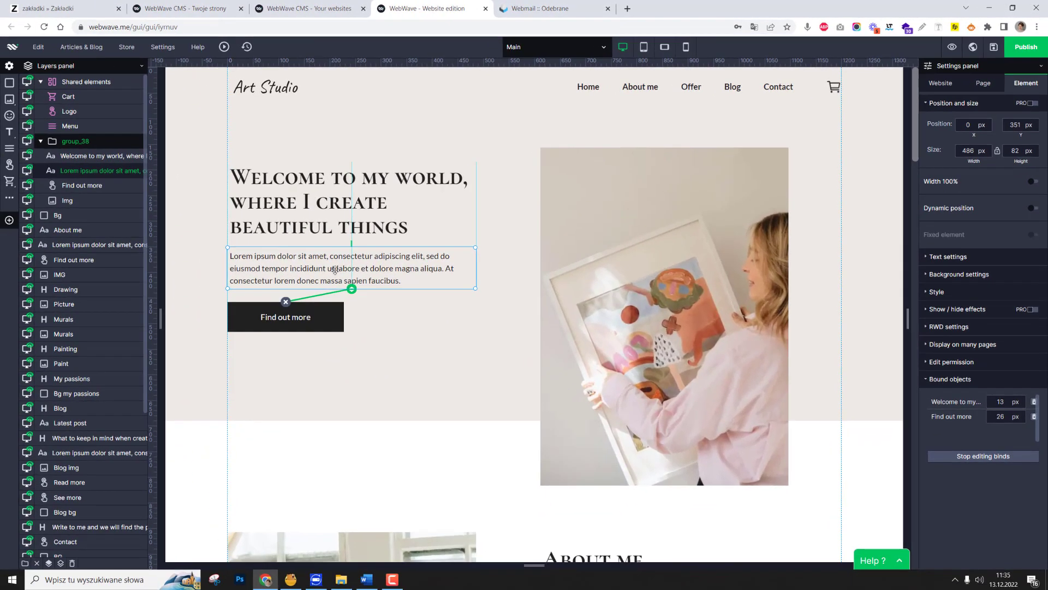
In the tablet version, move the hero section's Find out more button down to Y 469 px.
{"action": "mouse_move", "coordinate": [571, 60]}
{"action": "left_click", "coordinate": [643, 52]}
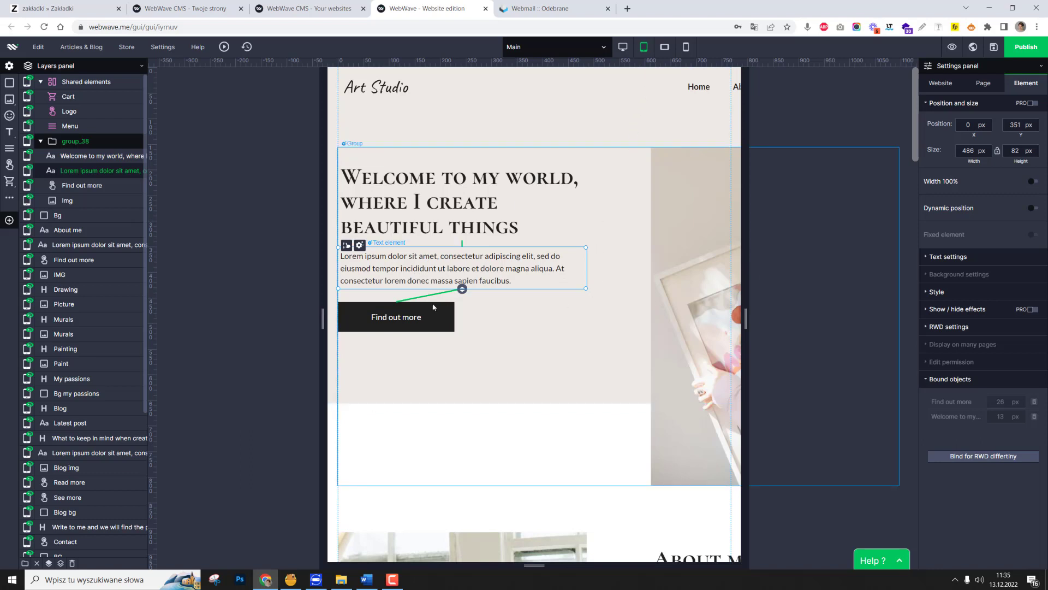
{"action": "left_click", "coordinate": [442, 315]}
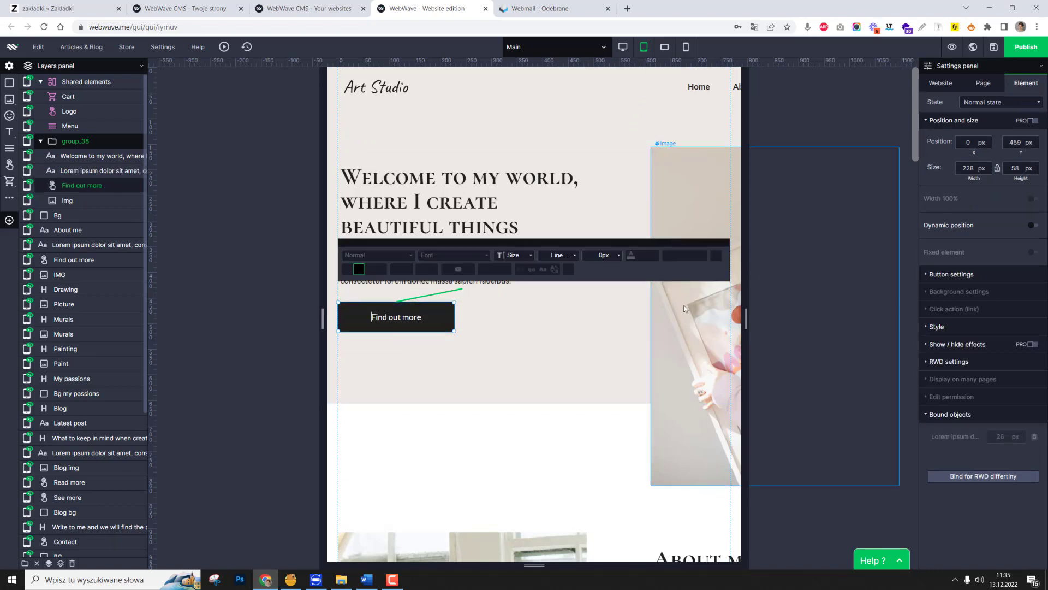
{"action": "left_click_drag", "start_coordinate": [418, 306], "coordinate": [419, 284]}
In the tablet About me section, move the Find out more button to X 576, Y 1115 px and the heading down to Y 1002 px.
{"action": "scroll", "coordinate": [422, 259], "scroll_direction": "down", "scroll_amount": 5}
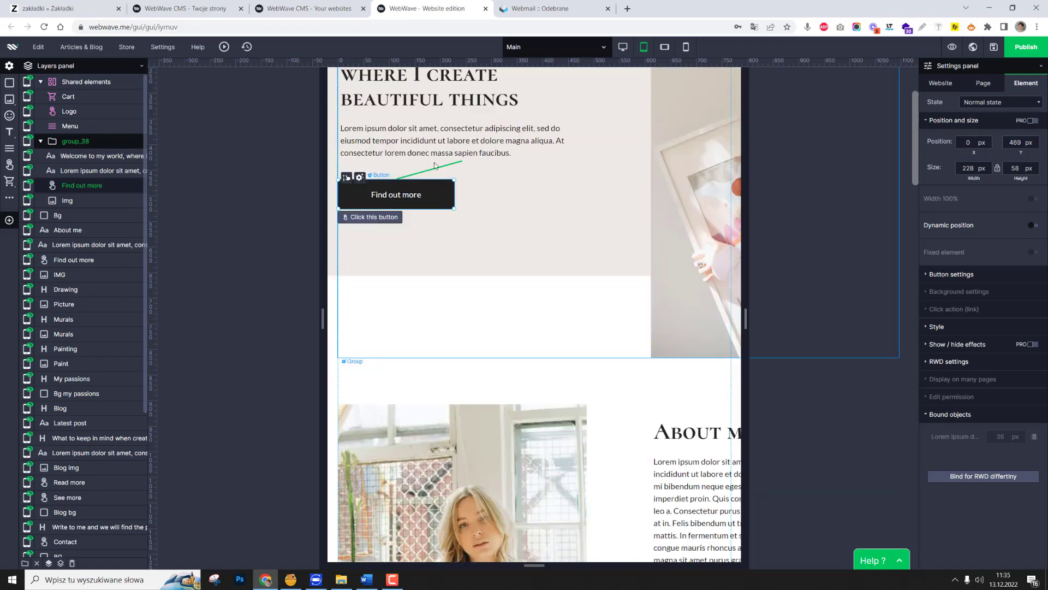
{"action": "left_click_drag", "start_coordinate": [651, 482], "coordinate": [649, 394]}
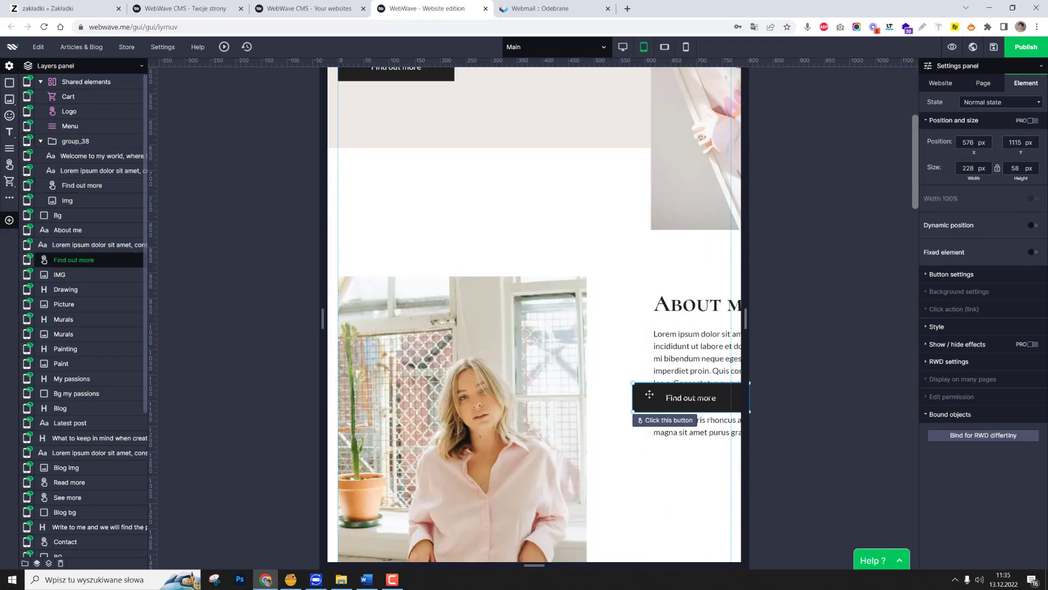
{"action": "left_click_drag", "start_coordinate": [672, 305], "coordinate": [674, 352]}
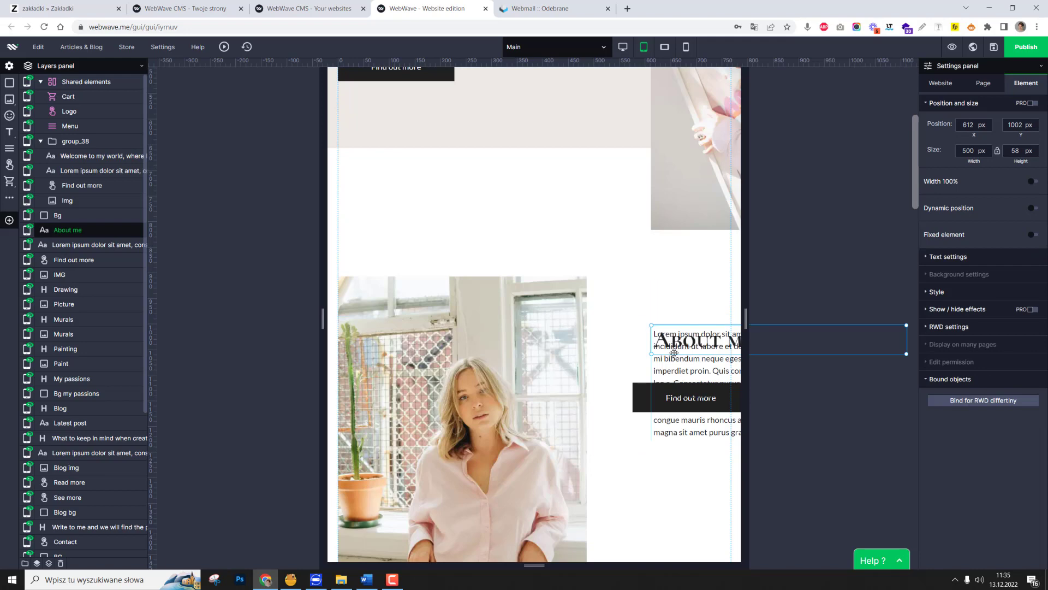
Move the tablet About me paragraph to X 548, Y 1012 px and leave its text editing mode.
{"action": "scroll", "coordinate": [654, 526], "scroll_direction": "up", "scroll_amount": 5}
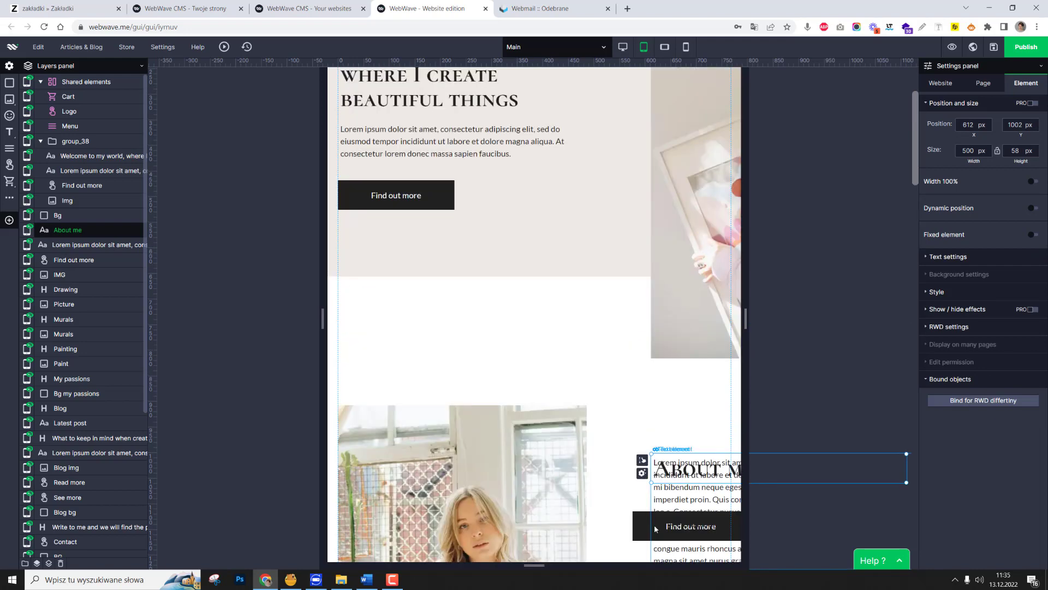
{"action": "scroll", "coordinate": [655, 525], "scroll_direction": "down", "scroll_amount": 5}
{"action": "left_click_drag", "start_coordinate": [678, 423], "coordinate": [613, 411]}
{"action": "double_click", "coordinate": [666, 396]}
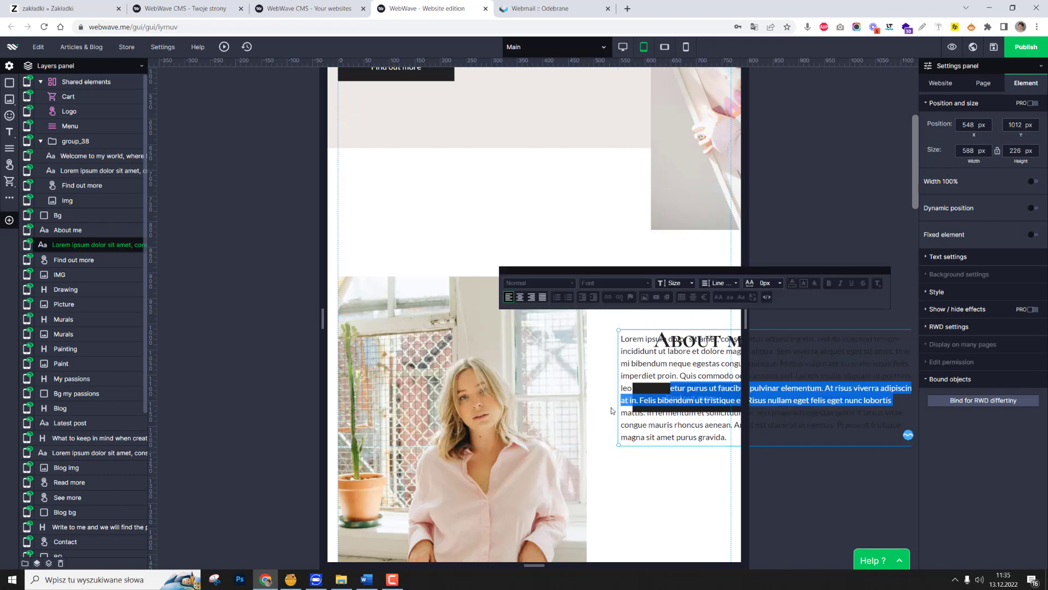
{"action": "left_click", "coordinate": [595, 454]}
{"action": "left_click", "coordinate": [661, 396]}
{"action": "scroll", "coordinate": [430, 346], "scroll_direction": "up", "scroll_amount": 5}
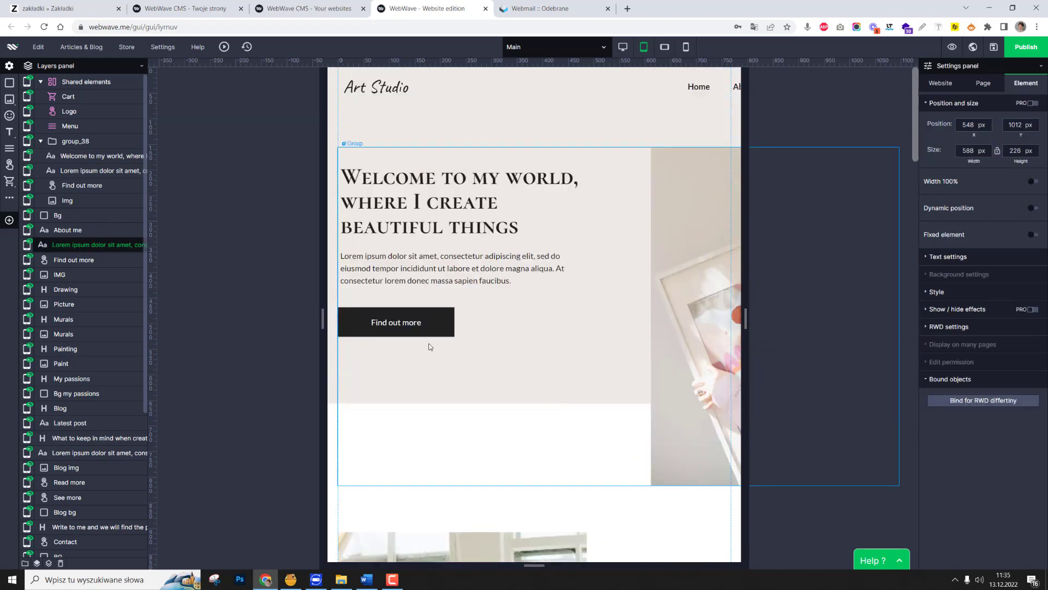
Switch to the desktop version and move the hero paragraph down to Y 370 px, 32 px below the welcome heading.
{"action": "left_click", "coordinate": [622, 46]}
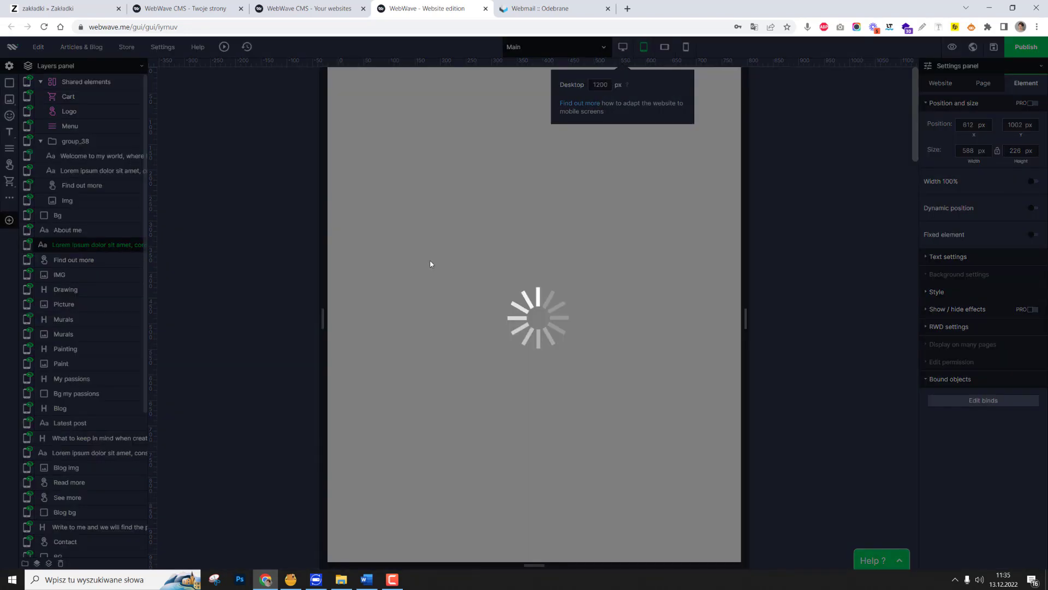
{"action": "scroll", "coordinate": [361, 144], "scroll_direction": "up", "scroll_amount": 3}
{"action": "double_click", "coordinate": [321, 256]}
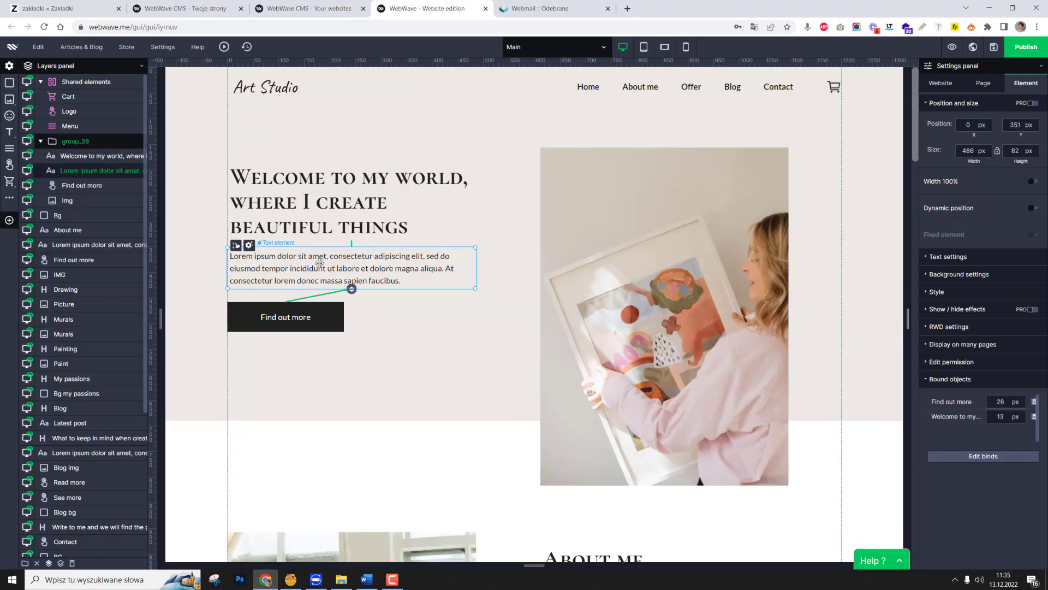
{"action": "left_click", "coordinate": [322, 221]}
{"action": "left_click", "coordinate": [319, 270]}
{"action": "left_click_drag", "start_coordinate": [237, 251], "coordinate": [281, 226]}
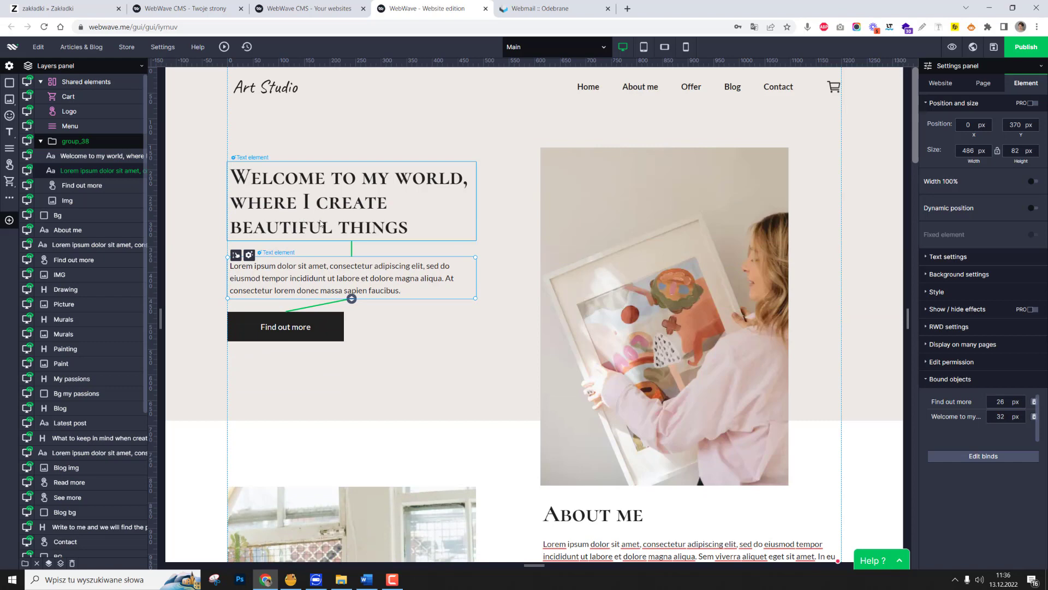
{"action": "double_click", "coordinate": [314, 273]}
{"action": "left_click", "coordinate": [300, 327]}
{"action": "left_click", "coordinate": [454, 360]}
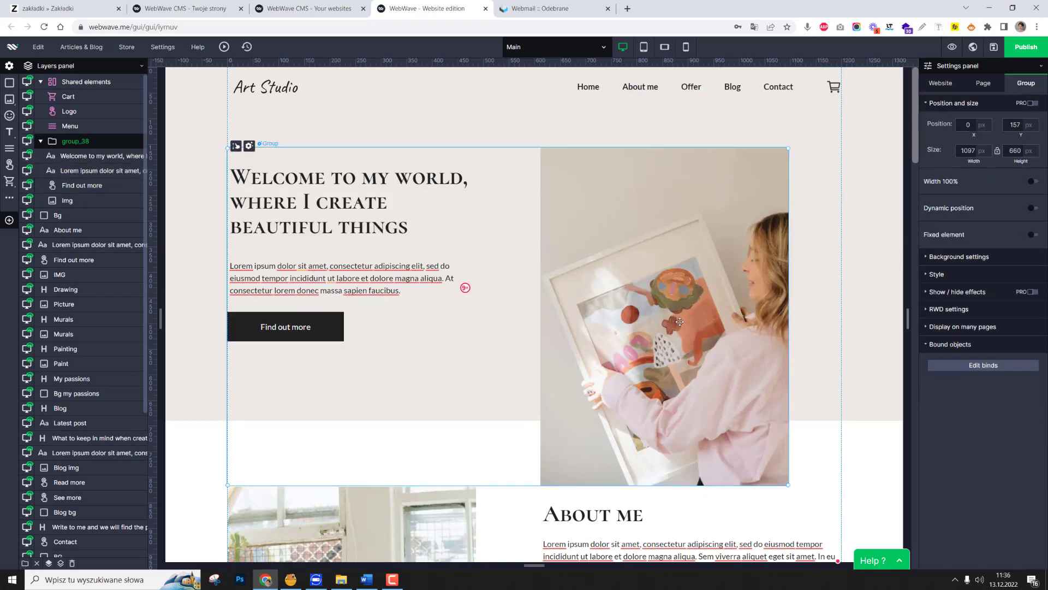
{"action": "left_click", "coordinate": [679, 321]}
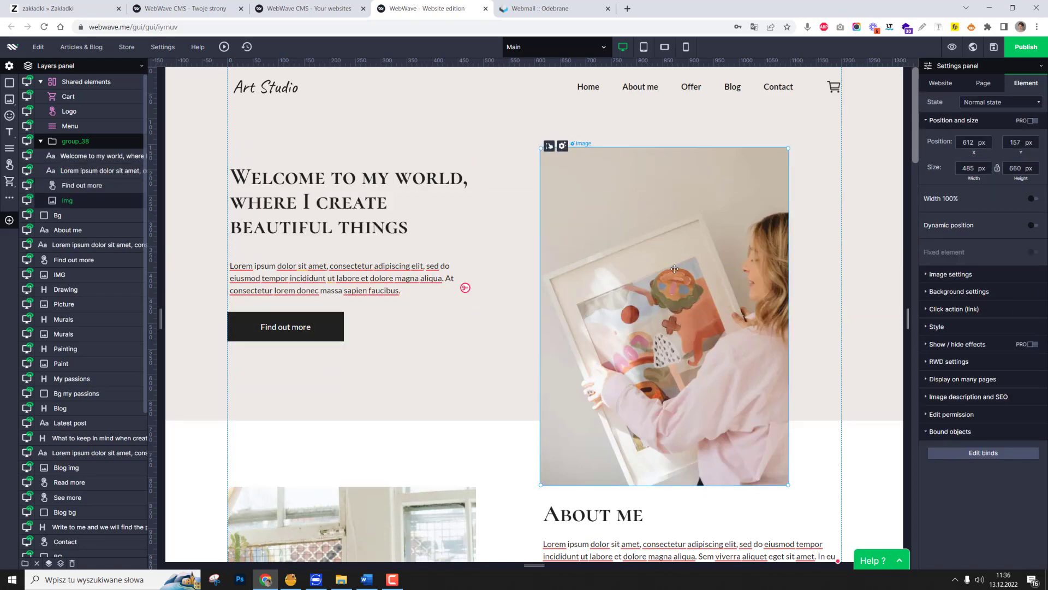
Move the hero paragraph up to Y 361 px, 23 px below the welcome heading.
{"action": "left_click", "coordinate": [590, 238]}
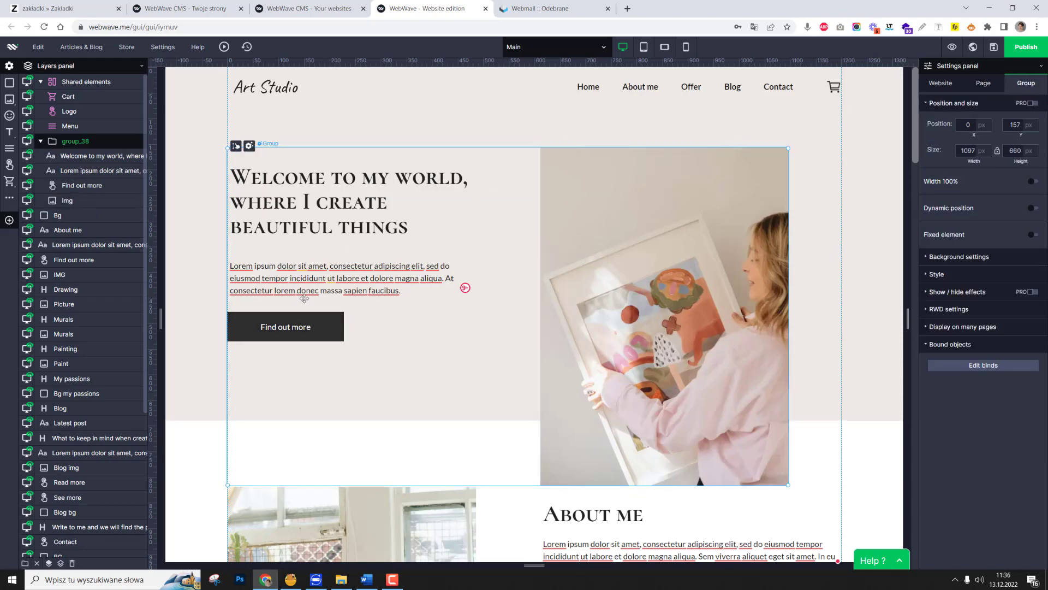
{"action": "left_click", "coordinate": [304, 273]}
{"action": "left_click_drag", "start_coordinate": [305, 272], "coordinate": [305, 268]}
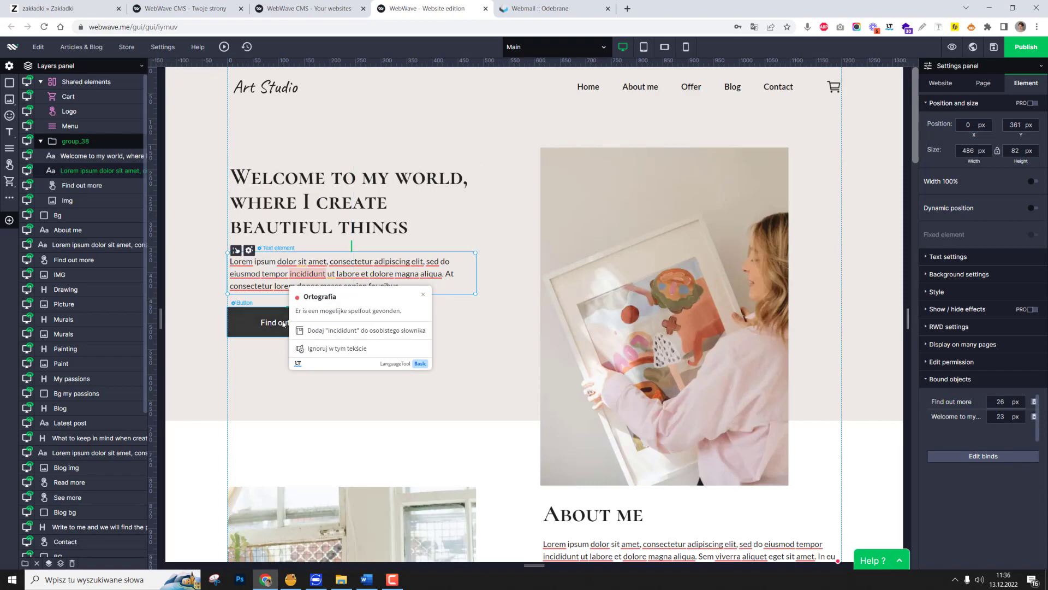
On the desktop version, select the About me heading, paragraph, Find out more button and image and combine them into one group.
{"action": "scroll", "coordinate": [617, 224], "scroll_direction": "down", "scroll_amount": 2}
{"action": "scroll", "coordinate": [617, 224], "scroll_direction": "up", "scroll_amount": 2}
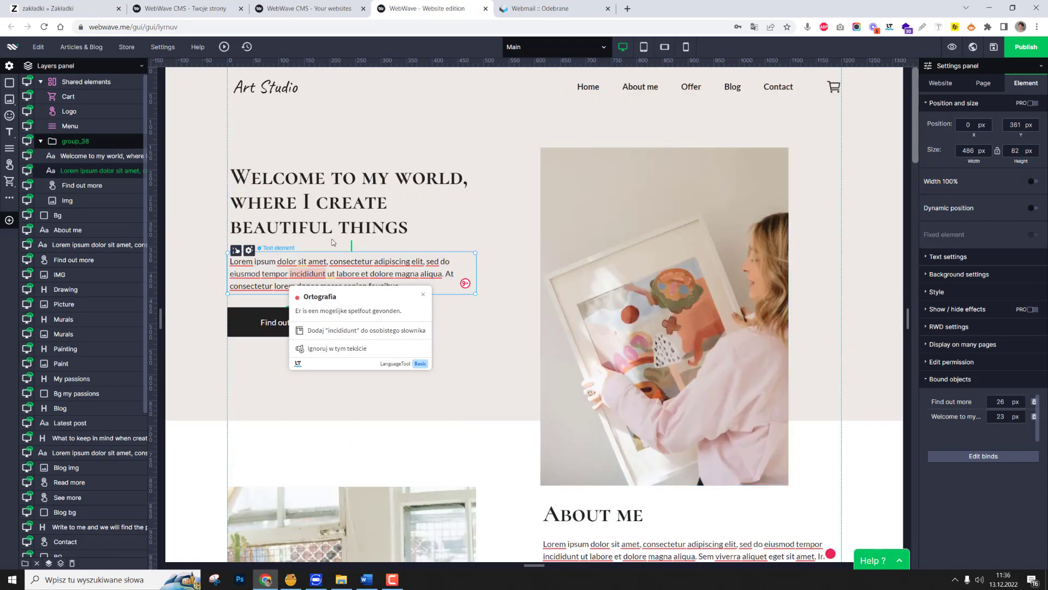
{"action": "scroll", "coordinate": [599, 409], "scroll_direction": "down", "scroll_amount": 5}
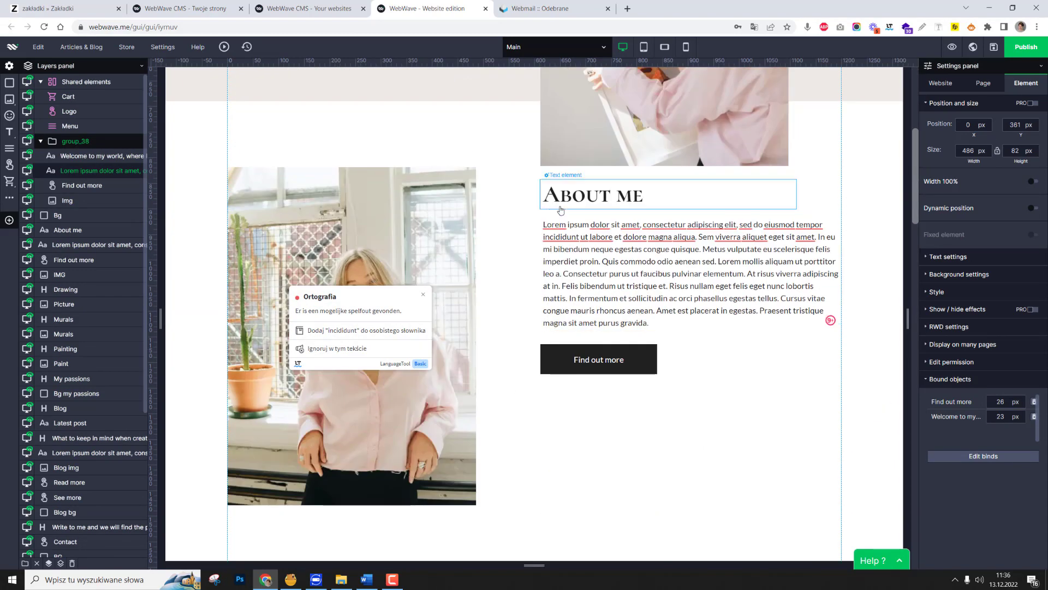
{"action": "left_click", "coordinate": [234, 168]}
{"action": "left_click_drag", "start_coordinate": [235, 167], "coordinate": [236, 239]}
{"action": "scroll", "coordinate": [639, 238], "scroll_direction": "down", "scroll_amount": 2}
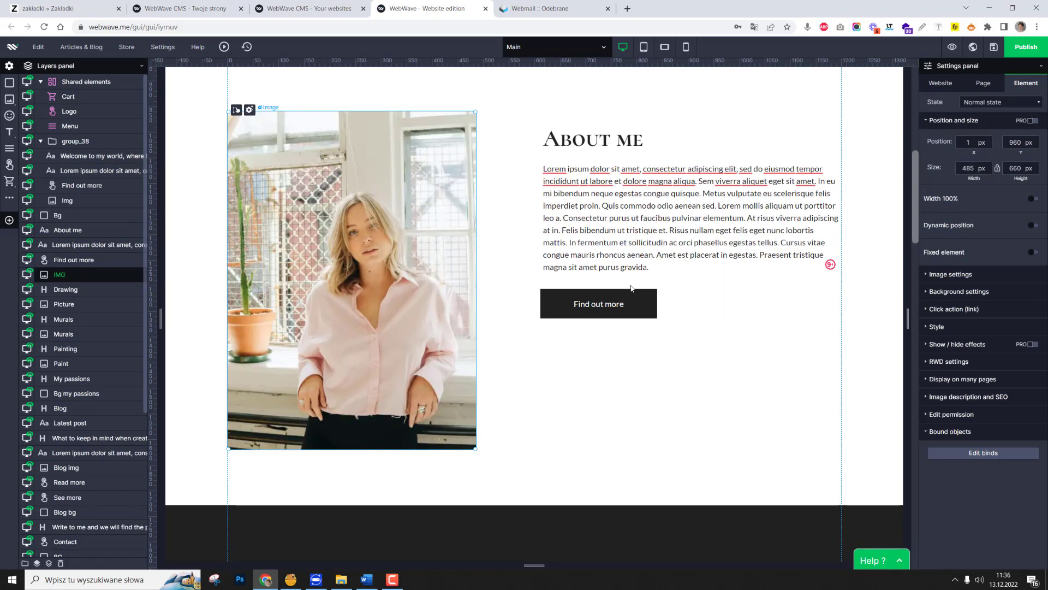
{"action": "left_click", "coordinate": [582, 144]}
{"action": "left_click", "coordinate": [574, 243], "text": "ctrl"}
{"action": "left_click", "coordinate": [569, 303], "text": "ctrl"}
{"action": "left_click", "coordinate": [397, 298], "text": "ctrl"}
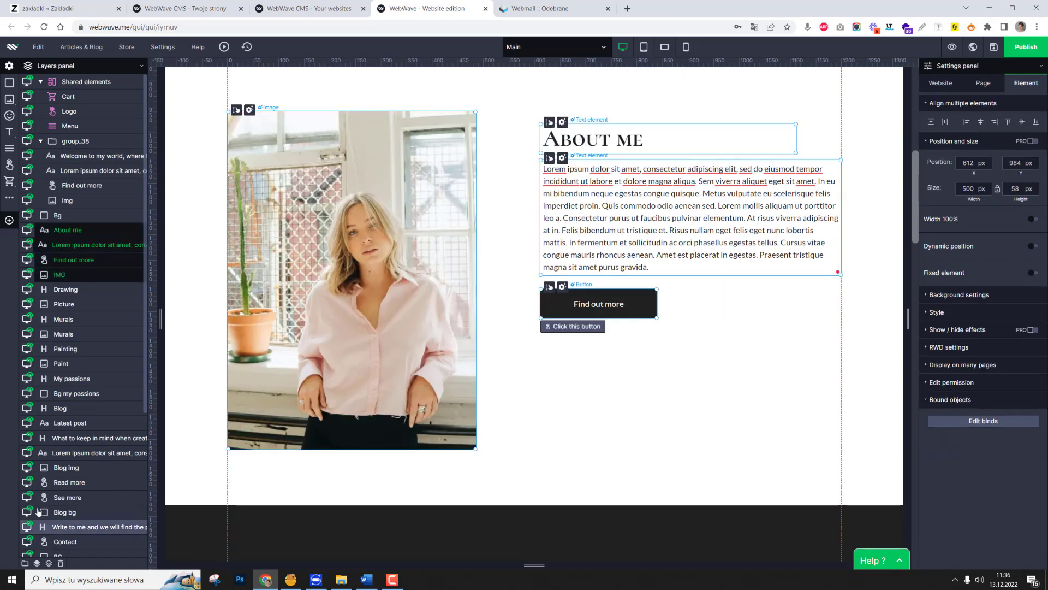
{"action": "left_click", "coordinate": [25, 563]}
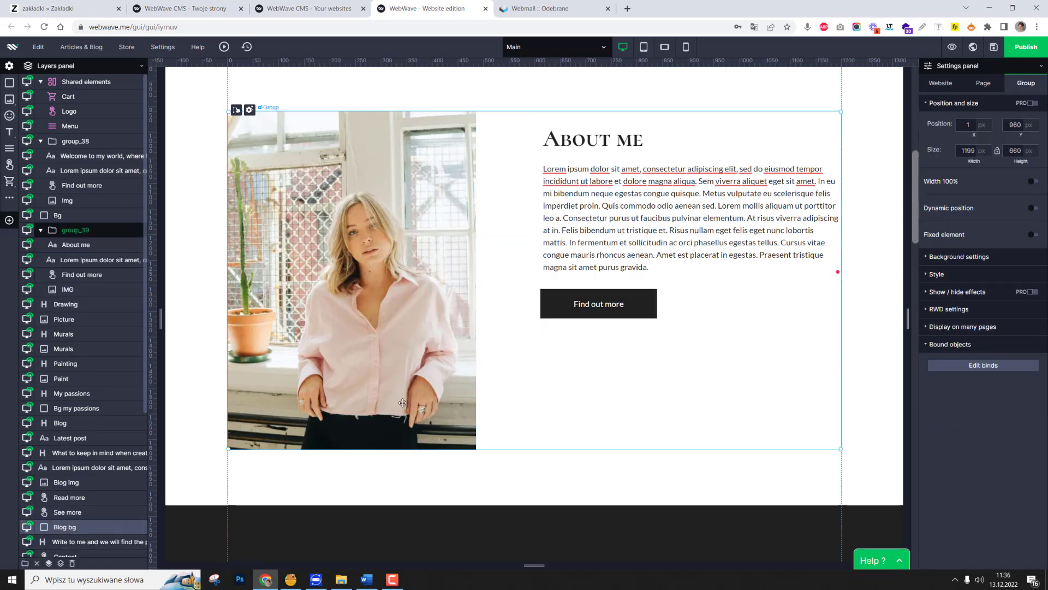
Bind the About me heading to the paragraph below it, and the paragraph to the Find out more button.
{"action": "left_click", "coordinate": [582, 307]}
{"action": "left_click", "coordinate": [607, 144], "text": "ctrl"}
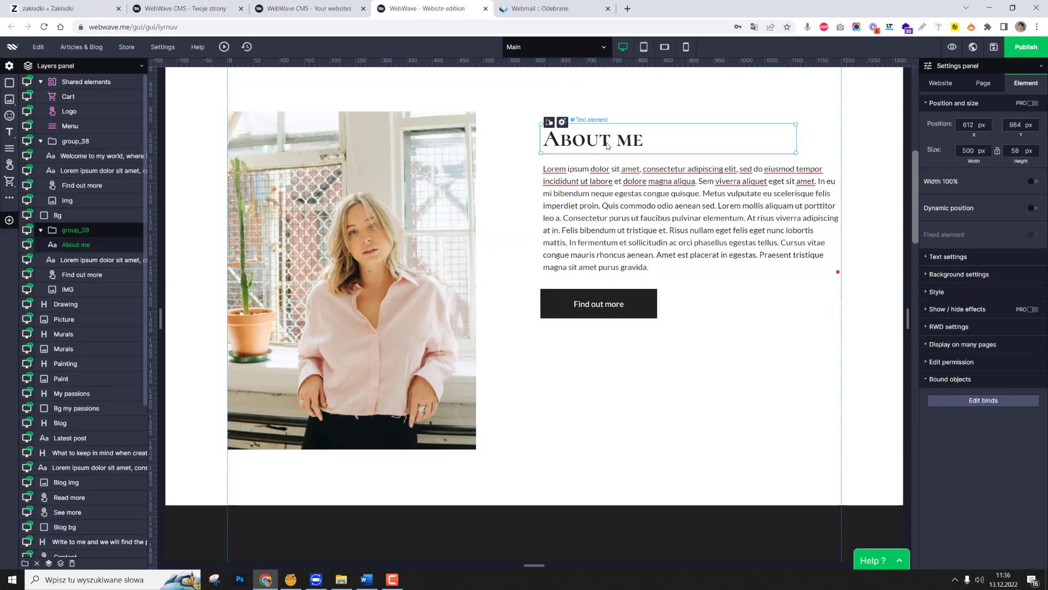
{"action": "left_click", "coordinate": [598, 208], "text": "ctrl"}
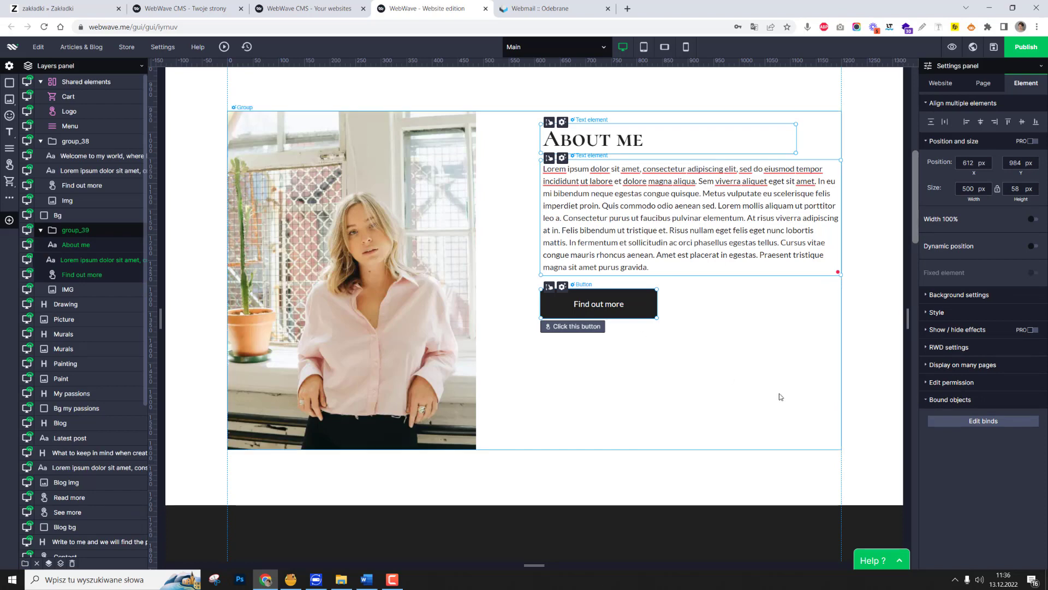
{"action": "left_click", "coordinate": [983, 421]}
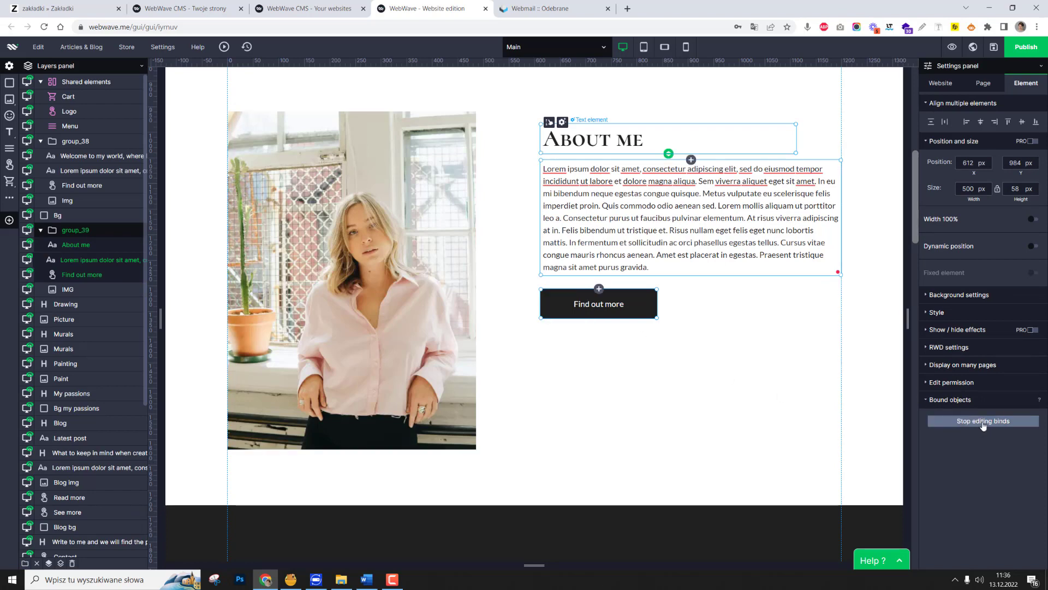
{"action": "left_click", "coordinate": [691, 159]}
{"action": "left_click", "coordinate": [619, 251]}
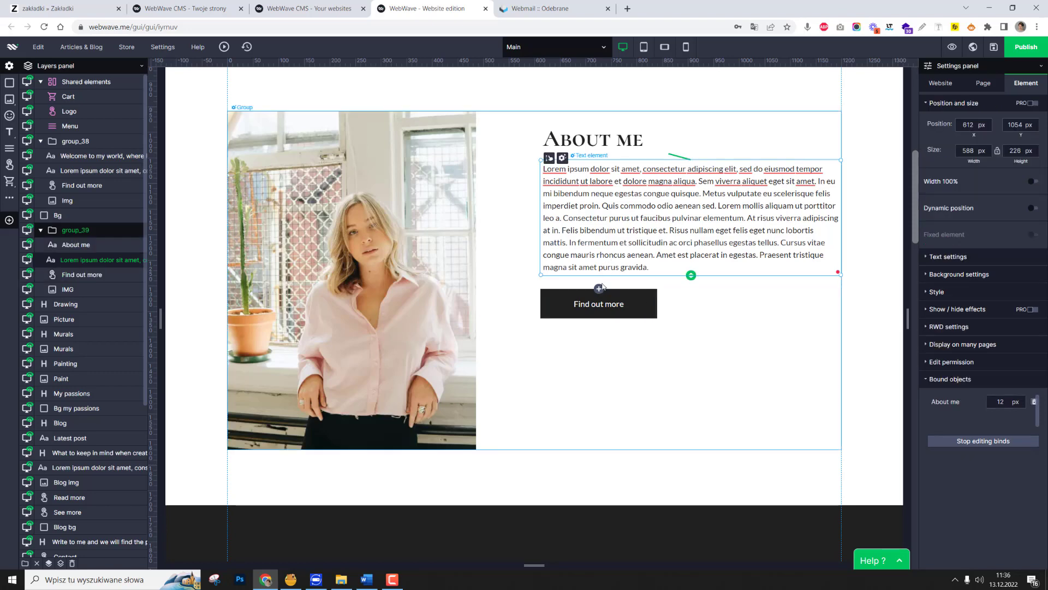
{"action": "left_click", "coordinate": [599, 289]}
{"action": "left_click", "coordinate": [742, 360]}
Move the desktop About me paragraph down to Y 1071 px, 29 px below its heading, and stop editing binds.
{"action": "left_click", "coordinate": [625, 189]}
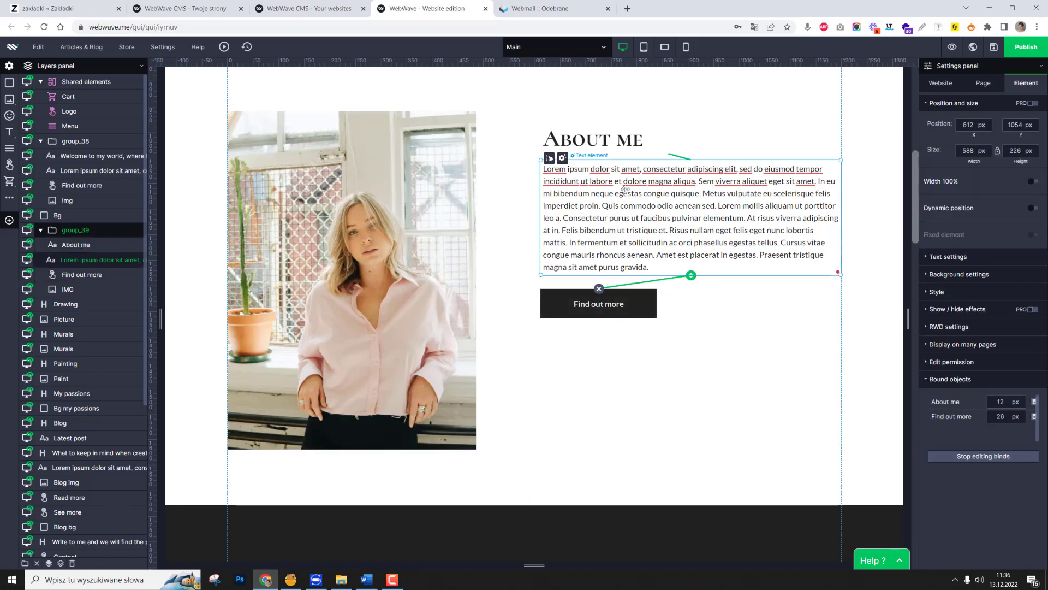
{"action": "mouse_move", "coordinate": [549, 159]}
{"action": "left_mouse_down"}
{"action": "mouse_move", "coordinate": [547, 169]}
{"action": "mouse_move", "coordinate": [545, 141]}
{"action": "mouse_move", "coordinate": [546, 160]}
{"action": "mouse_move", "coordinate": [545, 152]}
{"action": "left_mouse_up"}
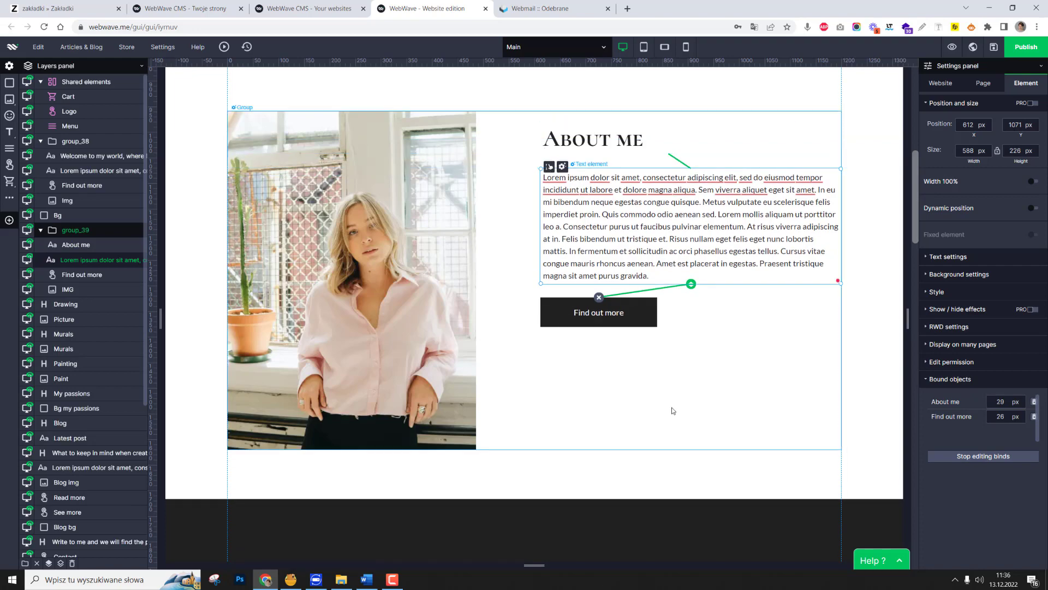
{"action": "left_click", "coordinate": [672, 412]}
{"action": "scroll", "coordinate": [673, 409], "scroll_direction": "down", "scroll_amount": 3}
{"action": "scroll", "coordinate": [674, 406], "scroll_direction": "down", "scroll_amount": 5}
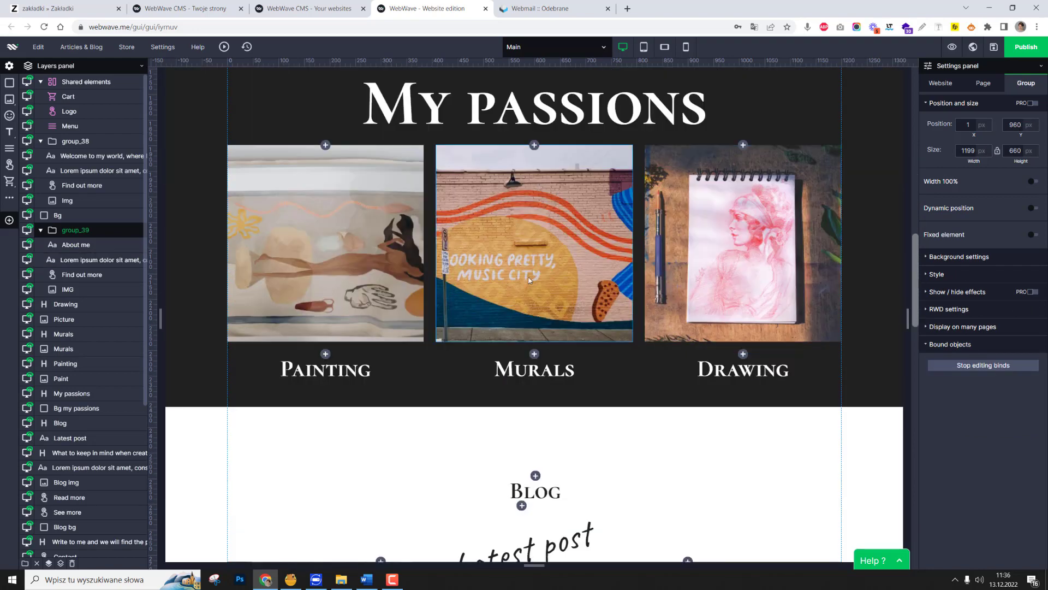
{"action": "scroll", "coordinate": [660, 464], "scroll_direction": "up", "scroll_amount": 1}
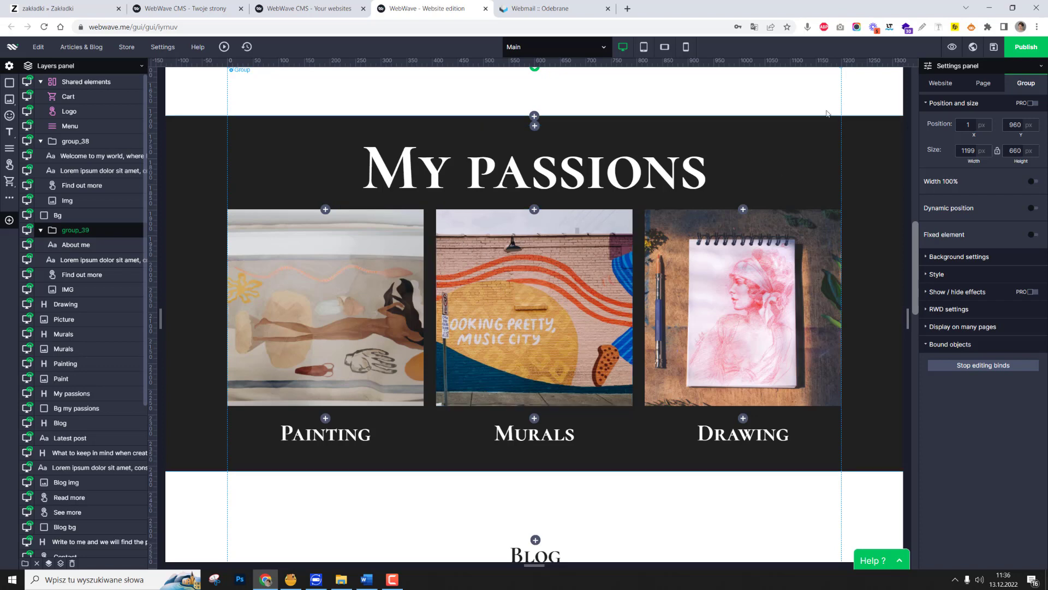
{"action": "left_click", "coordinate": [761, 109]}
Move the full-width background rectangle of the My passions section down to Y 1745 px.
{"action": "scroll", "coordinate": [742, 182], "scroll_direction": "up", "scroll_amount": 2}
{"action": "scroll", "coordinate": [734, 188], "scroll_direction": "down", "scroll_amount": 1}
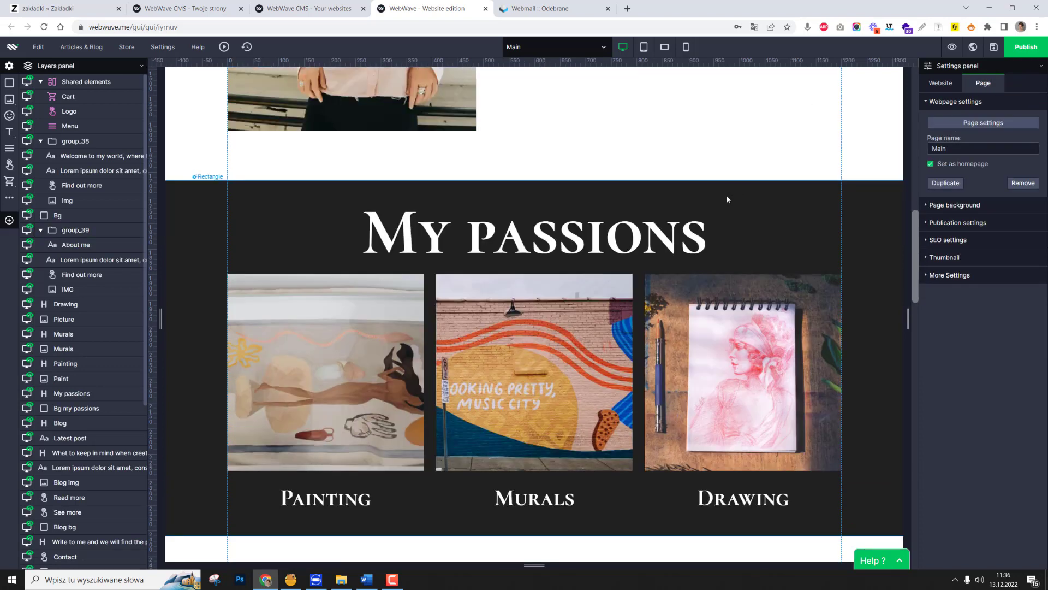
{"action": "left_click", "coordinate": [796, 197]}
{"action": "mouse_move", "coordinate": [796, 198]}
{"action": "left_mouse_down"}
{"action": "mouse_move", "coordinate": [791, 248]}
{"action": "mouse_move", "coordinate": [791, 185]}
{"action": "mouse_move", "coordinate": [792, 202]}
{"action": "left_mouse_up"}
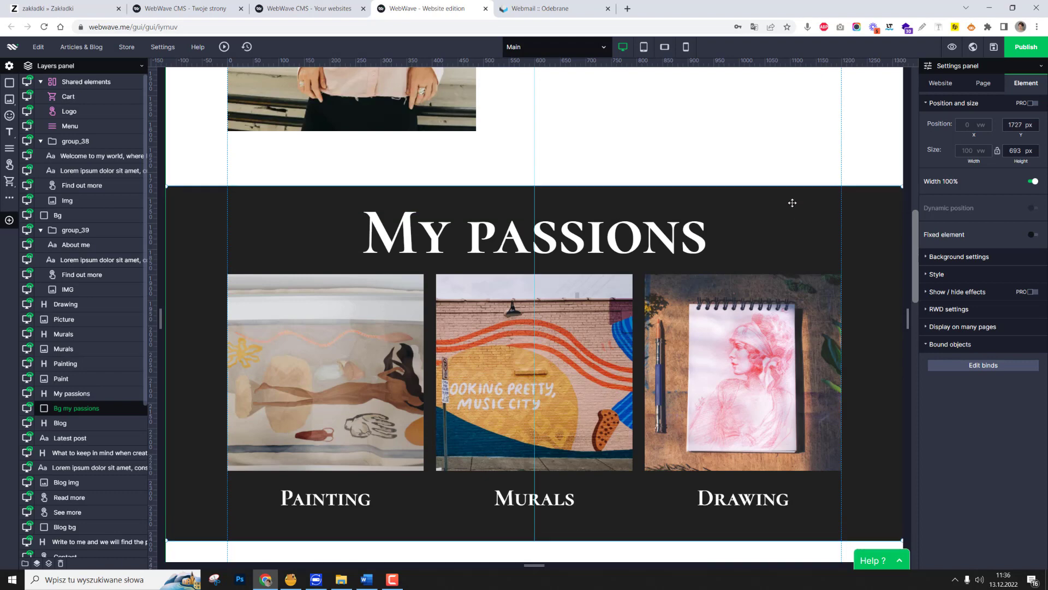
{"action": "scroll", "coordinate": [857, 230], "scroll_direction": "down", "scroll_amount": 1}
{"action": "left_click_drag", "start_coordinate": [871, 237], "coordinate": [848, 245]}
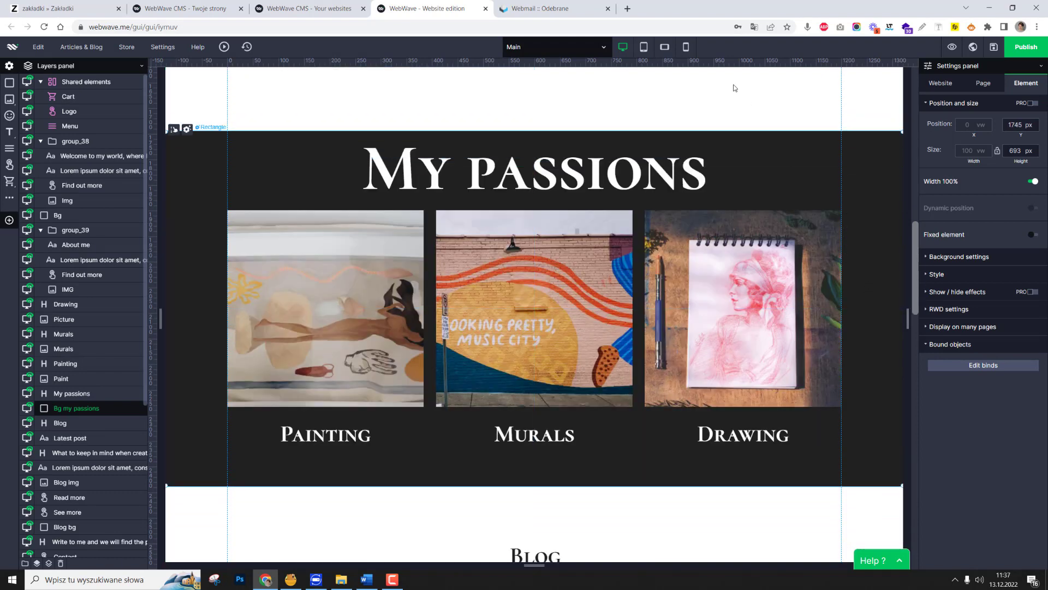
Switch to the tablet version and resize the My passions background rectangle to a height of 690 px.
{"action": "left_click", "coordinate": [644, 46]}
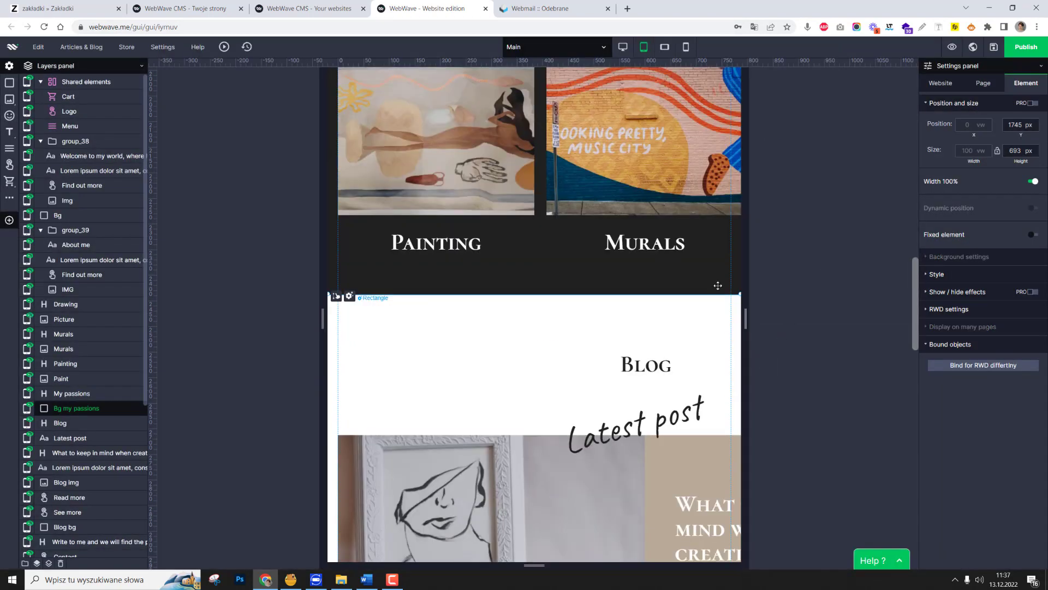
{"action": "mouse_move", "coordinate": [708, 296]}
{"action": "left_mouse_down"}
{"action": "mouse_move", "coordinate": [707, 334]}
{"action": "mouse_move", "coordinate": [708, 273]}
{"action": "mouse_move", "coordinate": [709, 308]}
{"action": "mouse_move", "coordinate": [714, 293]}
{"action": "left_mouse_up"}
{"action": "scroll", "coordinate": [714, 294], "scroll_direction": "up", "scroll_amount": 2}
{"action": "mouse_move", "coordinate": [664, 47]}
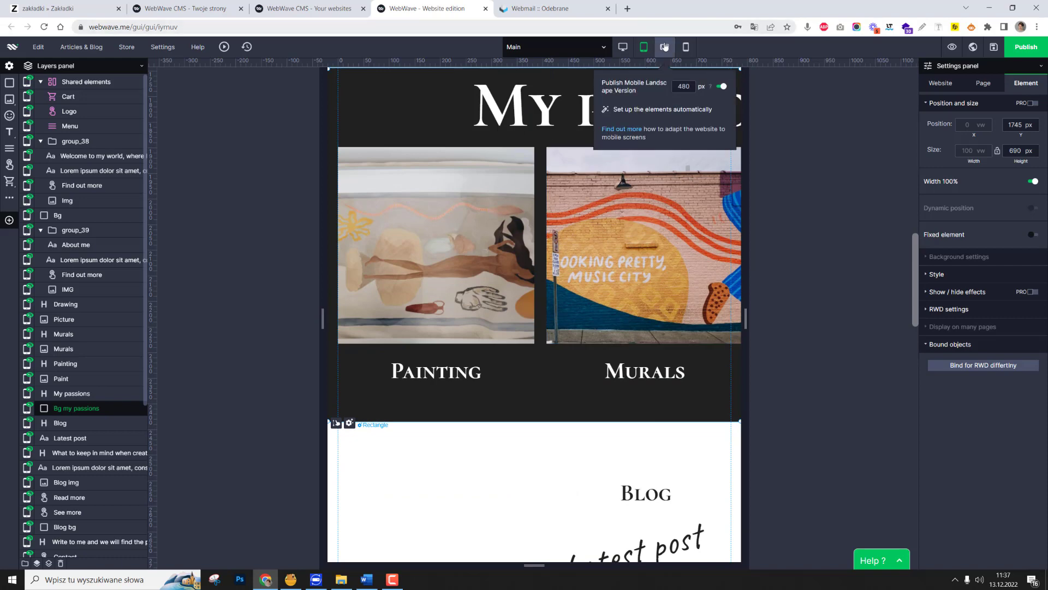
{"action": "scroll", "coordinate": [616, 280], "scroll_direction": "up", "scroll_amount": 2}
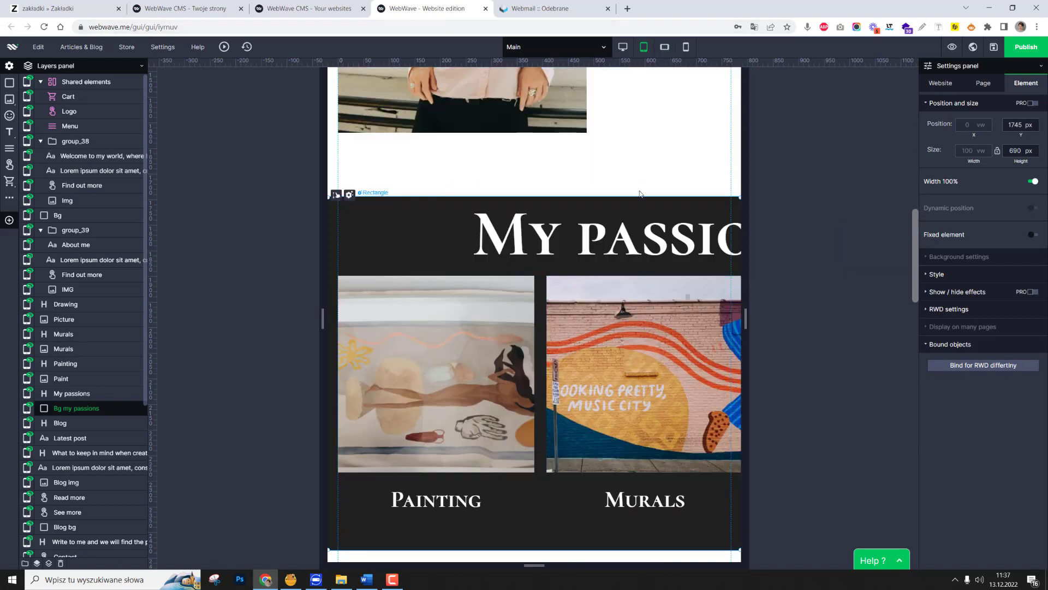
{"action": "scroll", "coordinate": [415, 206], "scroll_direction": "down", "scroll_amount": 4}
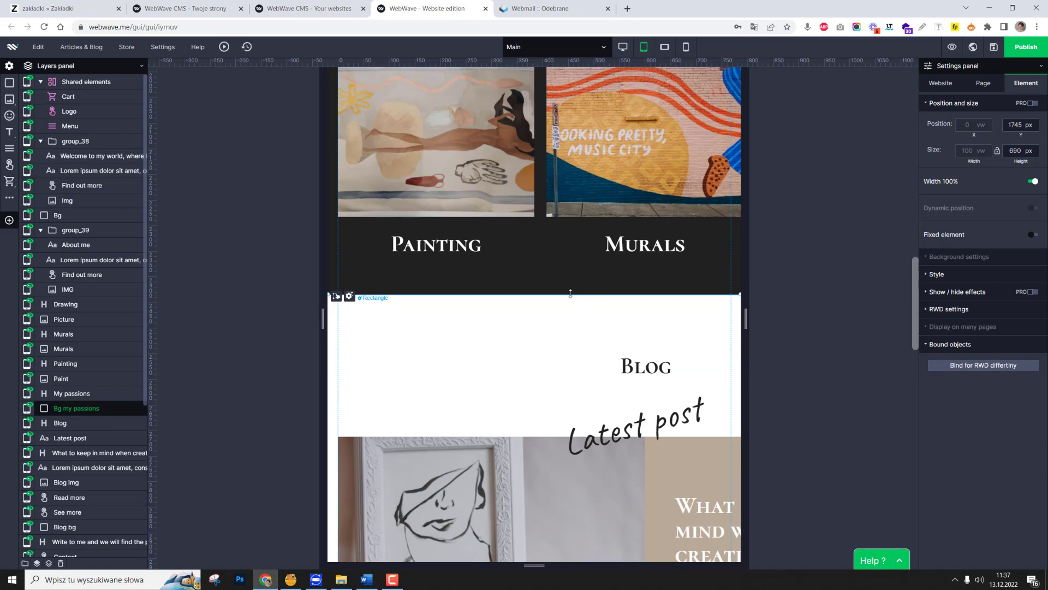
On the desktop version, turn off 100% width for the My passions background rectangle and check its background colour.
{"action": "left_click", "coordinate": [624, 48]}
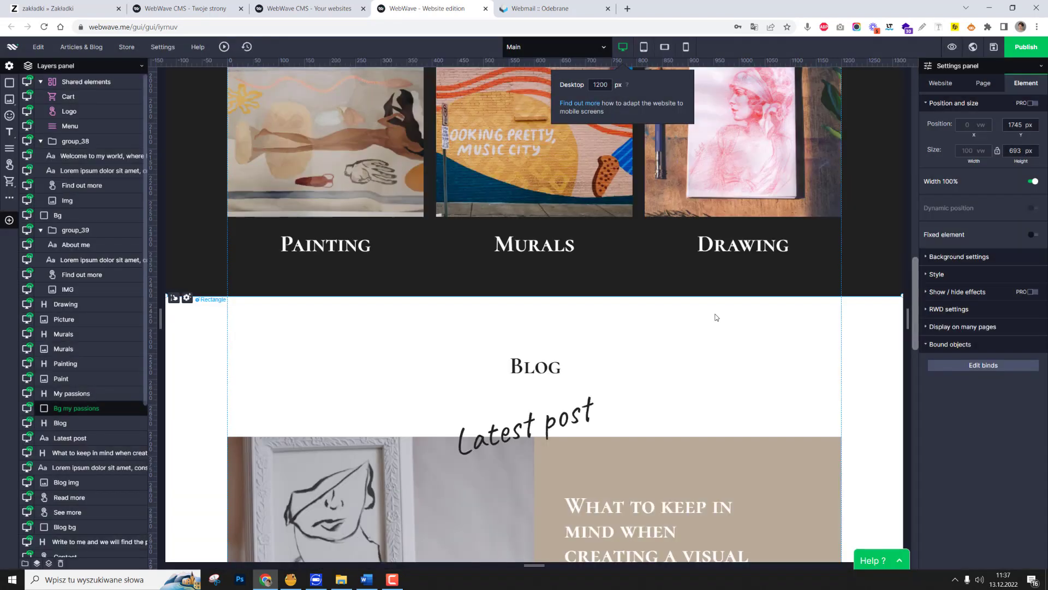
{"action": "scroll", "coordinate": [867, 309], "scroll_direction": "up", "scroll_amount": 1}
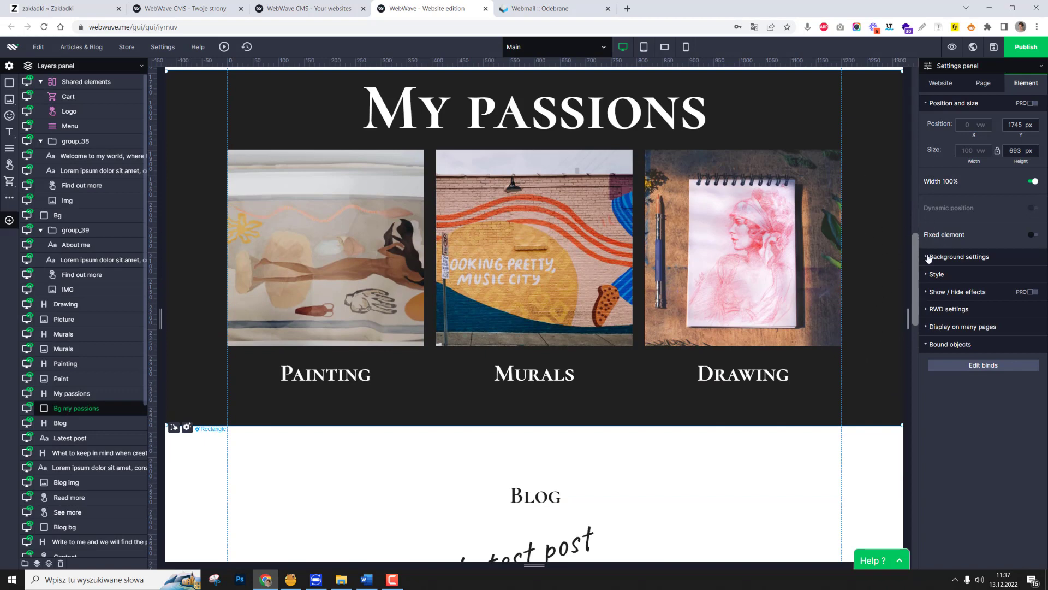
{"action": "left_click", "coordinate": [1031, 184]}
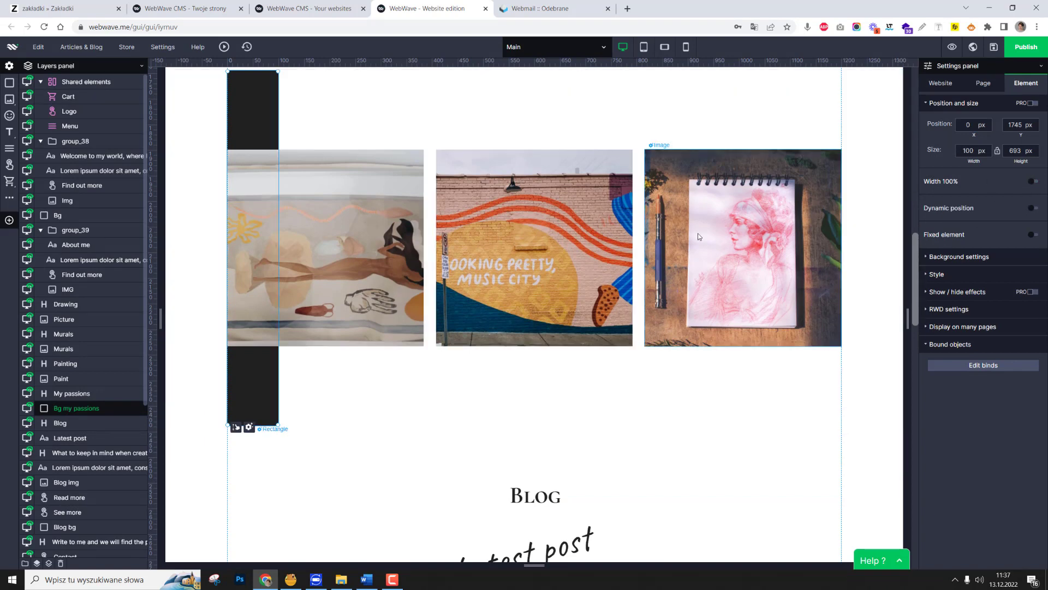
{"action": "right_click", "coordinate": [250, 358]}
{"action": "double_click", "coordinate": [253, 97]}
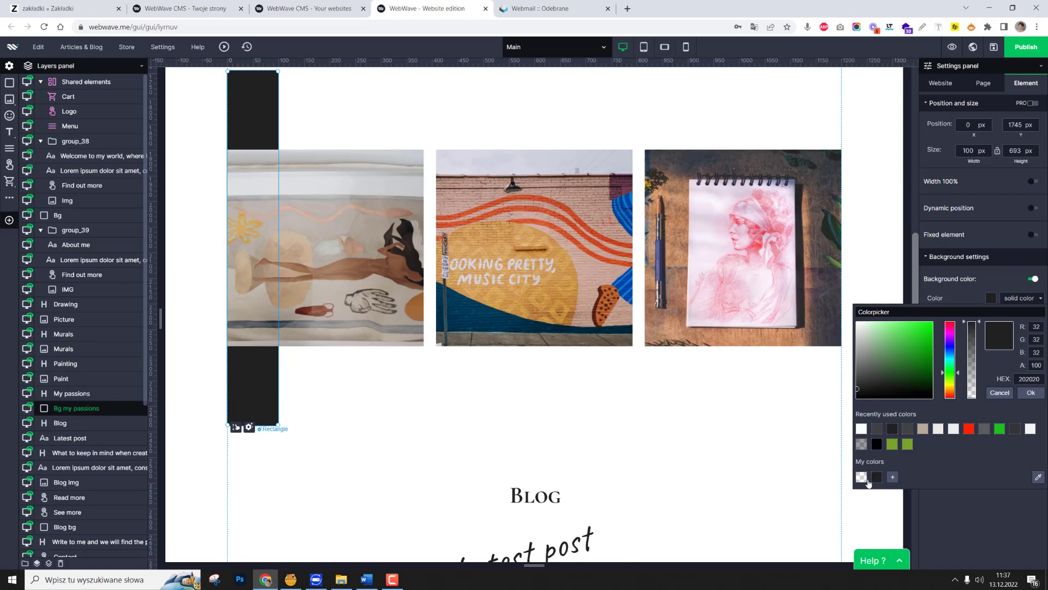
{"action": "left_click", "coordinate": [672, 428]}
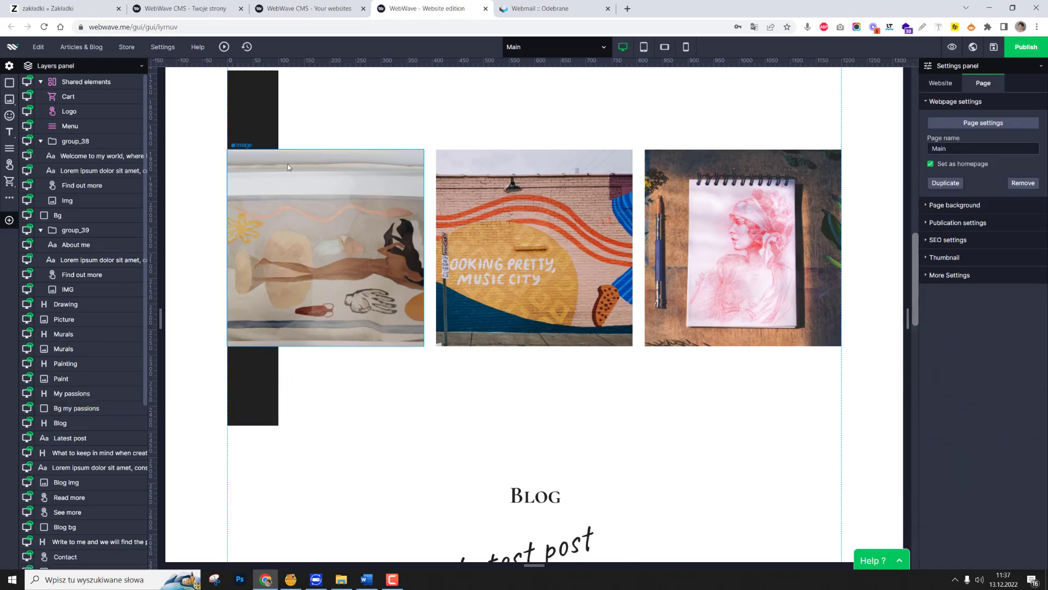
Delete the My passions background rectangle and group the section's main heading, three images and three captions.
{"action": "left_click", "coordinate": [241, 90]}
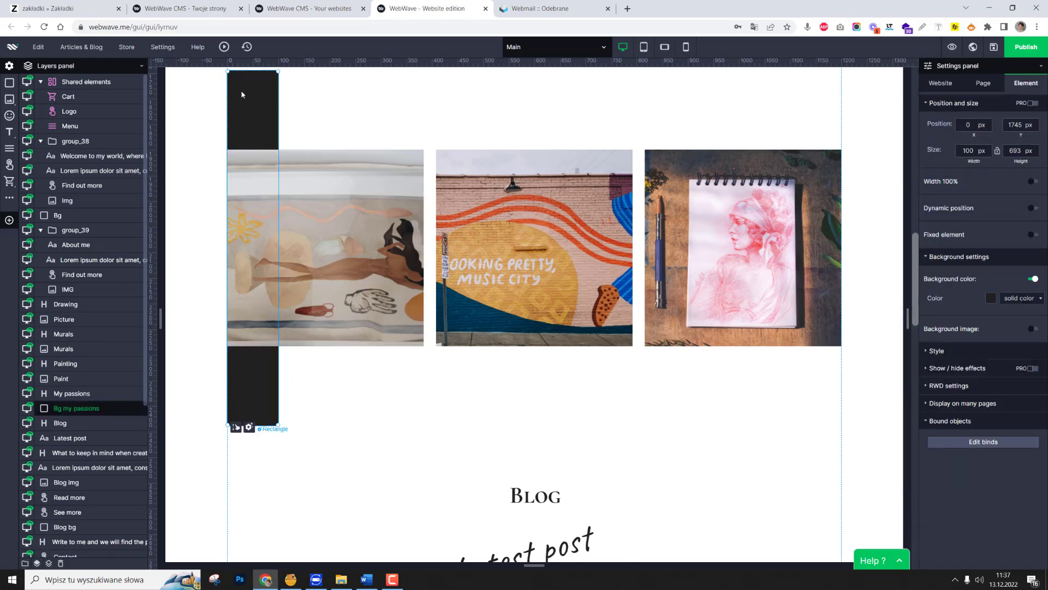
{"action": "key", "text": "Delete"}
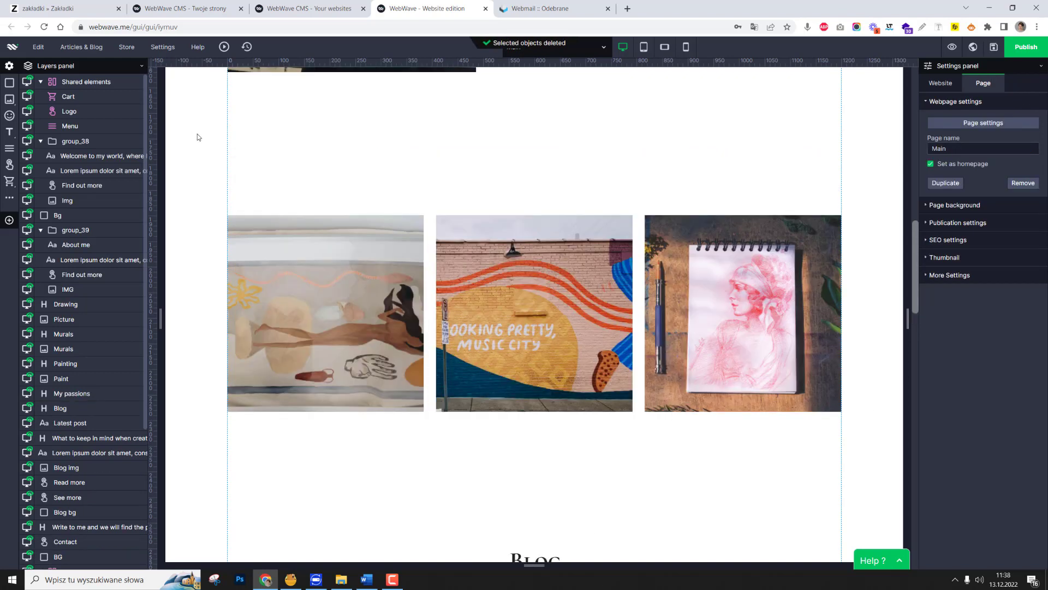
{"action": "left_click_drag", "start_coordinate": [196, 133], "coordinate": [877, 494]}
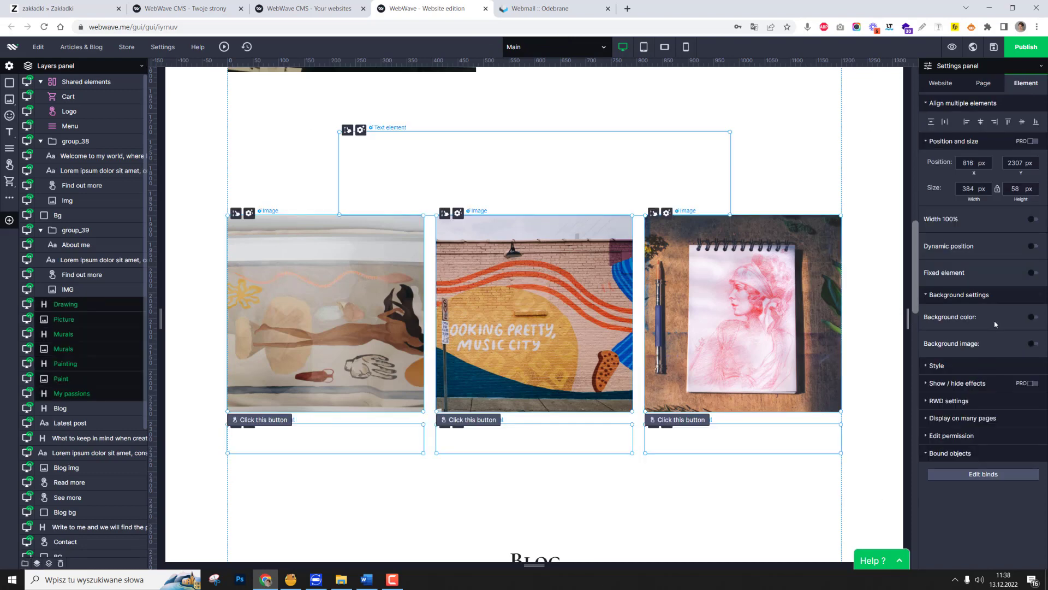
{"action": "left_click", "coordinate": [24, 563]}
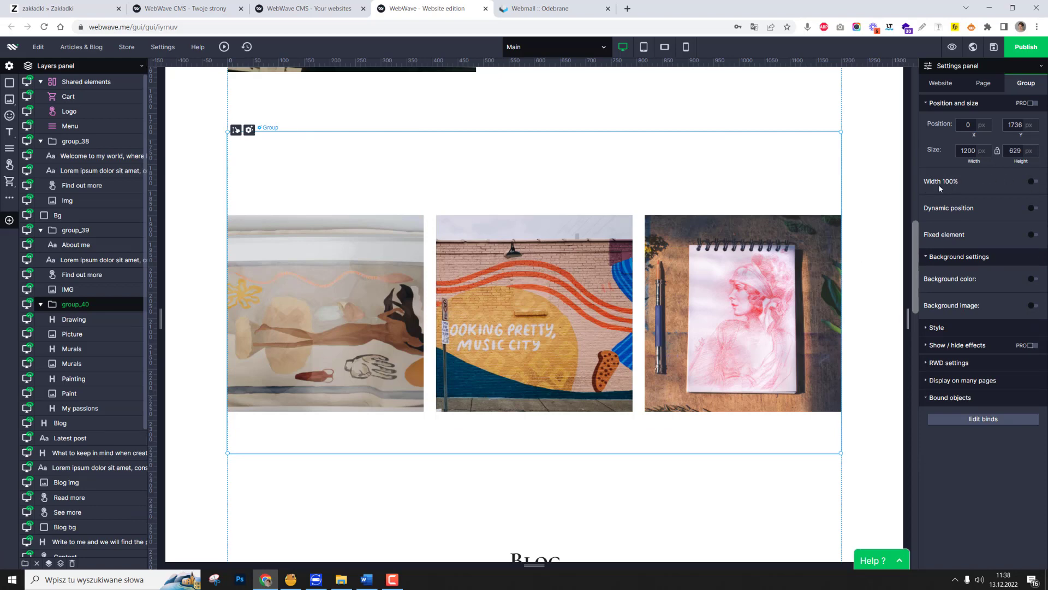
Give the My passions group 100% width and a solid #202020 background colour, and expand its style settings.
{"action": "left_click", "coordinate": [1033, 182]}
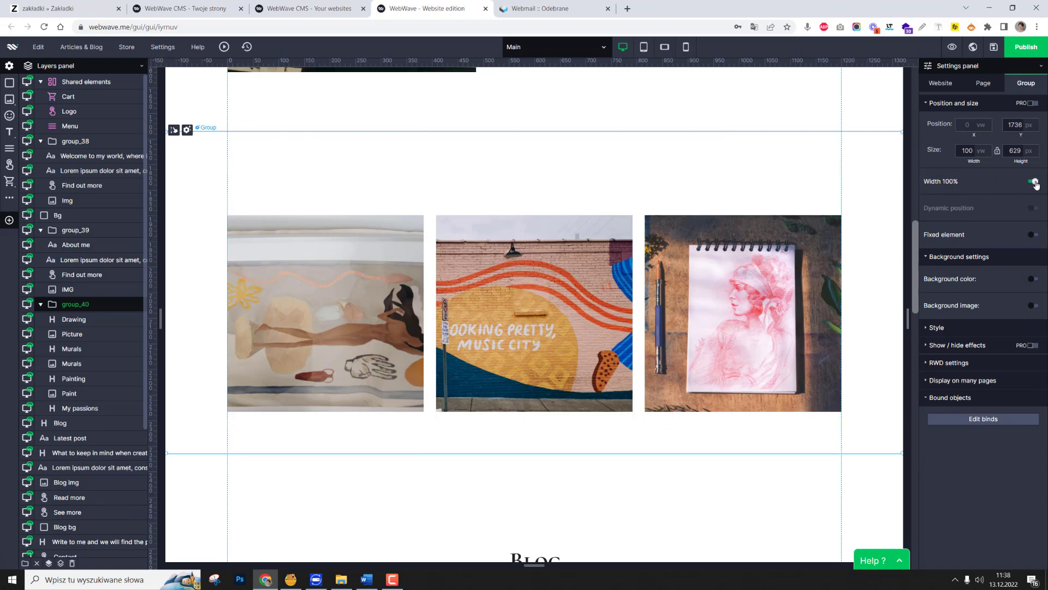
{"action": "left_click", "coordinate": [1032, 279]}
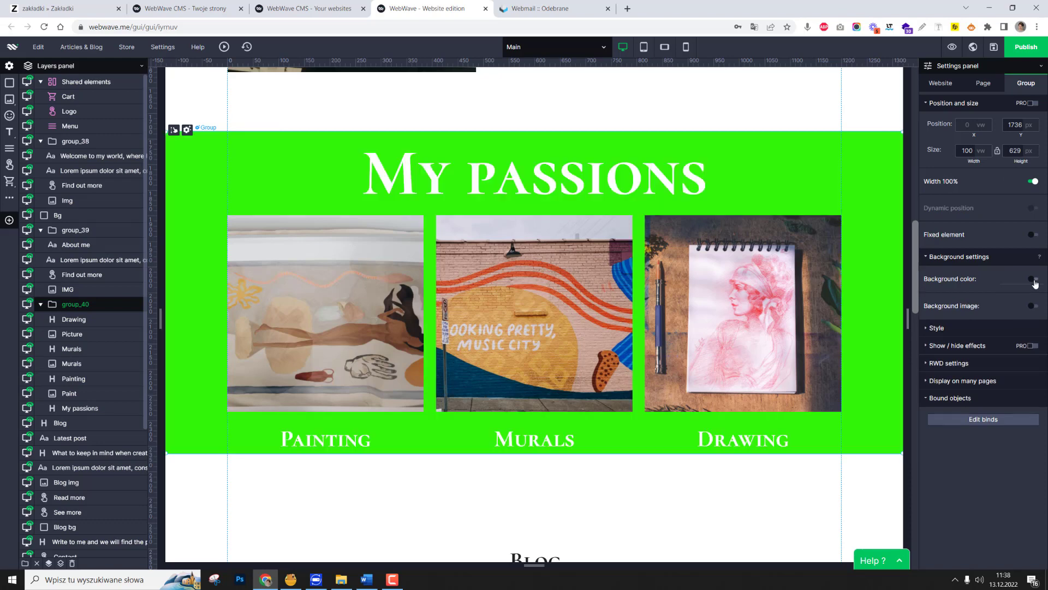
{"action": "left_click", "coordinate": [991, 299]}
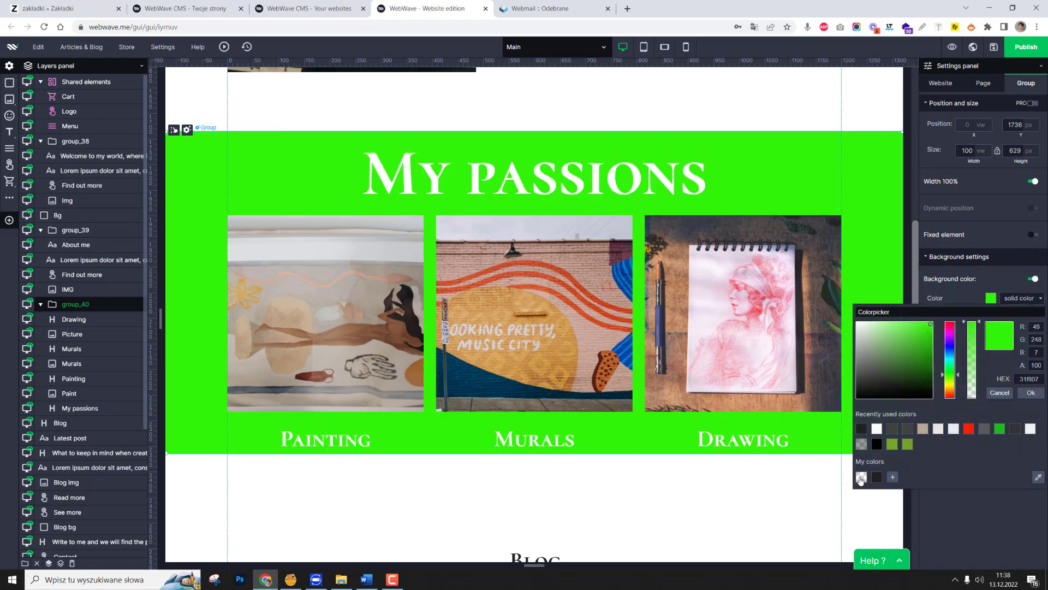
{"action": "left_click", "coordinate": [876, 477]}
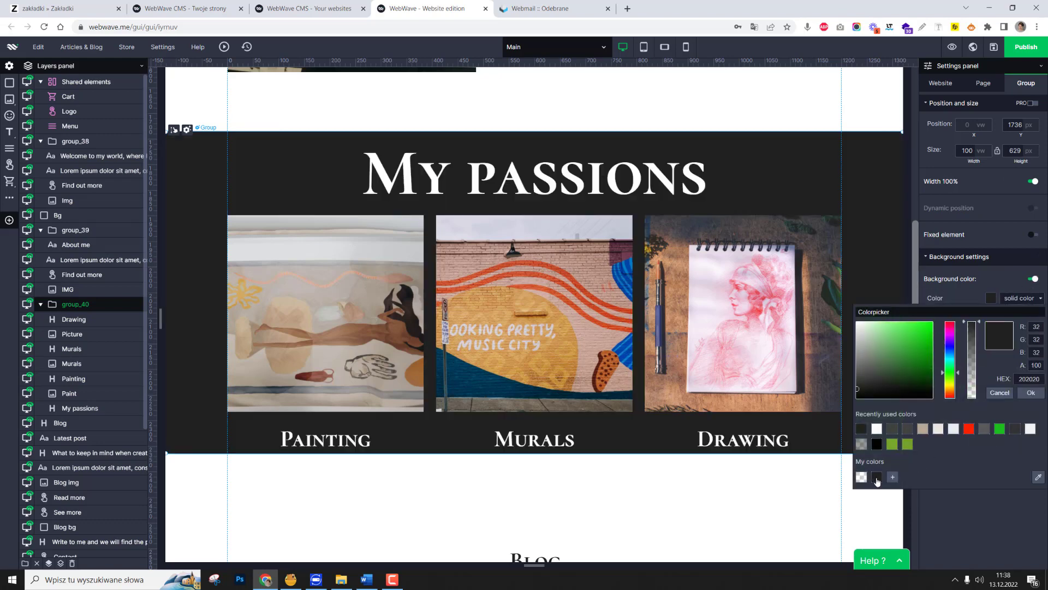
{"action": "left_click", "coordinate": [1031, 392]}
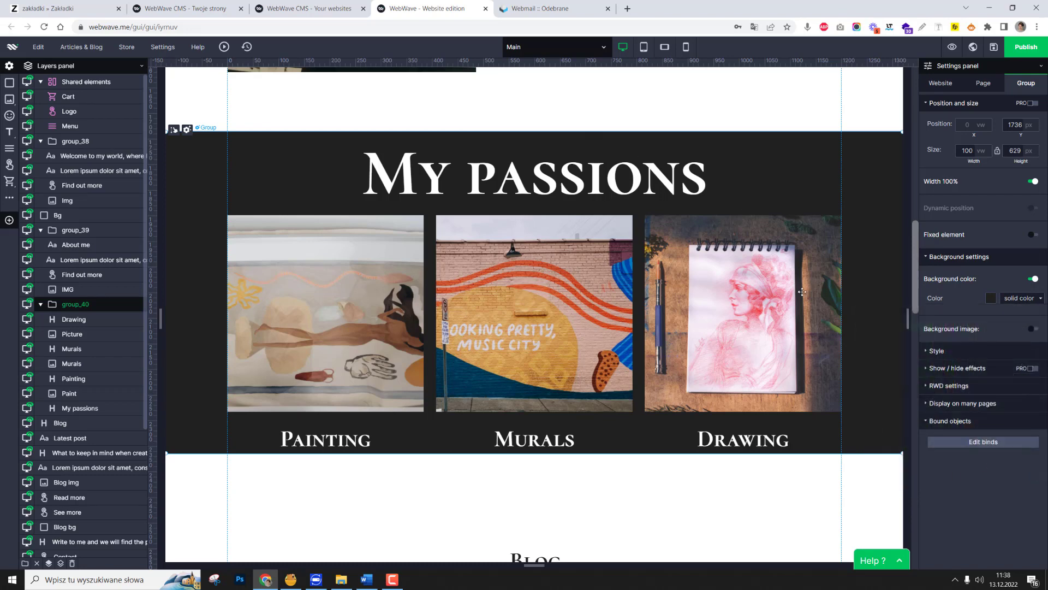
{"action": "left_click", "coordinate": [937, 352]}
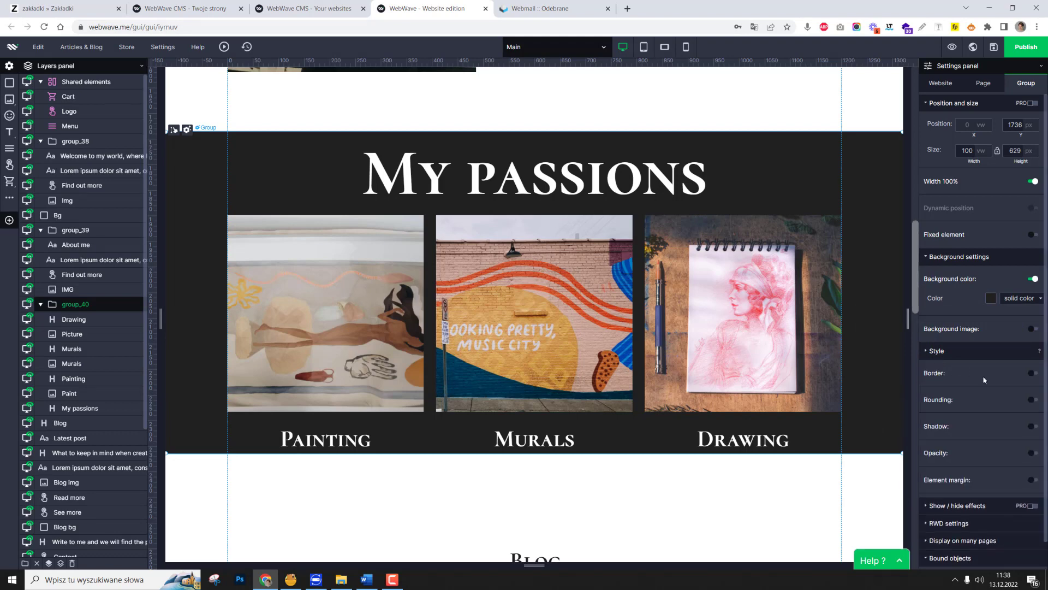
Turn on the element margin for the My passions group, setting the top margin to 30 and the bottom margin to 70.
{"action": "left_click", "coordinate": [1033, 480]}
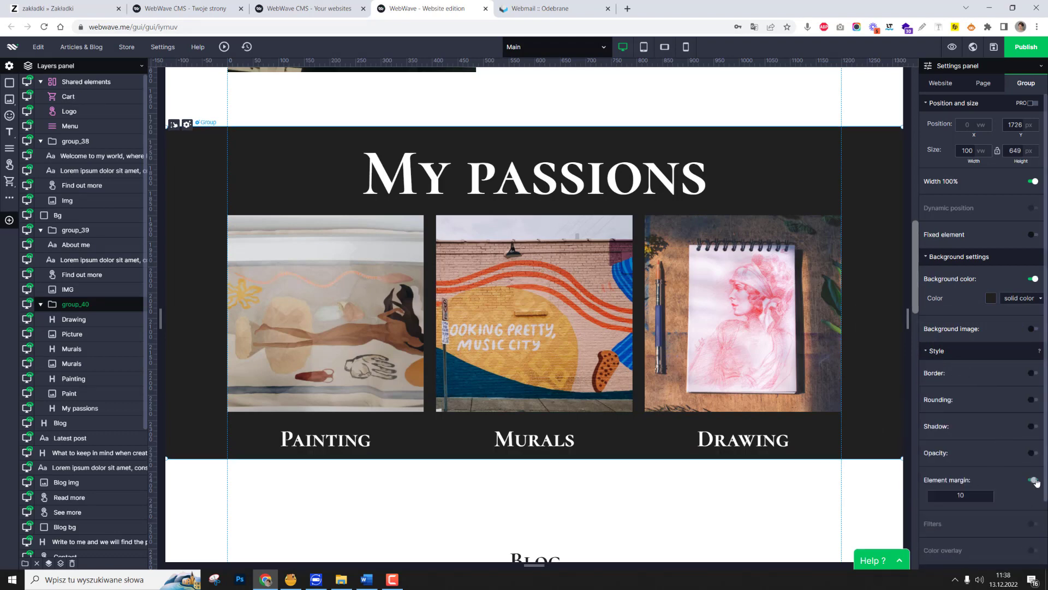
{"action": "scroll", "coordinate": [982, 410], "scroll_direction": "down", "scroll_amount": 2}
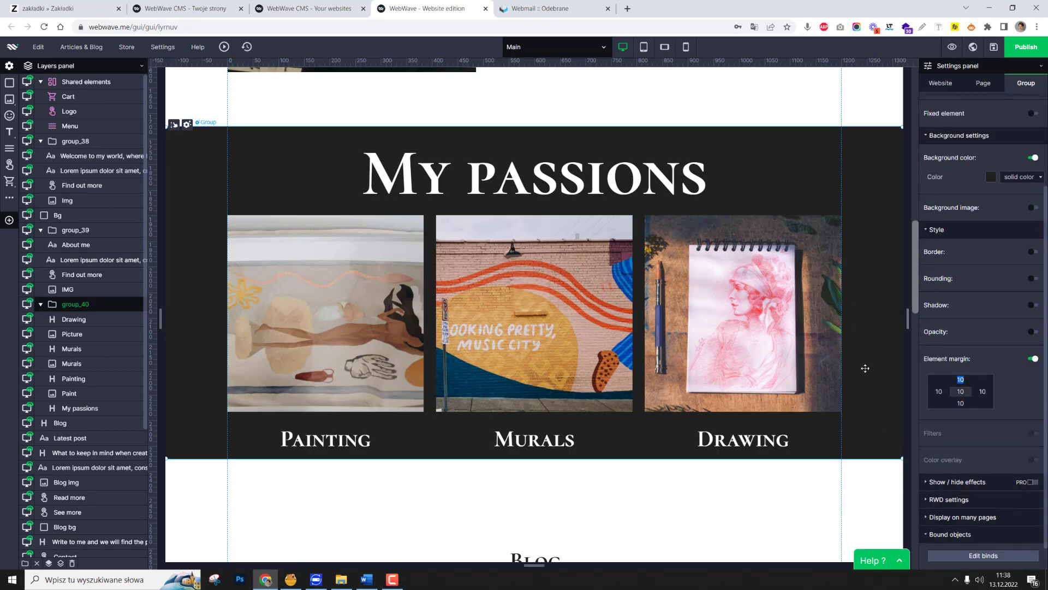
{"action": "type", "text": "30"}
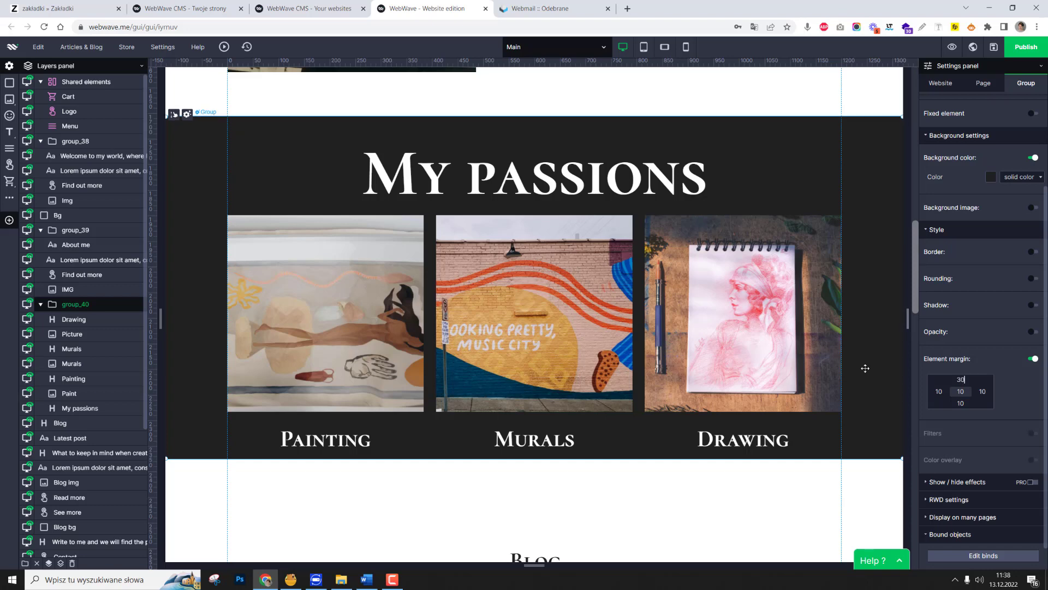
{"action": "left_click", "coordinate": [961, 403]}
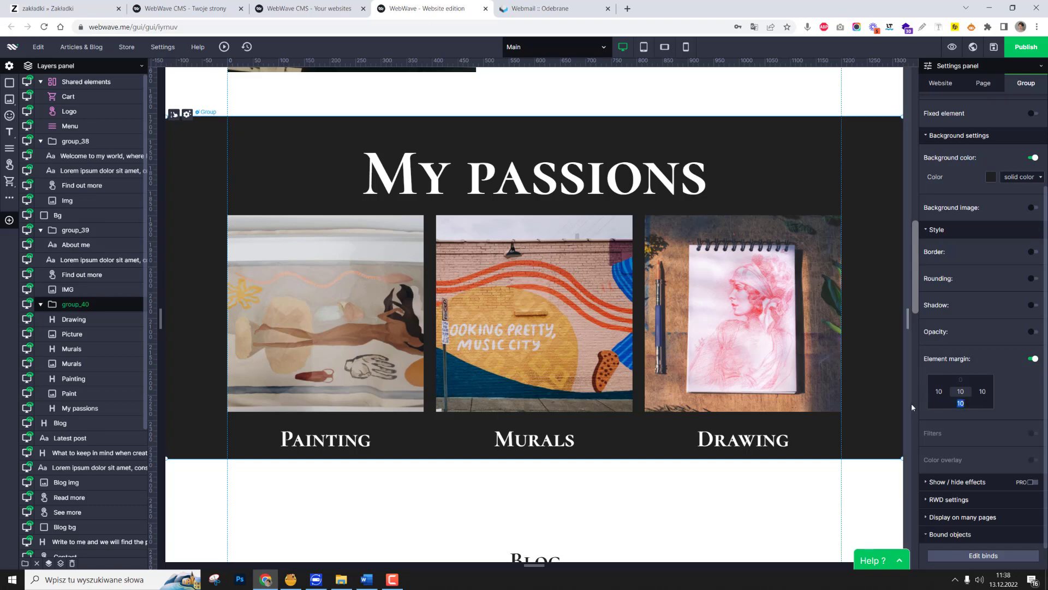
{"action": "type", "text": "50"}
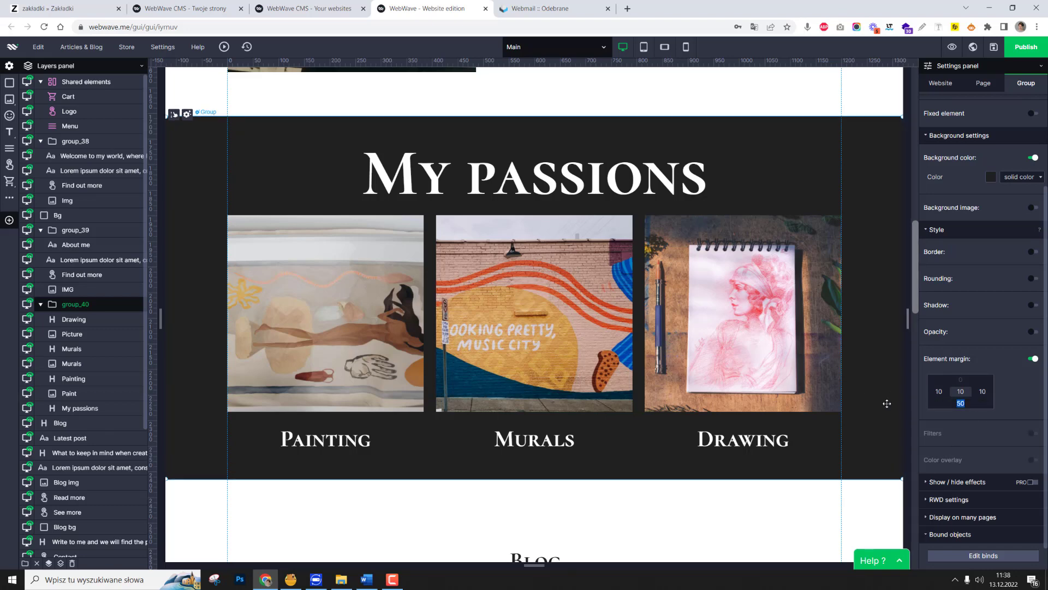
{"action": "key", "text": "BackSpace"}
{"action": "key", "text": "BackSpace"}
{"action": "type", "text": "70"}
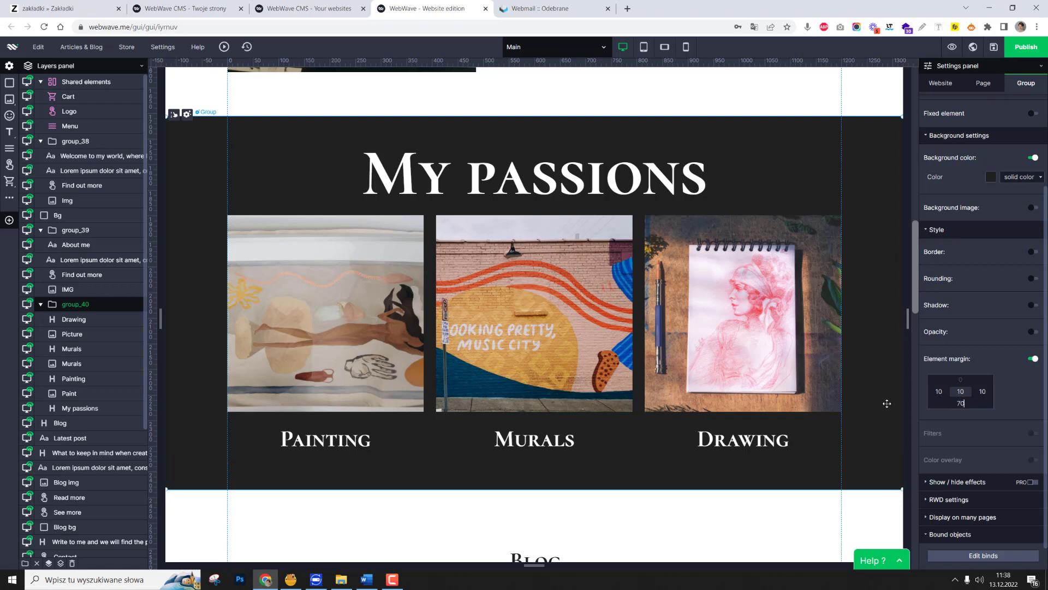
{"action": "left_click", "coordinate": [870, 524]}
Reposition the My passions captions, placing Murals at X 398, Y 2307 px and Drawing at X 816, Y 2307 px.
{"action": "left_click", "coordinate": [736, 309]}
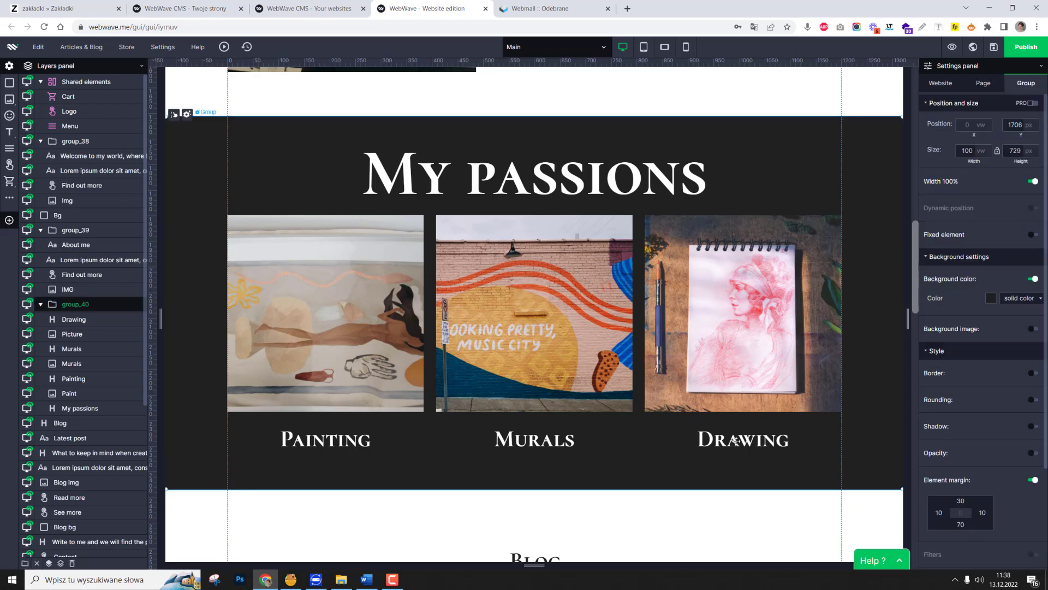
{"action": "left_click", "coordinate": [736, 441]}
{"action": "mouse_move", "coordinate": [735, 441]}
{"action": "left_mouse_down"}
{"action": "mouse_move", "coordinate": [723, 453]}
{"action": "mouse_move", "coordinate": [719, 525]}
{"action": "mouse_move", "coordinate": [769, 455]}
{"action": "mouse_move", "coordinate": [729, 438]}
{"action": "mouse_move", "coordinate": [742, 440]}
{"action": "mouse_move", "coordinate": [742, 510]}
{"action": "mouse_move", "coordinate": [739, 440]}
{"action": "left_mouse_up"}
{"action": "scroll", "coordinate": [527, 301], "scroll_direction": "down", "scroll_amount": 2}
{"action": "left_click", "coordinate": [528, 301]}
{"action": "mouse_move", "coordinate": [527, 318]}
{"action": "left_mouse_down"}
{"action": "mouse_move", "coordinate": [521, 393]}
{"action": "mouse_move", "coordinate": [523, 311]}
{"action": "left_mouse_up"}
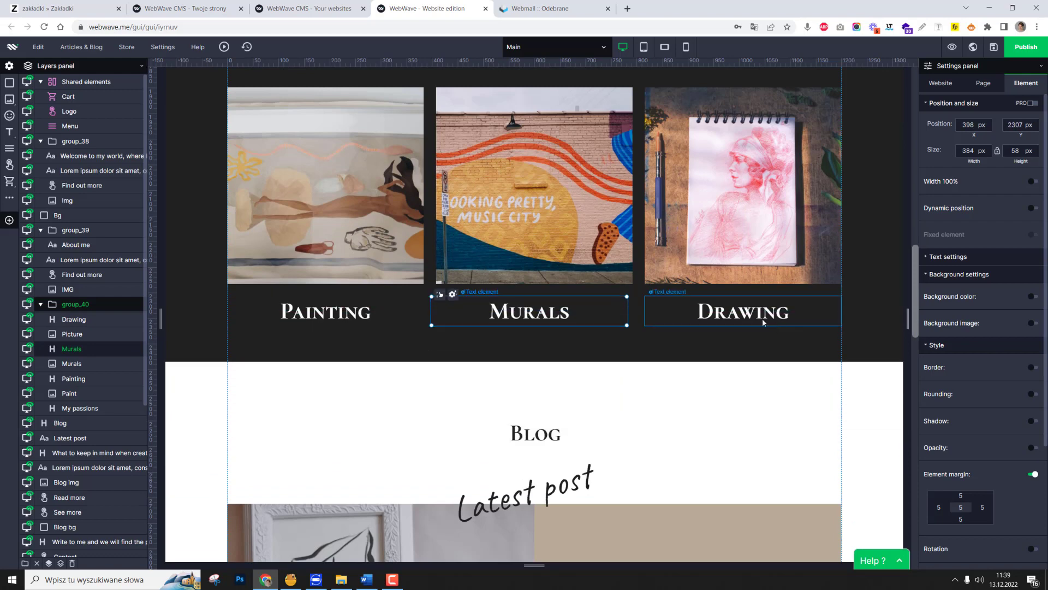
{"action": "mouse_move", "coordinate": [764, 320]}
{"action": "left_mouse_down"}
{"action": "mouse_move", "coordinate": [762, 383]}
{"action": "mouse_move", "coordinate": [756, 313]}
{"action": "mouse_move", "coordinate": [756, 402]}
{"action": "mouse_move", "coordinate": [752, 309]}
{"action": "mouse_move", "coordinate": [757, 314]}
{"action": "left_mouse_up"}
Group the blog section's heading, Latest post text, image, beige rectangle, post title, description, Read more and See more buttons.
{"action": "scroll", "coordinate": [731, 246], "scroll_direction": "up", "scroll_amount": 3}
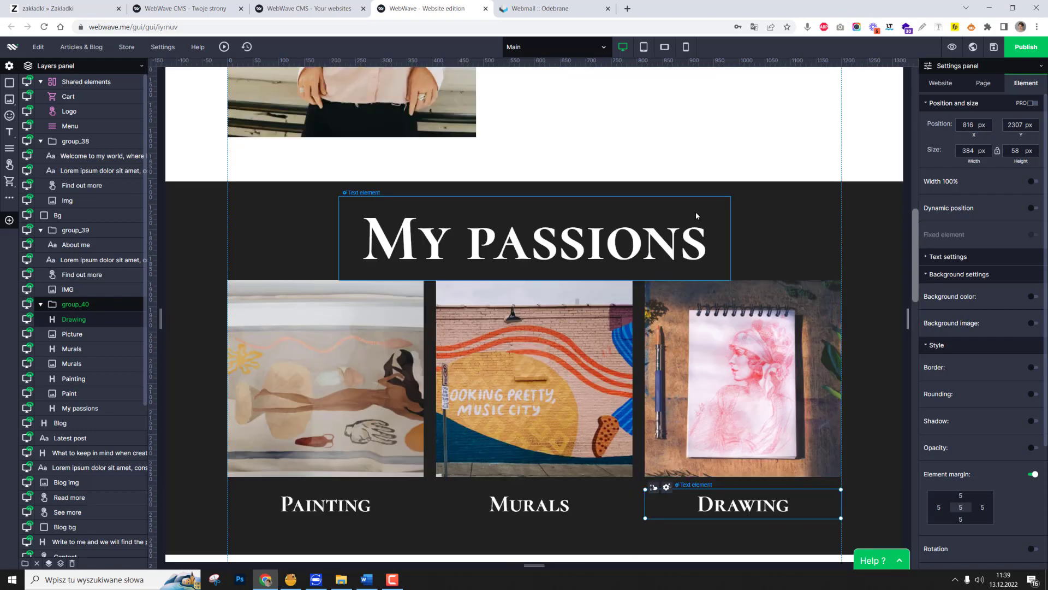
{"action": "left_click", "coordinate": [696, 211]}
{"action": "left_click", "coordinate": [655, 123]}
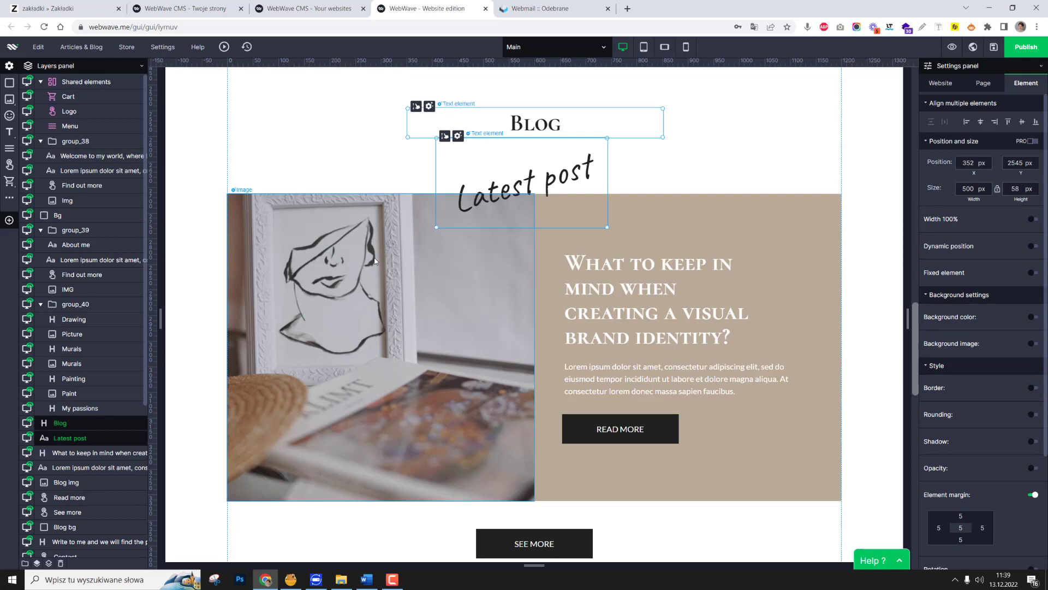
{"action": "left_click", "coordinate": [448, 281], "text": "ctrl"}
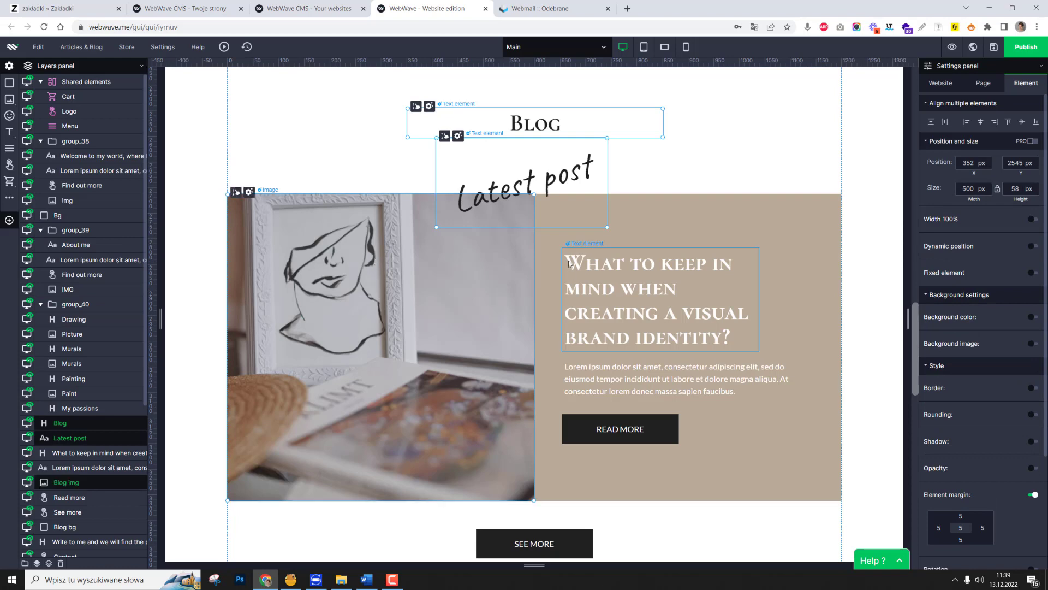
{"action": "left_click", "coordinate": [668, 218], "text": "ctrl"}
{"action": "left_click", "coordinate": [674, 266], "text": "ctrl"}
{"action": "left_click", "coordinate": [655, 378], "text": "ctrl"}
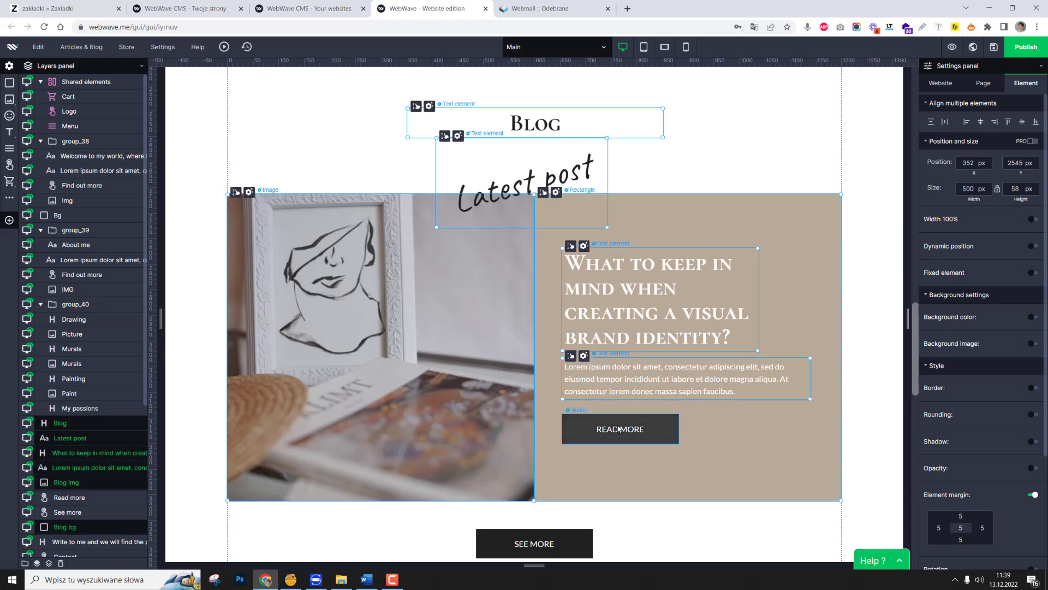
{"action": "left_click", "coordinate": [611, 430], "text": "ctrl"}
{"action": "scroll", "coordinate": [608, 436], "scroll_direction": "down", "scroll_amount": 3}
{"action": "left_click", "coordinate": [543, 347], "text": "ctrl"}
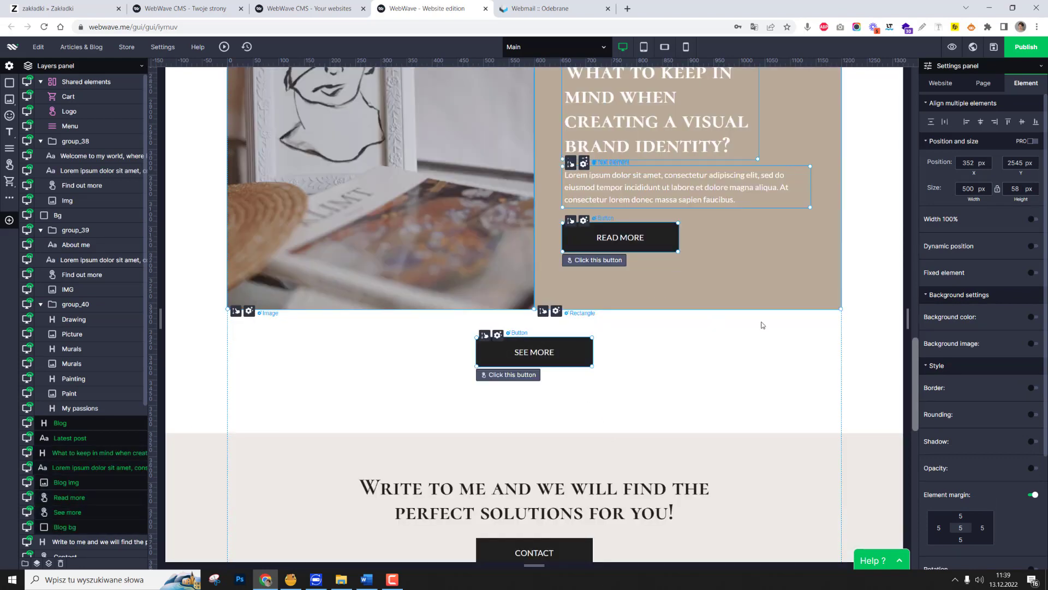
{"action": "left_click", "coordinate": [24, 563]}
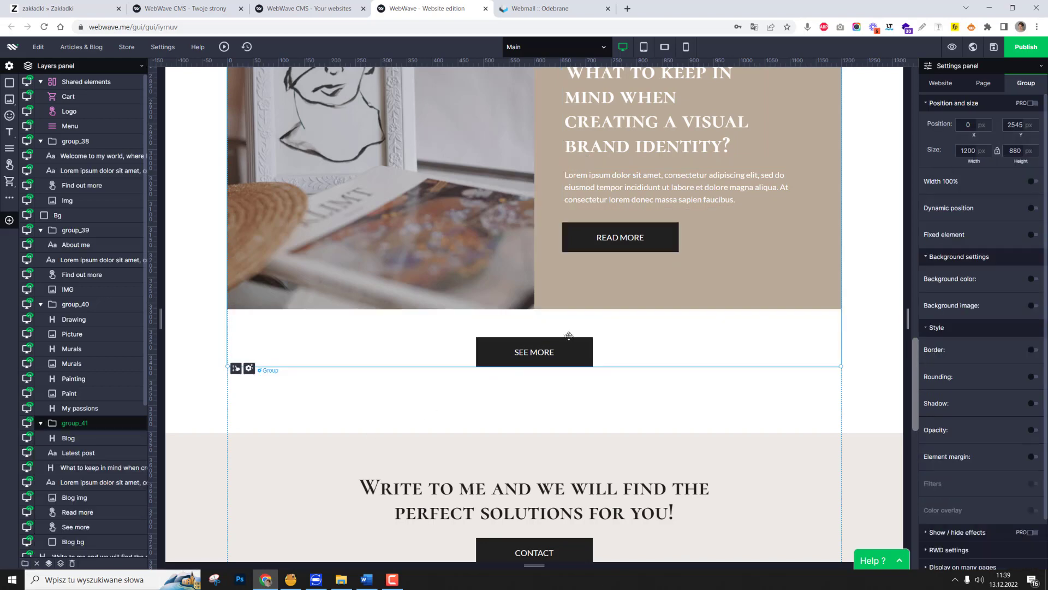
Group the "Write to me and we will find the perfect solutions for you!" heading with the Contact button.
{"action": "scroll", "coordinate": [683, 371], "scroll_direction": "up", "scroll_amount": 2}
{"action": "scroll", "coordinate": [552, 303], "scroll_direction": "up", "scroll_amount": 3}
{"action": "scroll", "coordinate": [552, 303], "scroll_direction": "down", "scroll_amount": 8}
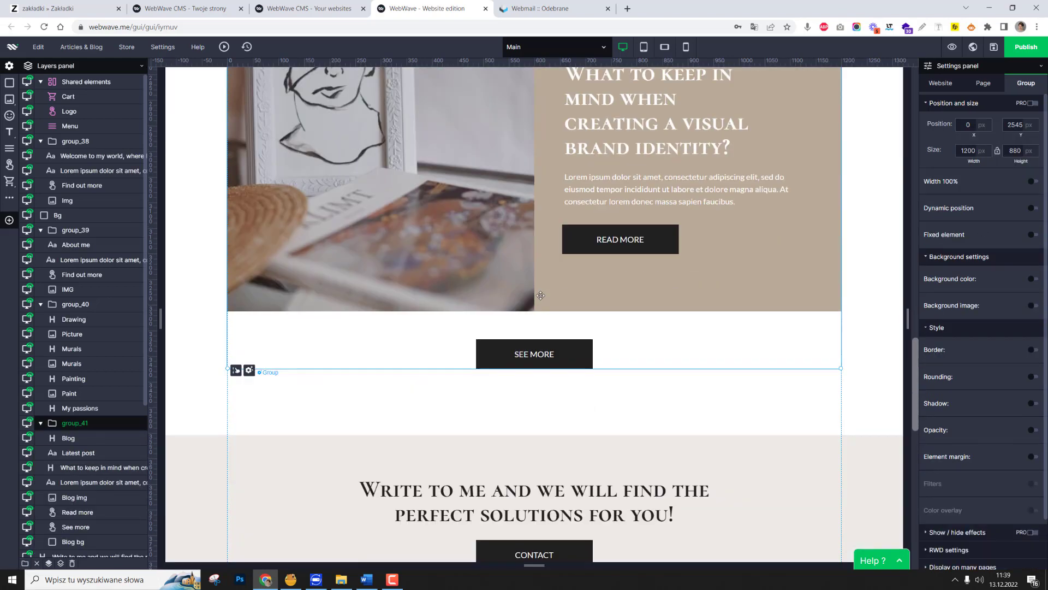
{"action": "left_click", "coordinate": [565, 213]}
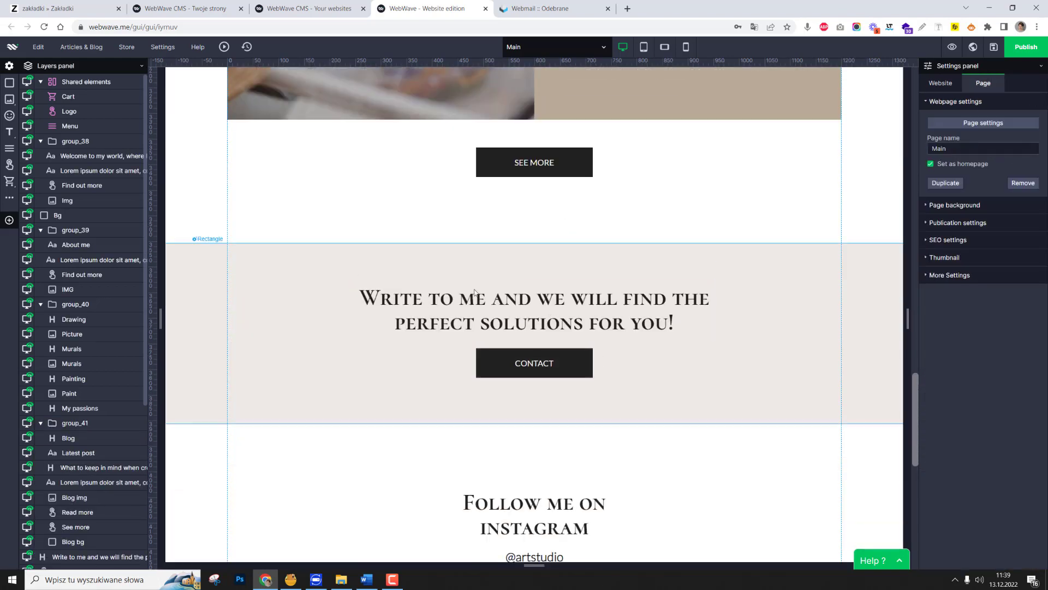
{"action": "left_click", "coordinate": [528, 361]}
{"action": "left_click", "coordinate": [538, 310], "text": "shift"}
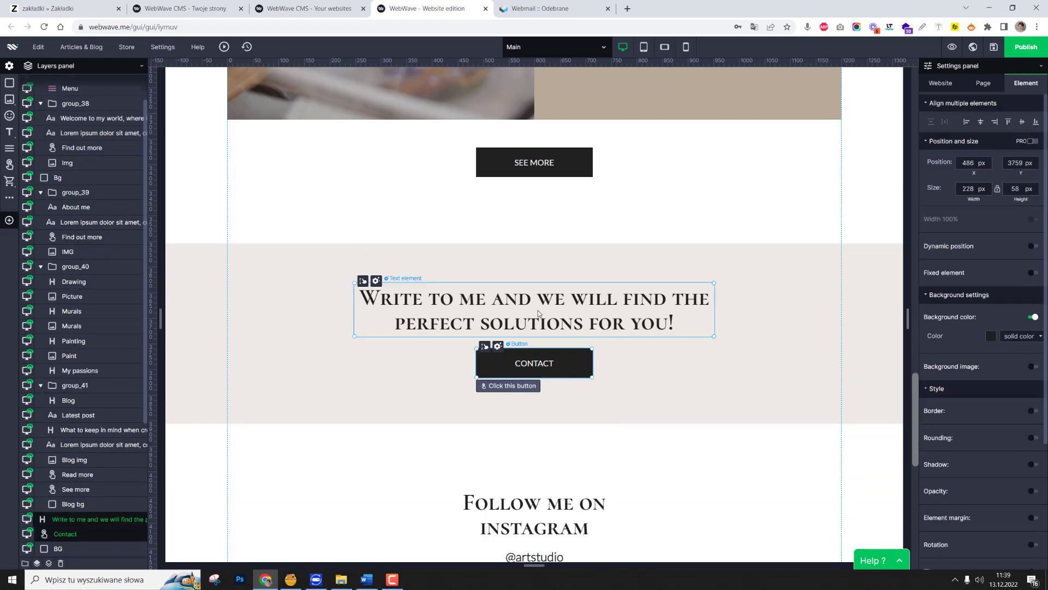
{"action": "left_click", "coordinate": [27, 567]}
Copy the #ede9e4 background colour value from the contact section's rectangle and delete the rectangle.
{"action": "left_click", "coordinate": [788, 304]}
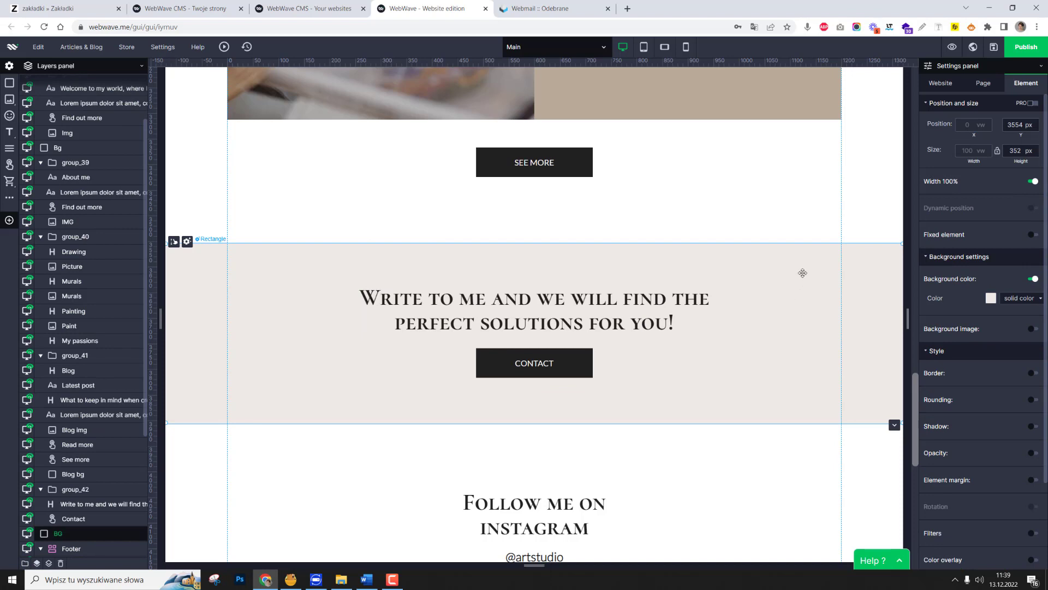
{"action": "left_click", "coordinate": [990, 299]}
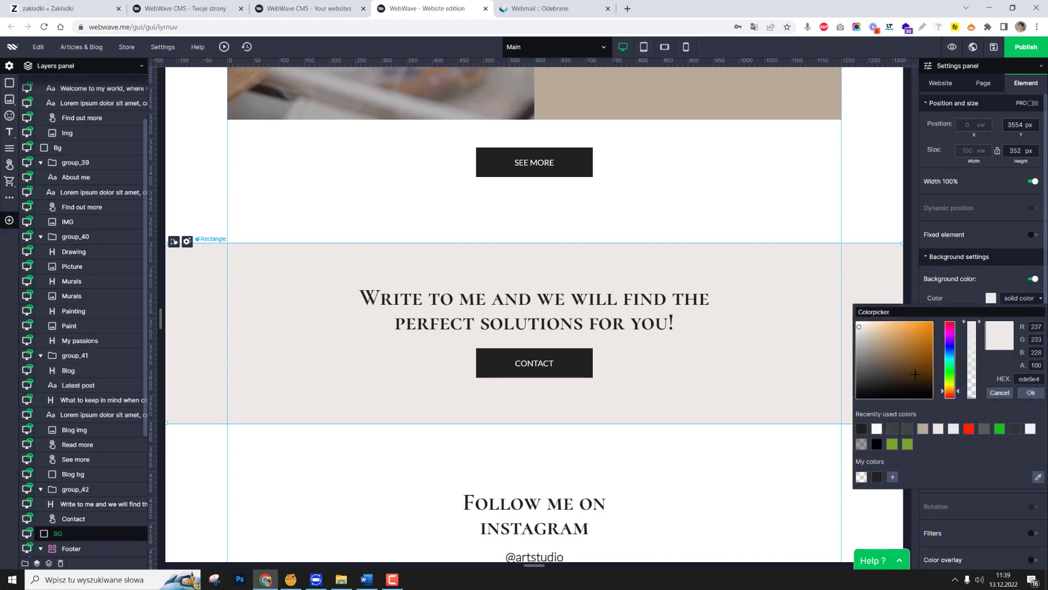
{"action": "left_click_drag", "start_coordinate": [1040, 379], "coordinate": [1004, 385]}
{"action": "right_click", "coordinate": [1029, 379]}
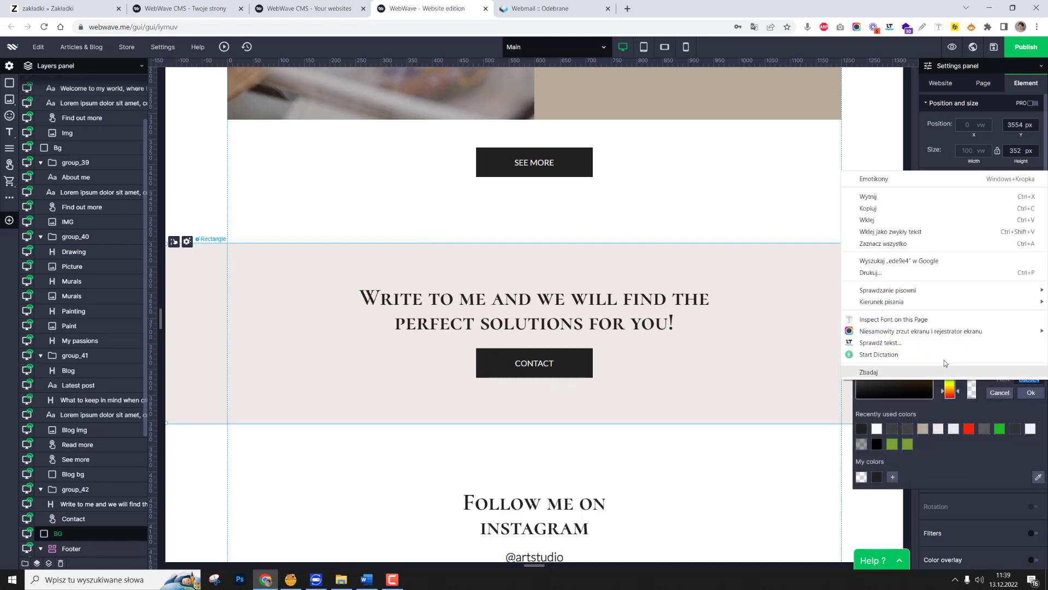
{"action": "left_click", "coordinate": [874, 208]}
{"action": "left_click", "coordinate": [763, 277]}
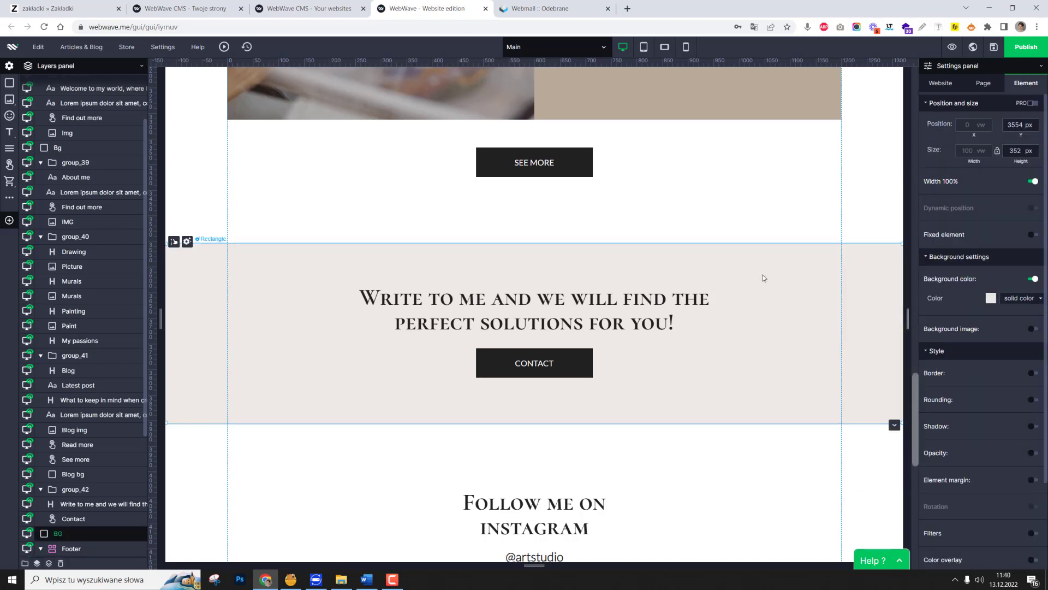
{"action": "key", "text": "Delete"}
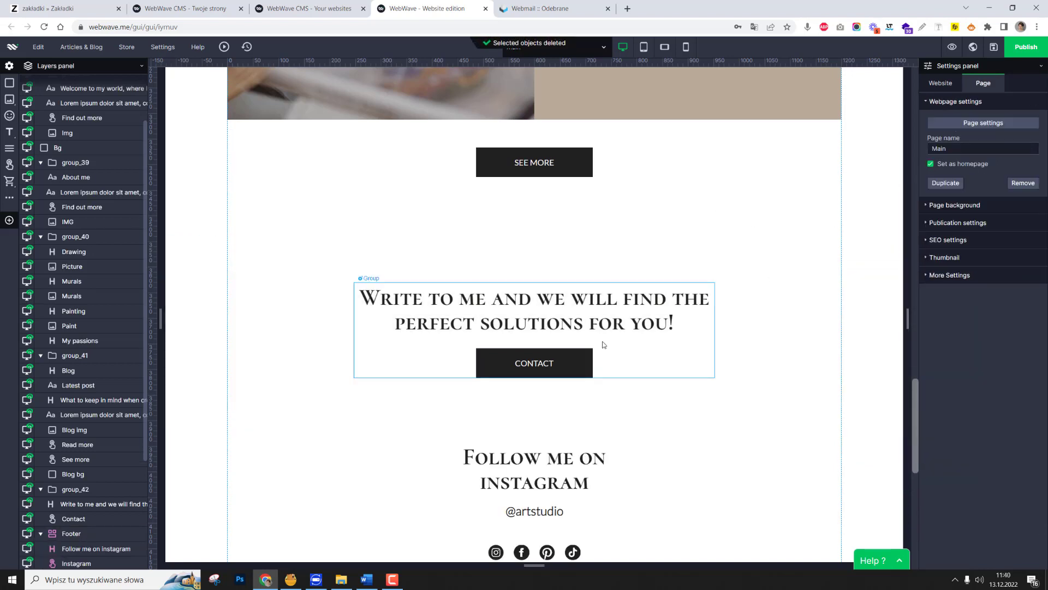
Give the contact group 100% width and a solid #ede9e4 background colour.
{"action": "left_click", "coordinate": [604, 345]}
{"action": "left_click", "coordinate": [1033, 181]}
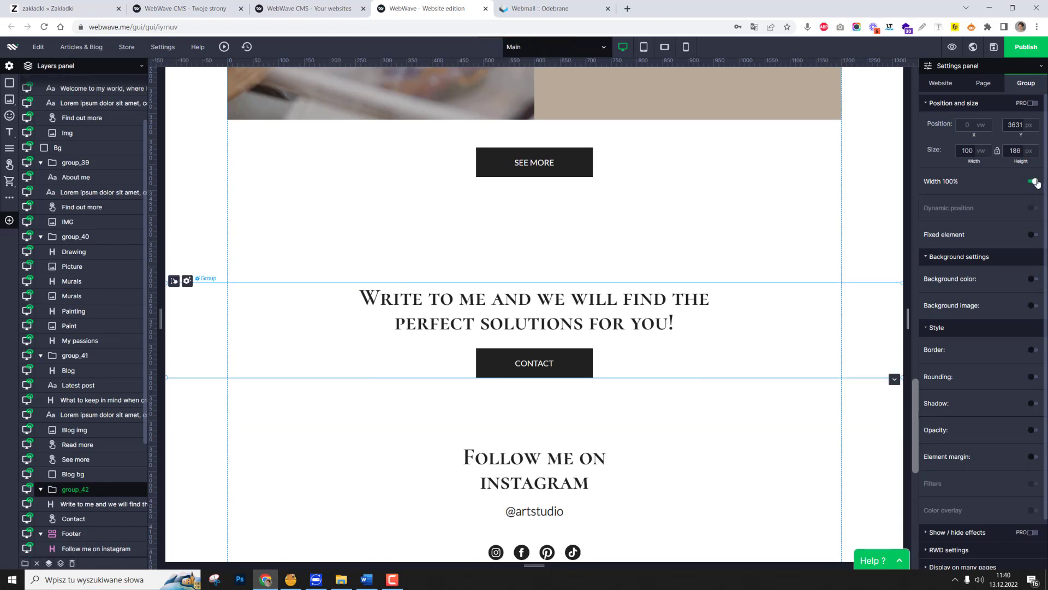
{"action": "left_click", "coordinate": [1033, 279]}
{"action": "left_click", "coordinate": [991, 298]}
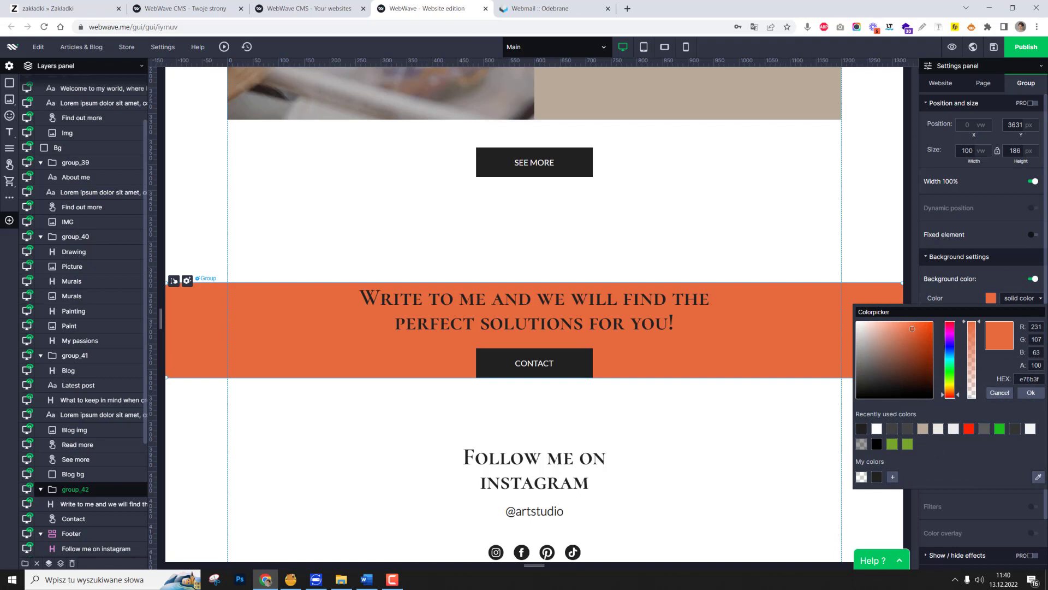
{"action": "key", "text": "ctrl+v"}
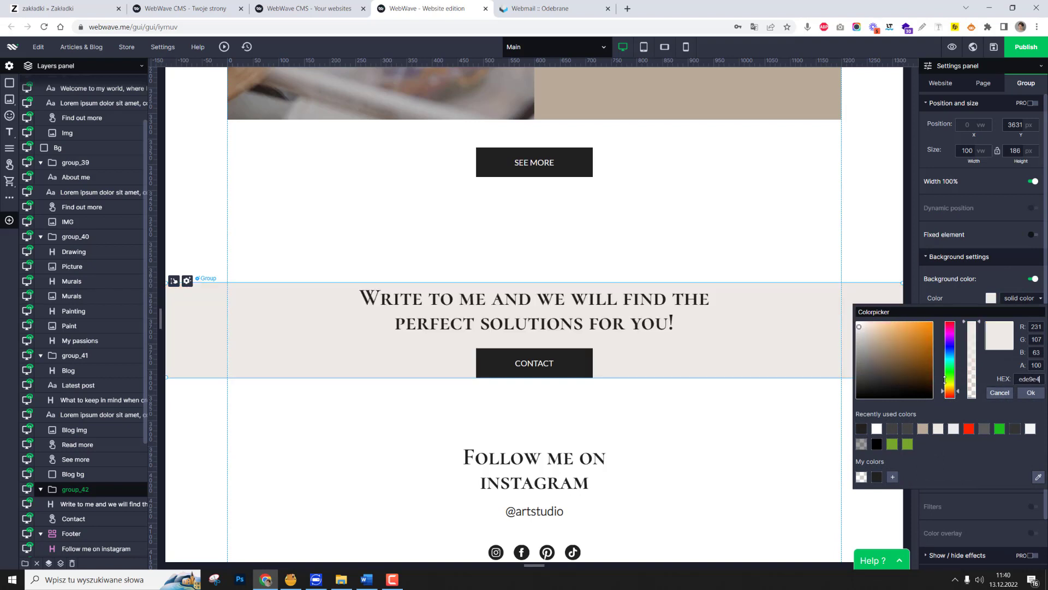
{"action": "left_click", "coordinate": [1031, 393]}
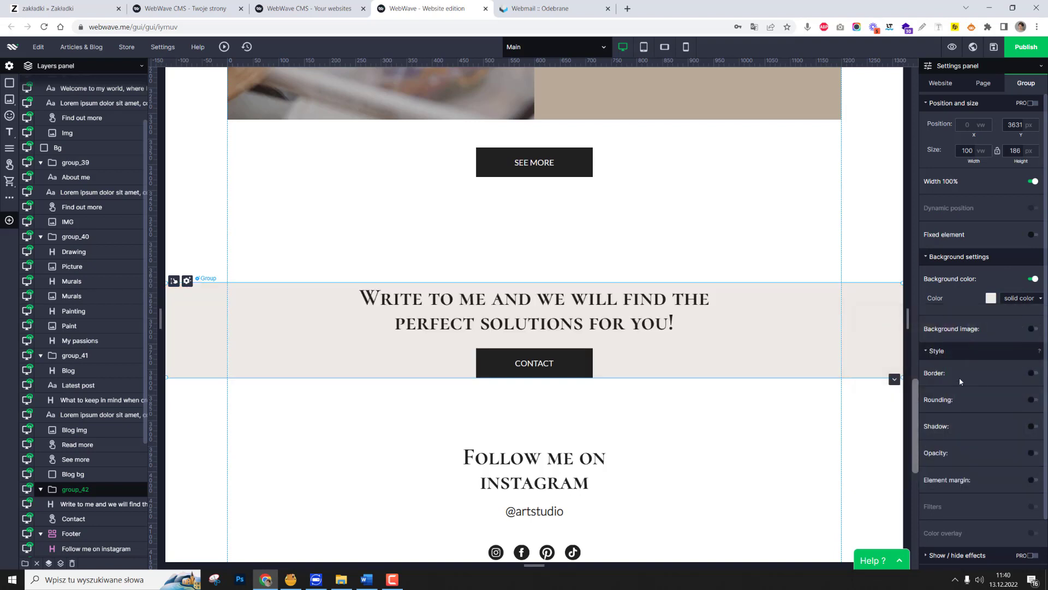
Turn on the element margin for the contact group and set its top and bottom margins to 70.
{"action": "left_click", "coordinate": [954, 490]}
{"action": "type", "text": "70"}
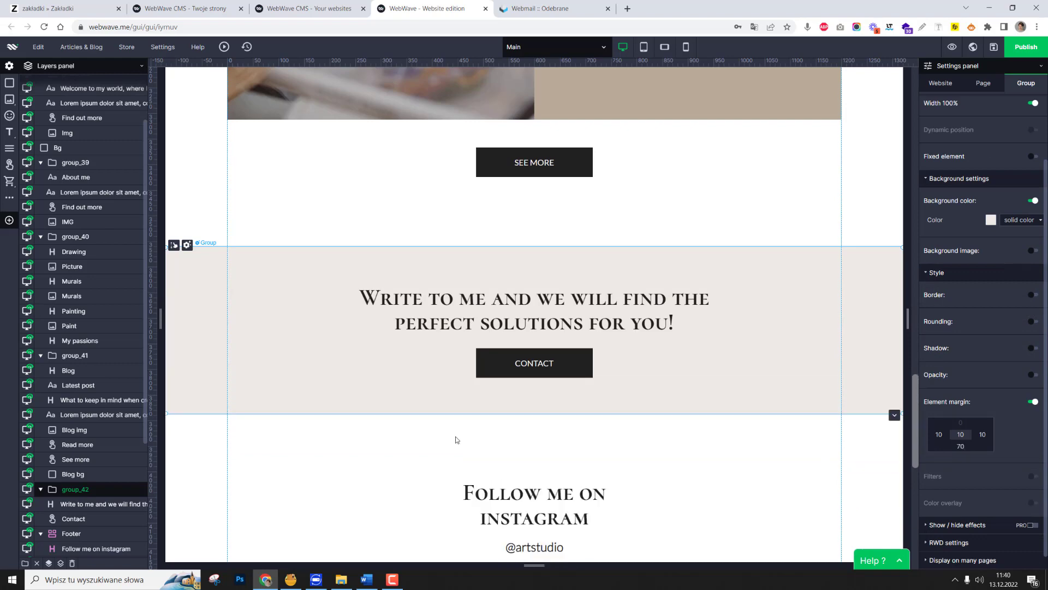
Examine the desktop layout and spacing of the blog, contact, footer, welcome and About me sections.
{"action": "scroll", "coordinate": [456, 440], "scroll_direction": "down", "scroll_amount": 3}
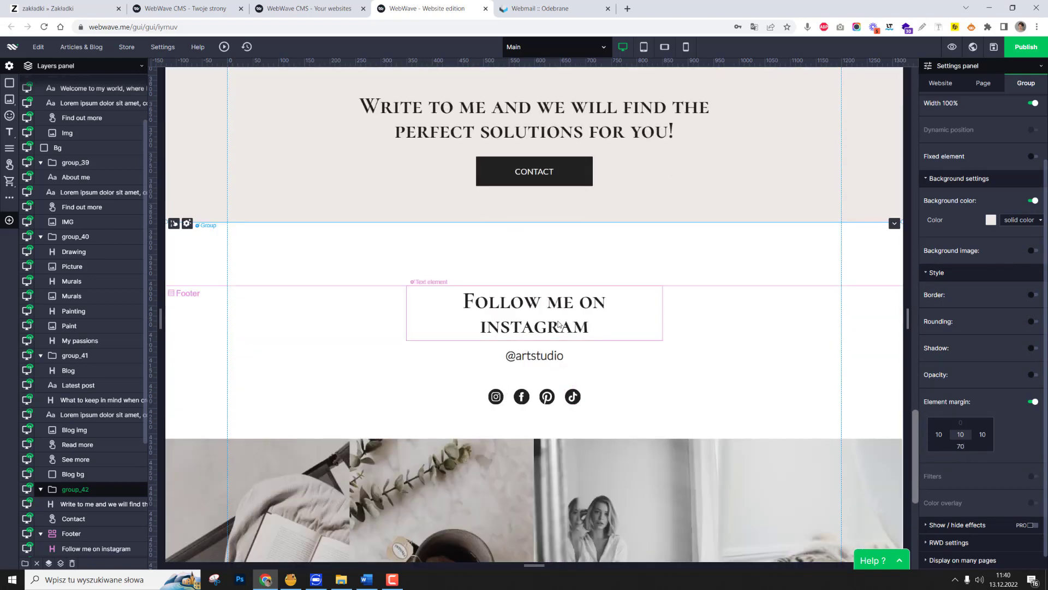
{"action": "scroll", "coordinate": [548, 289], "scroll_direction": "down", "scroll_amount": 2}
{"action": "scroll", "coordinate": [531, 328], "scroll_direction": "up", "scroll_amount": 2}
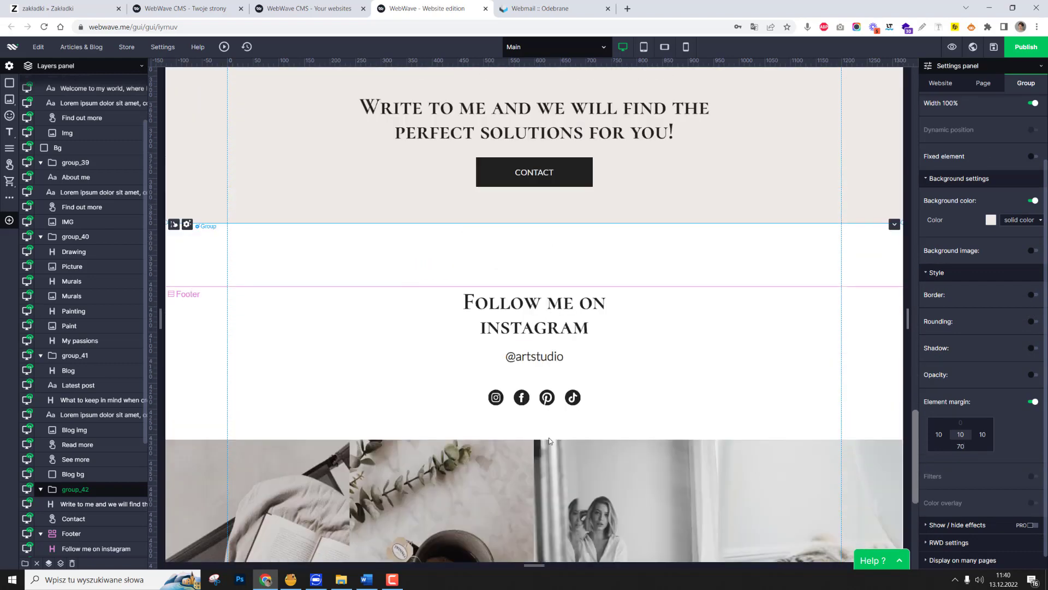
{"action": "scroll", "coordinate": [502, 359], "scroll_direction": "up", "scroll_amount": 2}
{"action": "scroll", "coordinate": [508, 355], "scroll_direction": "down", "scroll_amount": 2}
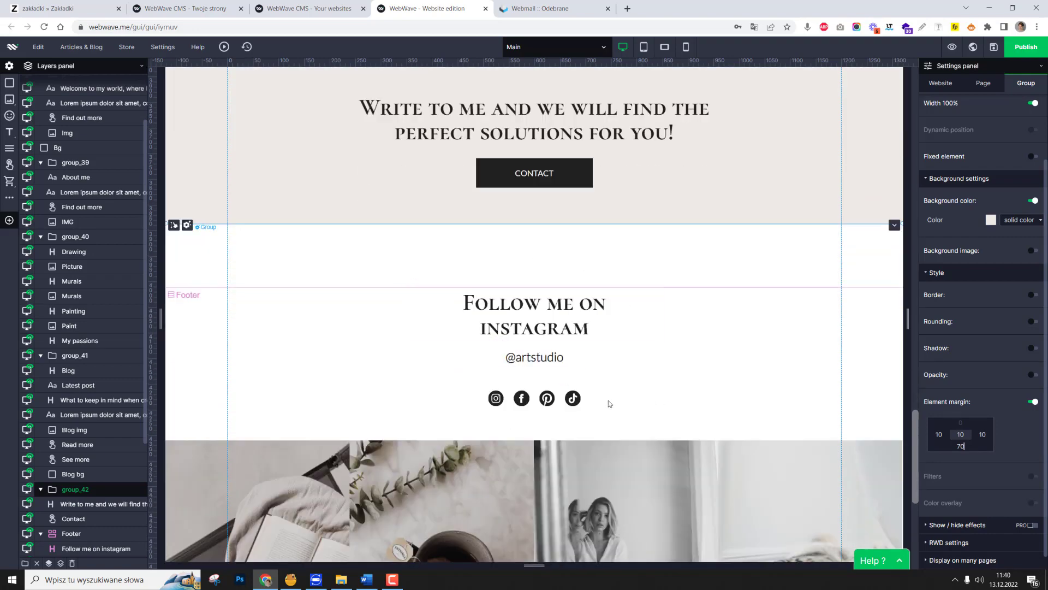
{"action": "scroll", "coordinate": [608, 401], "scroll_direction": "down", "scroll_amount": 4}
{"action": "scroll", "coordinate": [558, 402], "scroll_direction": "up", "scroll_amount": 9}
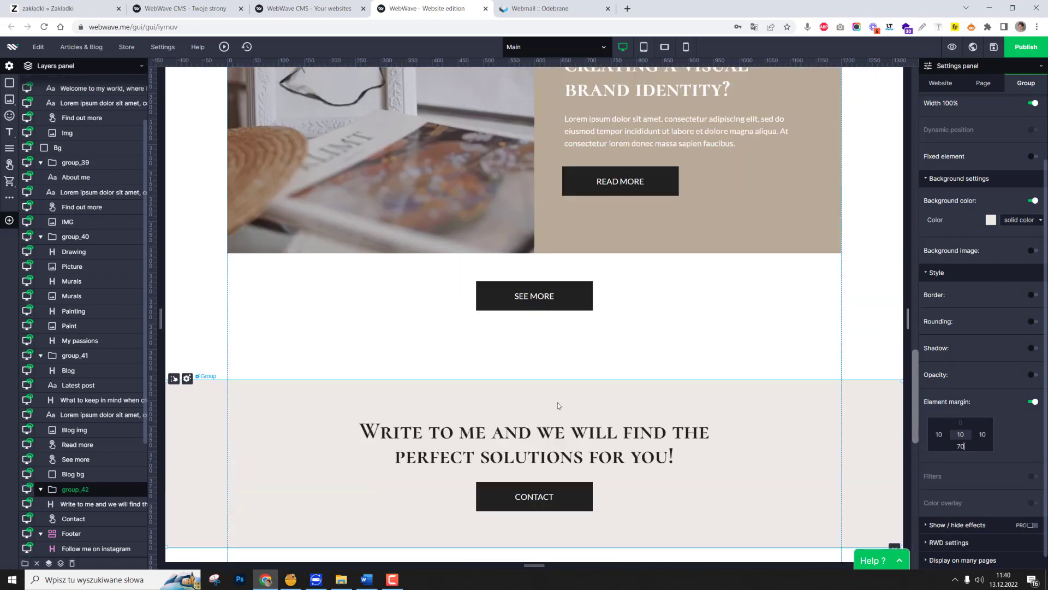
{"action": "scroll", "coordinate": [558, 402], "scroll_direction": "up", "scroll_amount": 5}
{"action": "scroll", "coordinate": [558, 402], "scroll_direction": "down", "scroll_amount": 6}
{"action": "scroll", "coordinate": [558, 402], "scroll_direction": "down", "scroll_amount": 4}
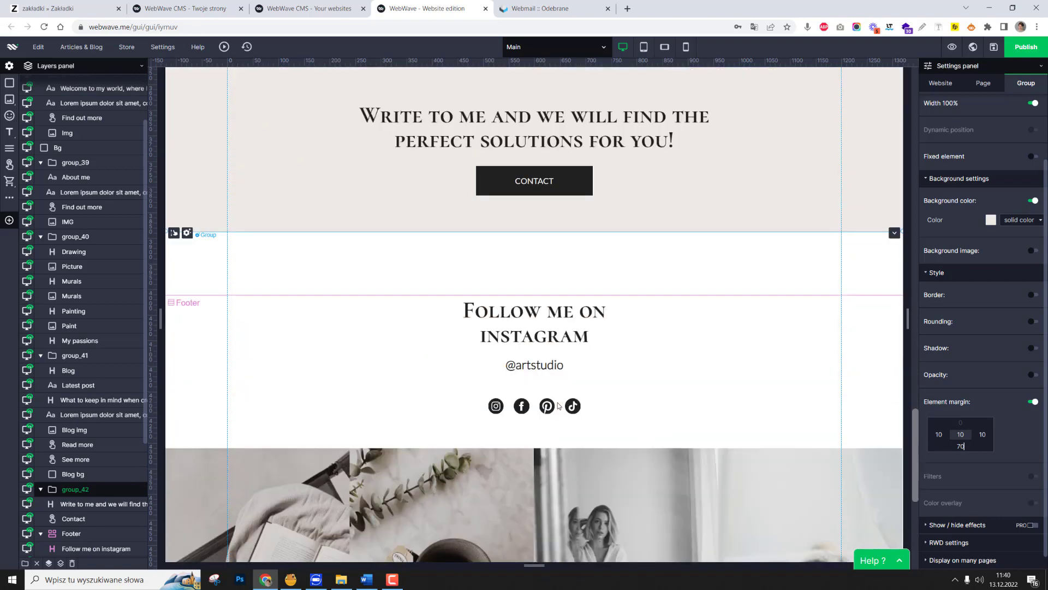
{"action": "scroll", "coordinate": [558, 402], "scroll_direction": "up", "scroll_amount": 20}
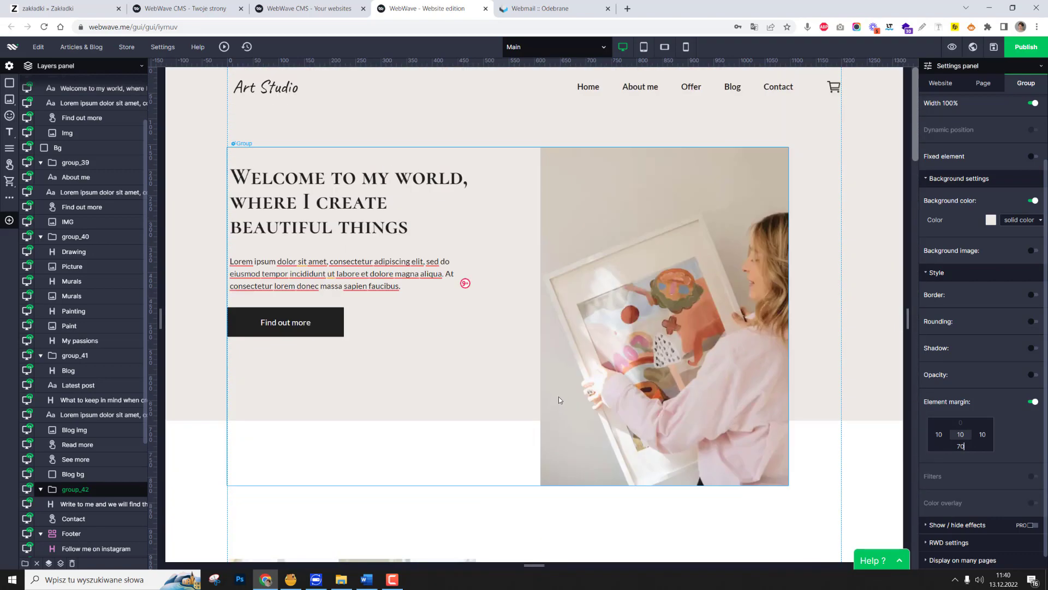
{"action": "left_click", "coordinate": [865, 436]}
{"action": "scroll", "coordinate": [690, 392], "scroll_direction": "down", "scroll_amount": 4}
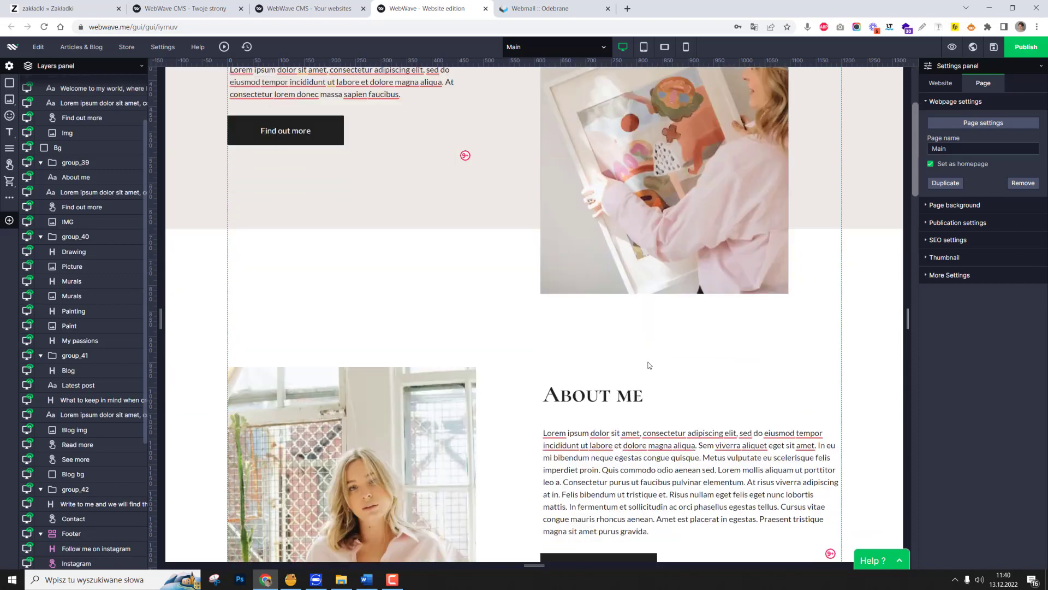
{"action": "scroll", "coordinate": [649, 365], "scroll_direction": "up", "scroll_amount": 4}
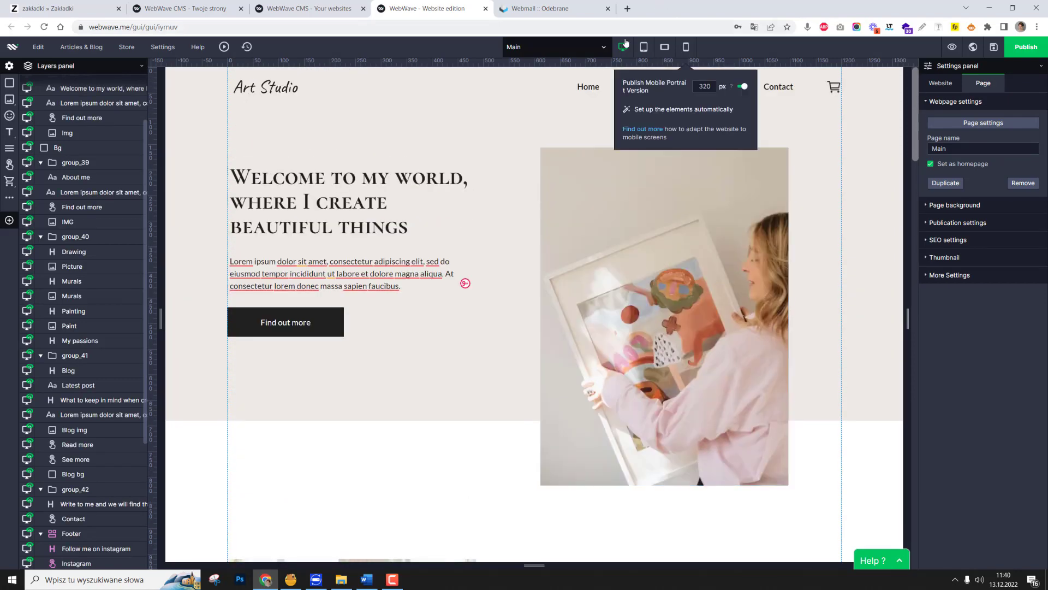
Switch to the tablet version and shift the My passions and Blog groups upward to test how the unbound sections move.
{"action": "left_click", "coordinate": [644, 47]}
{"action": "scroll", "coordinate": [657, 348], "scroll_direction": "down", "scroll_amount": 5}
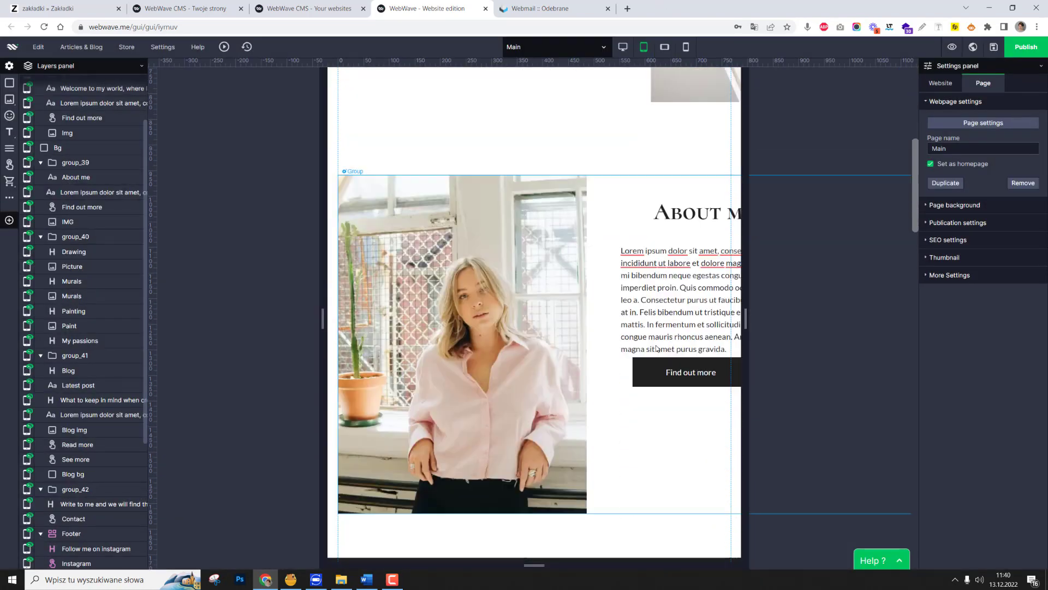
{"action": "scroll", "coordinate": [657, 348], "scroll_direction": "down", "scroll_amount": 8}
{"action": "left_click", "coordinate": [541, 190]}
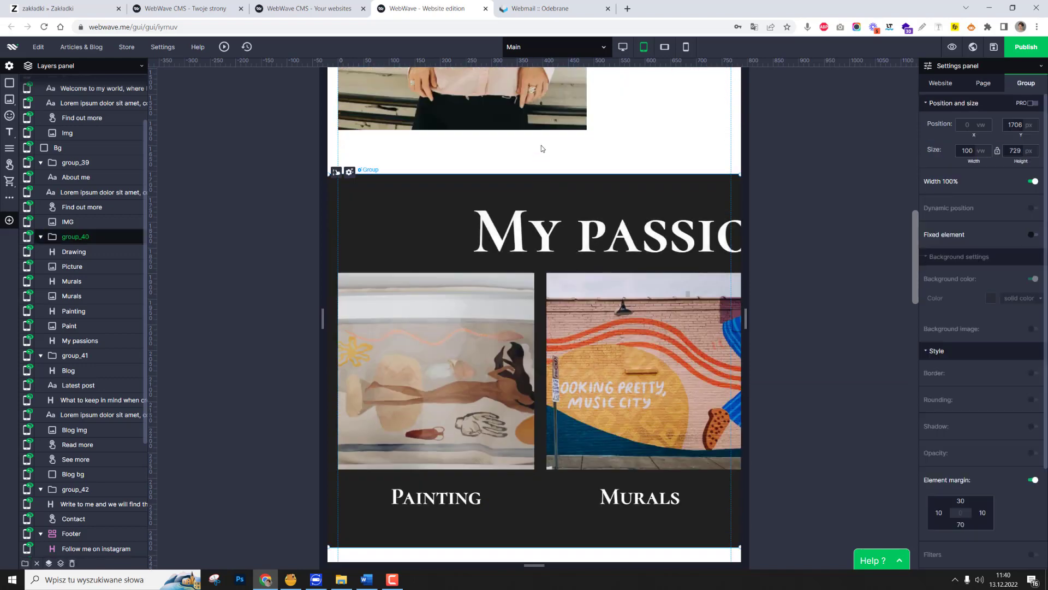
{"action": "scroll", "coordinate": [542, 148], "scroll_direction": "down", "scroll_amount": 7}
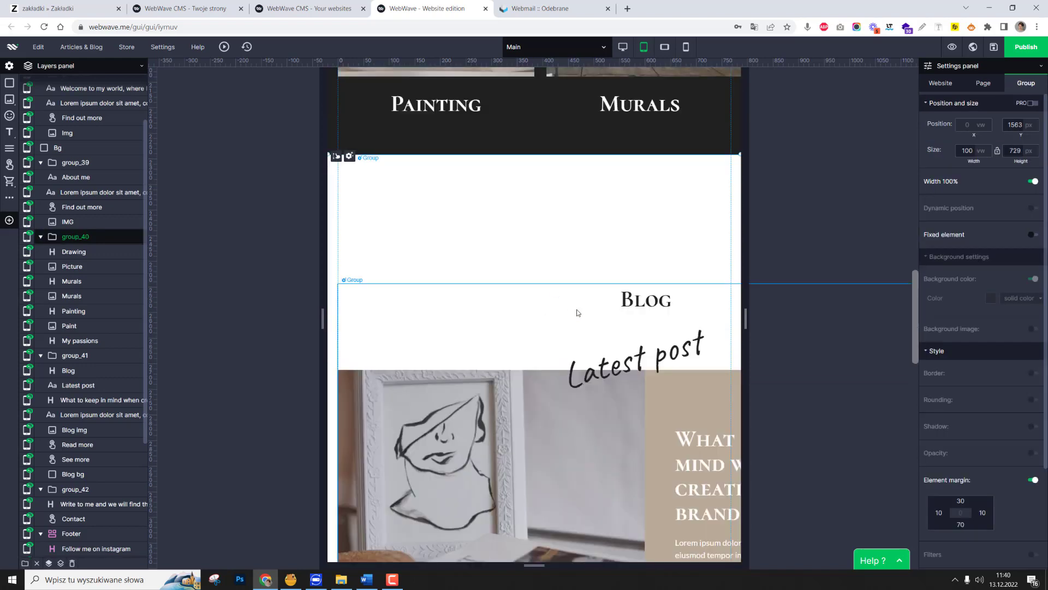
{"action": "left_click_drag", "start_coordinate": [552, 325], "coordinate": [553, 159]}
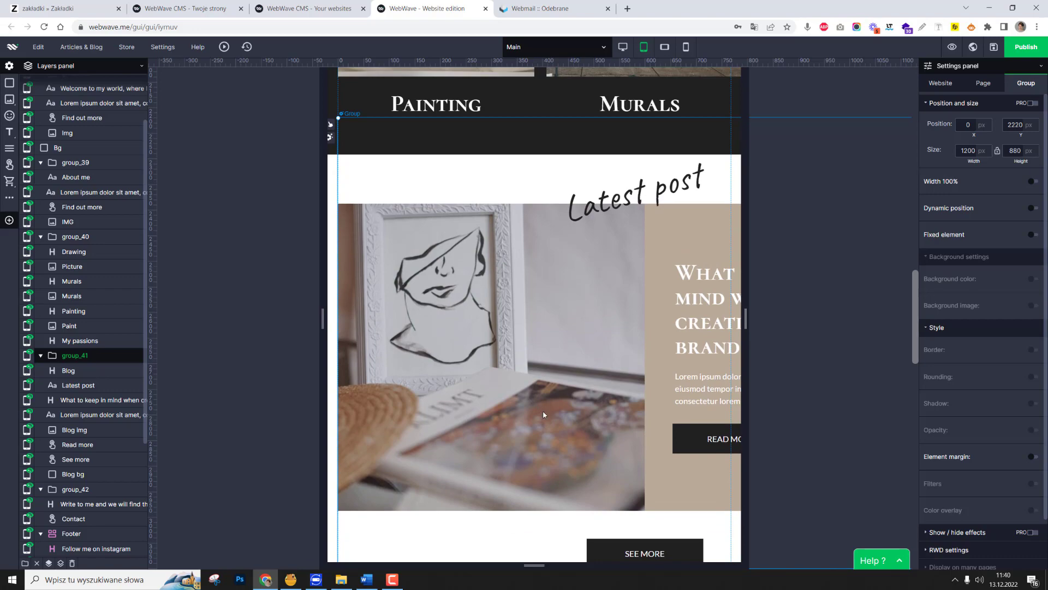
{"action": "scroll", "coordinate": [543, 414], "scroll_direction": "down", "scroll_amount": 5}
{"action": "scroll", "coordinate": [543, 412], "scroll_direction": "up", "scroll_amount": 20}
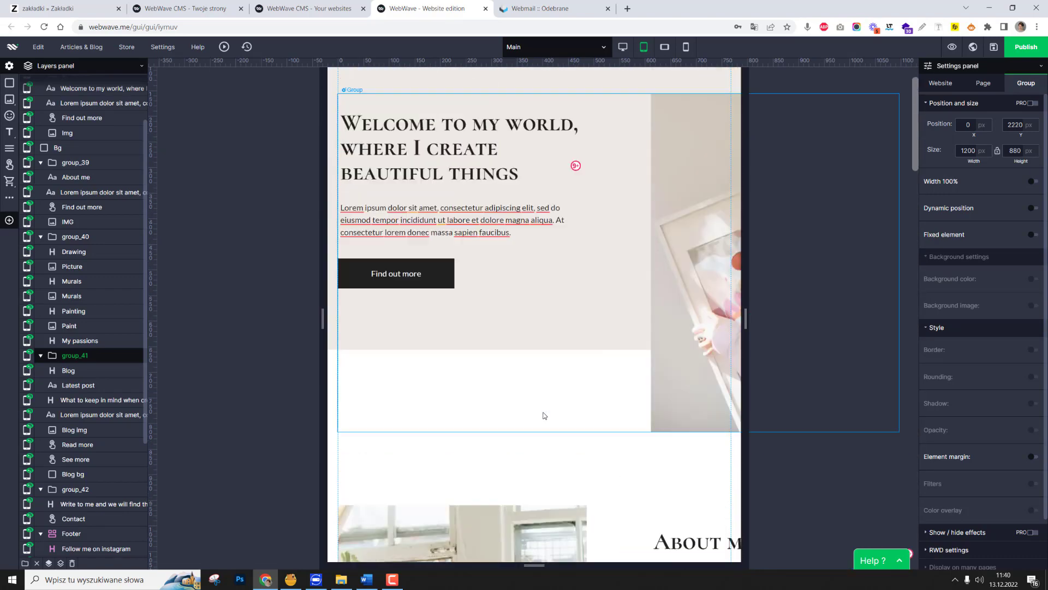
{"action": "scroll", "coordinate": [543, 415], "scroll_direction": "up", "scroll_amount": 1}
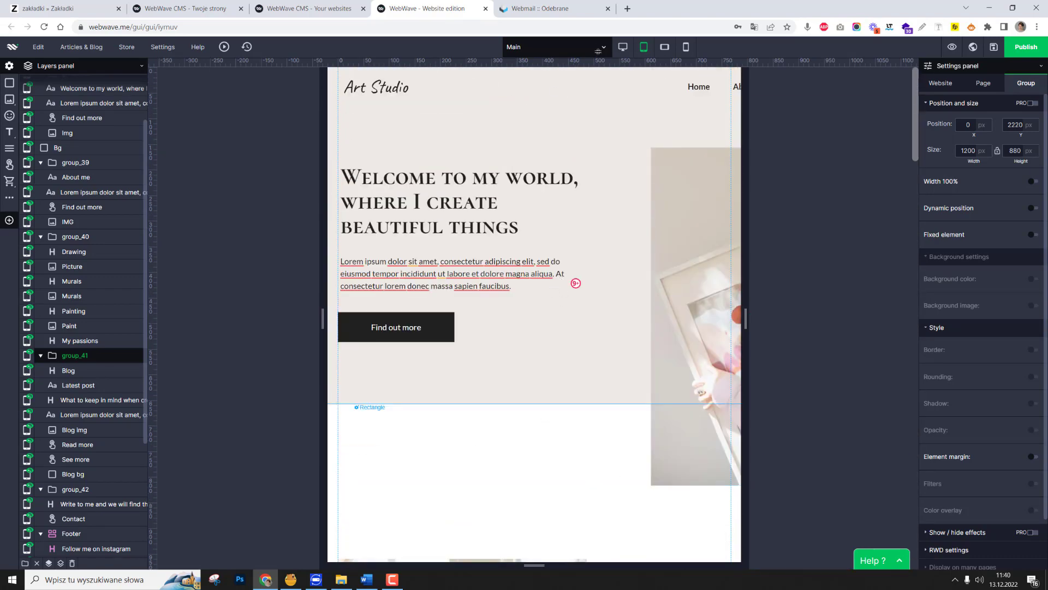
Return to the desktop version and select the welcome, About me, My passions, Blog and contact groups together.
{"action": "left_click", "coordinate": [621, 46]}
{"action": "scroll", "coordinate": [711, 338], "scroll_direction": "down", "scroll_amount": 20}
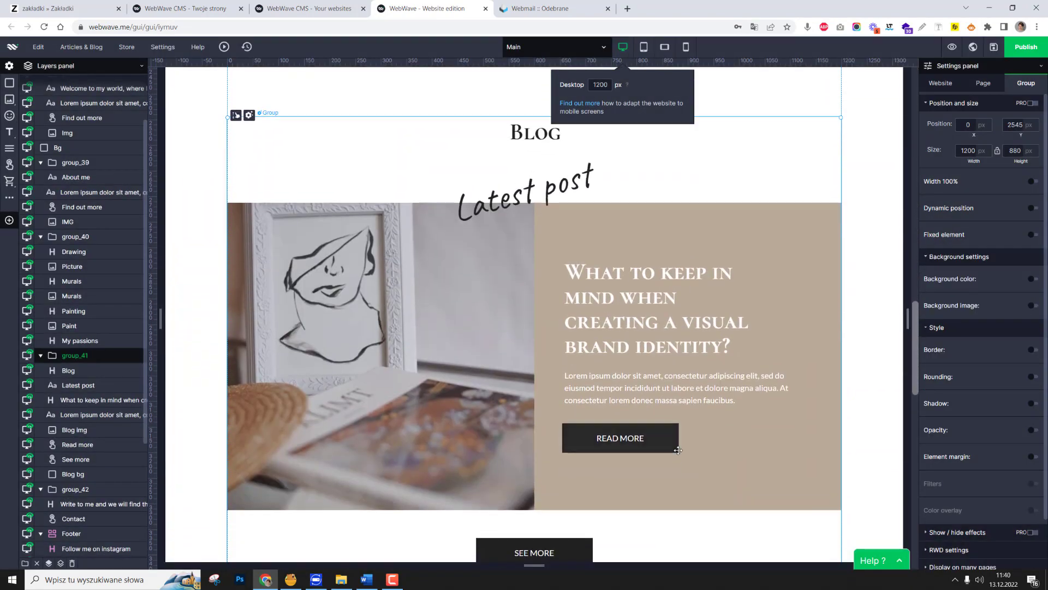
{"action": "scroll", "coordinate": [678, 440], "scroll_direction": "up", "scroll_amount": 20}
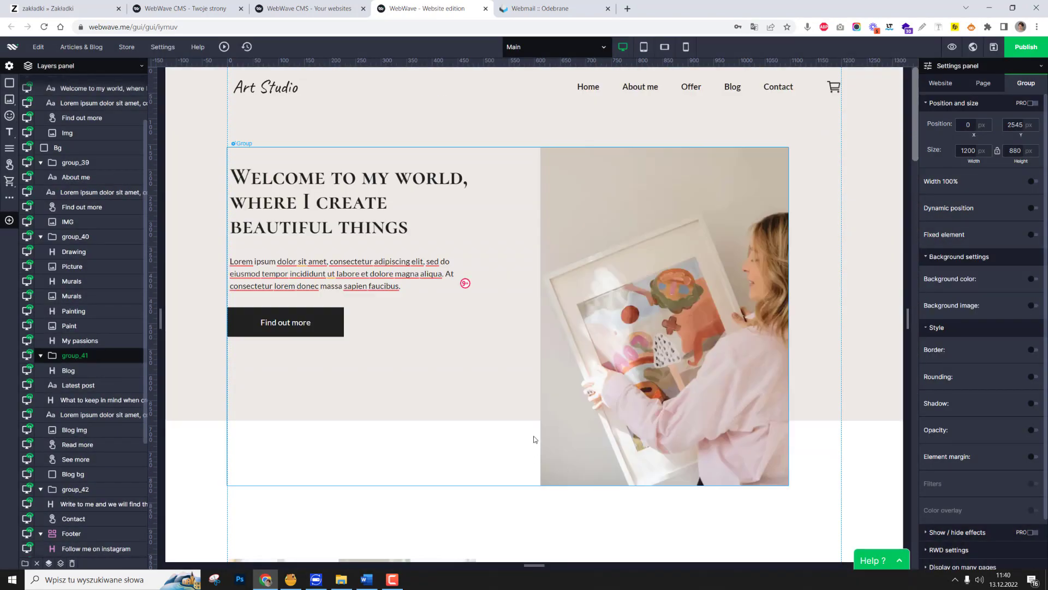
{"action": "left_click", "coordinate": [382, 437]}
{"action": "scroll", "coordinate": [384, 438], "scroll_direction": "down", "scroll_amount": 3}
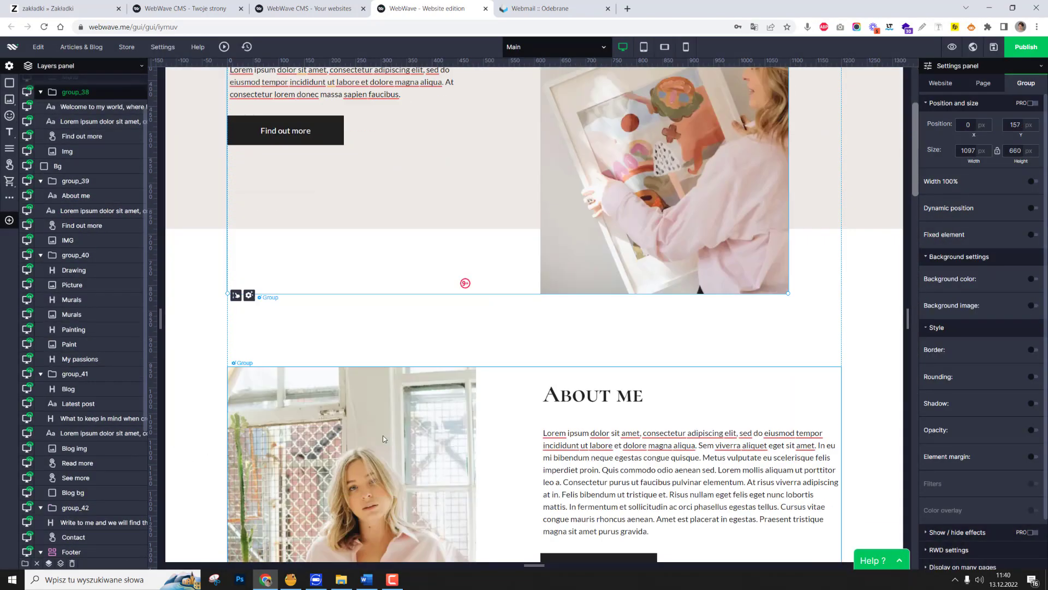
{"action": "scroll", "coordinate": [383, 439], "scroll_direction": "down", "scroll_amount": 1}
{"action": "left_click", "coordinate": [566, 328], "text": "shift"}
{"action": "scroll", "coordinate": [571, 339], "scroll_direction": "down", "scroll_amount": 7}
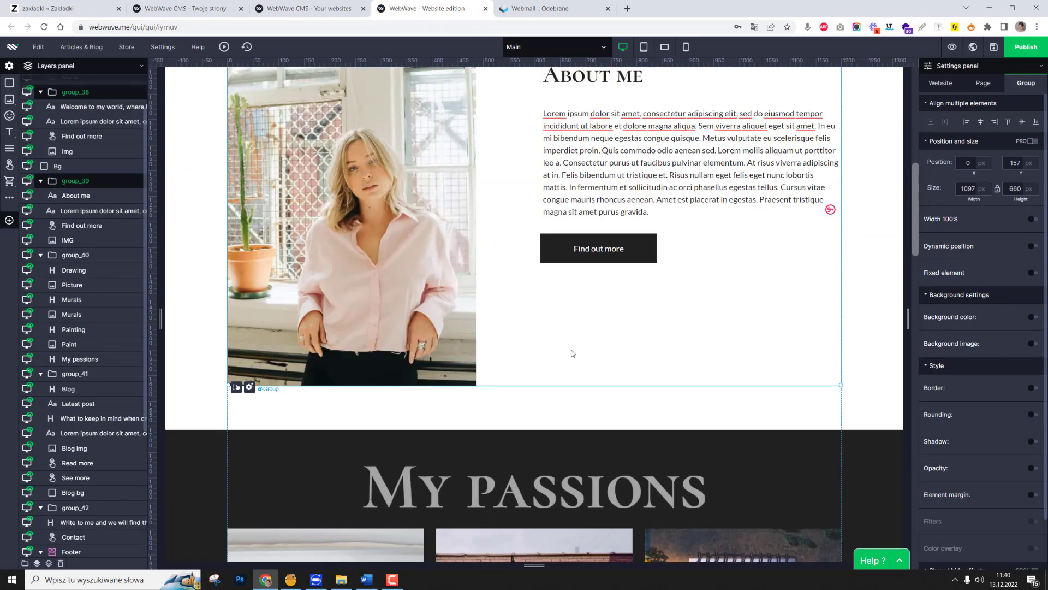
{"action": "left_click", "coordinate": [572, 267], "text": "shift"}
{"action": "scroll", "coordinate": [574, 343], "scroll_direction": "down", "scroll_amount": 7}
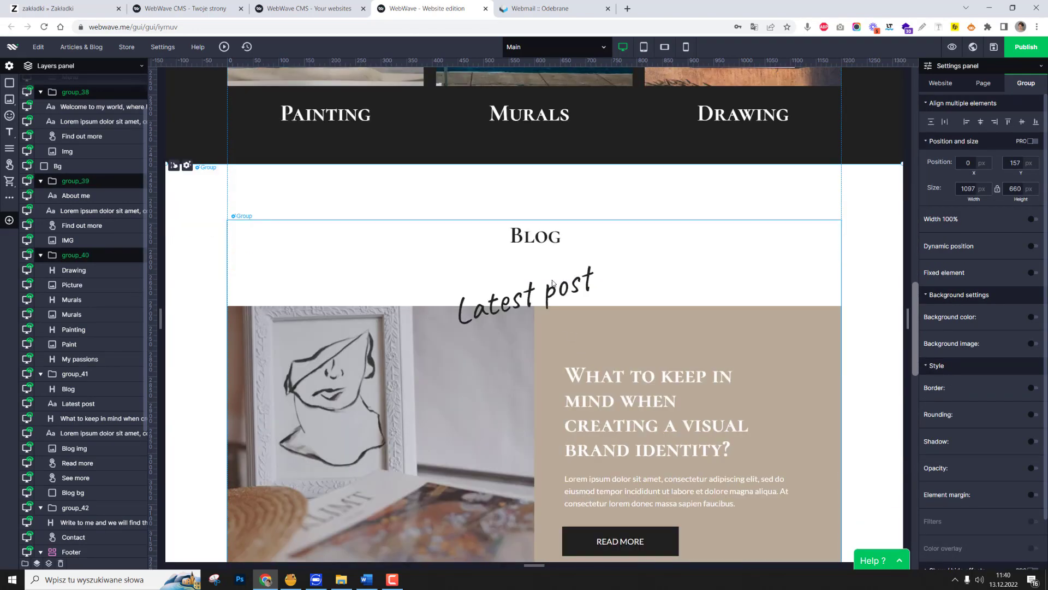
{"action": "left_click", "coordinate": [549, 262], "text": "shift"}
{"action": "scroll", "coordinate": [617, 380], "scroll_direction": "down", "scroll_amount": 4}
{"action": "scroll", "coordinate": [618, 408], "scroll_direction": "down", "scroll_amount": 3}
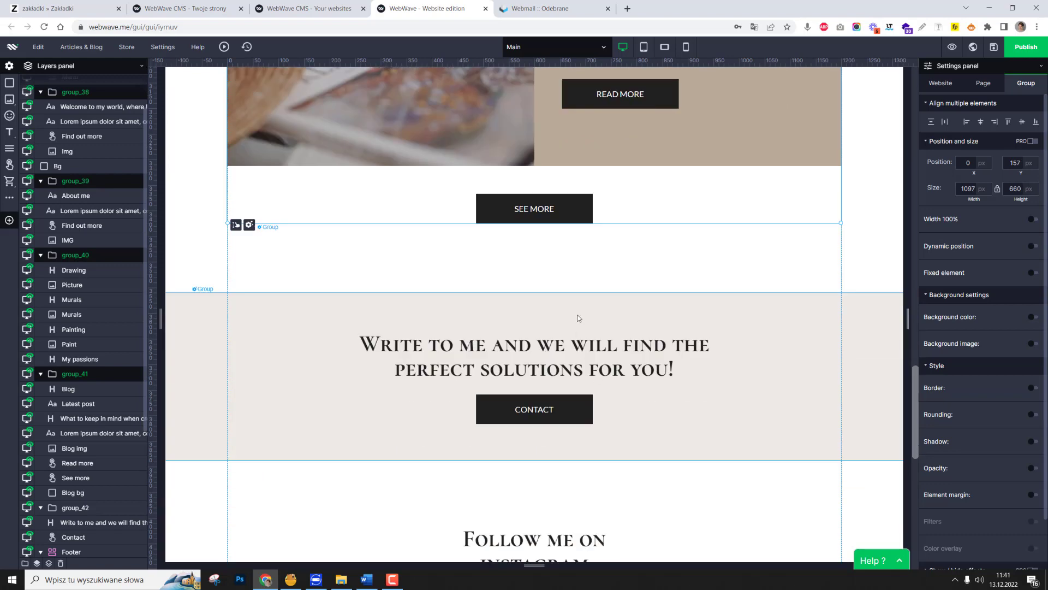
{"action": "left_click", "coordinate": [579, 316], "text": "shift"}
{"action": "scroll", "coordinate": [582, 327], "scroll_direction": "down", "scroll_amount": 4}
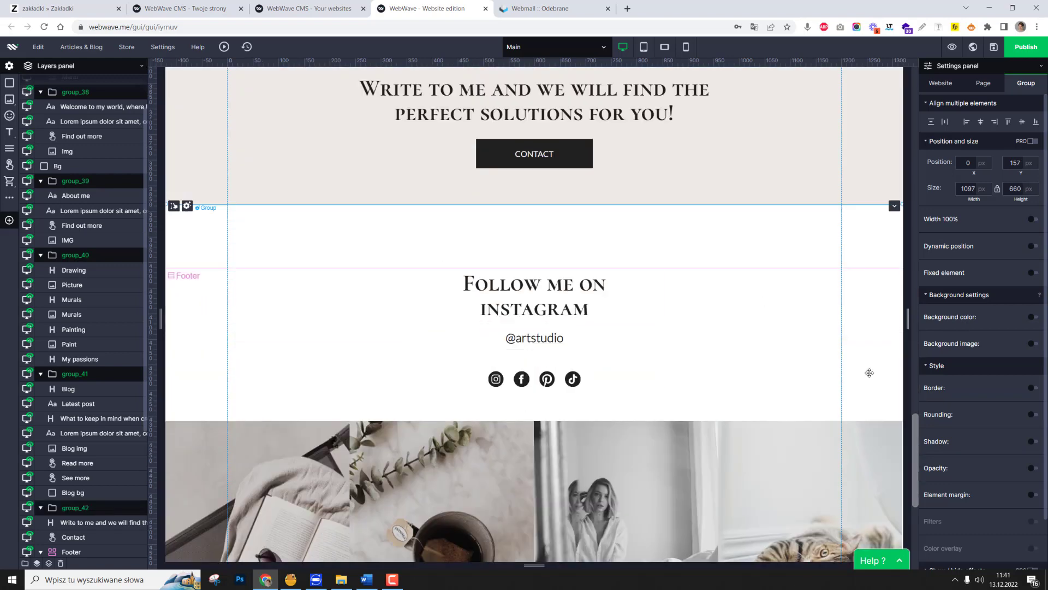
Start editing the binds of the selected groups and bind the About me group to the welcome group above it.
{"action": "scroll", "coordinate": [868, 369], "scroll_direction": "up", "scroll_amount": 5}
{"action": "scroll", "coordinate": [971, 469], "scroll_direction": "down", "scroll_amount": 2}
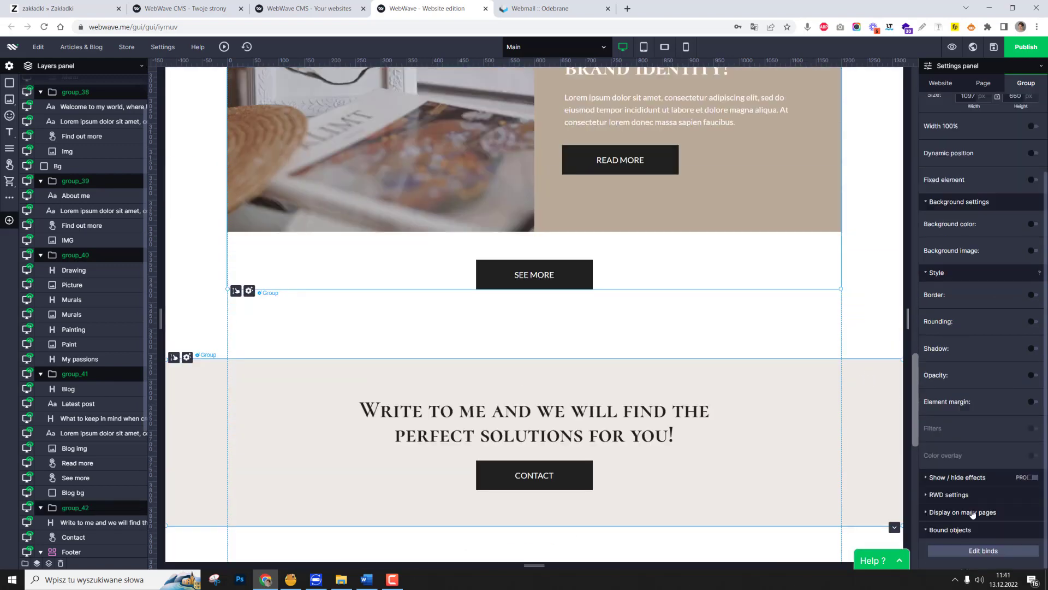
{"action": "left_click", "coordinate": [982, 551]}
{"action": "scroll", "coordinate": [652, 326], "scroll_direction": "up", "scroll_amount": 15}
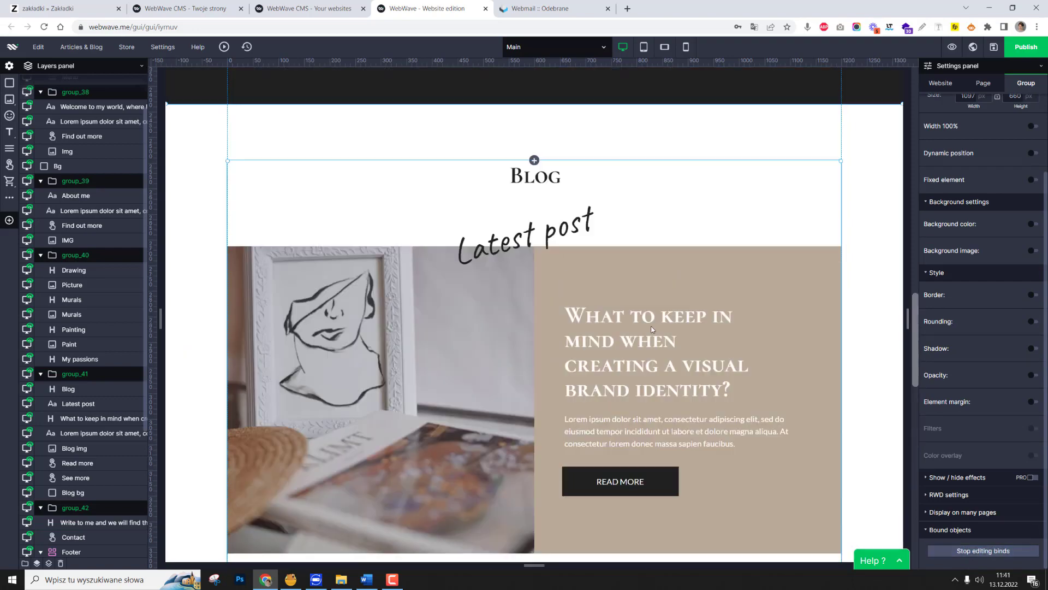
{"action": "scroll", "coordinate": [653, 326], "scroll_direction": "down", "scroll_amount": 5}
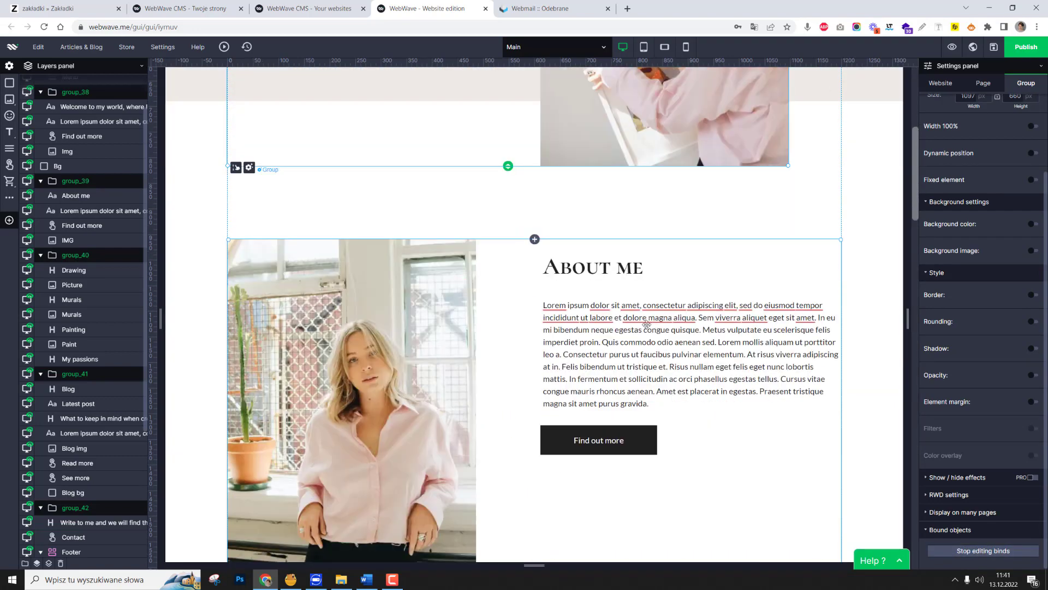
{"action": "left_click", "coordinate": [534, 240]}
{"action": "scroll", "coordinate": [541, 243], "scroll_direction": "down", "scroll_amount": 5}
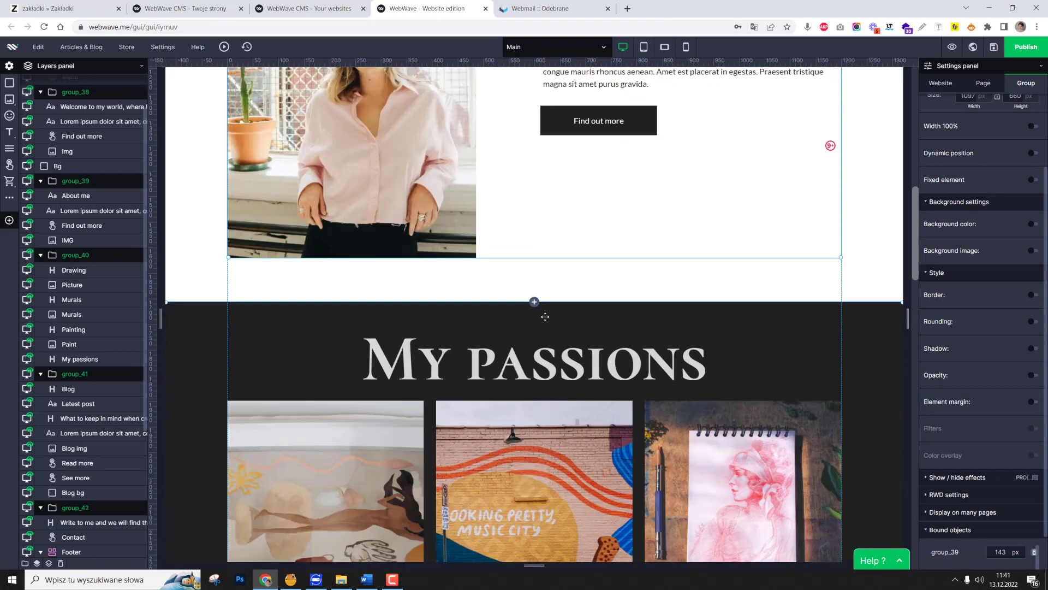
Select the About me and My passions groups and bind My passions to the About me group.
{"action": "left_click", "coordinate": [590, 287]}
{"action": "left_click", "coordinate": [580, 239]}
{"action": "left_click", "coordinate": [536, 312], "text": "shift"}
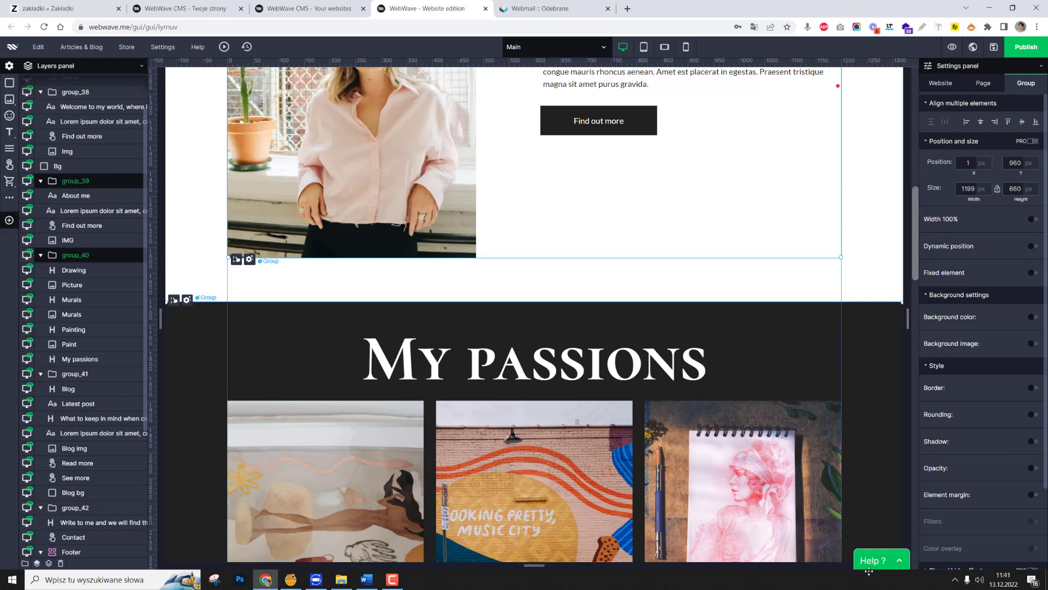
{"action": "scroll", "coordinate": [977, 500], "scroll_direction": "down", "scroll_amount": 3}
{"action": "left_click", "coordinate": [964, 560]}
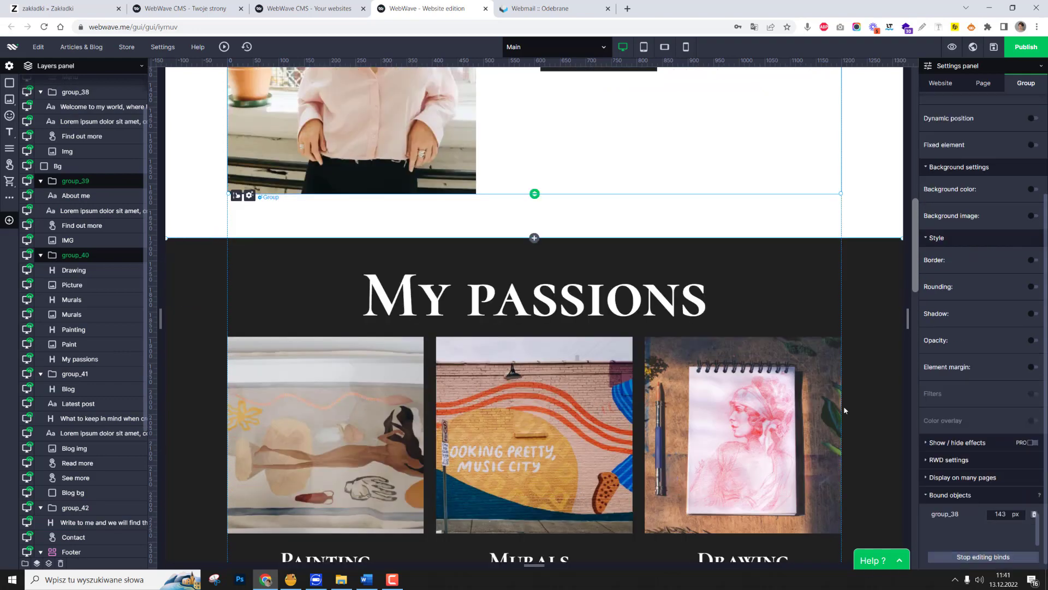
{"action": "left_click", "coordinate": [534, 238]}
{"action": "scroll", "coordinate": [562, 191], "scroll_direction": "down", "scroll_amount": 7}
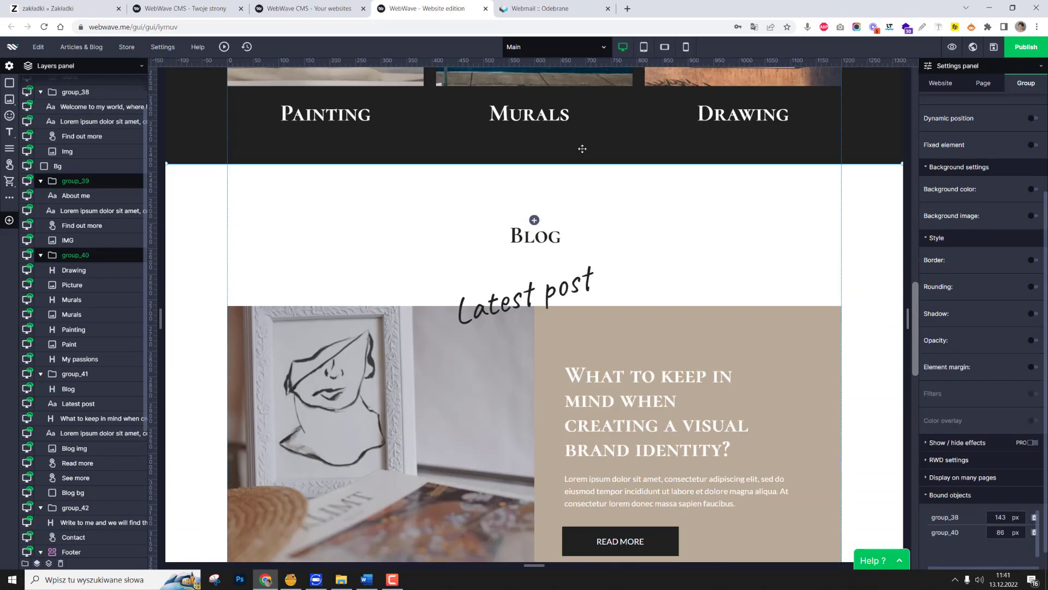
Bind the Blog group to the My passions group and the contact group to the Blog group.
{"action": "left_click", "coordinate": [564, 166]}
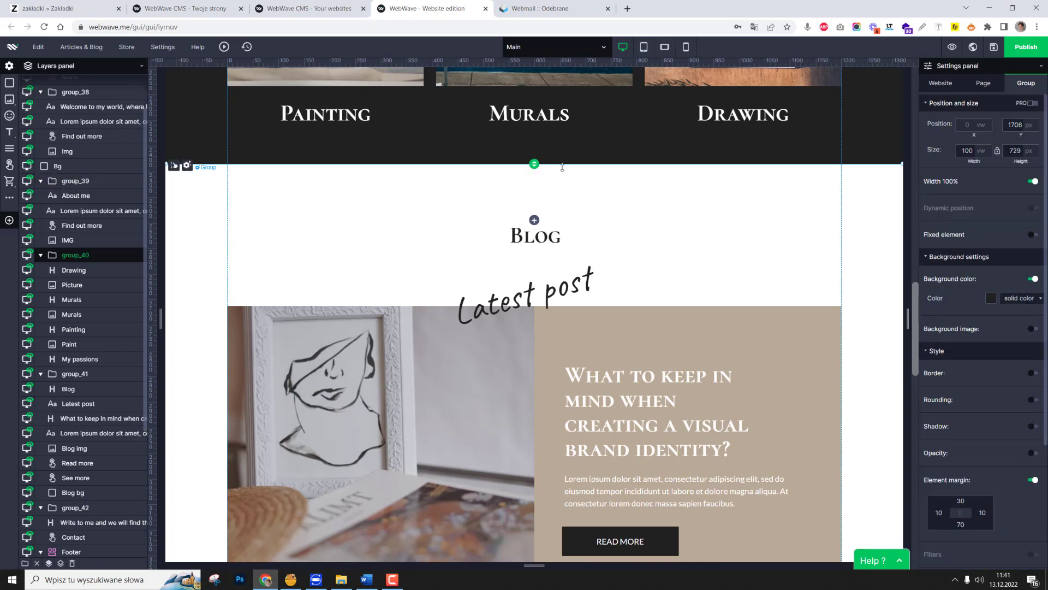
{"action": "left_click", "coordinate": [535, 220]}
{"action": "scroll", "coordinate": [535, 222], "scroll_direction": "down", "scroll_amount": 5}
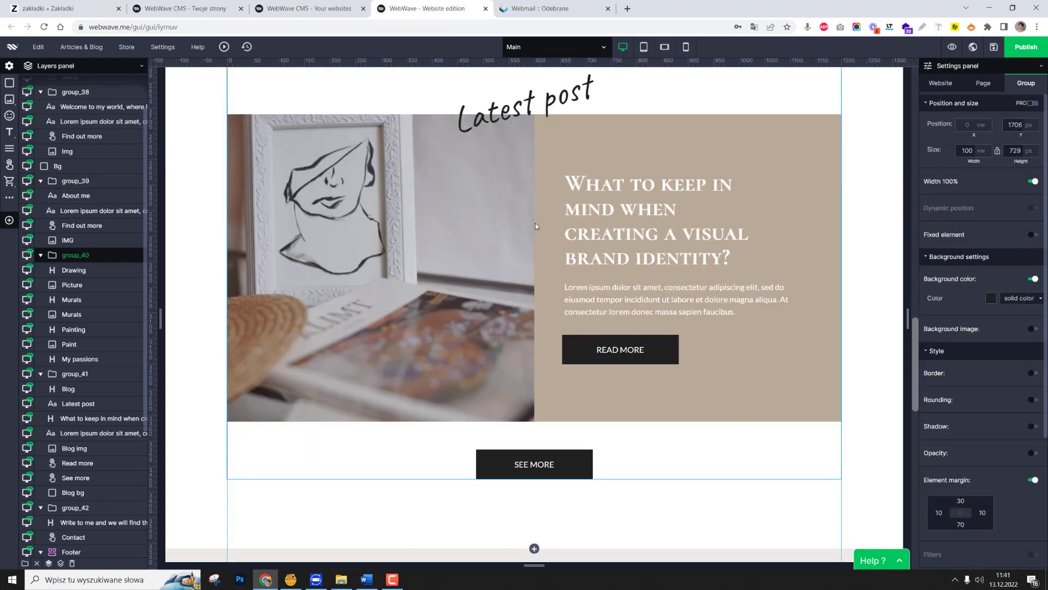
{"action": "left_click", "coordinate": [539, 239]}
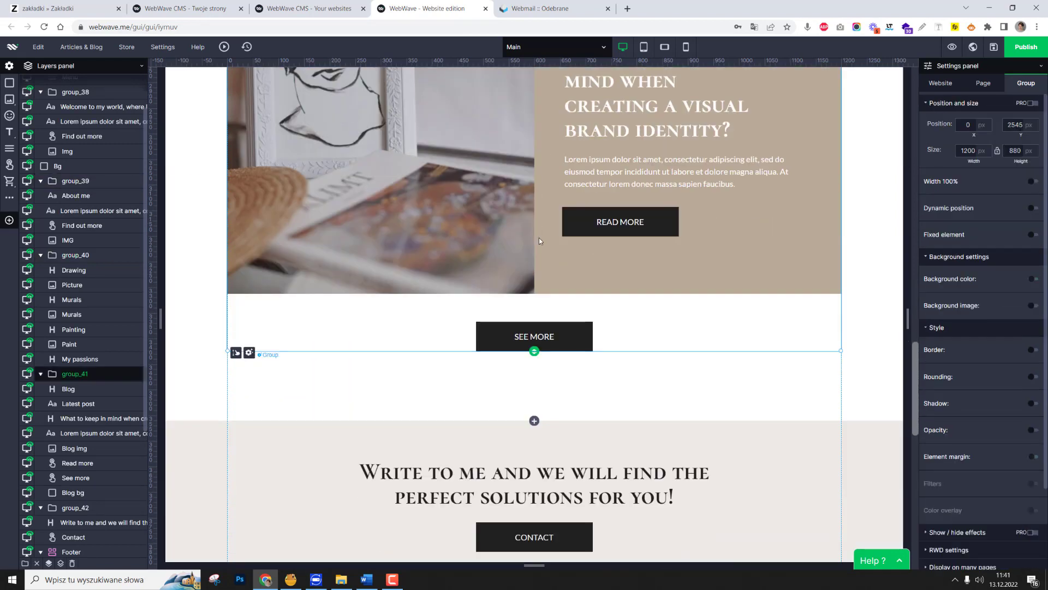
{"action": "left_click", "coordinate": [534, 420]}
{"action": "scroll", "coordinate": [578, 370], "scroll_direction": "down", "scroll_amount": 6}
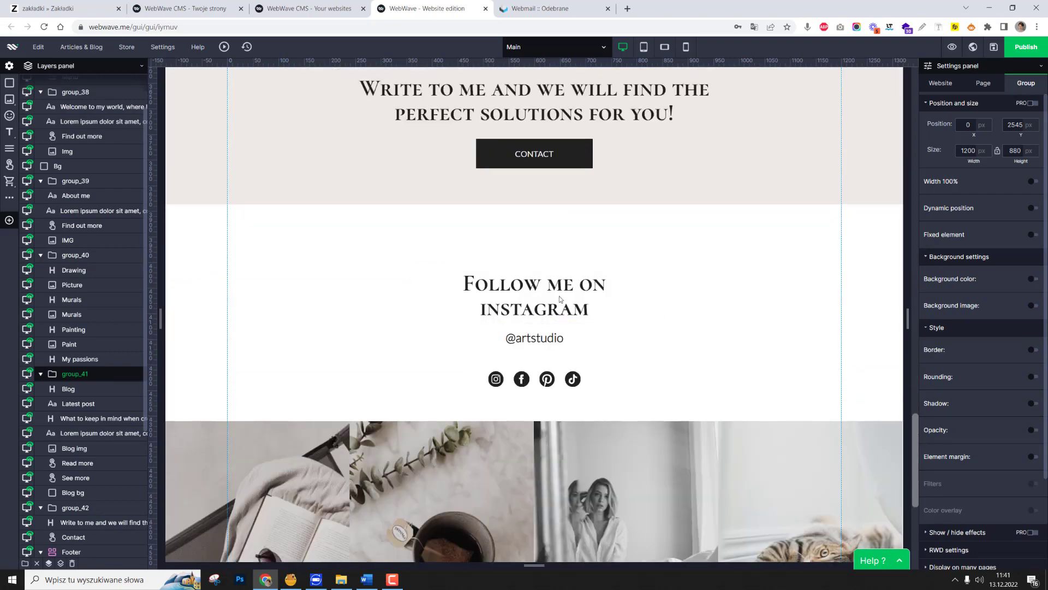
Examine the binds between the welcome, About me, My passions, Blog and contact groups on the desktop layout.
{"action": "scroll", "coordinate": [562, 307], "scroll_direction": "up", "scroll_amount": 4}
{"action": "scroll", "coordinate": [563, 312], "scroll_direction": "down", "scroll_amount": 3}
{"action": "scroll", "coordinate": [563, 312], "scroll_direction": "up", "scroll_amount": 20}
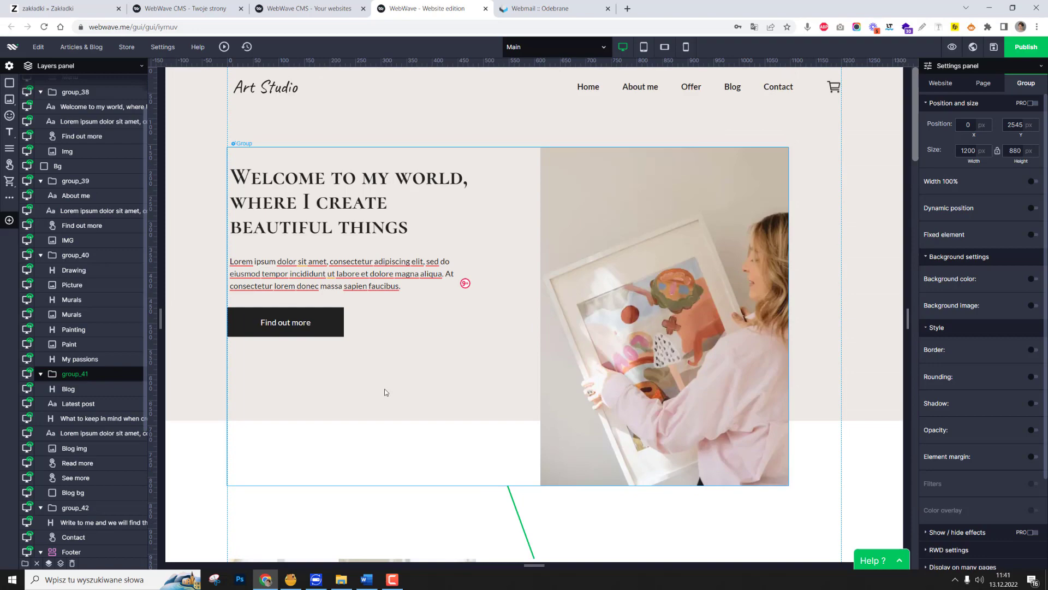
{"action": "left_click", "coordinate": [386, 392]}
{"action": "scroll", "coordinate": [405, 389], "scroll_direction": "down", "scroll_amount": 5}
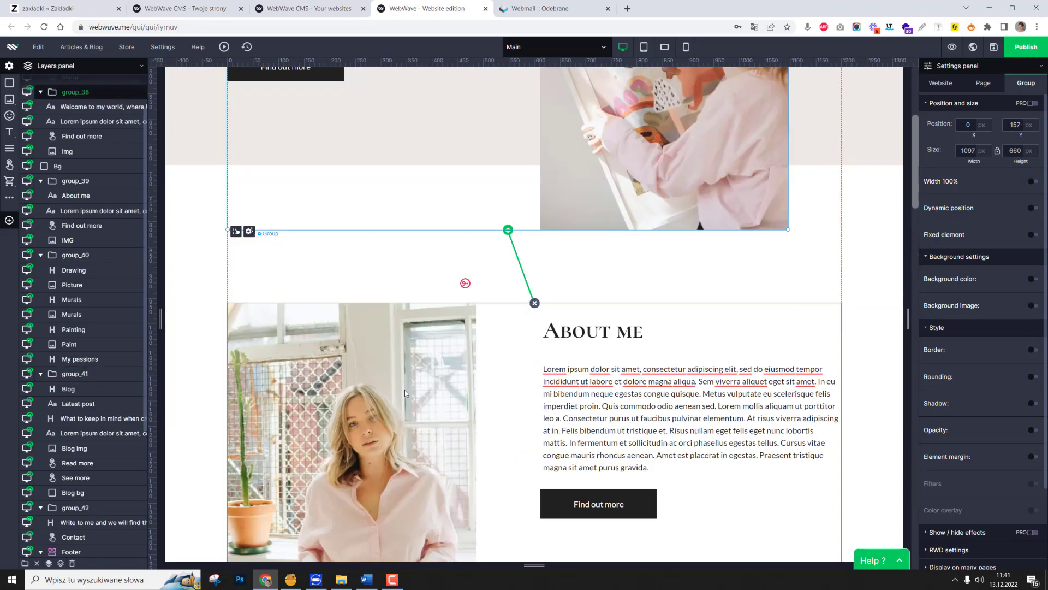
{"action": "left_click", "coordinate": [479, 310]}
{"action": "scroll", "coordinate": [479, 311], "scroll_direction": "down", "scroll_amount": 5}
{"action": "scroll", "coordinate": [514, 274], "scroll_direction": "down", "scroll_amount": 6}
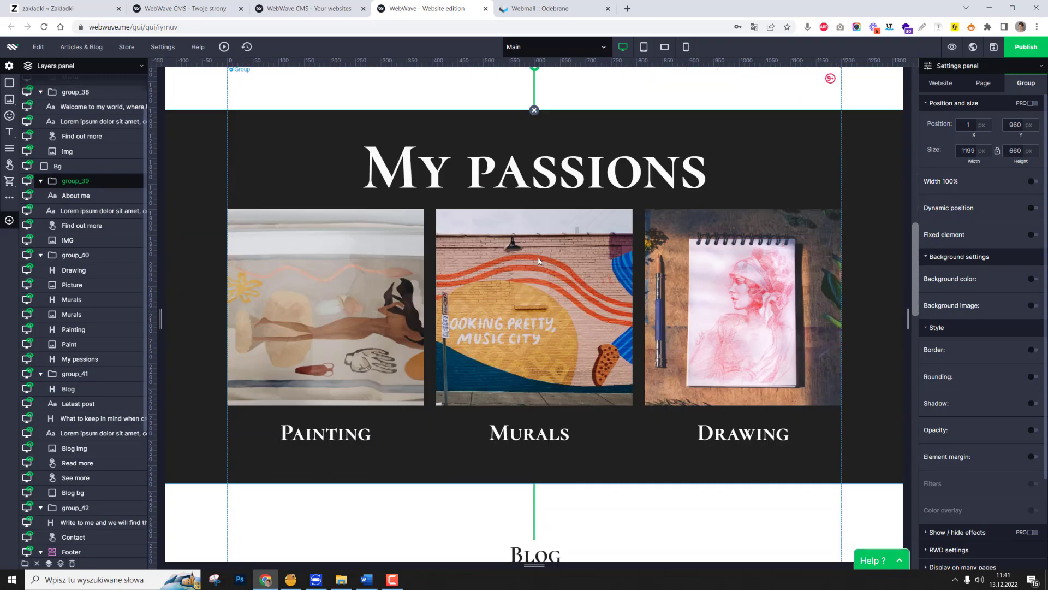
{"action": "left_click", "coordinate": [545, 252]}
{"action": "scroll", "coordinate": [545, 366], "scroll_direction": "down", "scroll_amount": 10}
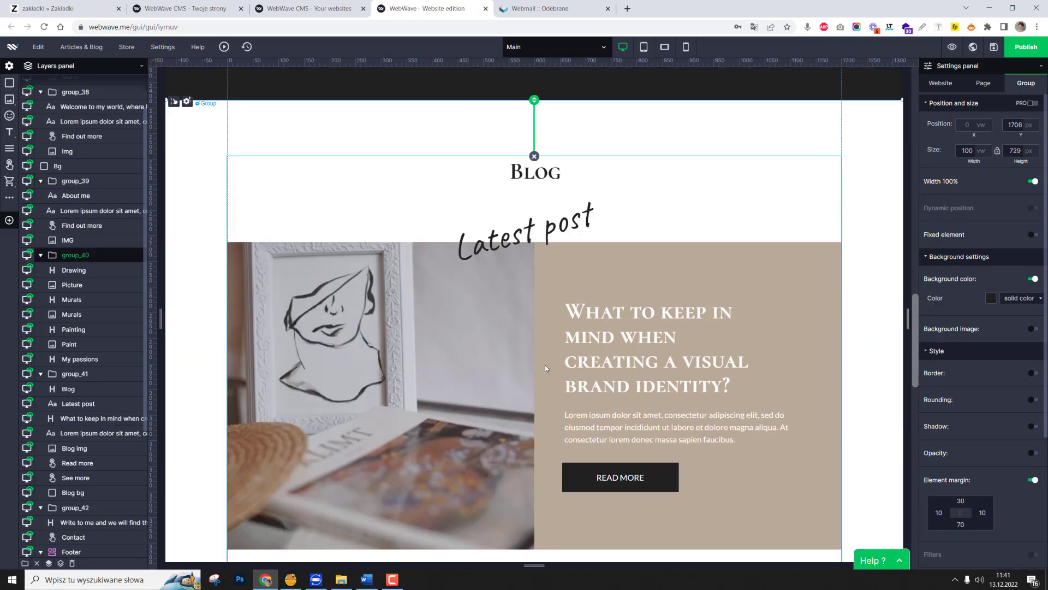
{"action": "scroll", "coordinate": [529, 375], "scroll_direction": "down", "scroll_amount": 5}
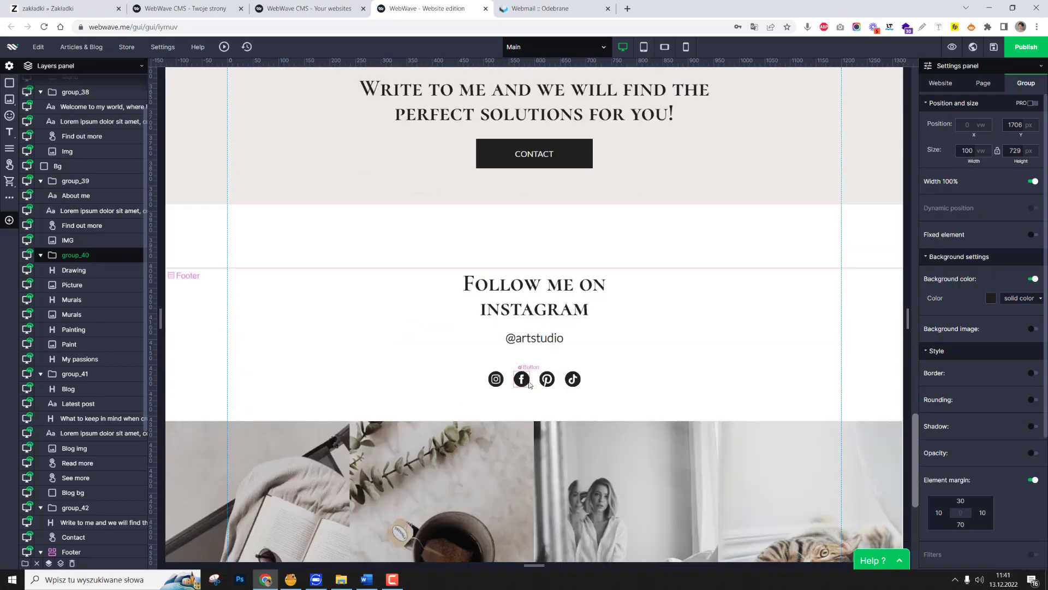
{"action": "scroll", "coordinate": [538, 303], "scroll_direction": "up", "scroll_amount": 15}
{"action": "scroll", "coordinate": [538, 303], "scroll_direction": "up", "scroll_amount": 12}
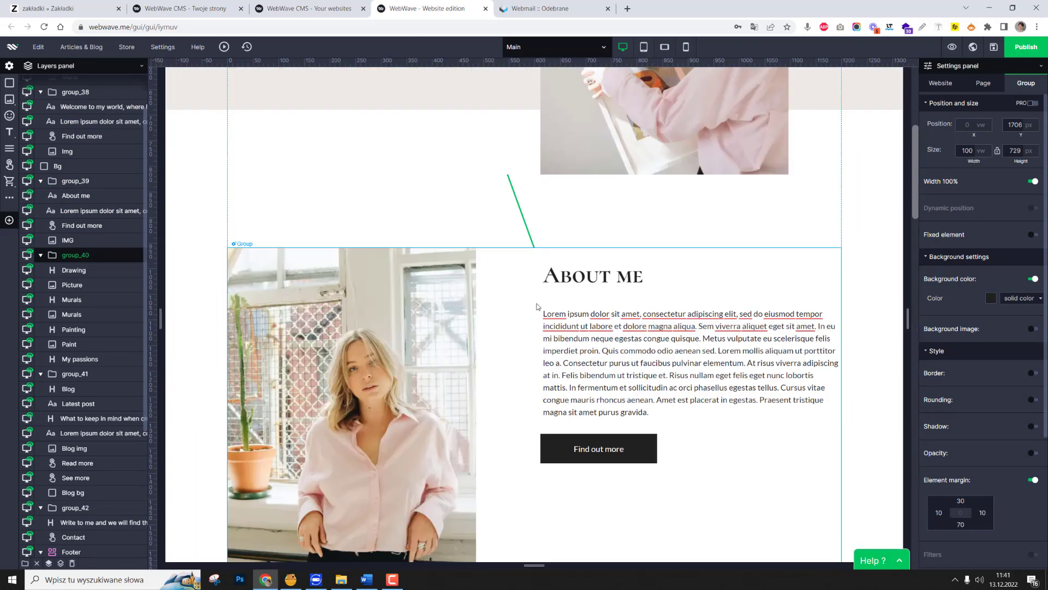
Switch to the tablet version and move the welcome heading up to Y 157 px.
{"action": "mouse_move", "coordinate": [643, 51]}
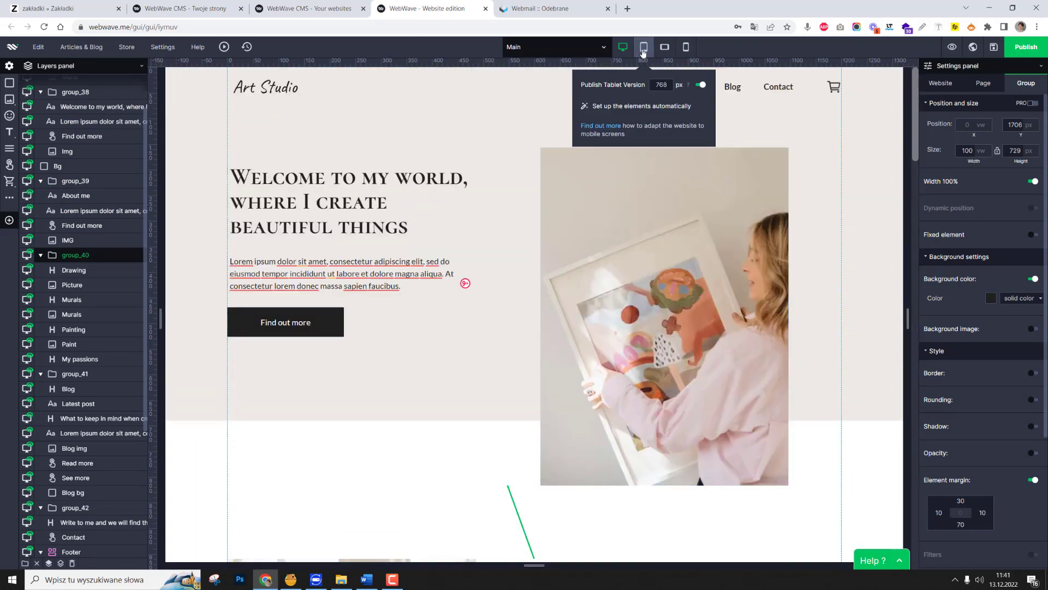
{"action": "left_click", "coordinate": [644, 52]}
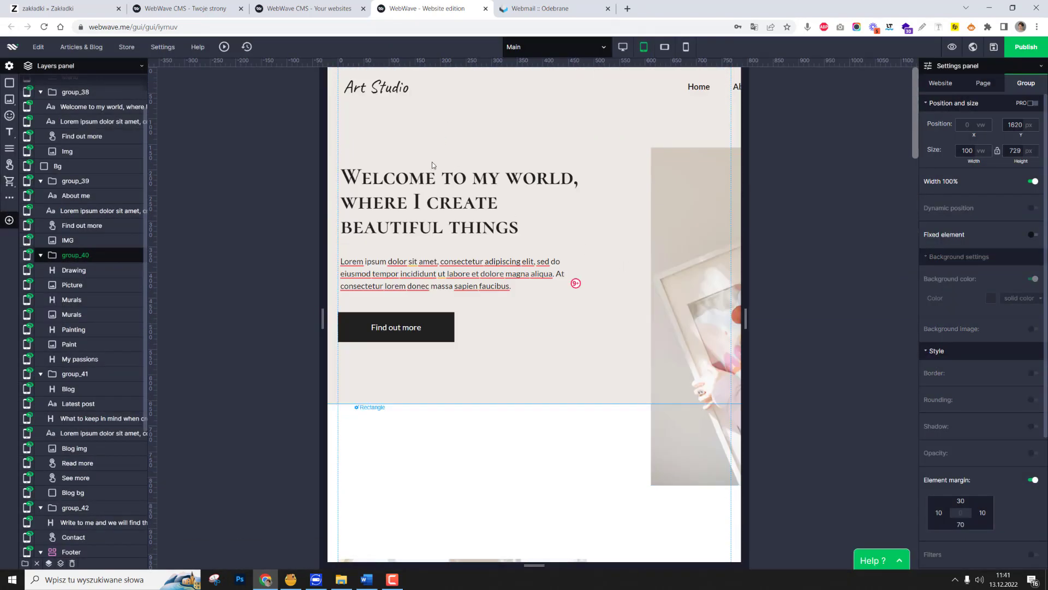
{"action": "left_click", "coordinate": [423, 184]}
{"action": "mouse_move", "coordinate": [428, 187]}
{"action": "left_mouse_down"}
{"action": "mouse_move", "coordinate": [446, 179]}
{"action": "mouse_move", "coordinate": [427, 172]}
{"action": "left_mouse_up"}
Move the welcome image to X 460, Y 275 px after trying it at X 1, Y 537 px beneath the Find out more button.
{"action": "left_click", "coordinate": [692, 200]}
{"action": "left_click_drag", "start_coordinate": [693, 200], "coordinate": [381, 395]}
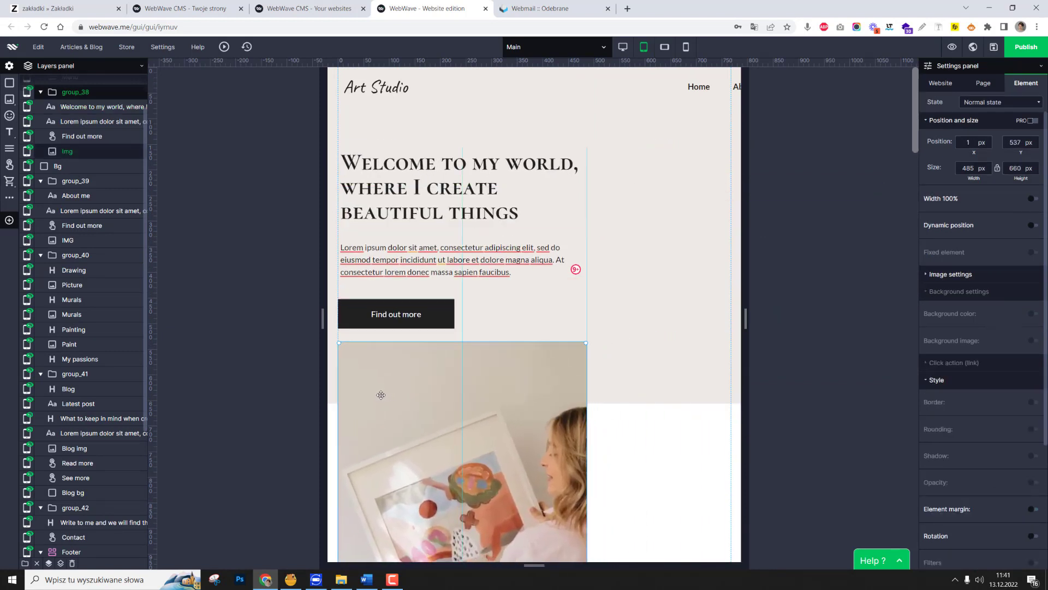
{"action": "key", "text": "ctrl+z"}
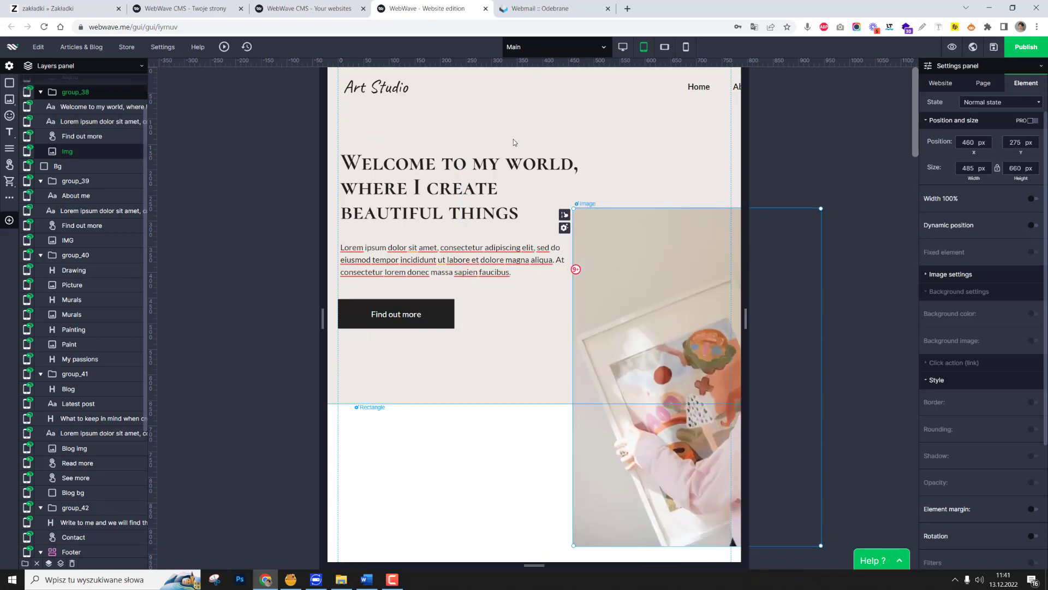
Narrow the welcome heading and the paragraph beneath it to 320 px wide.
{"action": "left_click", "coordinate": [524, 173]}
{"action": "double_click", "coordinate": [475, 188]}
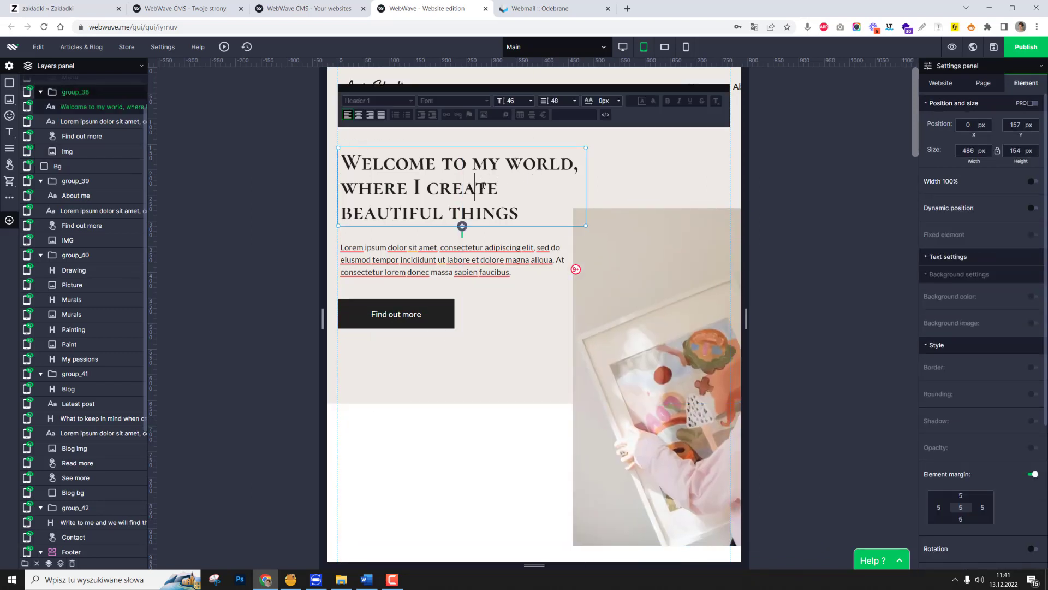
{"action": "left_click", "coordinate": [593, 189]}
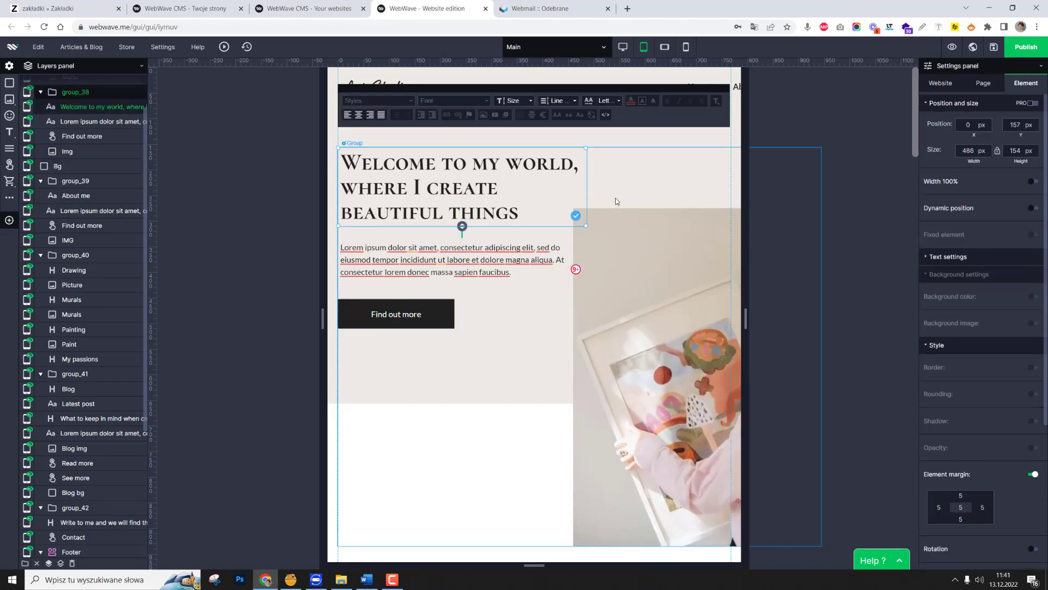
{"action": "left_click", "coordinate": [552, 178]}
{"action": "left_click_drag", "start_coordinate": [586, 181], "coordinate": [500, 183]}
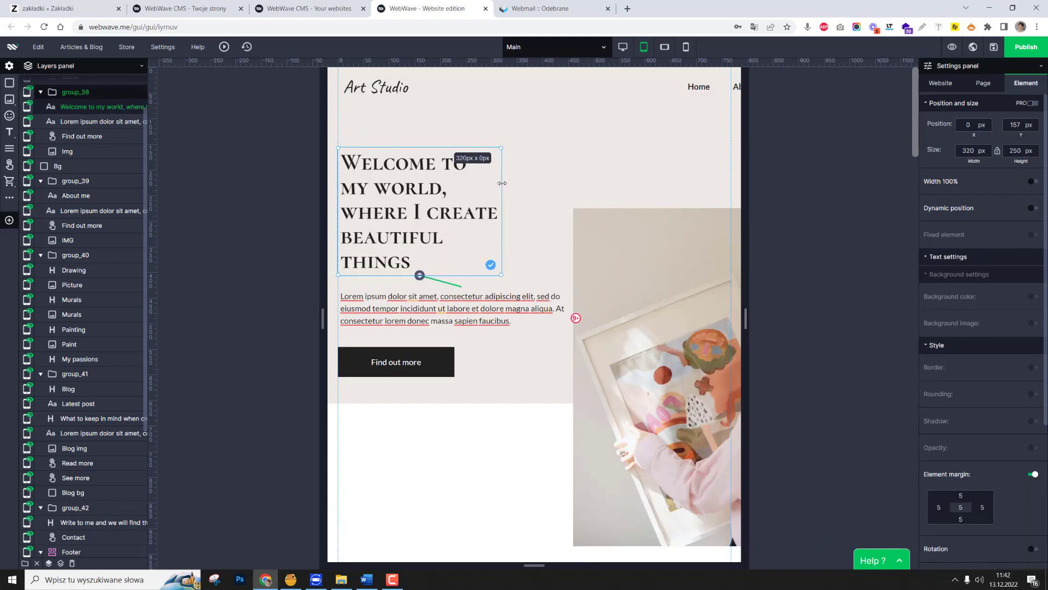
{"action": "left_click", "coordinate": [527, 310]}
{"action": "left_click_drag", "start_coordinate": [582, 303], "coordinate": [497, 303]}
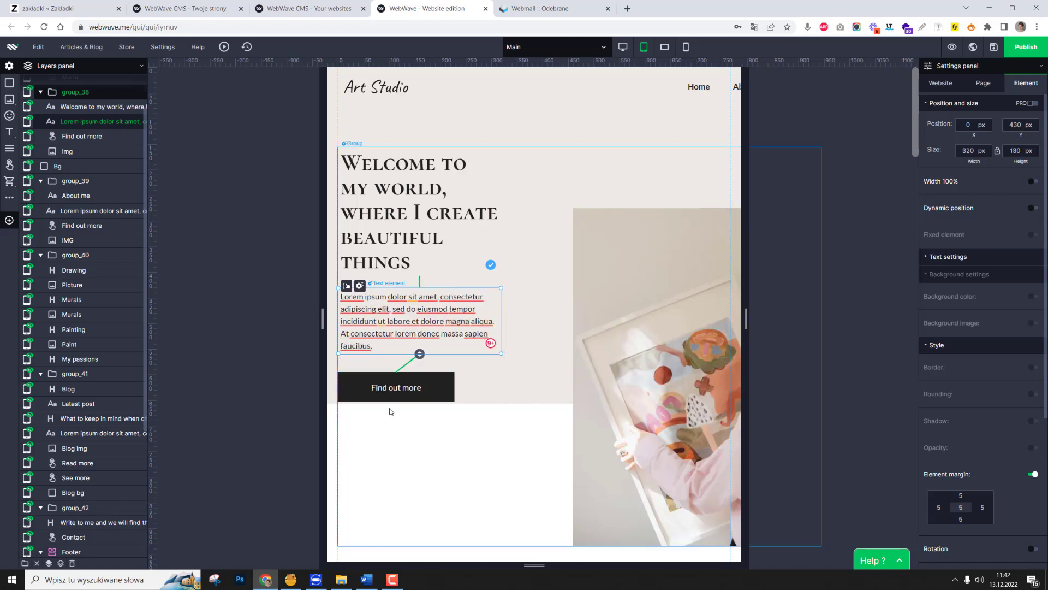
Resize the welcome image to 392 × 561 px and move it beside the text at X 357, Y 127 px.
{"action": "left_click", "coordinate": [621, 353]}
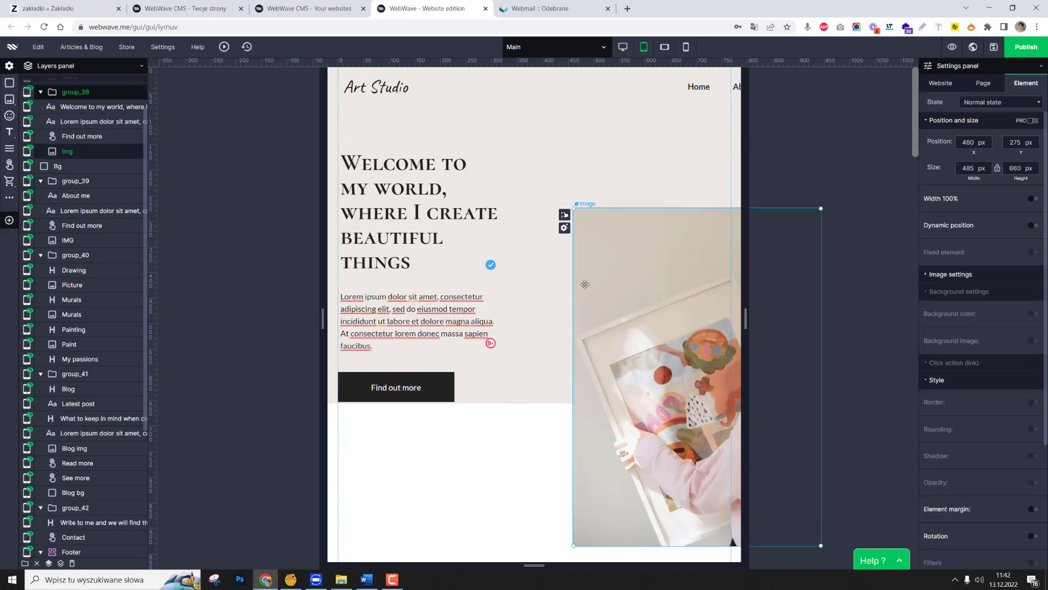
{"action": "left_click_drag", "start_coordinate": [585, 284], "coordinate": [568, 272]}
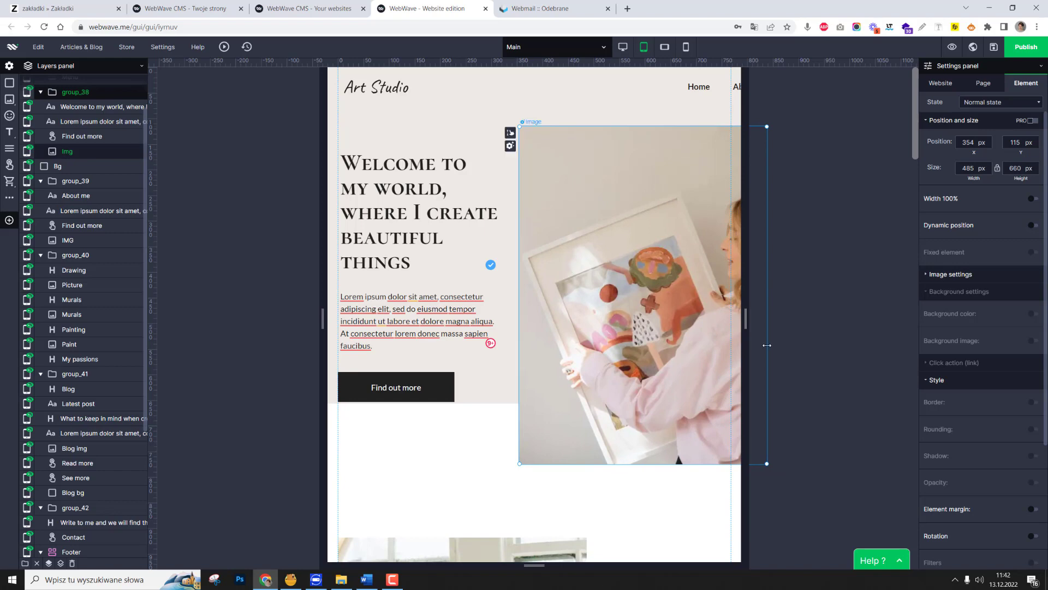
{"action": "left_click_drag", "start_coordinate": [767, 345], "coordinate": [720, 345]}
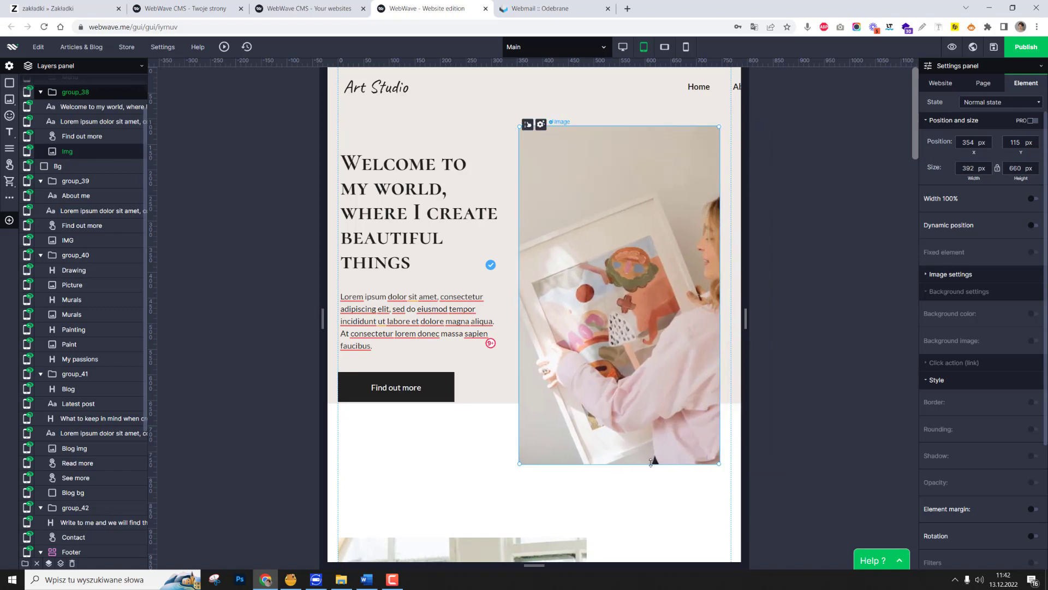
{"action": "left_click_drag", "start_coordinate": [651, 463], "coordinate": [660, 431]}
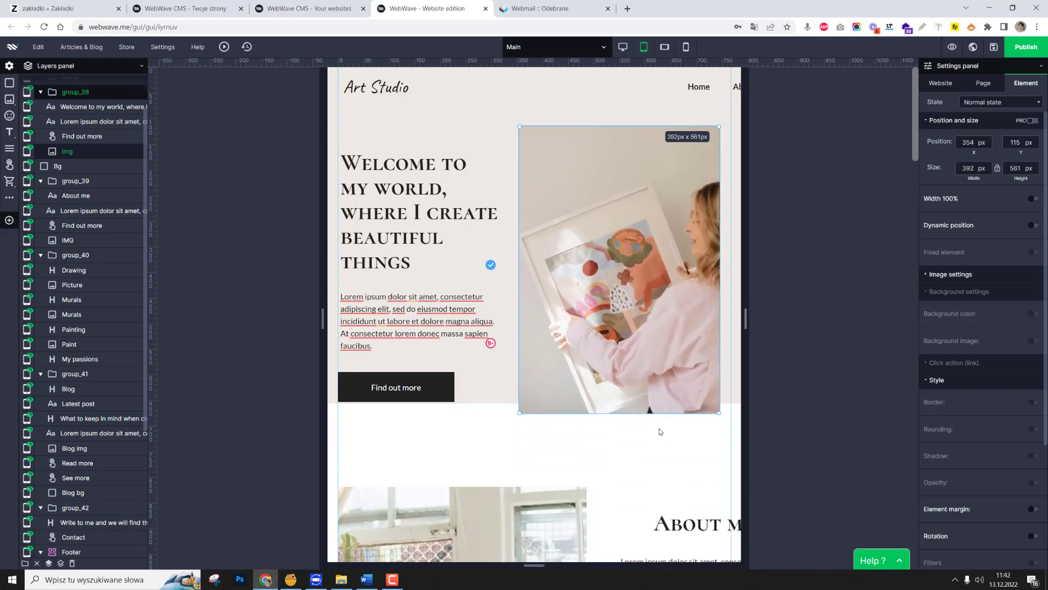
{"action": "scroll", "coordinate": [650, 355], "scroll_direction": "down", "scroll_amount": 4}
{"action": "scroll", "coordinate": [642, 306], "scroll_direction": "up", "scroll_amount": 4}
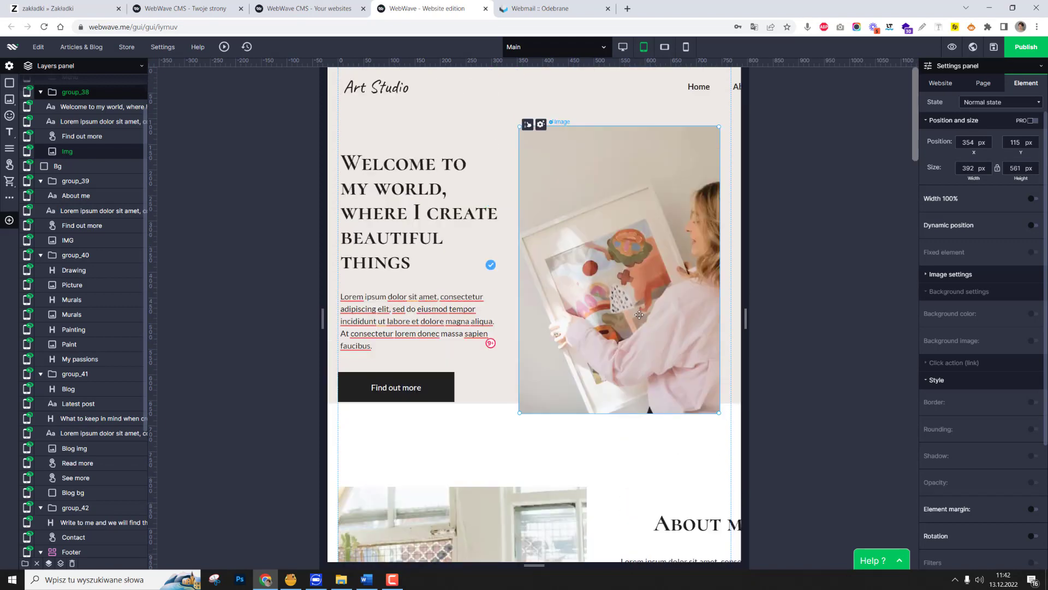
{"action": "left_click_drag", "start_coordinate": [648, 233], "coordinate": [649, 240]}
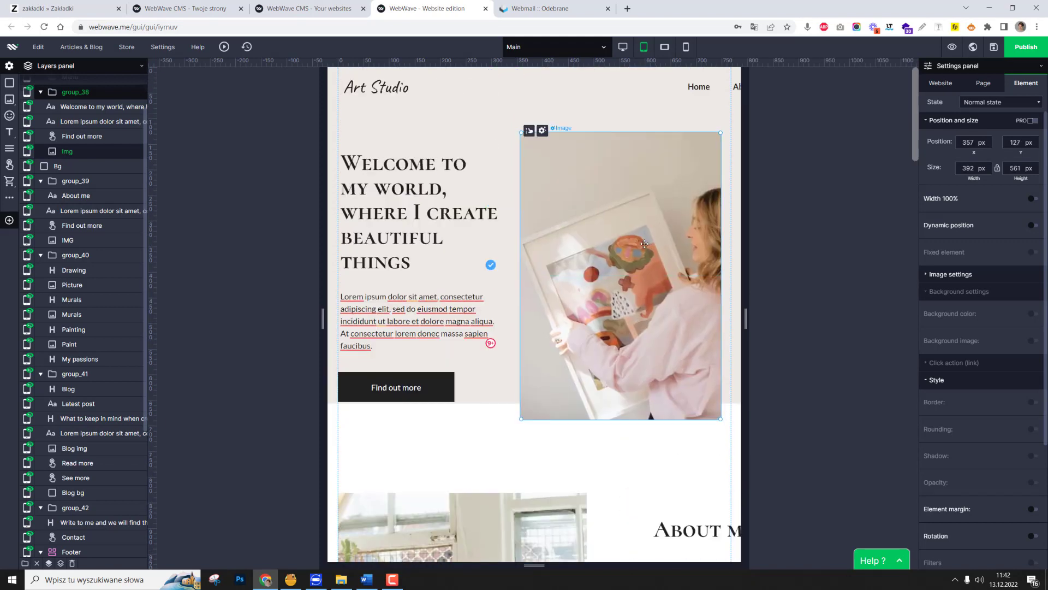
Resize the welcome section's background rectangle, trying a height of 738 px, and nudge the welcome group to X 1, Y 113 px.
{"action": "scroll", "coordinate": [644, 245], "scroll_direction": "down", "scroll_amount": 2}
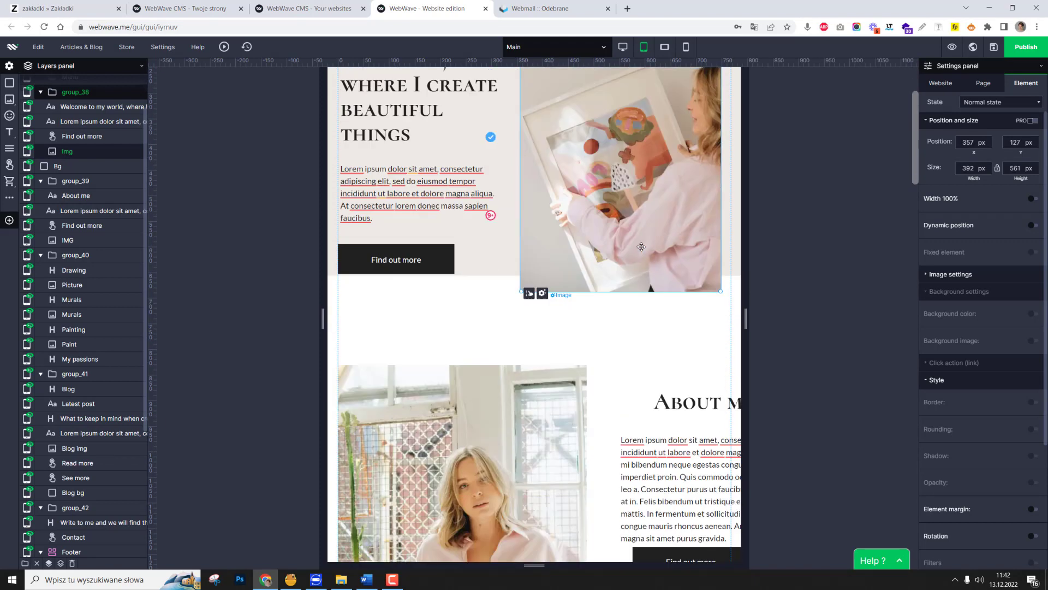
{"action": "left_click", "coordinate": [737, 277]}
{"action": "left_click_drag", "start_coordinate": [733, 303], "coordinate": [731, 317]}
{"action": "scroll", "coordinate": [731, 317], "scroll_direction": "up", "scroll_amount": 2}
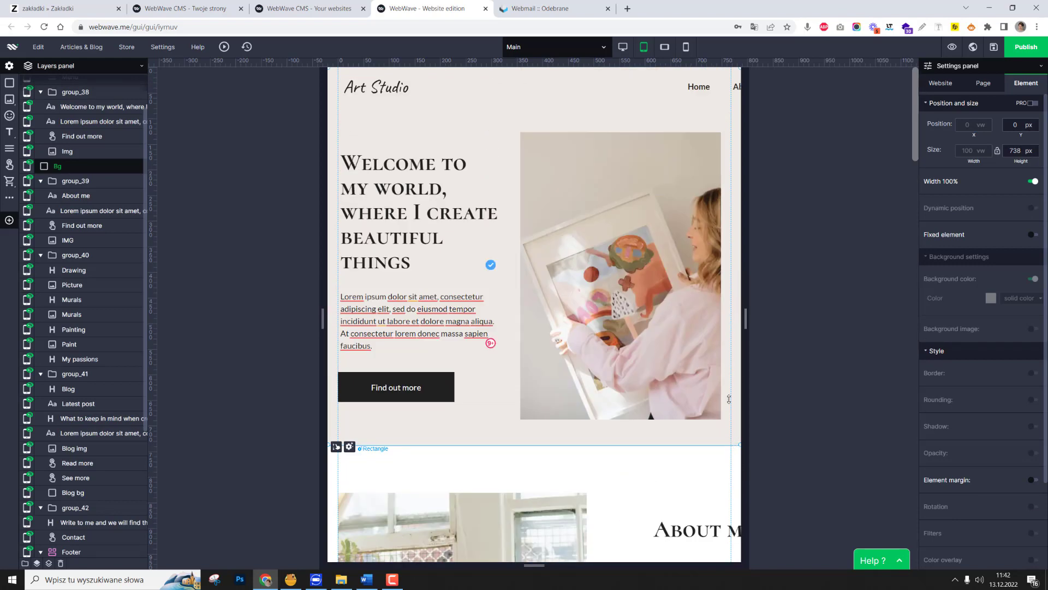
{"action": "mouse_move", "coordinate": [728, 399]}
{"action": "left_mouse_down"}
{"action": "mouse_move", "coordinate": [728, 352]}
{"action": "mouse_move", "coordinate": [731, 412]}
{"action": "left_mouse_up"}
{"action": "left_click", "coordinate": [647, 239]}
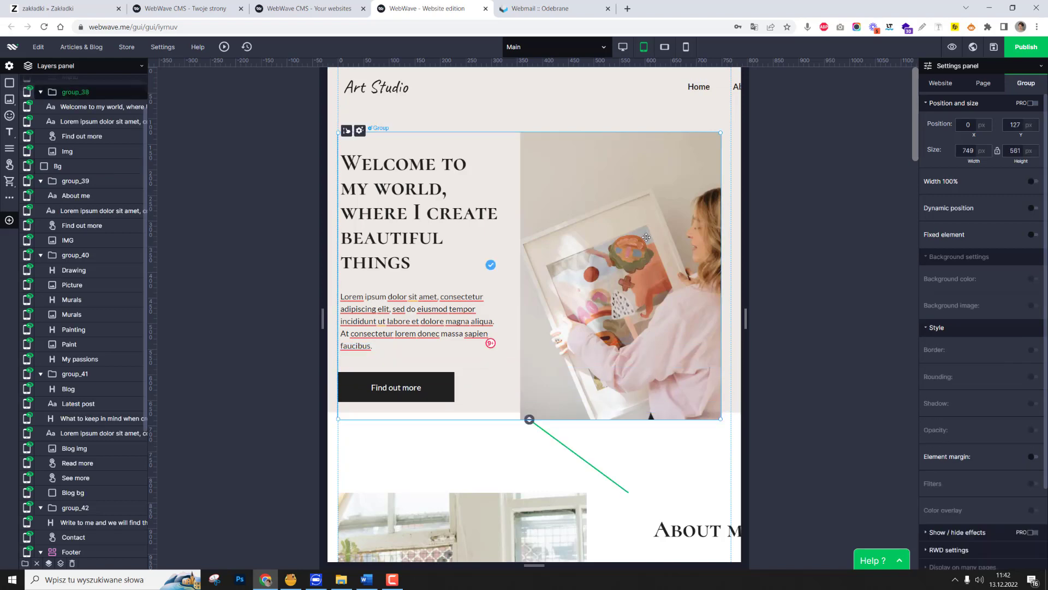
{"action": "scroll", "coordinate": [801, 287], "scroll_direction": "down", "scroll_amount": 4}
{"action": "left_click", "coordinate": [802, 288]}
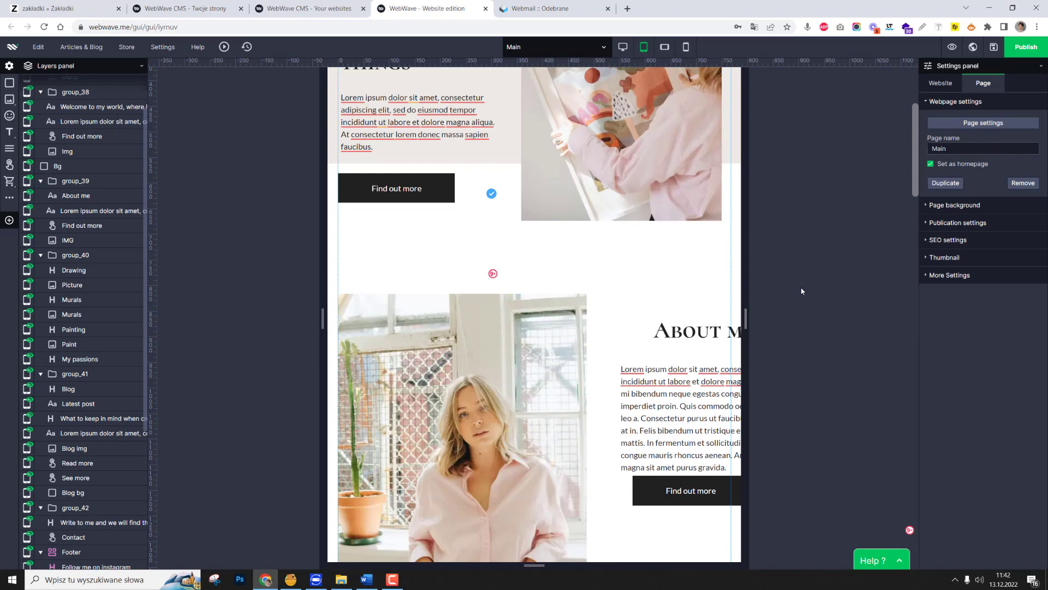
Shrink the About me image to 266 × 383 px.
{"action": "left_click", "coordinate": [535, 344]}
{"action": "scroll", "coordinate": [563, 309], "scroll_direction": "down", "scroll_amount": 1}
{"action": "left_click_drag", "start_coordinate": [585, 300], "coordinate": [438, 351]}
{"action": "left_click_drag", "start_coordinate": [438, 410], "coordinate": [436, 291]}
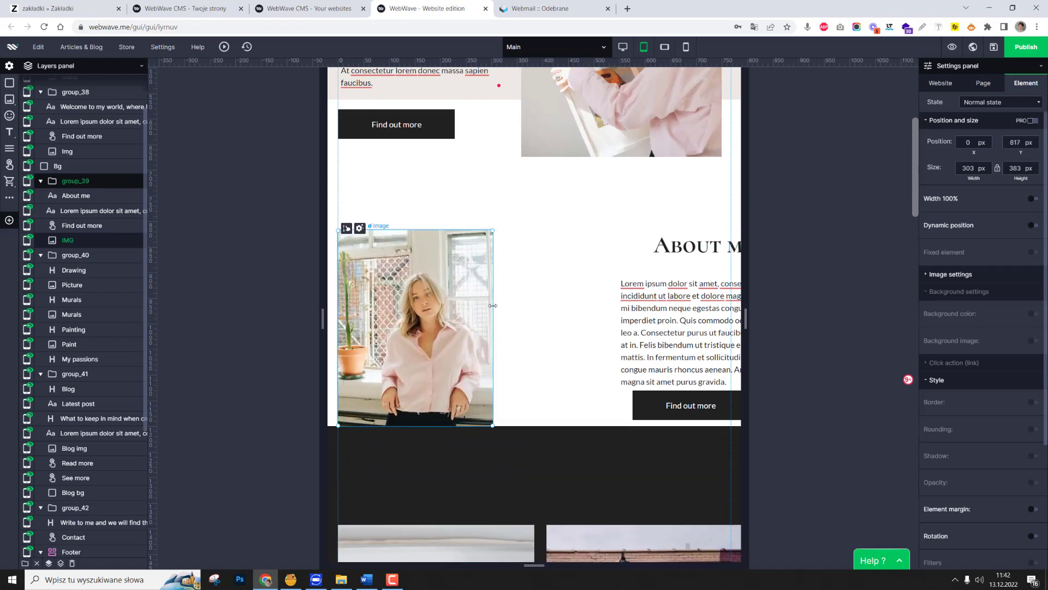
{"action": "left_click_drag", "start_coordinate": [493, 306], "coordinate": [474, 306]}
Move the About me heading to X 352, Y 817 px and its paragraph to X 352, Y 895 px, both 416 px wide.
{"action": "left_click", "coordinate": [654, 247]}
{"action": "left_click_drag", "start_coordinate": [653, 247], "coordinate": [520, 247]}
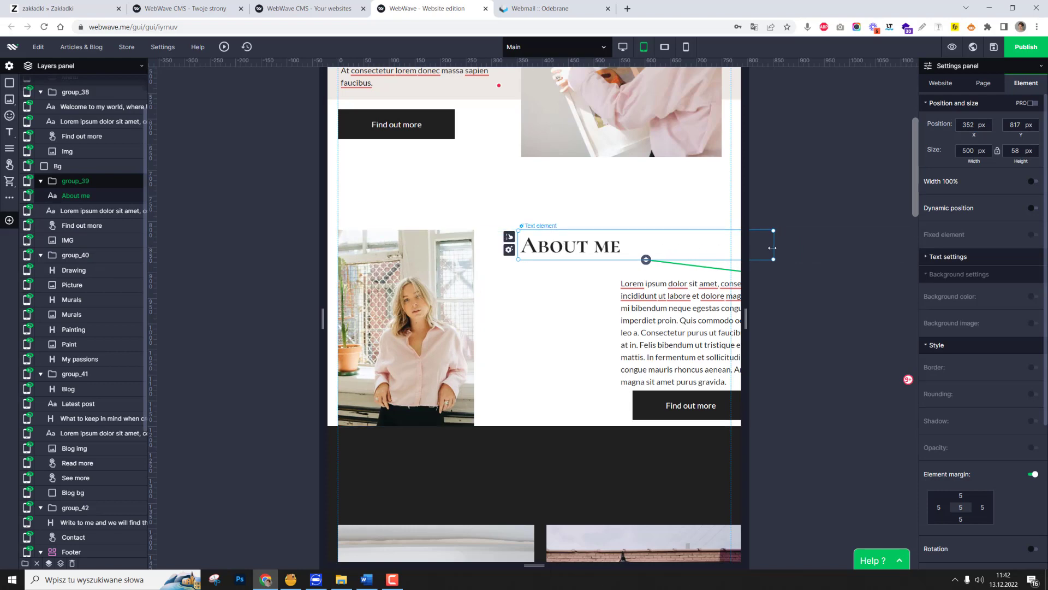
{"action": "left_click", "coordinate": [675, 317]}
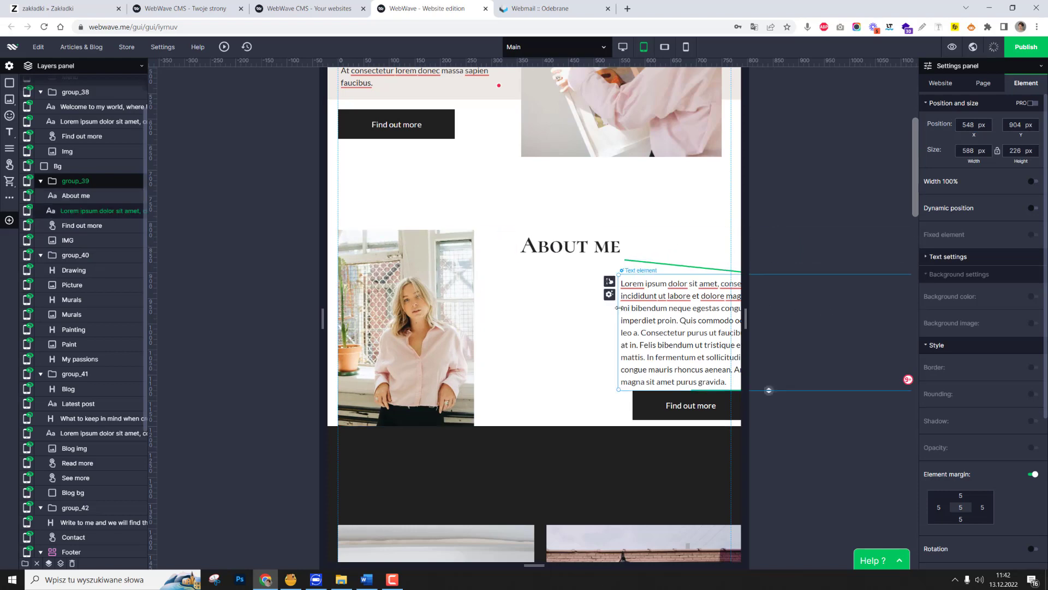
{"action": "left_click_drag", "start_coordinate": [609, 314], "coordinate": [540, 304]}
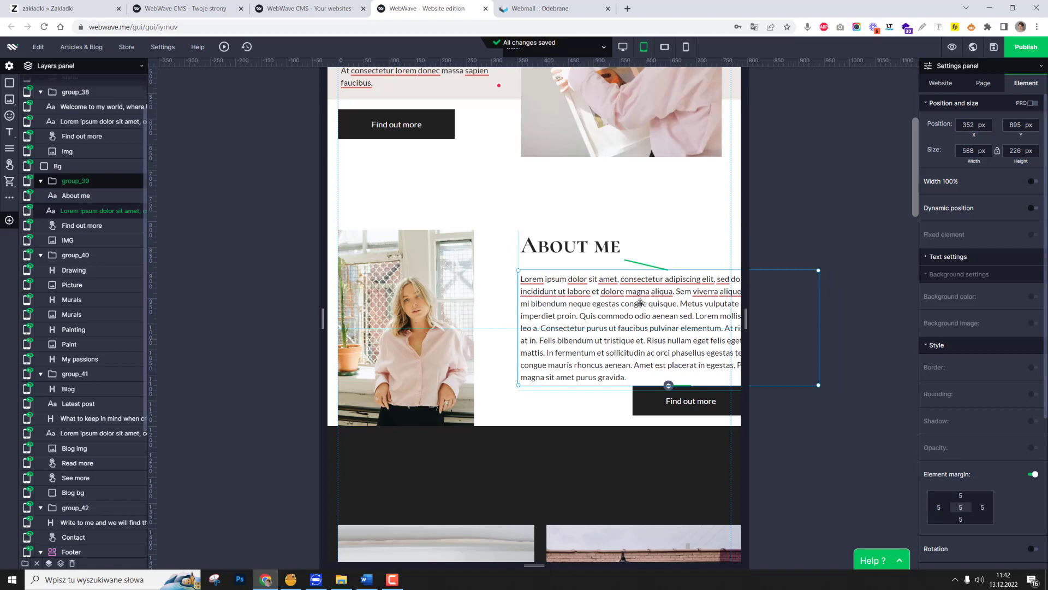
{"action": "left_click_drag", "start_coordinate": [789, 305], "coordinate": [729, 306]}
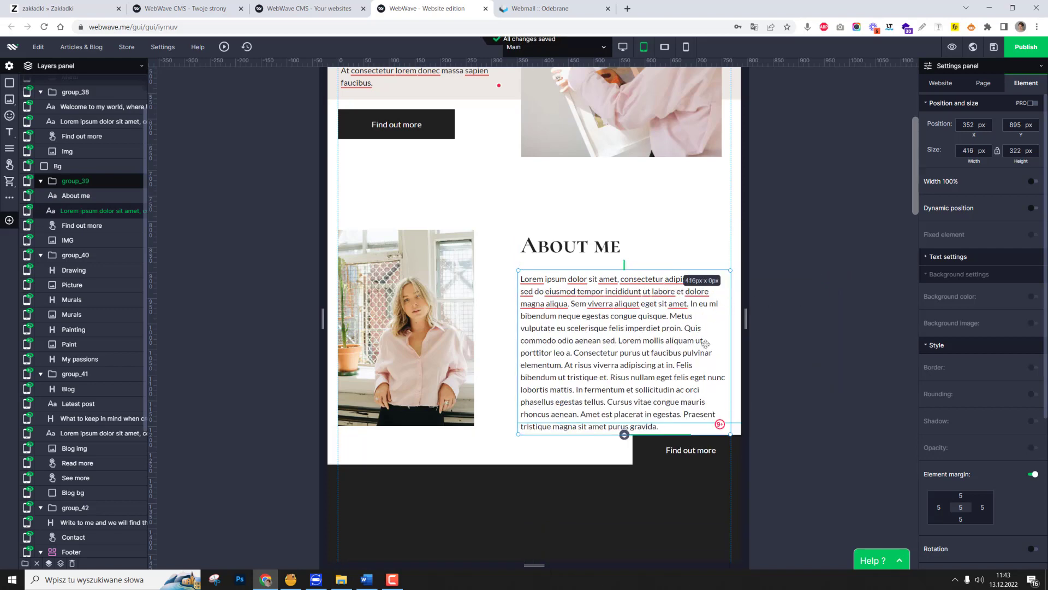
Align the Find out more button beneath the About me paragraph, and widen the image to 305 px at X 15, Y 854 px.
{"action": "left_click", "coordinate": [676, 452]}
{"action": "left_click_drag", "start_coordinate": [615, 455], "coordinate": [565, 465]}
{"action": "left_click", "coordinate": [475, 382]}
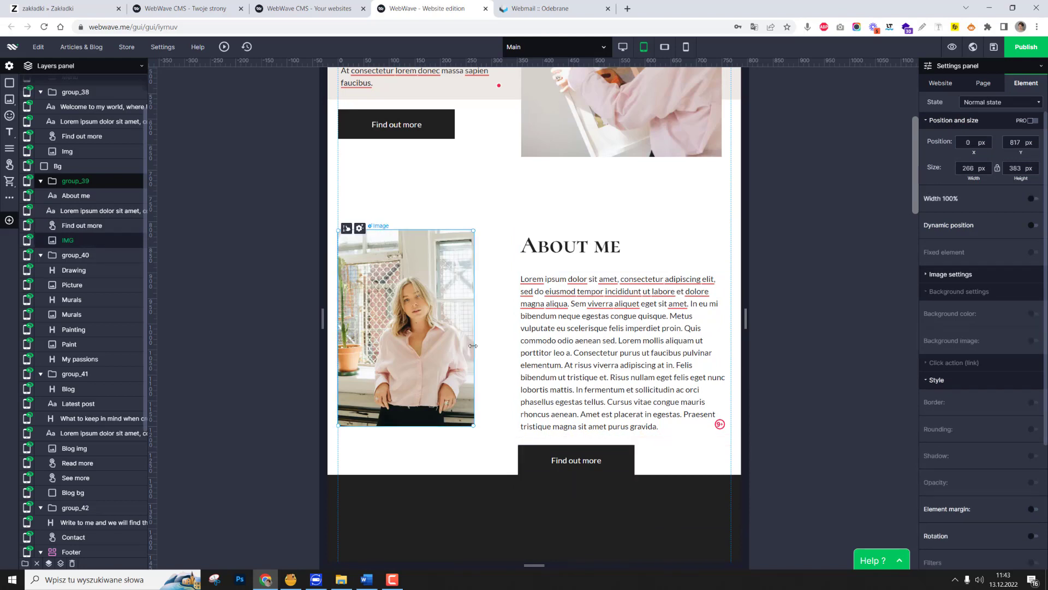
{"action": "mouse_move", "coordinate": [474, 346]}
{"action": "left_mouse_down"}
{"action": "mouse_move", "coordinate": [493, 346]}
{"action": "mouse_move", "coordinate": [466, 343]}
{"action": "mouse_move", "coordinate": [470, 352]}
{"action": "left_mouse_up"}
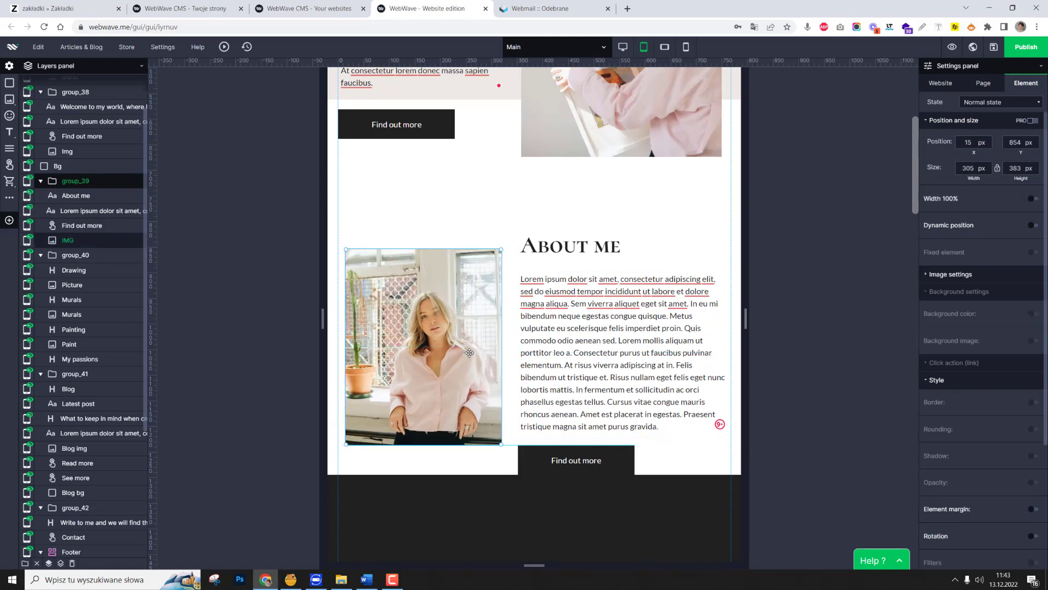
Examine the About me section's elements and the bind between the welcome and About me groups on the tablet layout.
{"action": "scroll", "coordinate": [469, 353], "scroll_direction": "down", "scroll_amount": 1}
{"action": "left_click", "coordinate": [576, 334]}
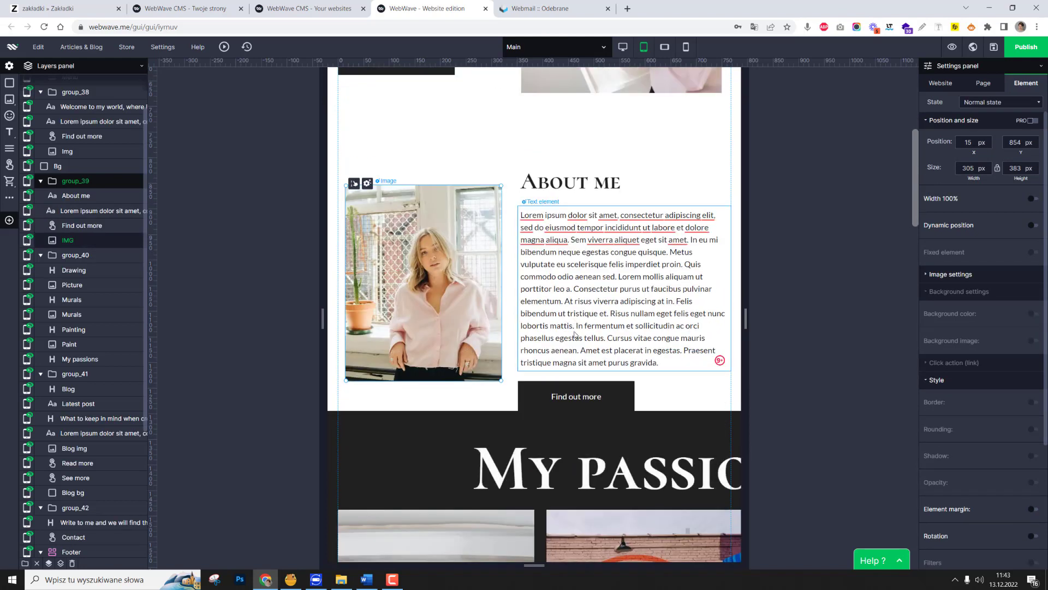
{"action": "left_click", "coordinate": [567, 186]}
{"action": "left_click", "coordinate": [576, 396], "text": "shift"}
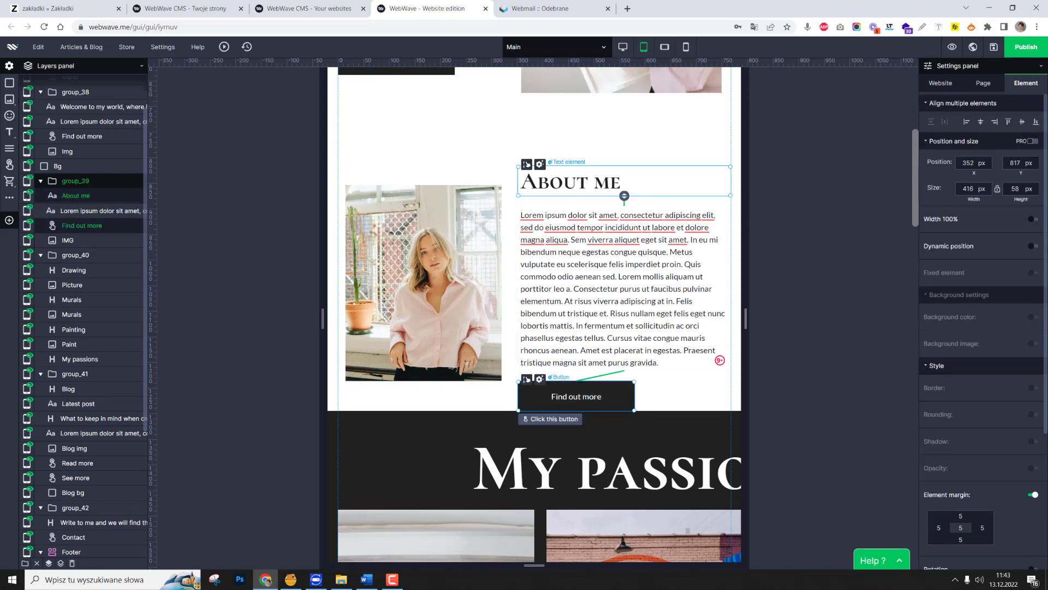
{"action": "left_click", "coordinate": [791, 305]}
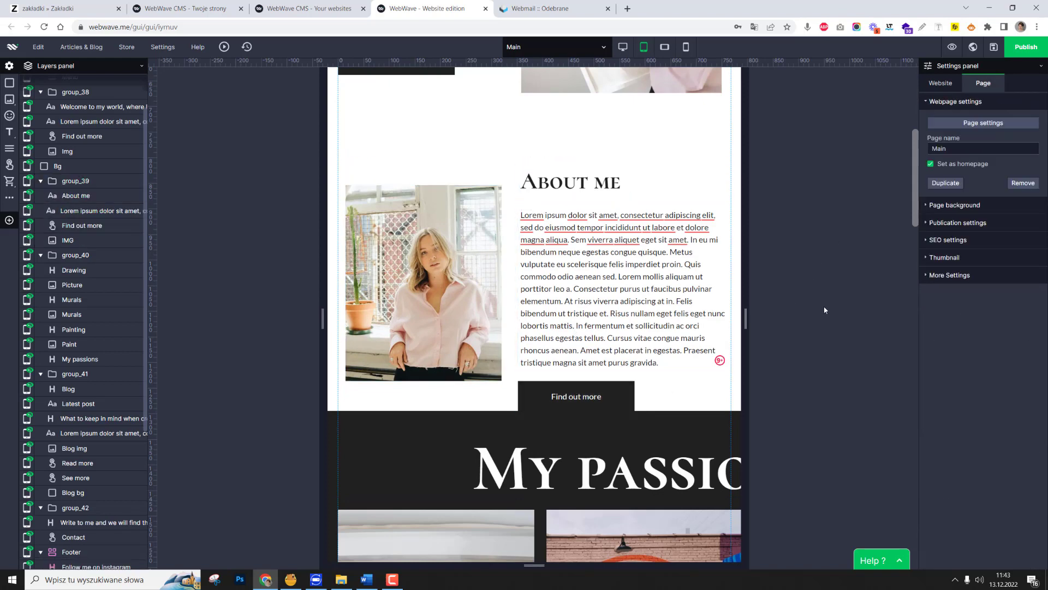
{"action": "scroll", "coordinate": [606, 328], "scroll_direction": "up", "scroll_amount": 2}
{"action": "left_click", "coordinate": [606, 327]}
{"action": "scroll", "coordinate": [606, 328], "scroll_direction": "up", "scroll_amount": 3}
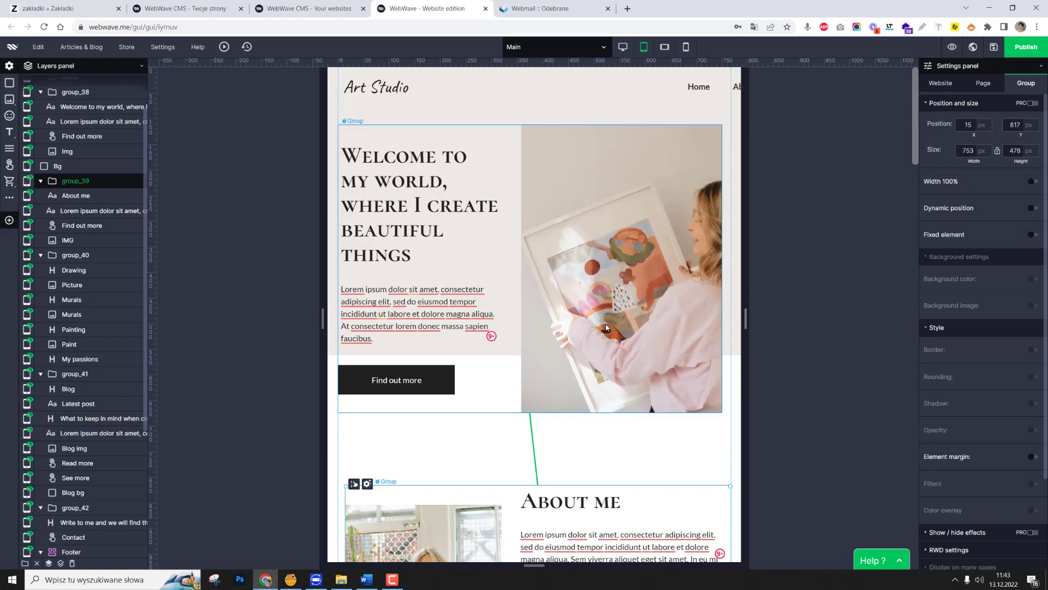
{"action": "left_click", "coordinate": [434, 314]}
{"action": "scroll", "coordinate": [633, 393], "scroll_direction": "down", "scroll_amount": 6}
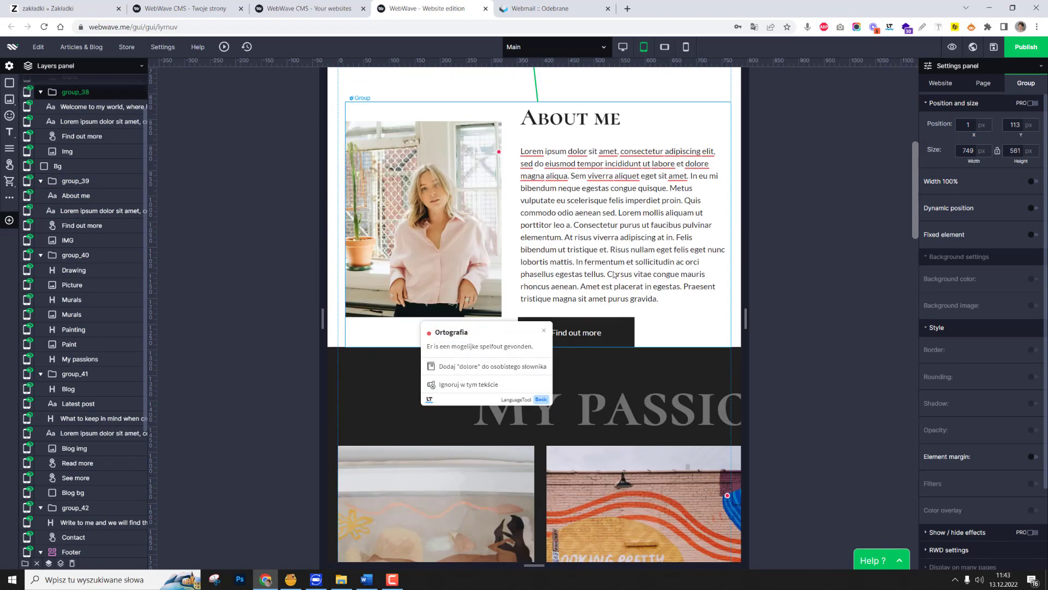
Add filler lines from "fdsfdsfdsfd" through "fdsfds" at the end of the About me paragraph to test the binds.
{"action": "left_click", "coordinate": [683, 301]}
{"action": "double_click", "coordinate": [683, 299]}
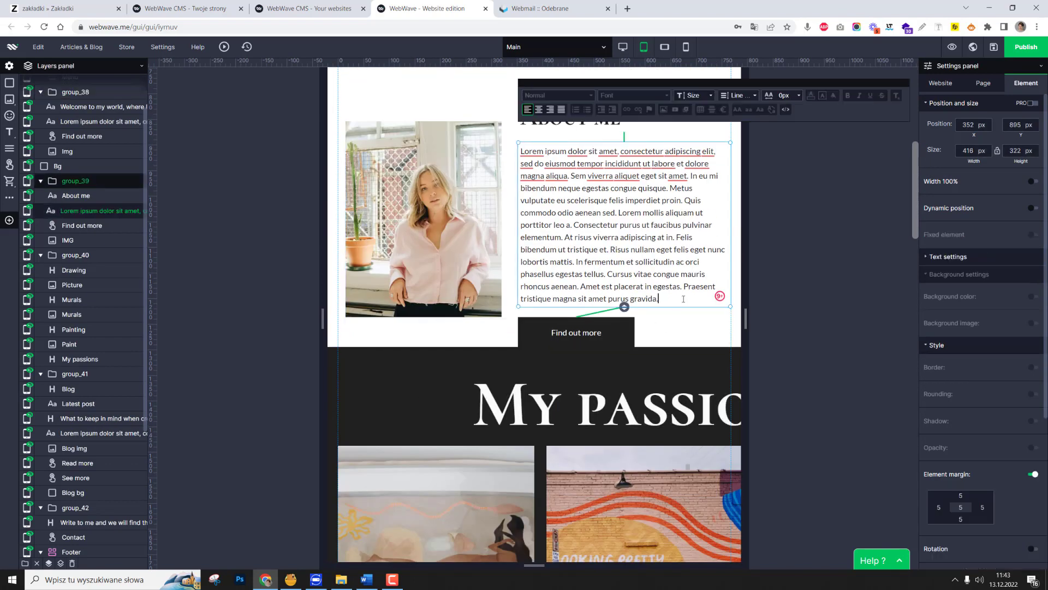
{"action": "key", "text": "Return"}
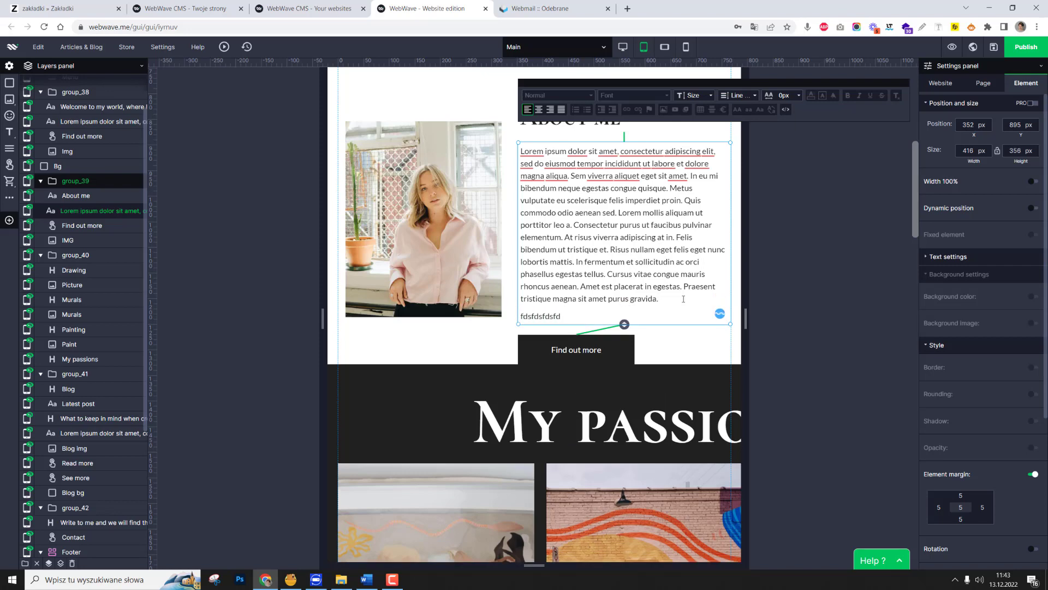
{"action": "key", "text": "Return"}
{"action": "key", "text": "Return"}
{"action": "type", "text": "fdsf"}
{"action": "key", "text": "Return"}
{"action": "type", "text": "ds"}
{"action": "key", "text": "Return"}
{"action": "type", "text": "fdsfds"}
{"action": "key", "text": "Return"}
{"action": "type", "text": "fd"}
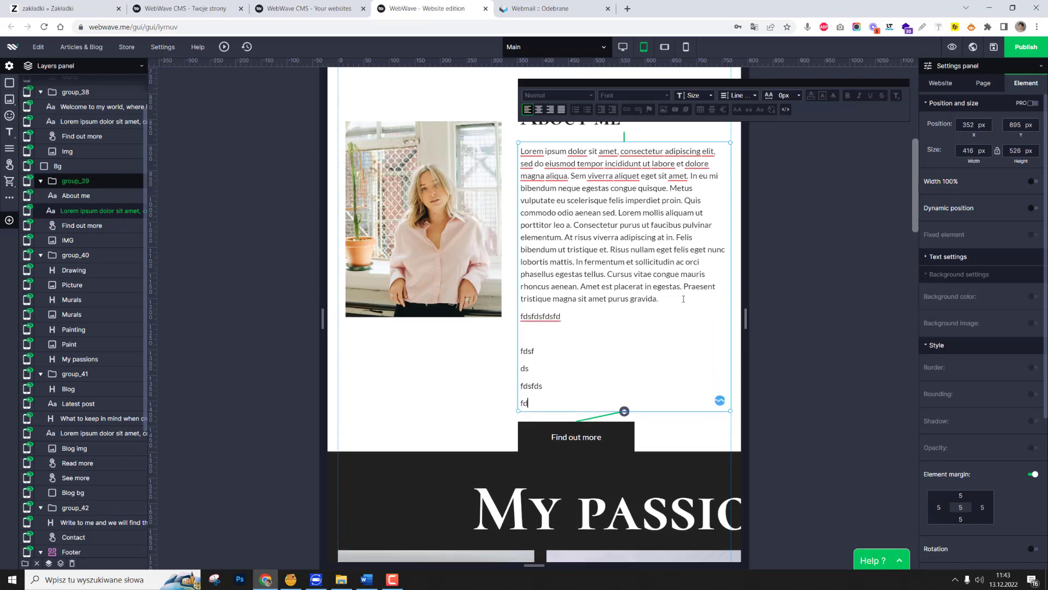
{"action": "type", "text": "sf"}
{"action": "key", "text": "Return"}
{"action": "type", "text": "dsfdsfds"}
{"action": "key", "text": "Return"}
{"action": "type", "text": "fdsfdsf"}
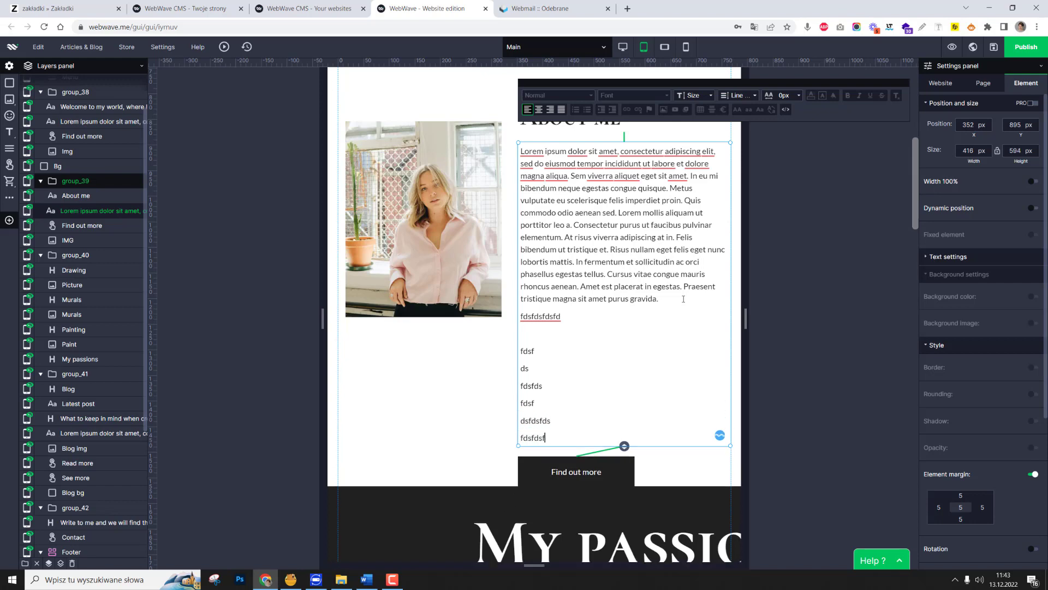
{"action": "type", "text": "ds"}
{"action": "key", "text": "Return"}
{"action": "type", "text": "fds"}
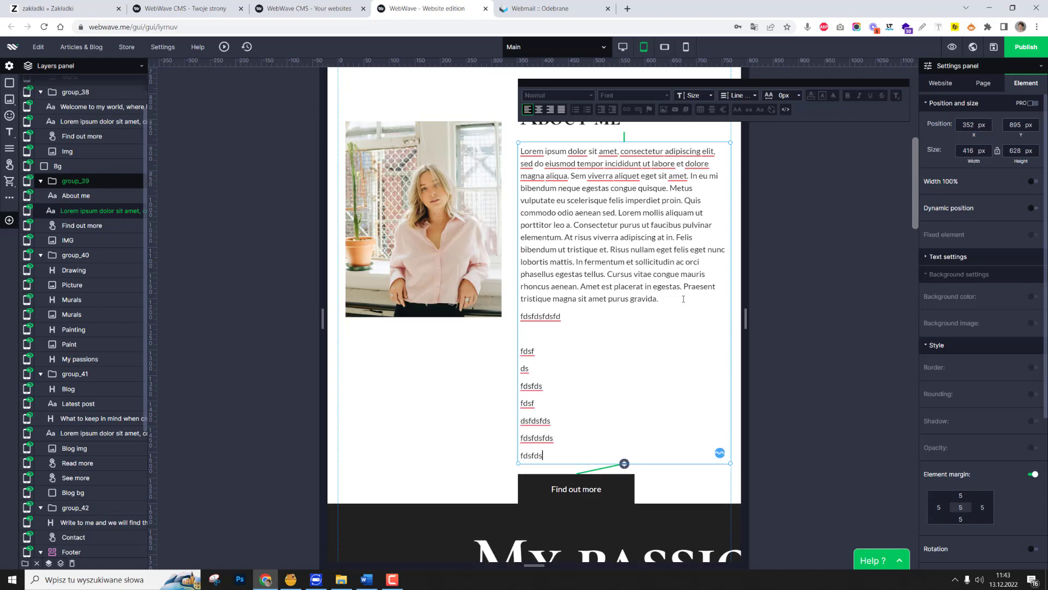
{"action": "type", "text": "fds"}
Move the My passions group down to leave a gap beneath the About me group.
{"action": "scroll", "coordinate": [683, 299], "scroll_direction": "down", "scroll_amount": 2}
{"action": "left_click", "coordinate": [342, 378]}
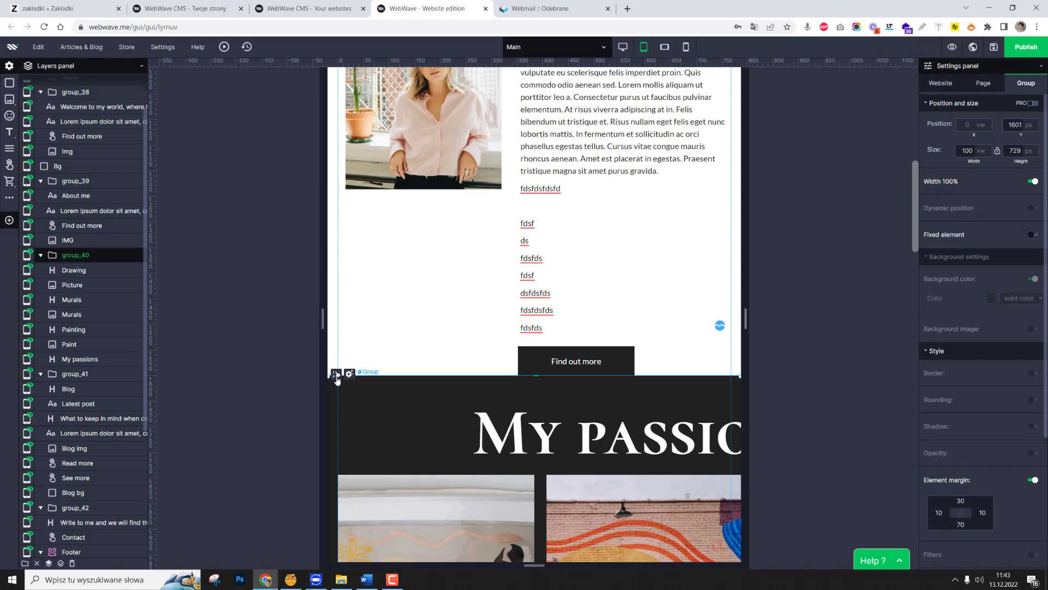
{"action": "left_click_drag", "start_coordinate": [337, 378], "coordinate": [337, 402]}
Append "vdvds" to the About me paragraph's last filler line and add "cdscds" two lines below it.
{"action": "left_click", "coordinate": [565, 330]}
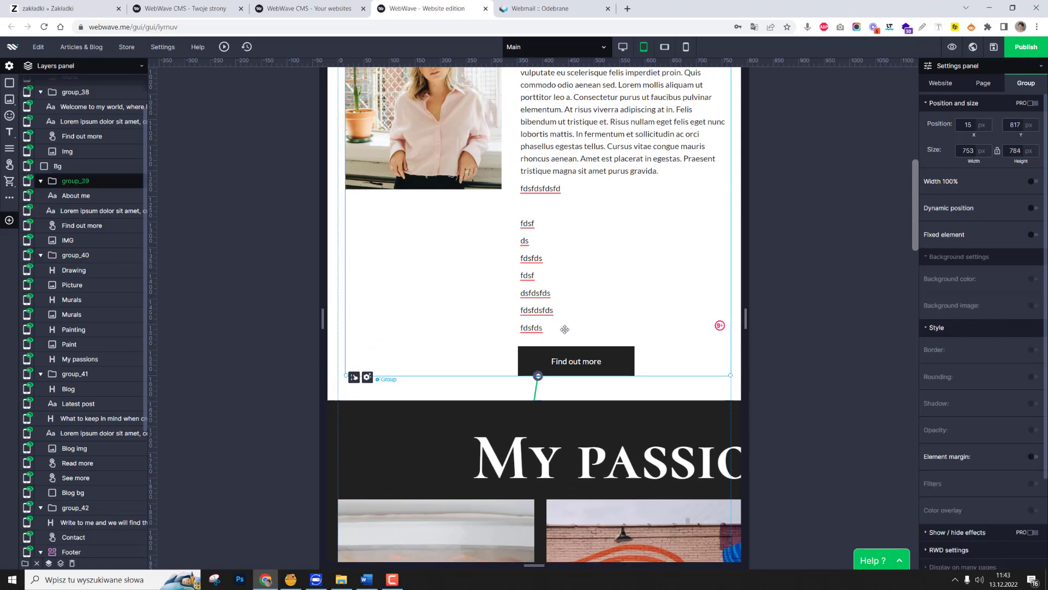
{"action": "left_click", "coordinate": [565, 330]}
{"action": "left_click", "coordinate": [565, 330]}
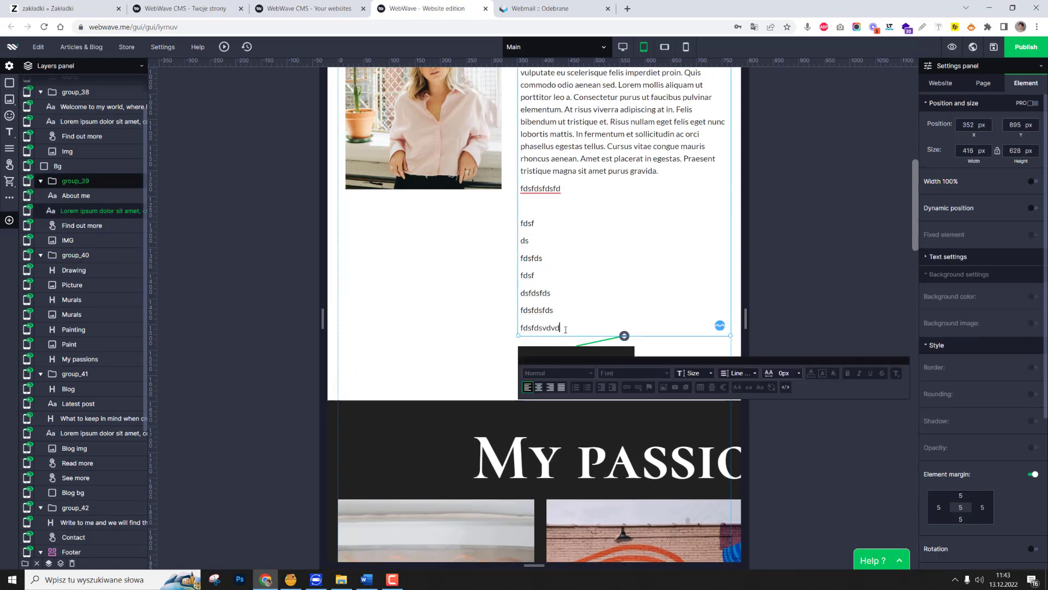
{"action": "type", "text": "vdvds"}
{"action": "key", "text": "Return"}
{"action": "key", "text": "Return"}
{"action": "type", "text": "cdscds"}
{"action": "scroll", "coordinate": [566, 329], "scroll_direction": "down", "scroll_amount": 2}
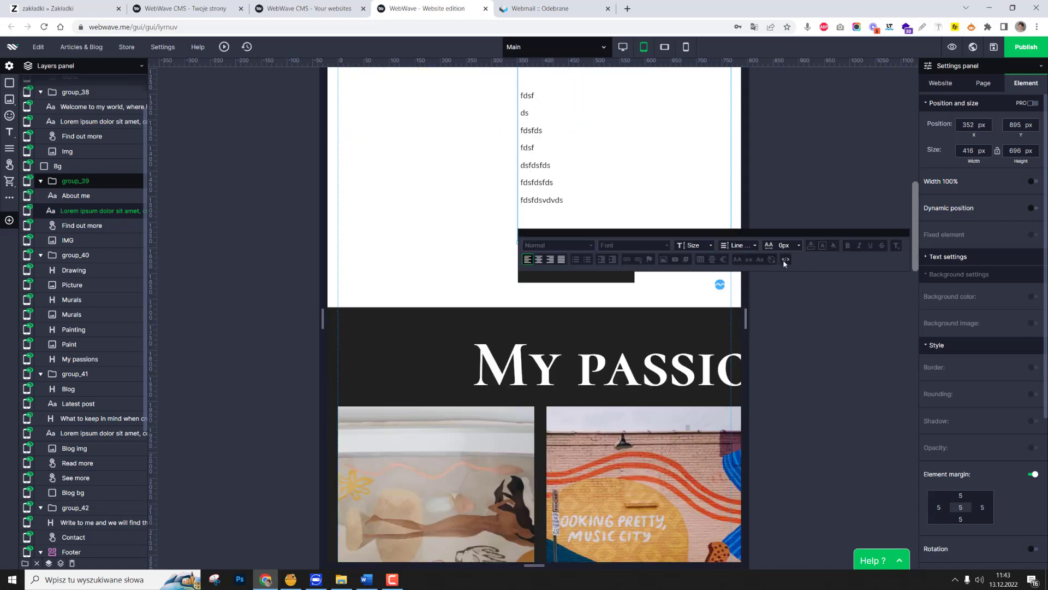
Delete the filler lines "fdsfdsfdsfd" through "cdscds" from the end of the About me paragraph.
{"action": "left_click", "coordinate": [786, 393]}
{"action": "scroll", "coordinate": [643, 419], "scroll_direction": "up", "scroll_amount": 3}
{"action": "scroll", "coordinate": [437, 452], "scroll_direction": "down", "scroll_amount": 3}
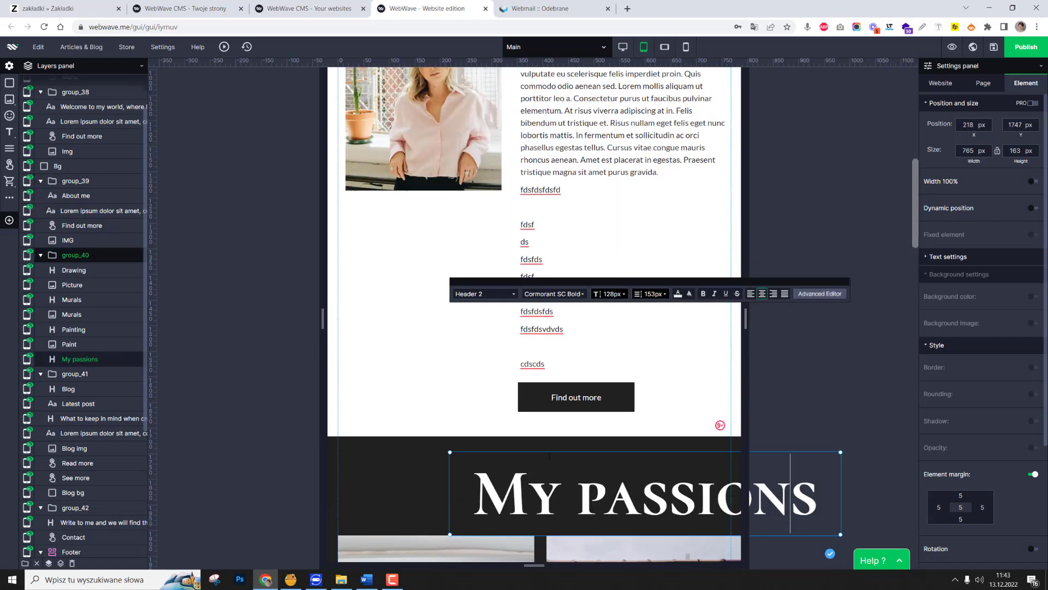
{"action": "left_click", "coordinate": [548, 370]}
{"action": "scroll", "coordinate": [548, 370], "scroll_direction": "up", "scroll_amount": 3}
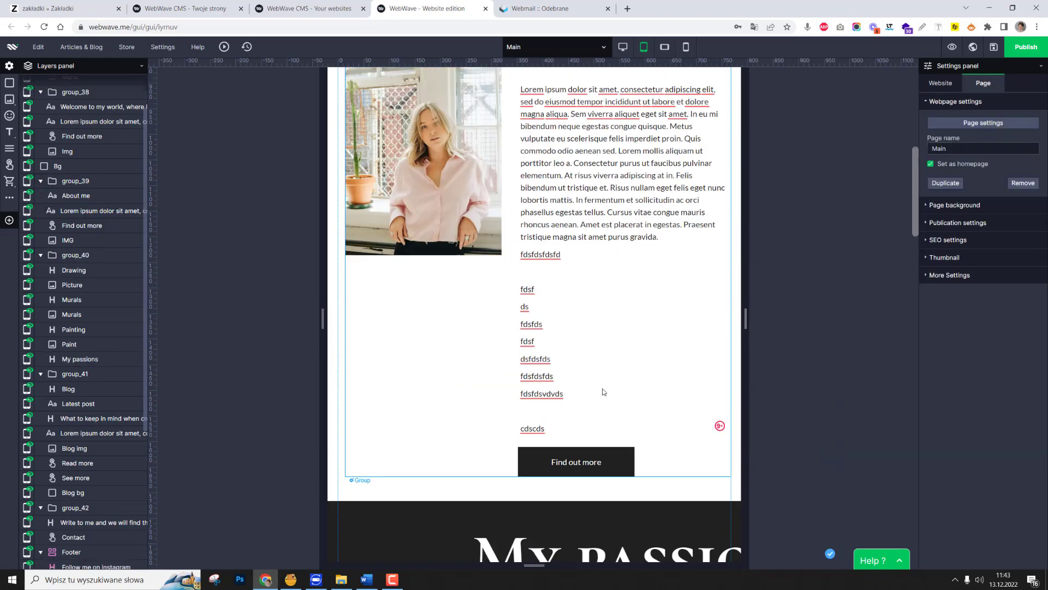
{"action": "left_click", "coordinate": [549, 430]}
{"action": "left_click", "coordinate": [549, 429]}
{"action": "left_click_drag", "start_coordinate": [549, 429], "coordinate": [503, 253]}
{"action": "key", "text": "BackSpace"}
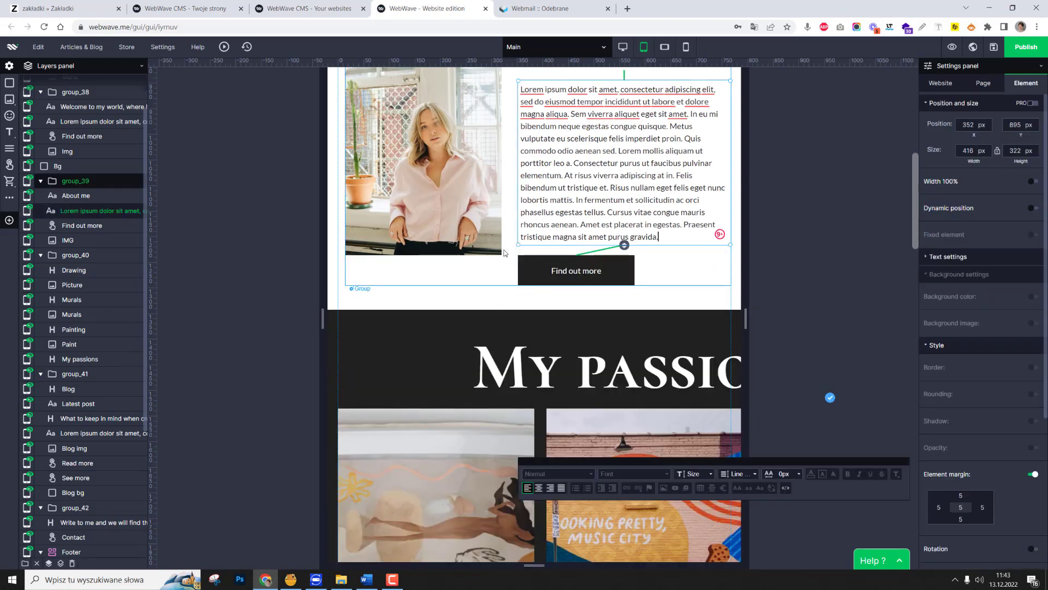
Centre the My passions heading horizontally within the tablet layout.
{"action": "left_click", "coordinate": [609, 357]}
{"action": "scroll", "coordinate": [609, 357], "scroll_direction": "down", "scroll_amount": 2}
{"action": "scroll", "coordinate": [549, 310], "scroll_direction": "down", "scroll_amount": 3}
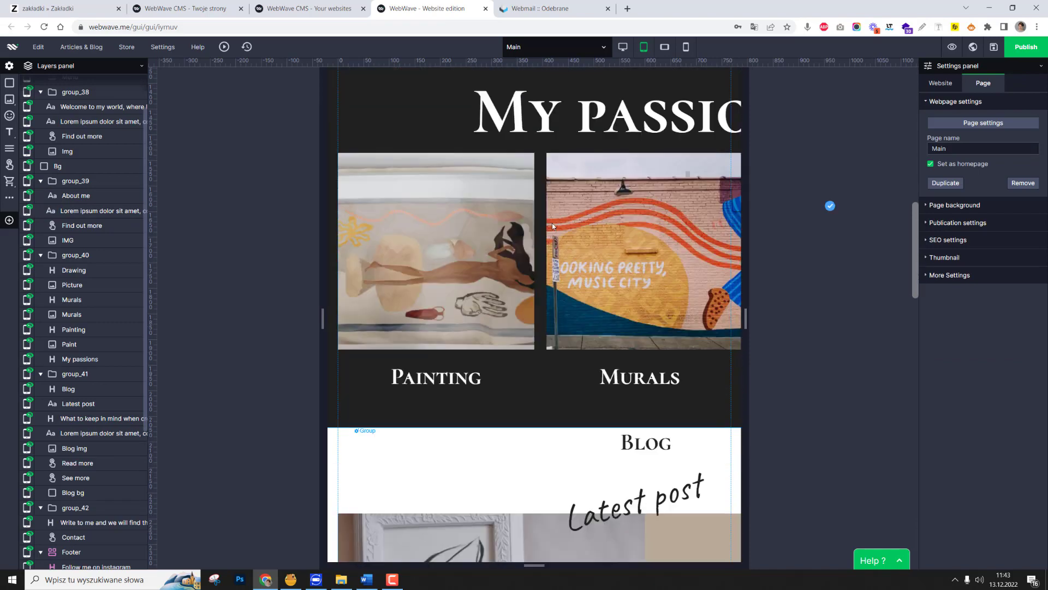
{"action": "scroll", "coordinate": [557, 336], "scroll_direction": "up", "scroll_amount": 3}
{"action": "scroll", "coordinate": [554, 305], "scroll_direction": "down", "scroll_amount": 2}
{"action": "scroll", "coordinate": [550, 281], "scroll_direction": "up", "scroll_amount": 2}
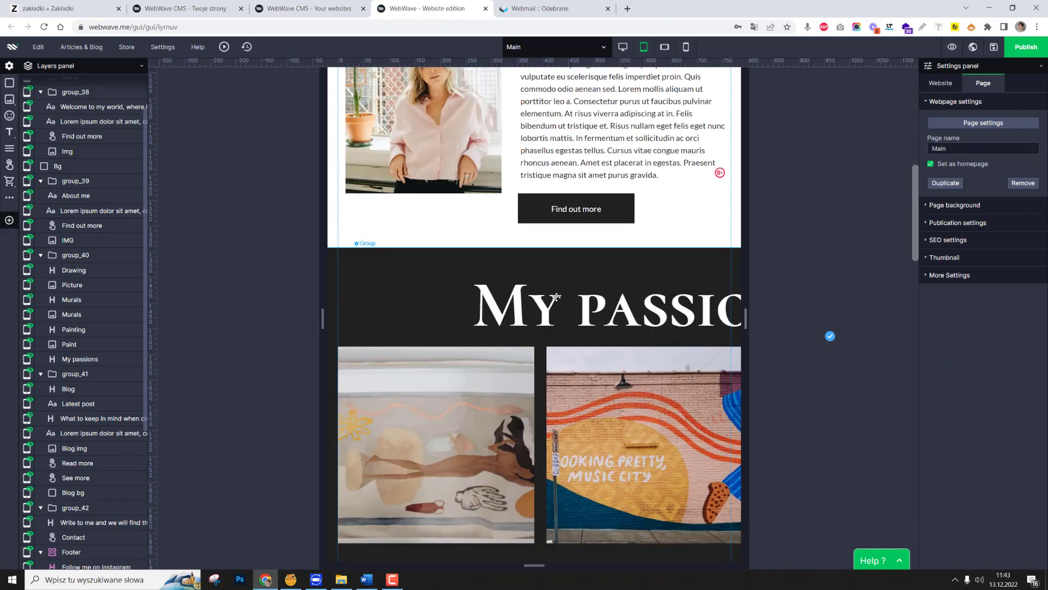
{"action": "double_click", "coordinate": [556, 298]}
{"action": "mouse_move", "coordinate": [599, 312]}
{"action": "left_mouse_down"}
{"action": "mouse_move", "coordinate": [484, 311]}
{"action": "mouse_move", "coordinate": [500, 310]}
{"action": "left_mouse_up"}
Move the Murals image and its caption together beneath the Painting caption, with the image at about X 166, Y 2053 px.
{"action": "scroll", "coordinate": [529, 380], "scroll_direction": "down", "scroll_amount": 2}
{"action": "left_click", "coordinate": [530, 380]}
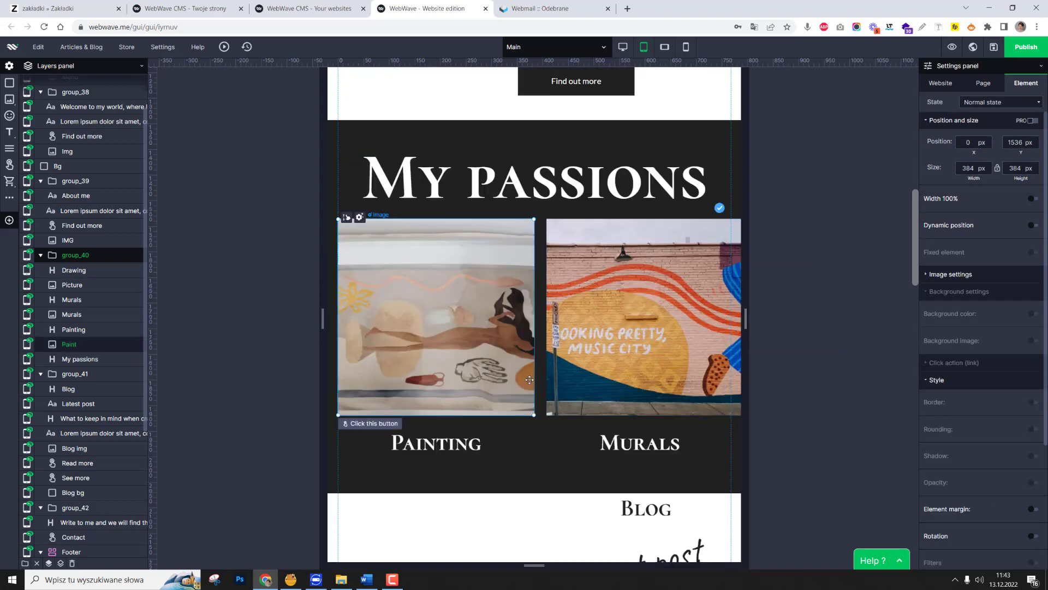
{"action": "left_click", "coordinate": [636, 368]}
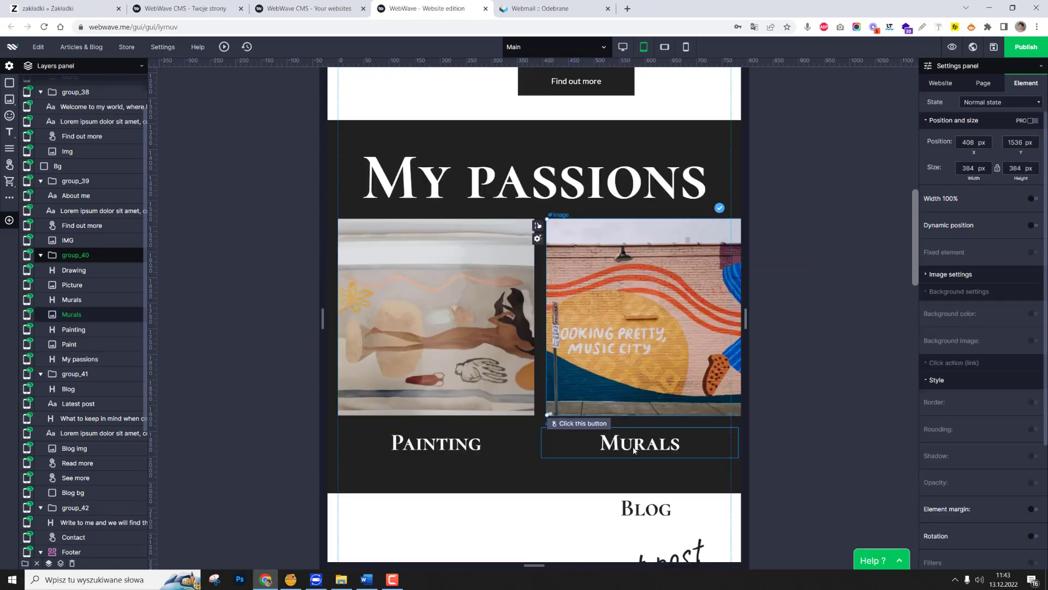
{"action": "left_click", "coordinate": [635, 362], "text": "ctrl"}
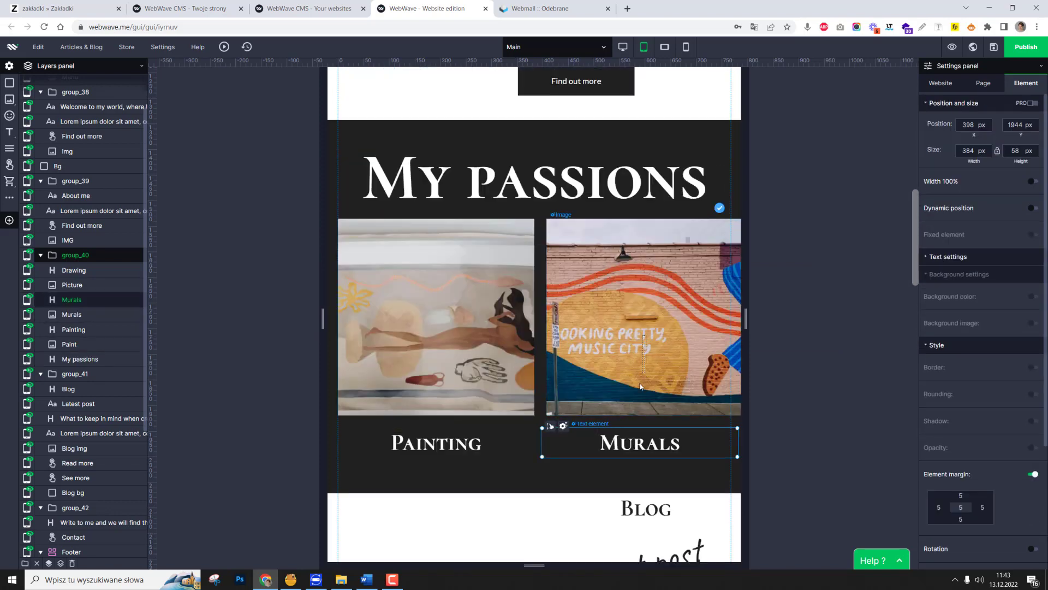
{"action": "left_click", "coordinate": [643, 407]}
{"action": "left_click", "coordinate": [640, 447], "text": "ctrl"}
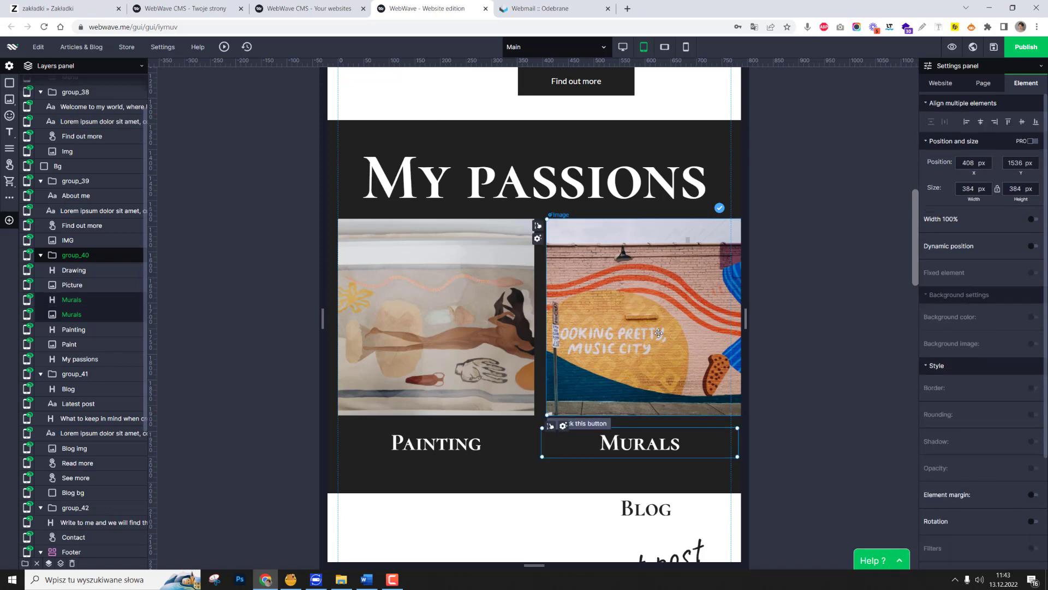
{"action": "left_click_drag", "start_coordinate": [656, 337], "coordinate": [535, 499]}
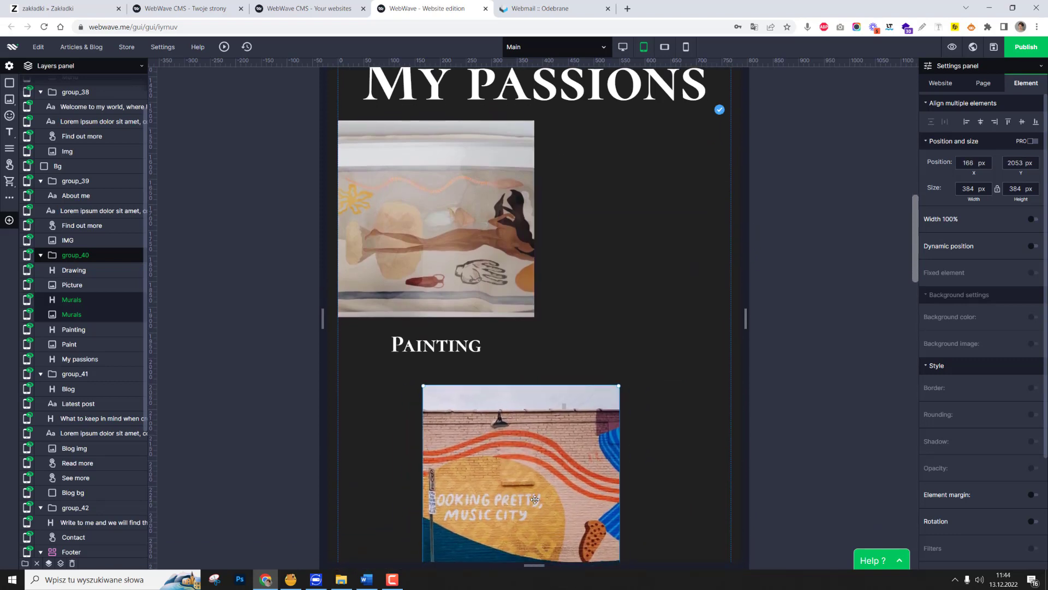
{"action": "scroll", "coordinate": [641, 441], "scroll_direction": "down", "scroll_amount": 5}
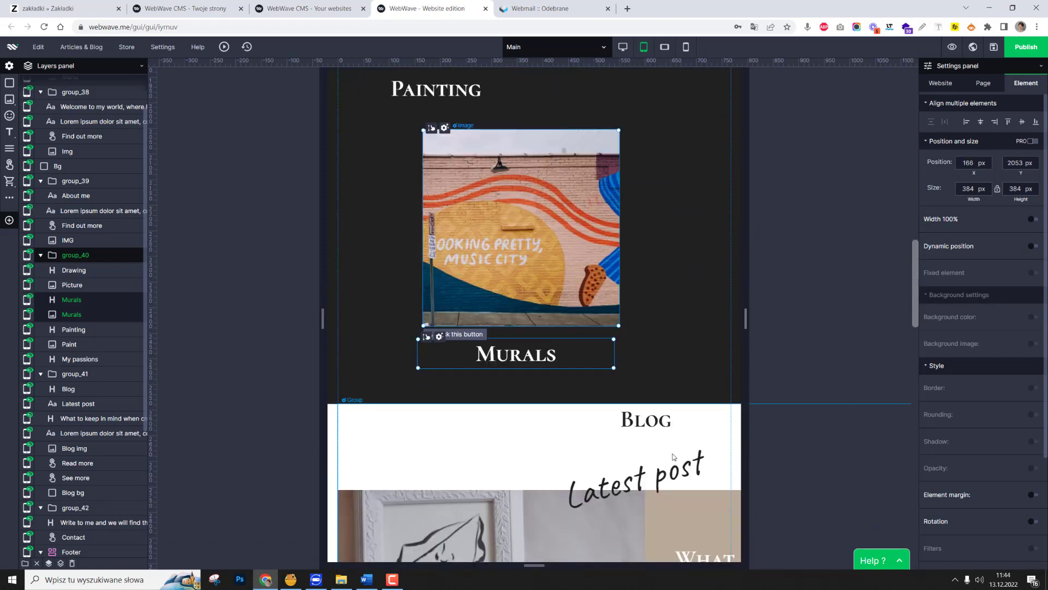
{"action": "scroll", "coordinate": [645, 473], "scroll_direction": "up", "scroll_amount": 2}
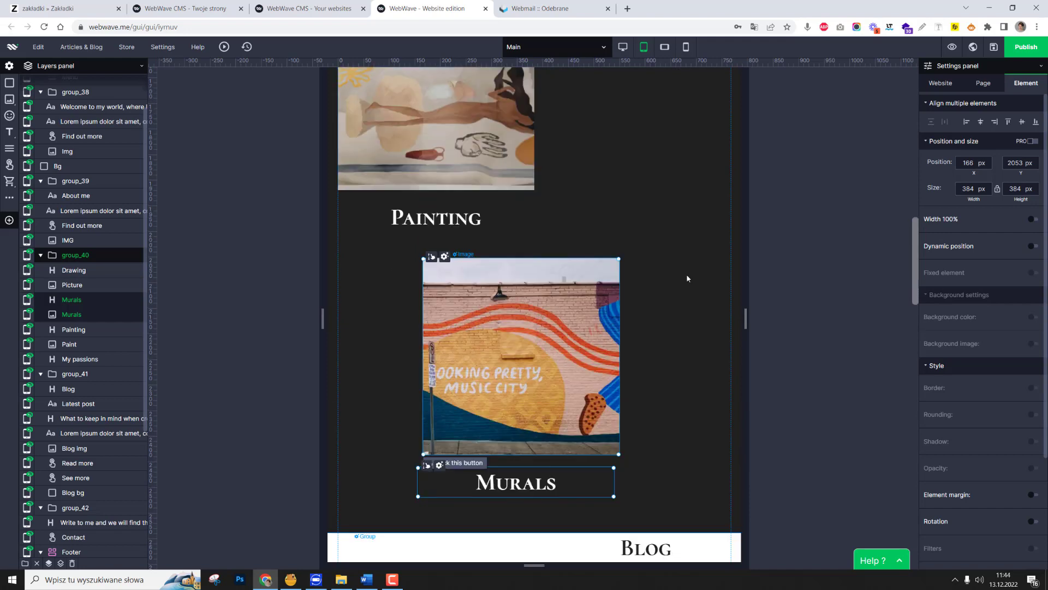
Centre the Painting image and its caption under the My passions heading, with the image at about X 192 px.
{"action": "scroll", "coordinate": [686, 273], "scroll_direction": "up", "scroll_amount": 3}
{"action": "left_click", "coordinate": [459, 349]}
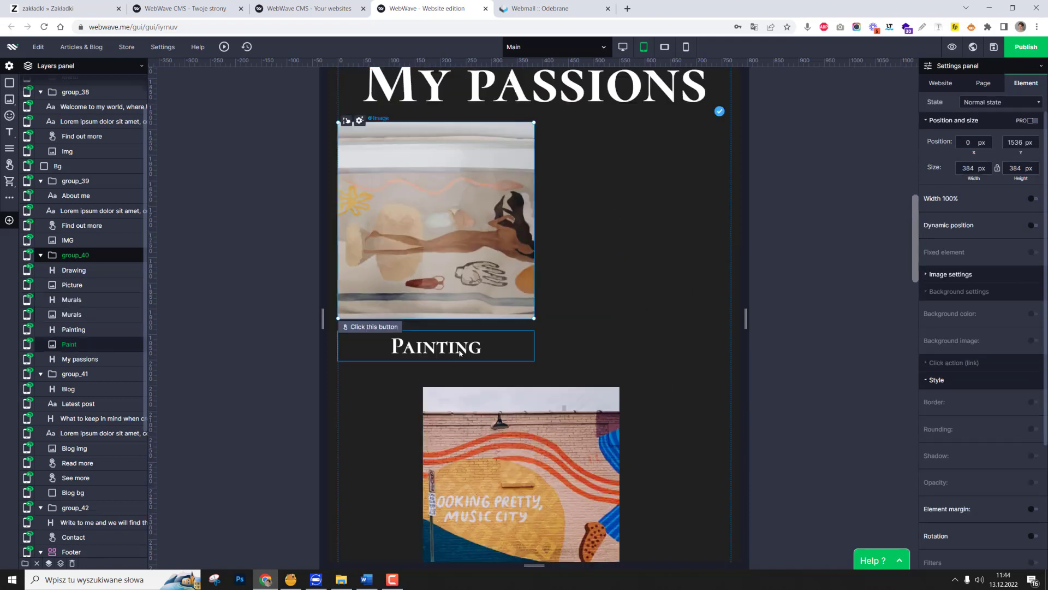
{"action": "left_click_drag", "start_coordinate": [464, 241], "coordinate": [562, 247]}
Shift the Murals image and its caption slightly to centre them beneath the Painting image.
{"action": "scroll", "coordinate": [565, 341], "scroll_direction": "down", "scroll_amount": 1}
{"action": "left_click", "coordinate": [565, 340]}
{"action": "scroll", "coordinate": [524, 300], "scroll_direction": "down", "scroll_amount": 2}
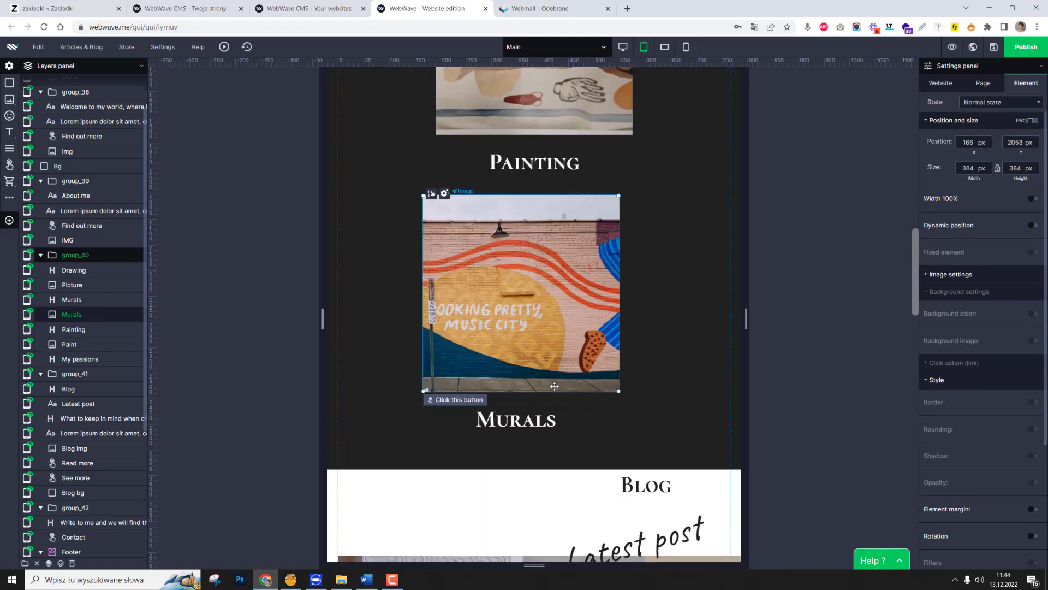
{"action": "left_click_drag", "start_coordinate": [523, 299], "coordinate": [539, 299]}
{"action": "left_click", "coordinate": [837, 244]}
{"action": "scroll", "coordinate": [837, 260], "scroll_direction": "up", "scroll_amount": 4}
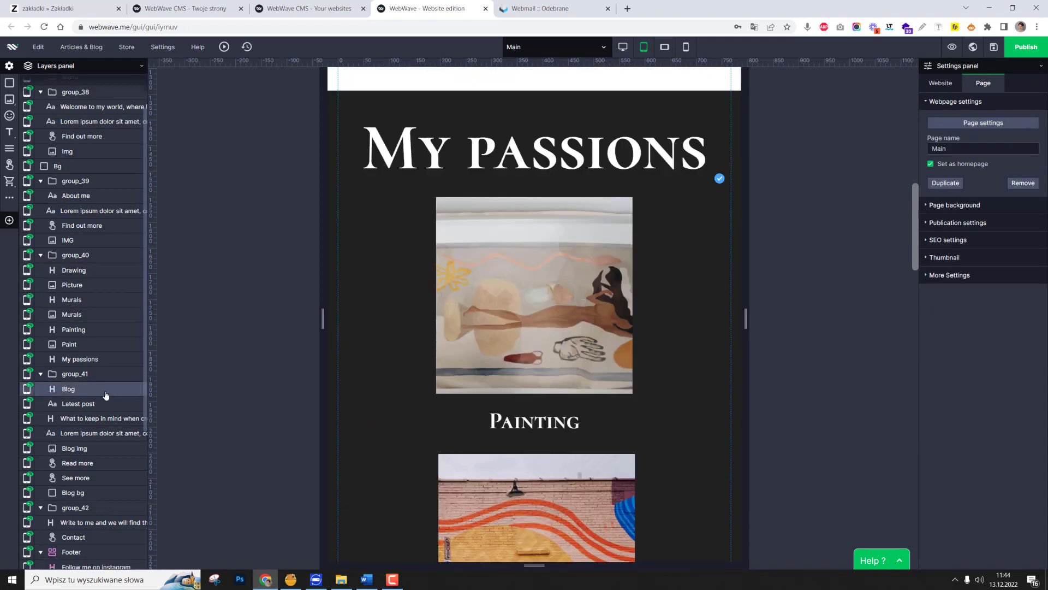
Move the off-page Drawing caption and its picture together to the centre beneath the Murals caption, at about X 192 px.
{"action": "left_click", "coordinate": [489, 331]}
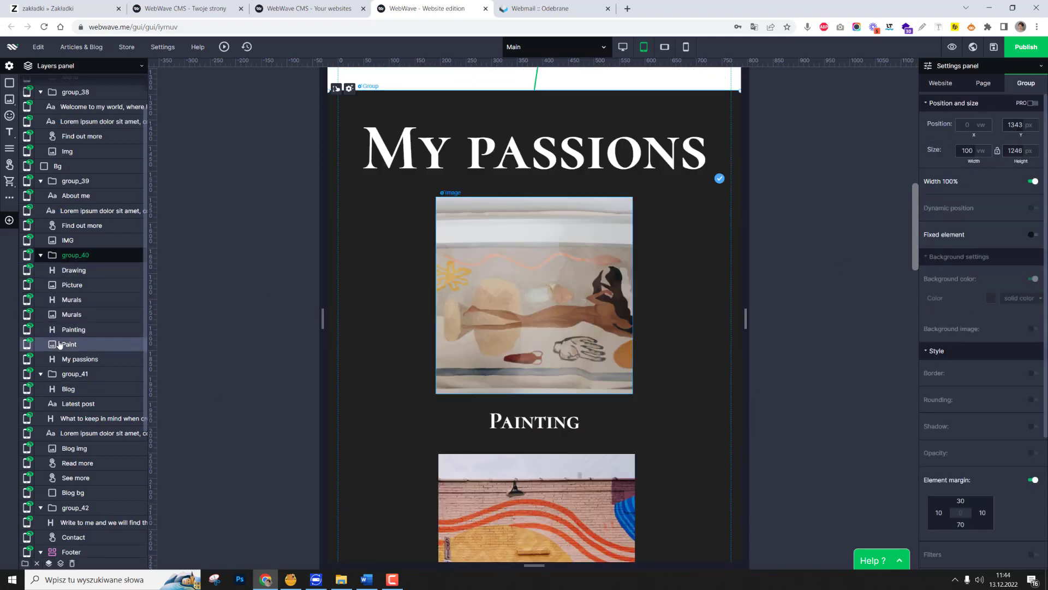
{"action": "left_click", "coordinate": [71, 344]}
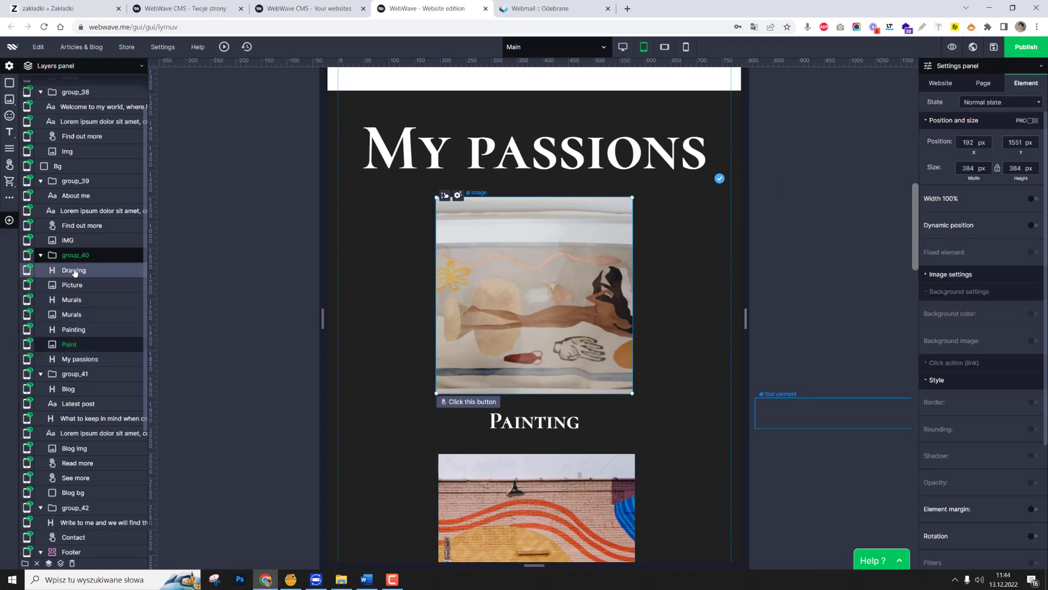
{"action": "left_click", "coordinate": [74, 272]}
{"action": "left_click", "coordinate": [72, 285], "text": "shift"}
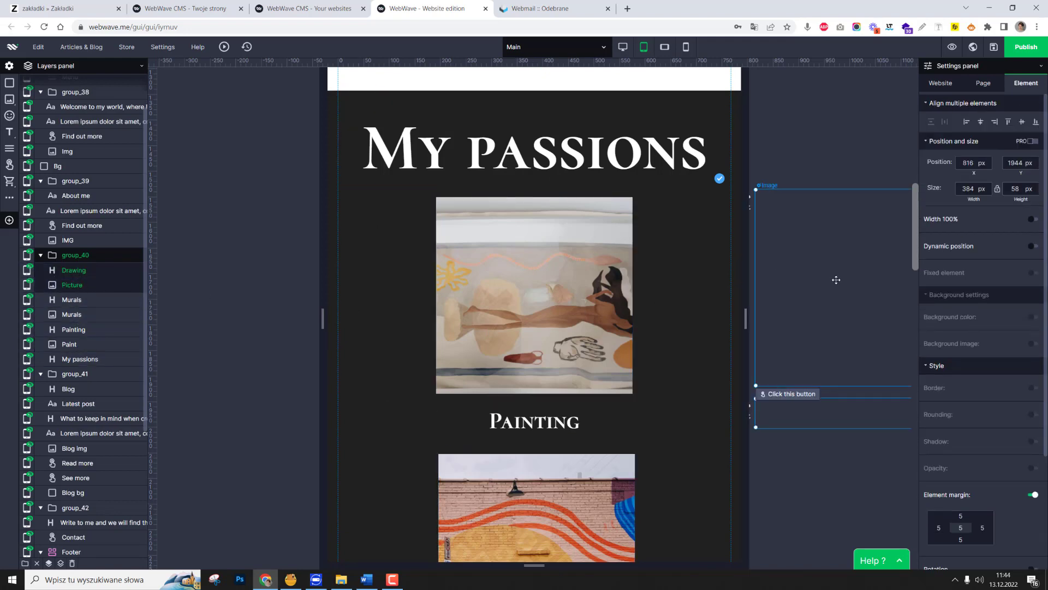
{"action": "left_click_drag", "start_coordinate": [844, 274], "coordinate": [533, 422]}
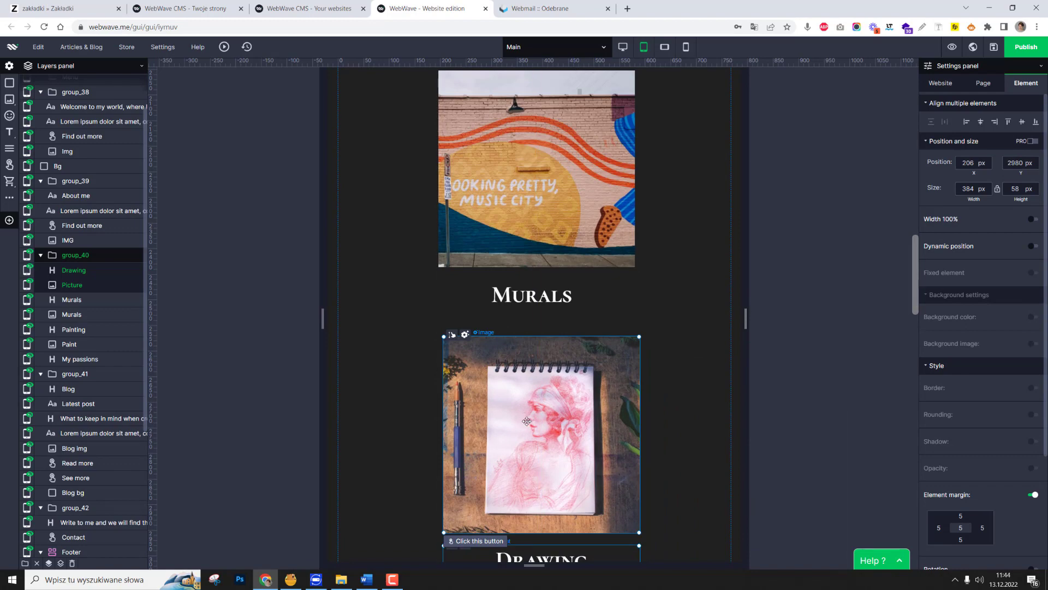
{"action": "scroll", "coordinate": [529, 421], "scroll_direction": "down", "scroll_amount": 2}
Try placing the Painting image at the left page margin and the Murals image beside it at the same height.
{"action": "scroll", "coordinate": [529, 421], "scroll_direction": "up", "scroll_amount": 8}
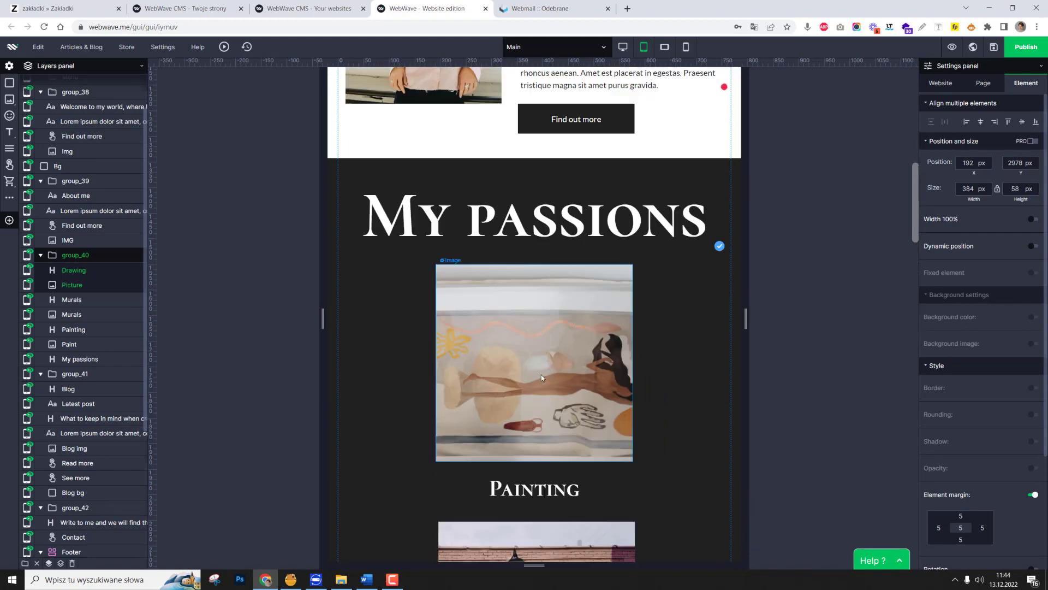
{"action": "left_click", "coordinate": [542, 375]}
{"action": "scroll", "coordinate": [581, 428], "scroll_direction": "down", "scroll_amount": 5}
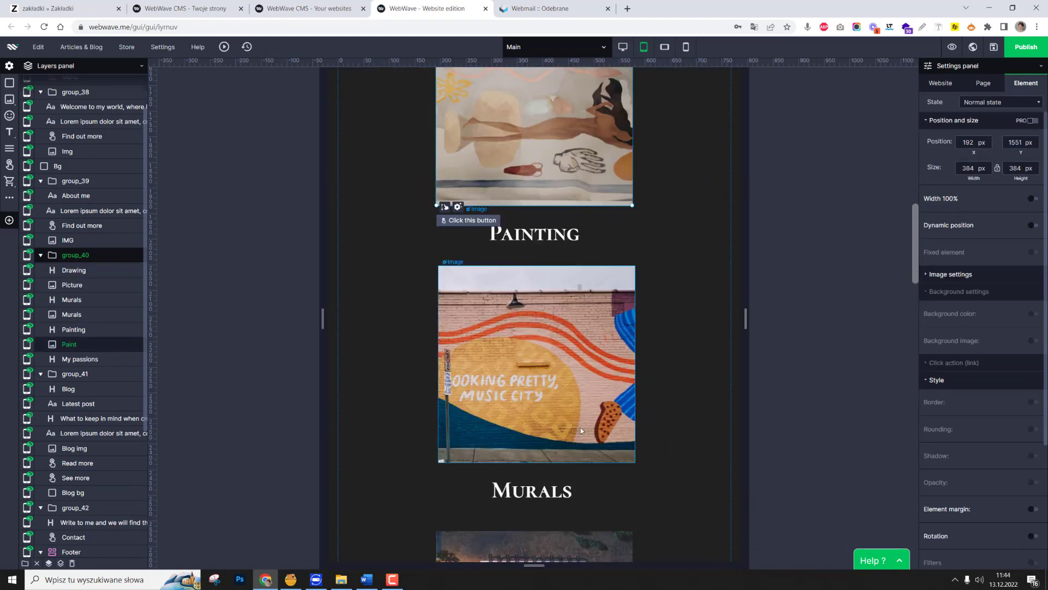
{"action": "scroll", "coordinate": [556, 270], "scroll_direction": "up", "scroll_amount": 4}
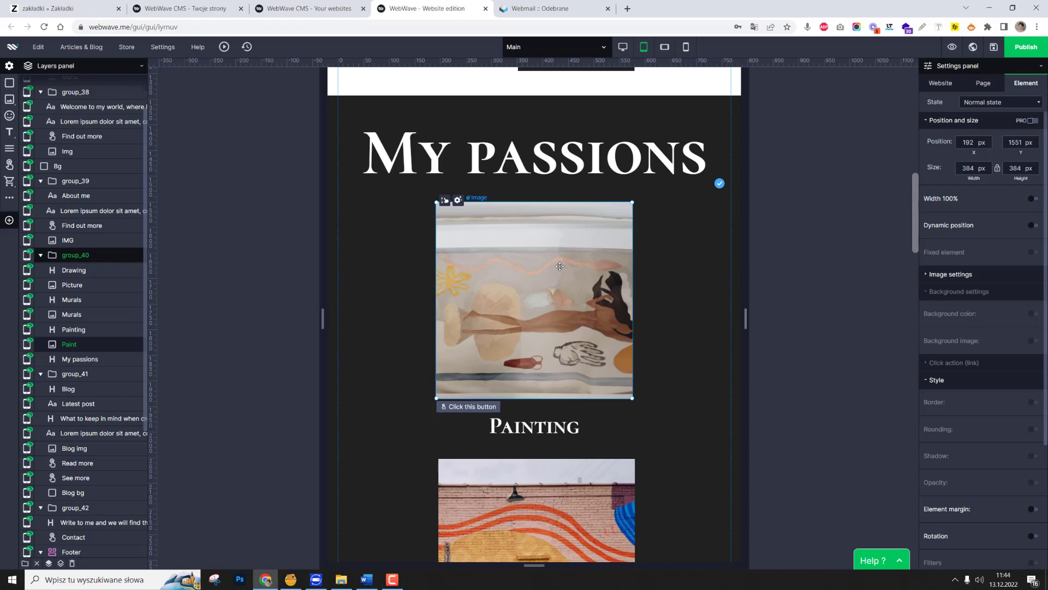
{"action": "left_click_drag", "start_coordinate": [529, 268], "coordinate": [462, 271]}
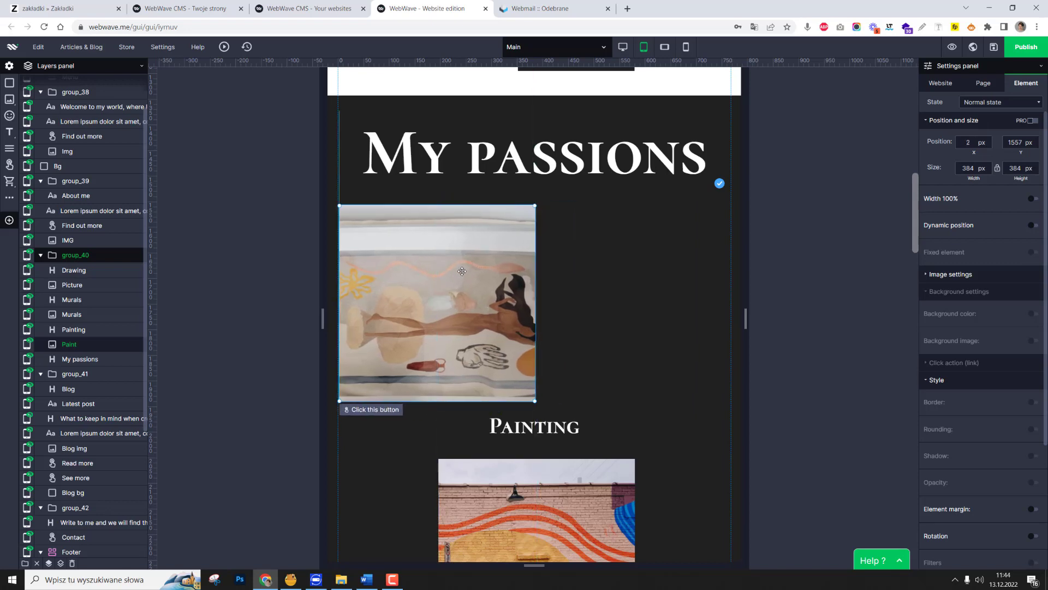
{"action": "mouse_move", "coordinate": [555, 492]}
{"action": "left_mouse_down"}
{"action": "mouse_move", "coordinate": [600, 435]}
{"action": "mouse_move", "coordinate": [610, 246]}
{"action": "left_mouse_up"}
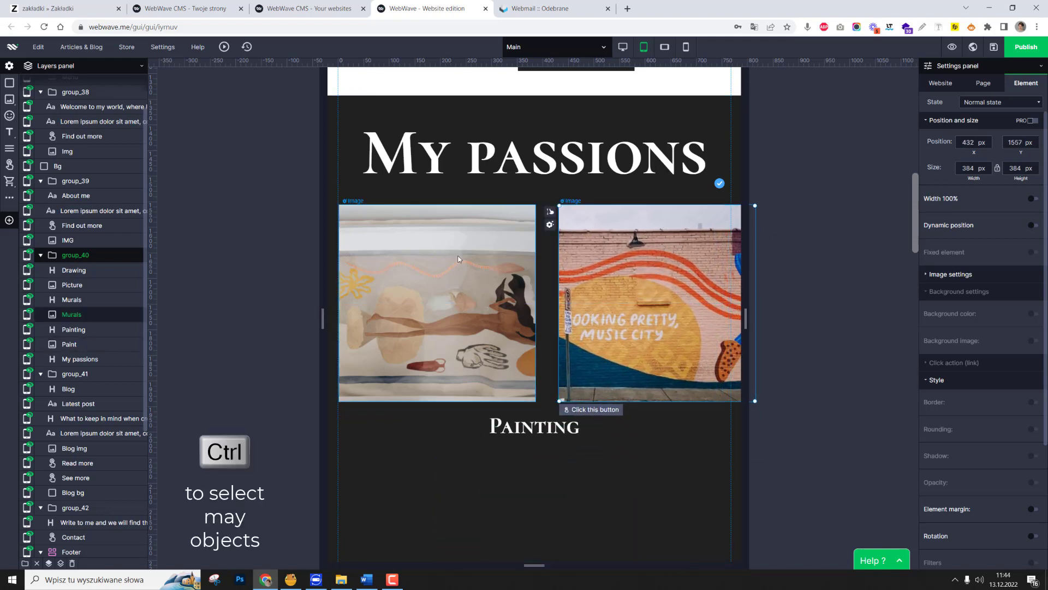
Resize the Painting and Murals images to 200 by 200 px and move the Murals image closer to the Painting image.
{"action": "left_click", "coordinate": [486, 262]}
{"action": "left_click", "coordinate": [621, 267], "text": "ctrl"}
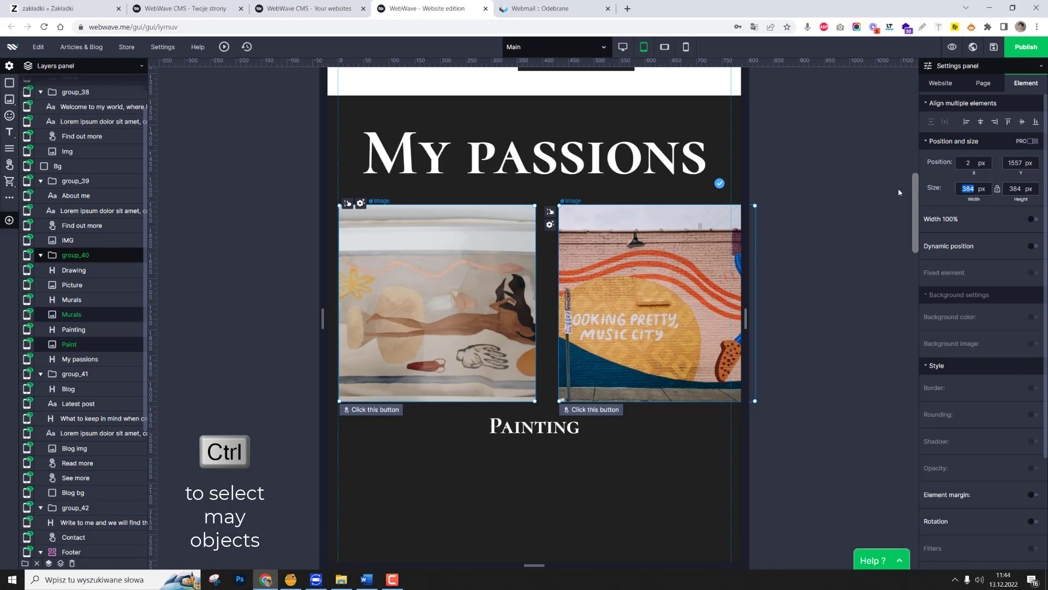
{"action": "type", "text": "200"}
{"action": "key", "text": "Tab"}
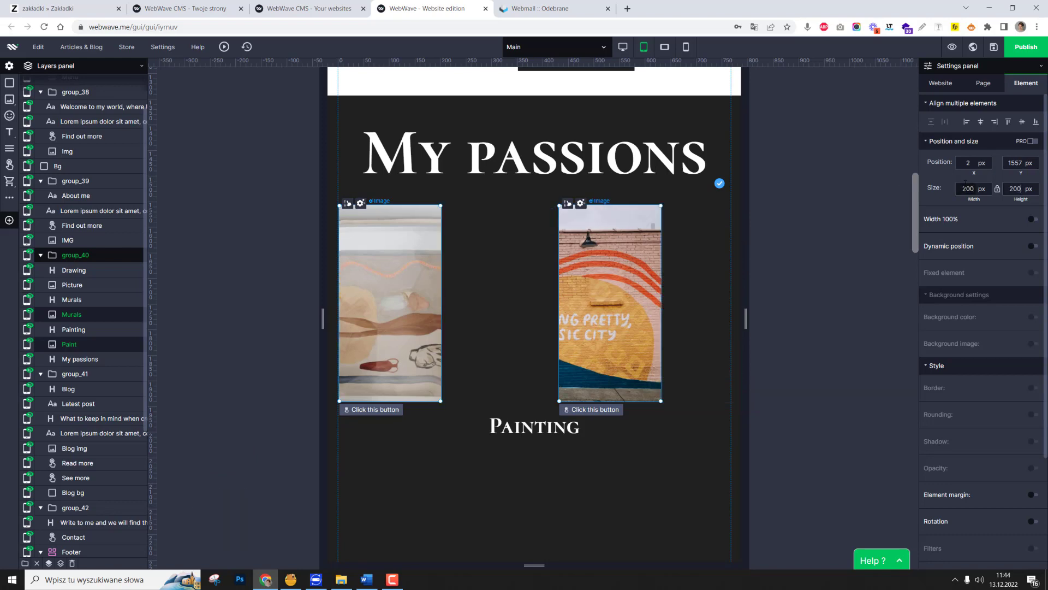
{"action": "type", "text": "200"}
{"action": "key", "text": "Return"}
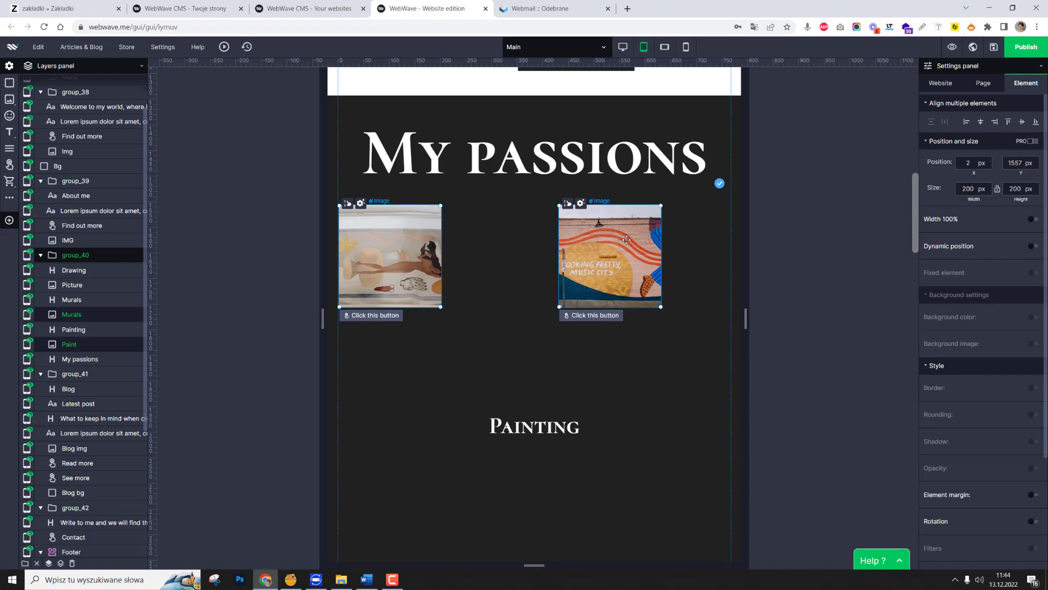
{"action": "left_click_drag", "start_coordinate": [622, 240], "coordinate": [520, 240]}
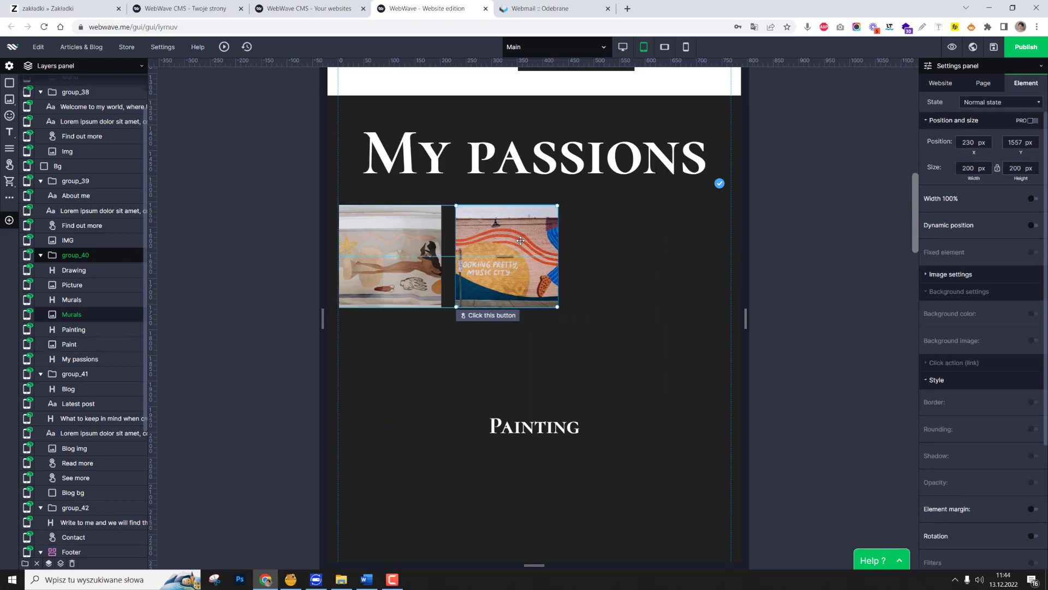
{"action": "left_click", "coordinate": [684, 391]}
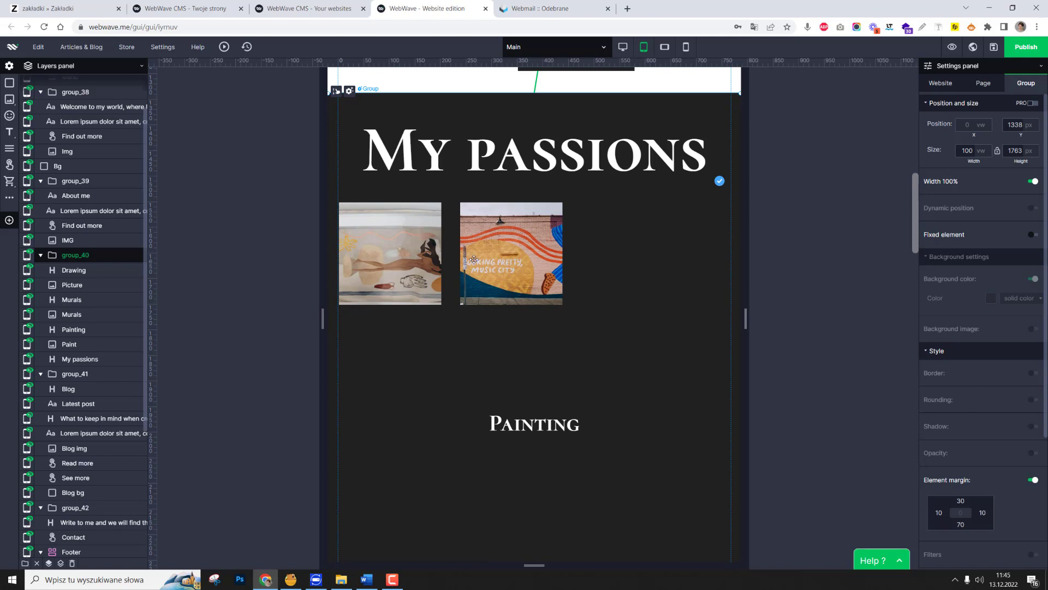
Undo the resizing and side-by-side placement of the Painting and Murals images.
{"action": "key", "text": "ctrl+z"}
{"action": "key", "text": "ctrl+z"}
{"action": "key", "text": "ctrl+z"}
{"action": "key", "text": "ctrl+z"}
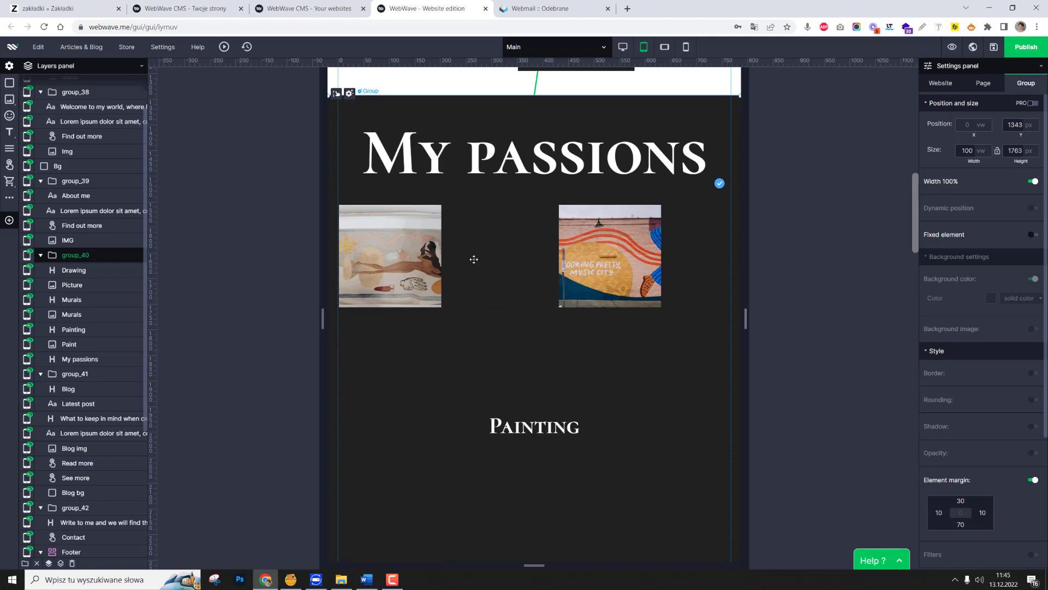
{"action": "key", "text": "ctrl+z"}
{"action": "key", "text": "ctrl+z"}
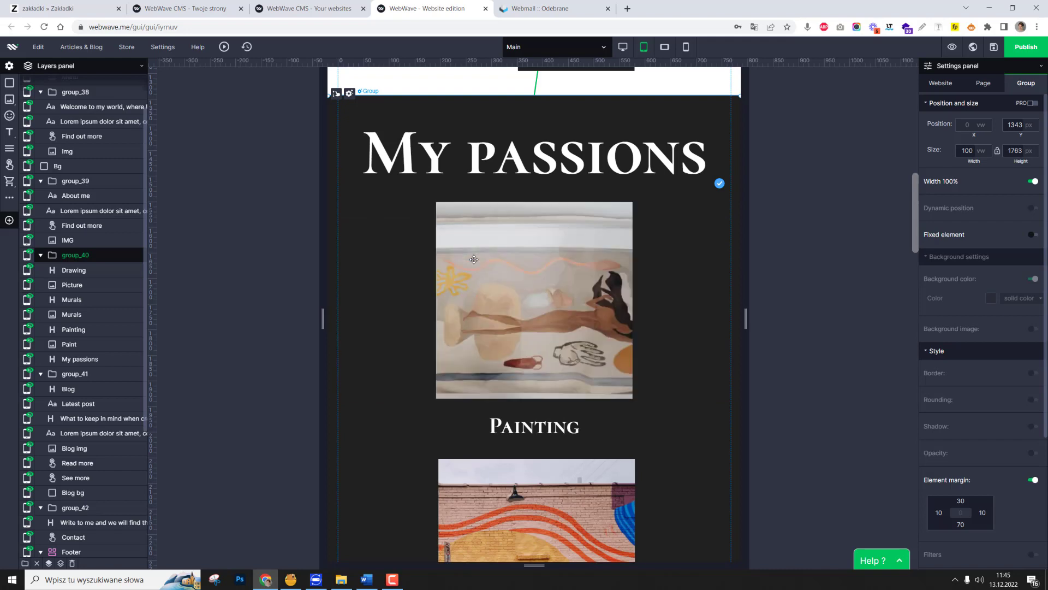
Move the Blog heading down and to the centre of the tablet page, at about X 114, Y 3145 px.
{"action": "scroll", "coordinate": [508, 249], "scroll_direction": "down", "scroll_amount": 12}
{"action": "left_click", "coordinate": [664, 313]}
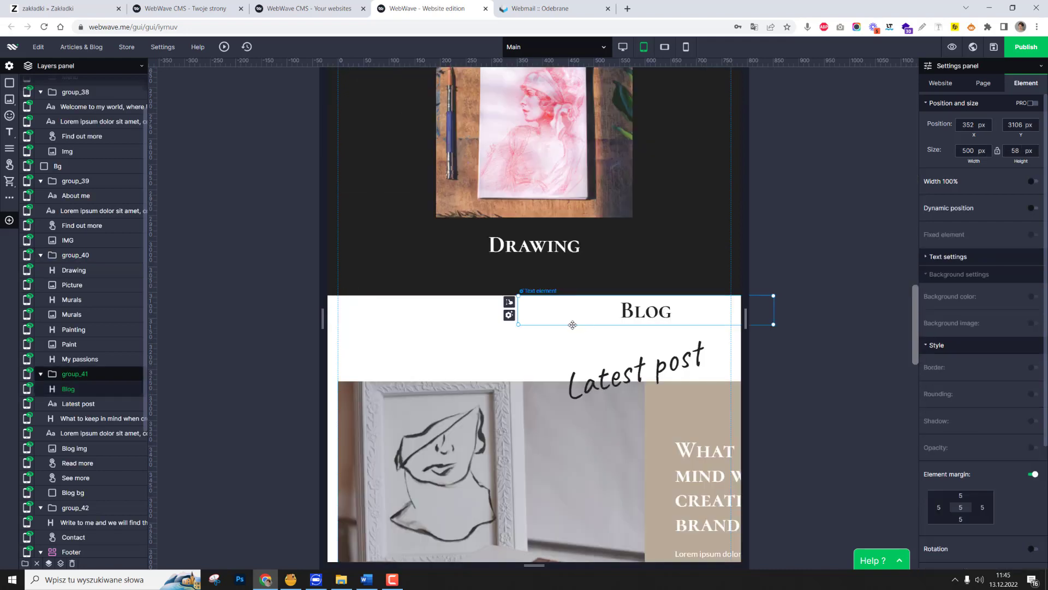
{"action": "left_click_drag", "start_coordinate": [572, 324], "coordinate": [450, 344]}
Narrow the blog post image from its right edge to about 355 px wide.
{"action": "scroll", "coordinate": [550, 339], "scroll_direction": "down", "scroll_amount": 3}
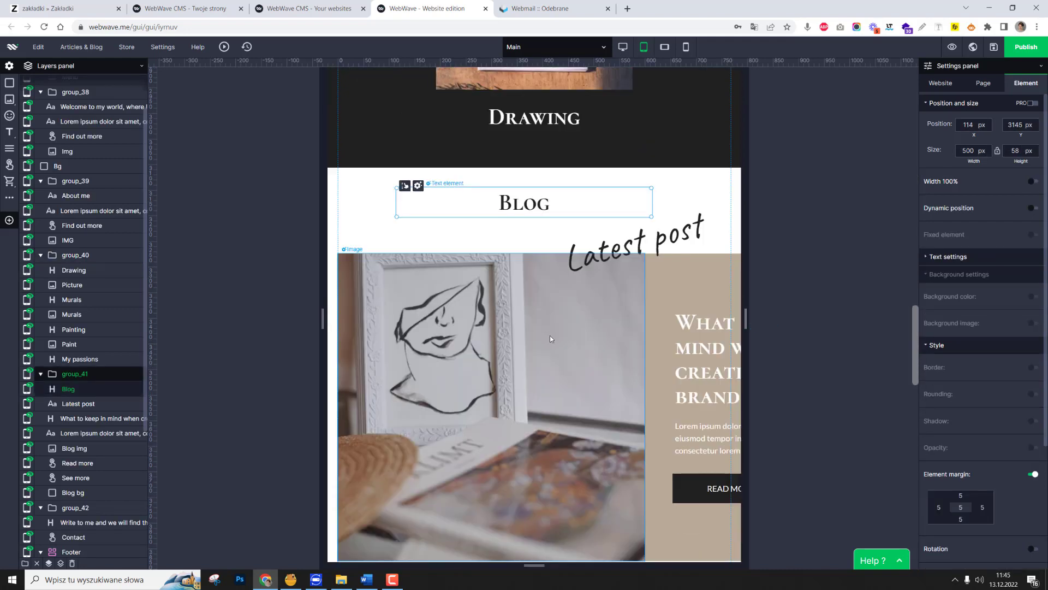
{"action": "left_click", "coordinate": [550, 339]}
{"action": "left_click_drag", "start_coordinate": [644, 325], "coordinate": [519, 325]}
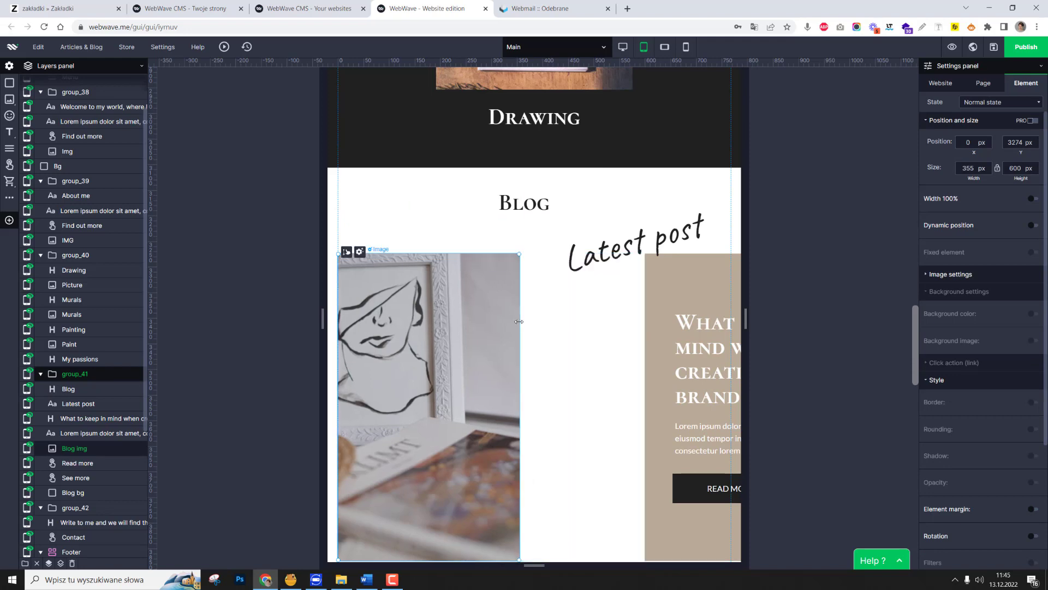
{"action": "scroll", "coordinate": [671, 180], "scroll_direction": "down", "scroll_amount": 3}
{"action": "left_click", "coordinate": [670, 178]}
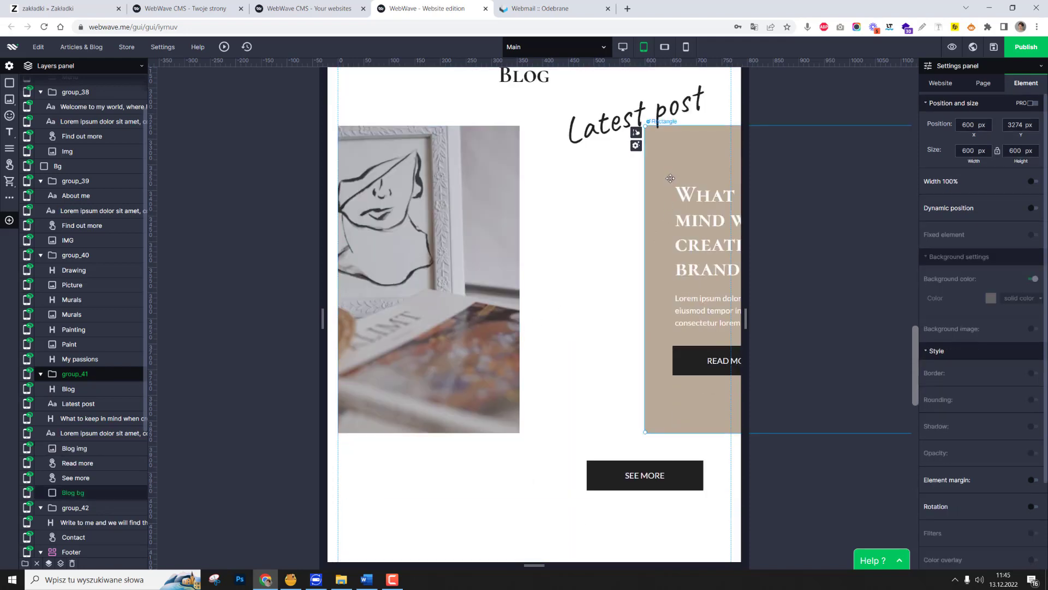
{"action": "left_click", "coordinate": [473, 423]}
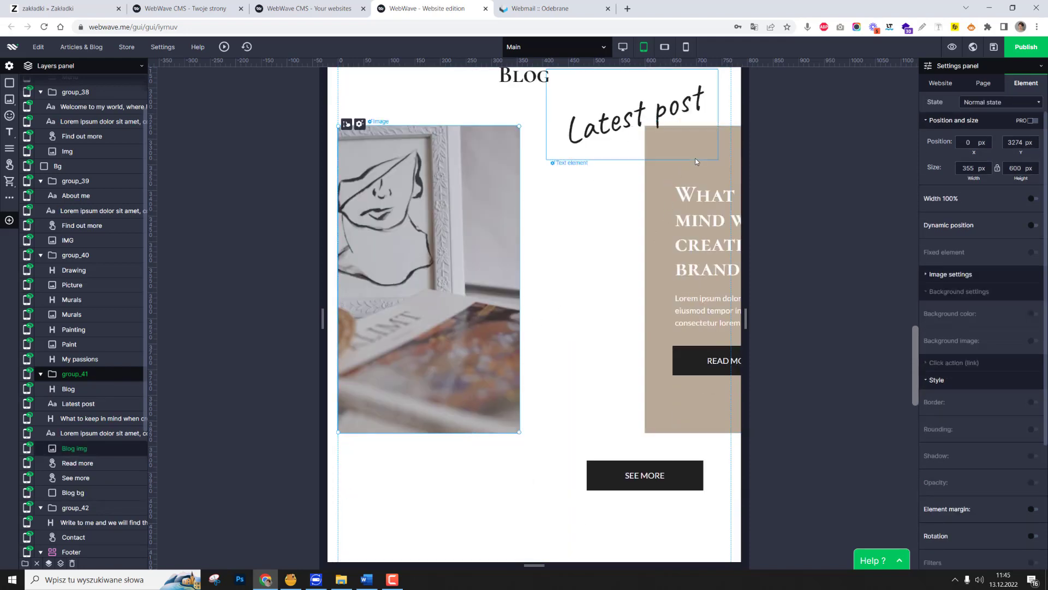
{"action": "left_click", "coordinate": [650, 126]}
{"action": "left_click", "coordinate": [701, 180]}
{"action": "left_click", "coordinate": [695, 309], "text": "ctrl"}
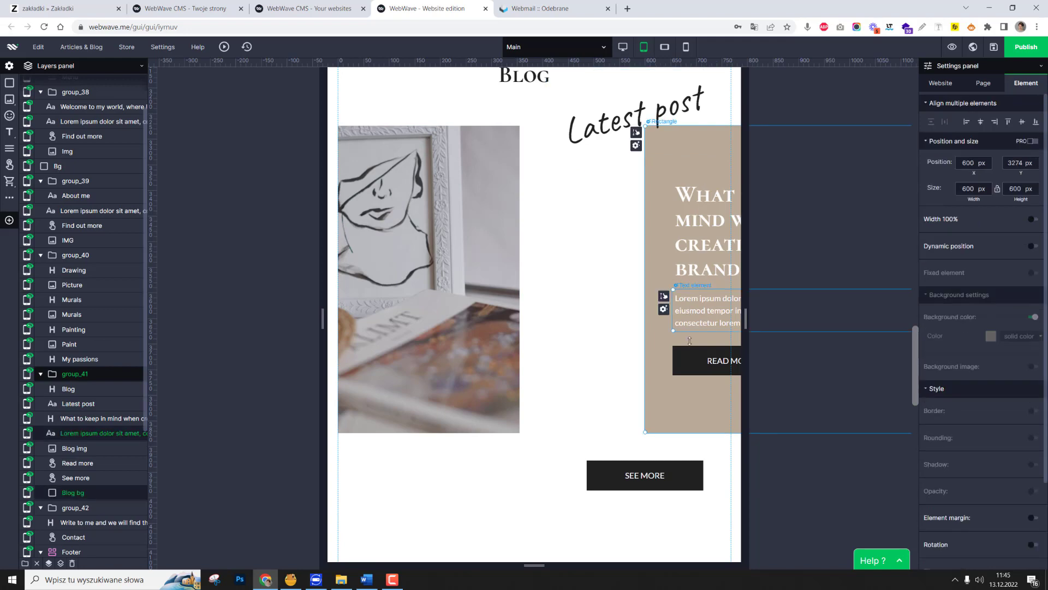
{"action": "left_click", "coordinate": [698, 359], "text": "ctrl"}
{"action": "left_click", "coordinate": [706, 205]}
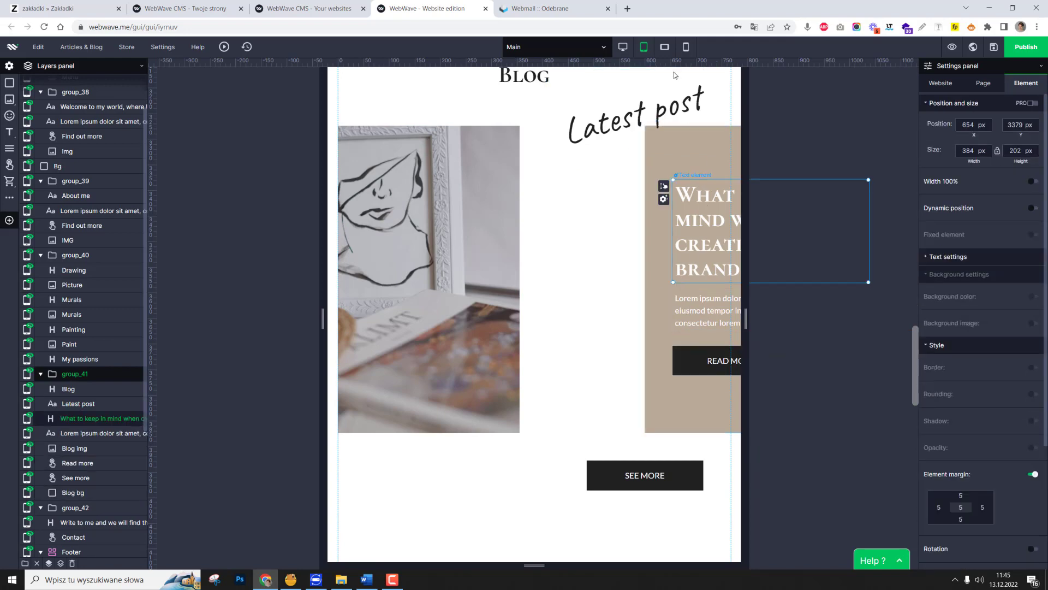
Switch to the desktop layout and open the background colour of the blog post's beige rectangle.
{"action": "left_click", "coordinate": [622, 48]}
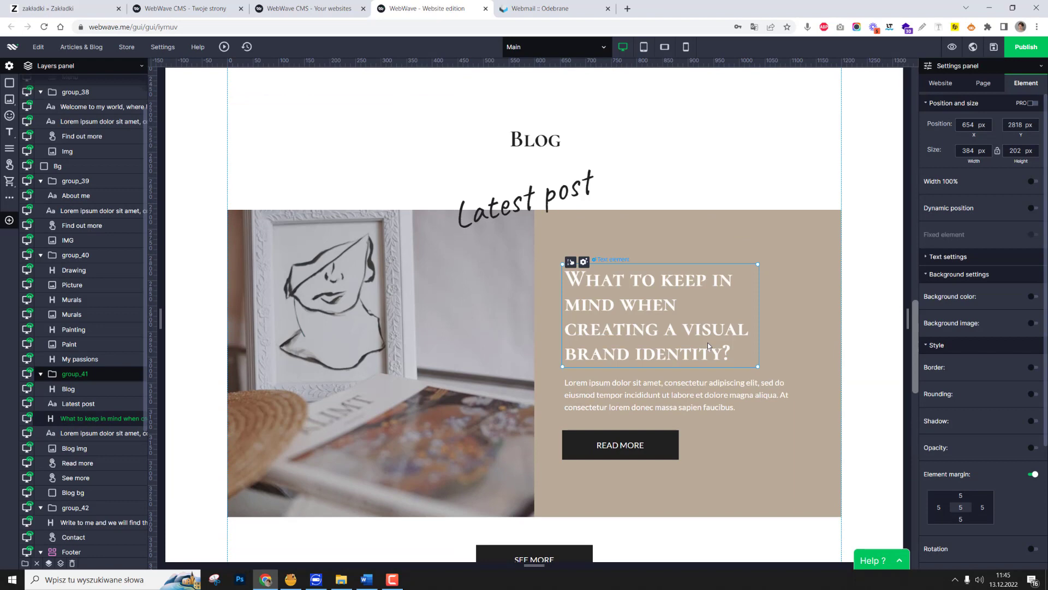
{"action": "left_click", "coordinate": [662, 307]}
{"action": "left_click", "coordinate": [636, 404]}
{"action": "left_click", "coordinate": [795, 487]}
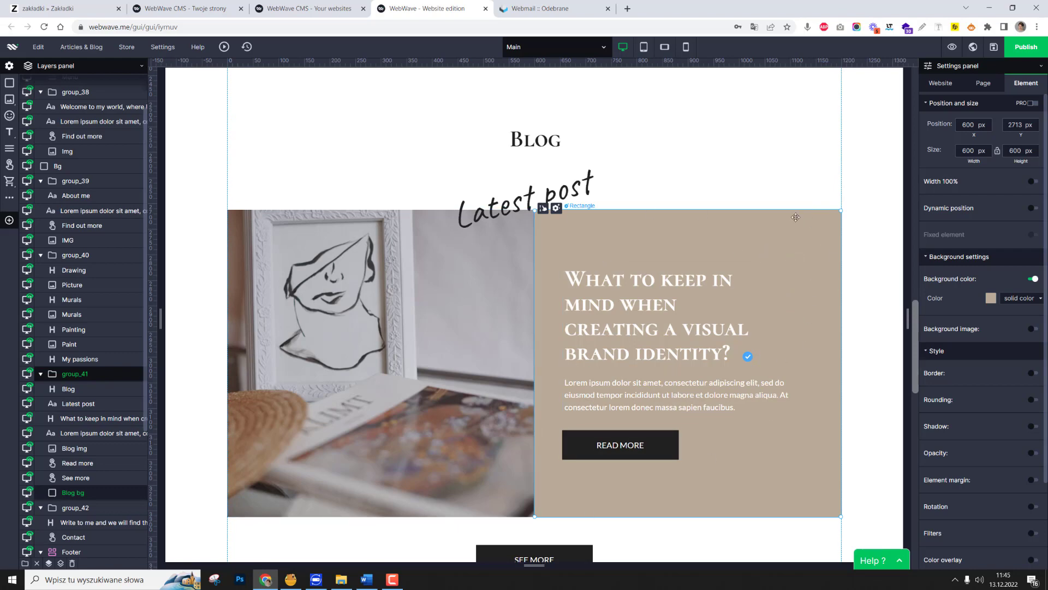
{"action": "right_click", "coordinate": [819, 242]}
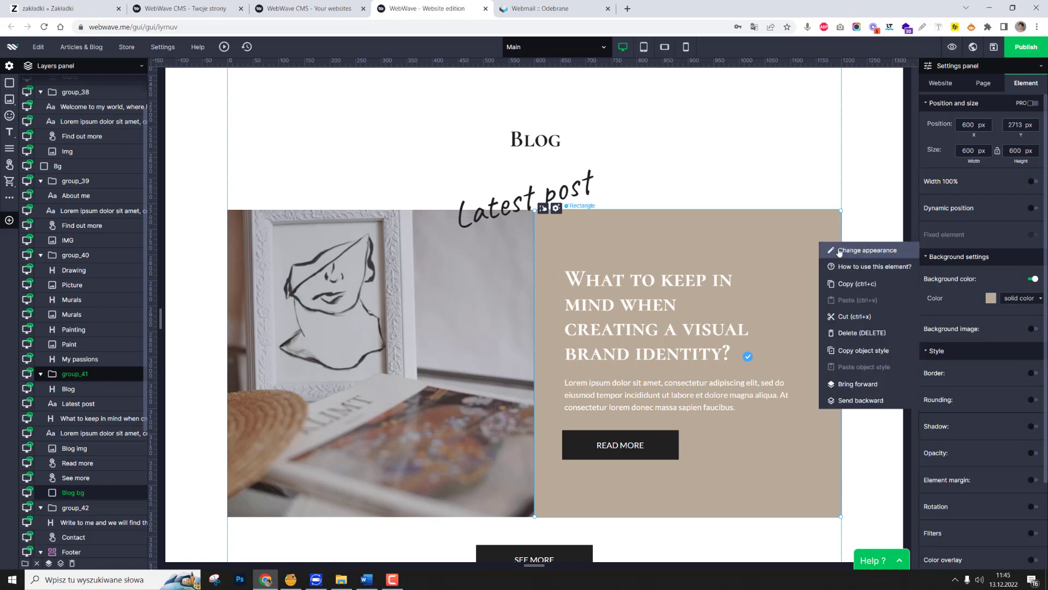
{"action": "scroll", "coordinate": [977, 245], "scroll_direction": "down", "scroll_amount": 1}
{"action": "left_click", "coordinate": [991, 277]}
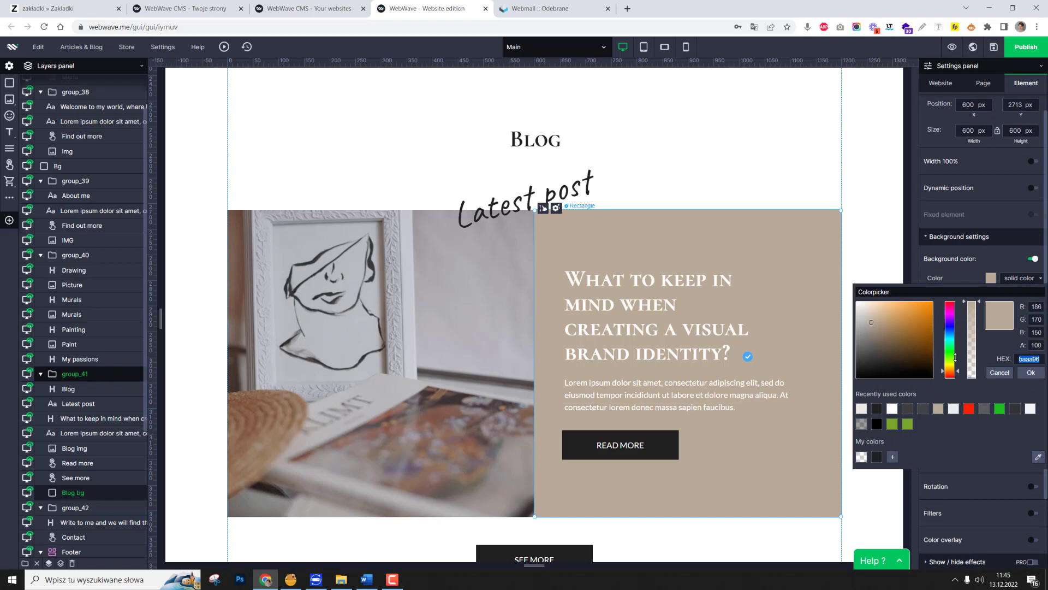
Group the blog post's heading, Lorem ipsum paragraph and Read more button on the desktop layout.
{"action": "left_click", "coordinate": [700, 299]}
{"action": "left_click", "coordinate": [687, 403], "text": "shift"}
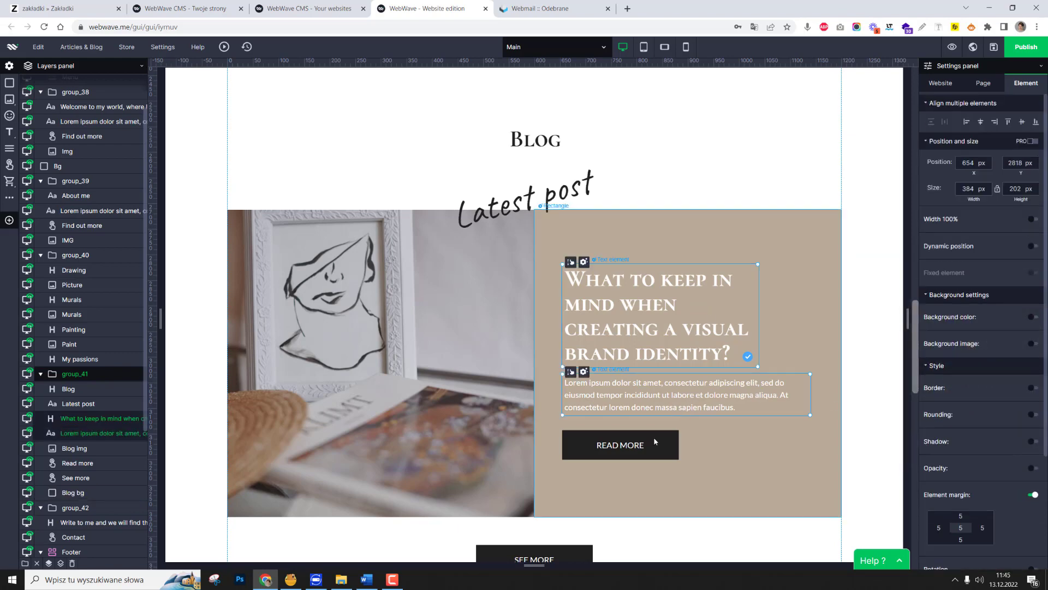
{"action": "left_click", "coordinate": [654, 437], "text": "shift"}
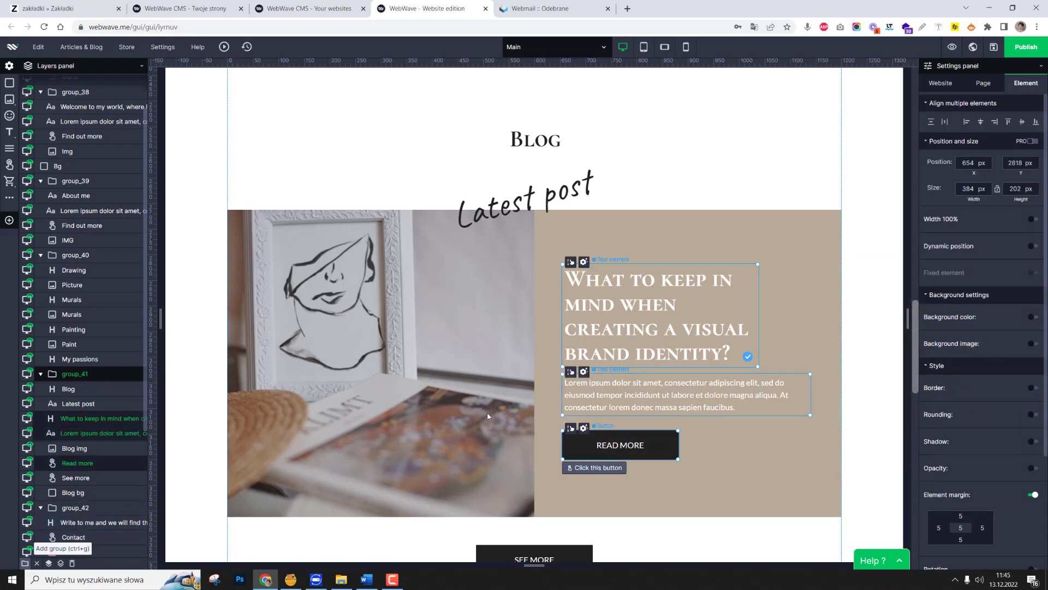
{"action": "key", "text": "ctrl+g"}
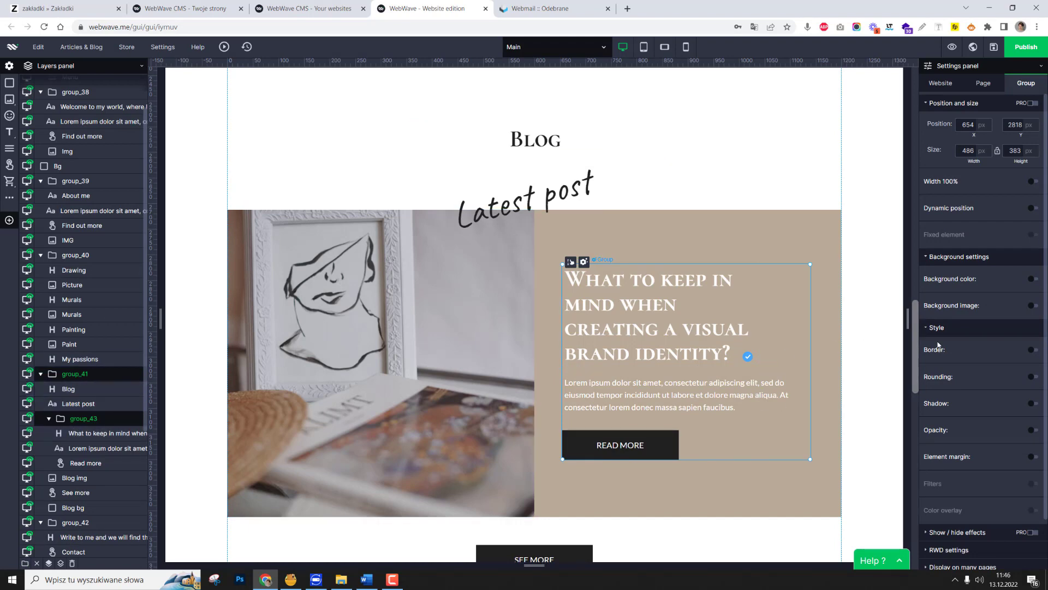
Give the new blog text group a solid beige background (baaa96) and delete the separate beige rectangle behind it.
{"action": "left_click", "coordinate": [1033, 279]}
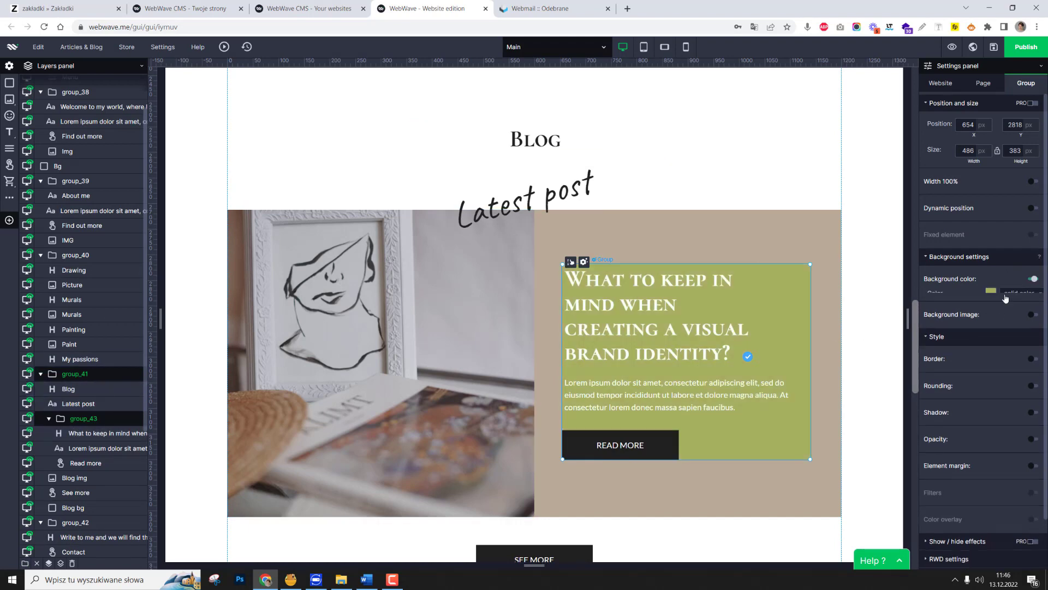
{"action": "left_click", "coordinate": [990, 299]}
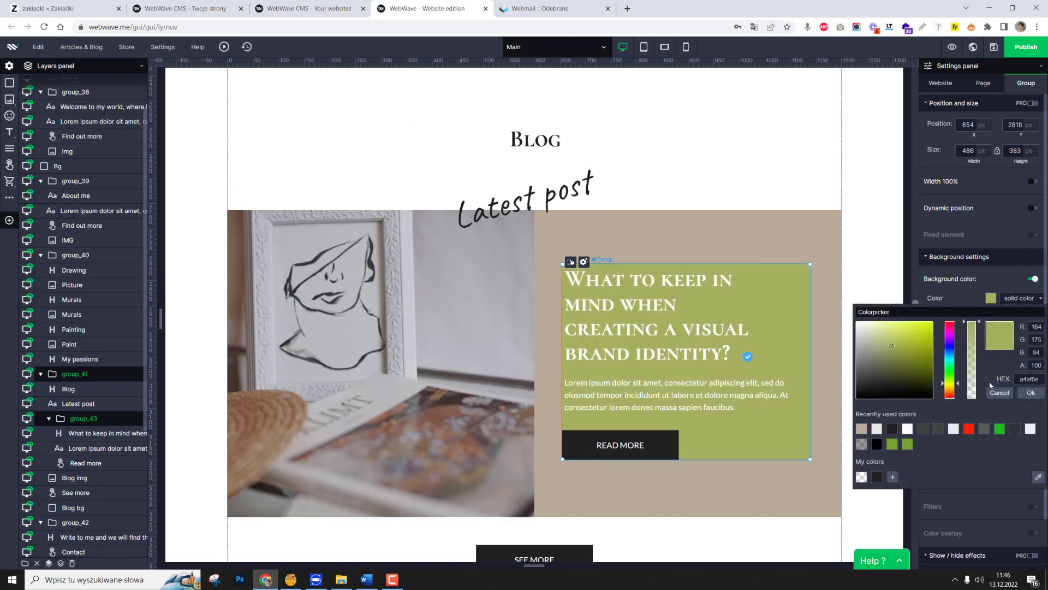
{"action": "left_click", "coordinate": [862, 428]}
{"action": "left_click", "coordinate": [1029, 393]}
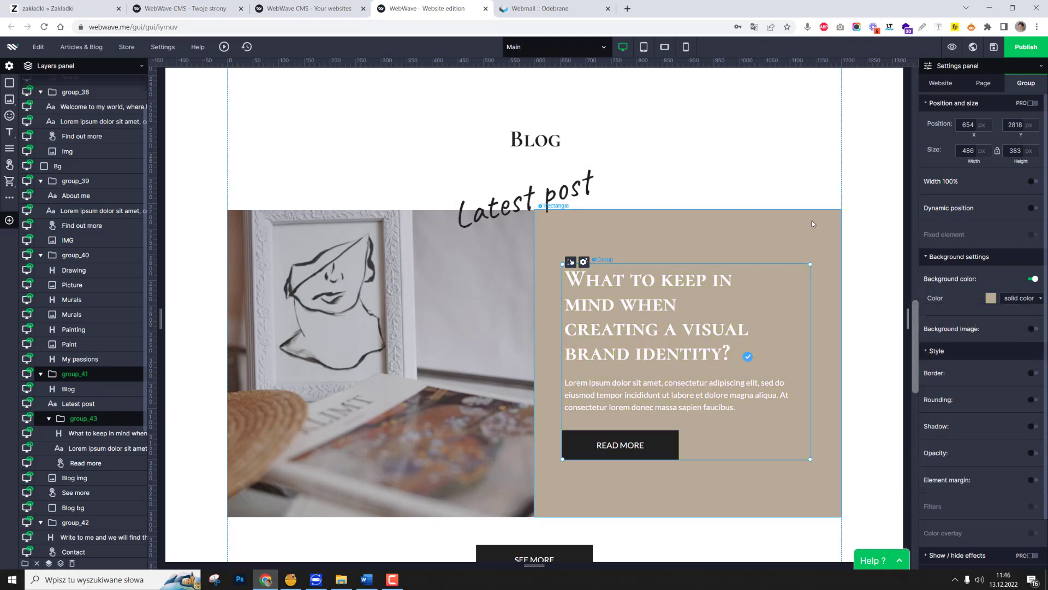
{"action": "left_click", "coordinate": [798, 220]}
{"action": "key", "text": "Delete"}
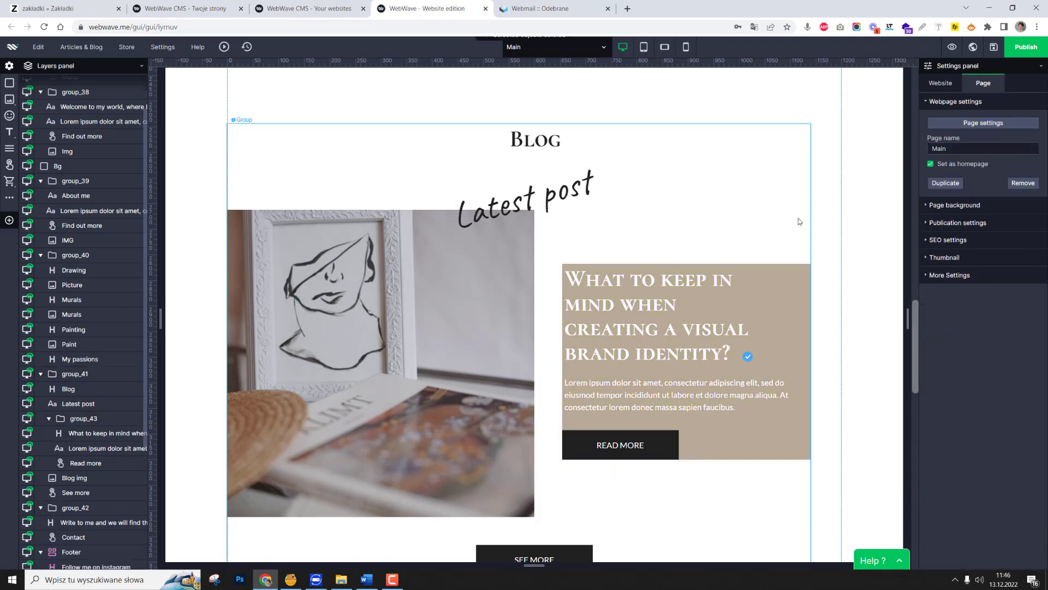
Enable the blog text group's element margin and set it to 70 on all sides.
{"action": "left_click", "coordinate": [742, 300]}
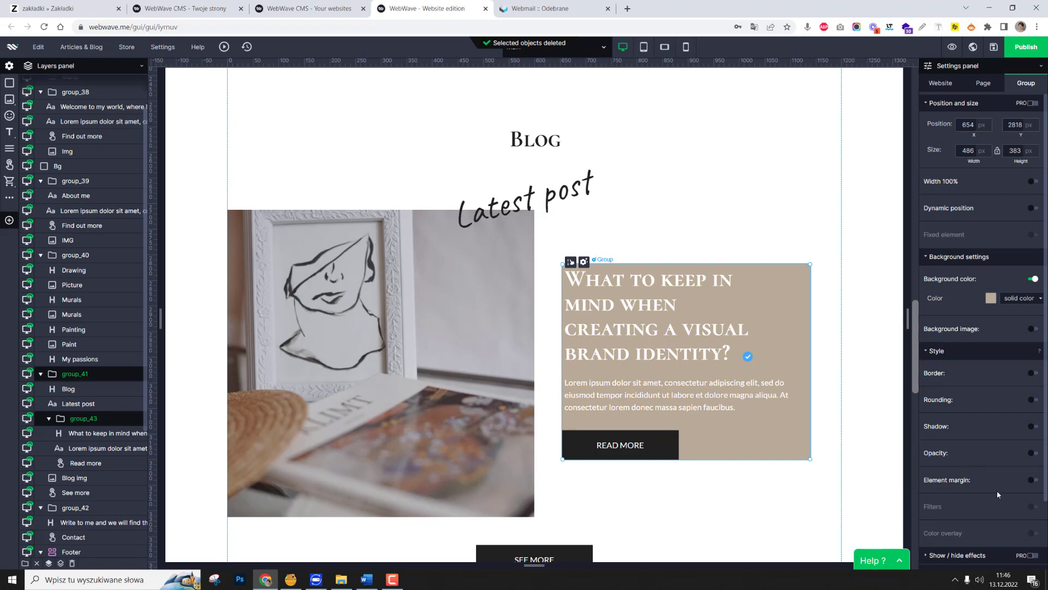
{"action": "scroll", "coordinate": [997, 491], "scroll_direction": "down", "scroll_amount": 2}
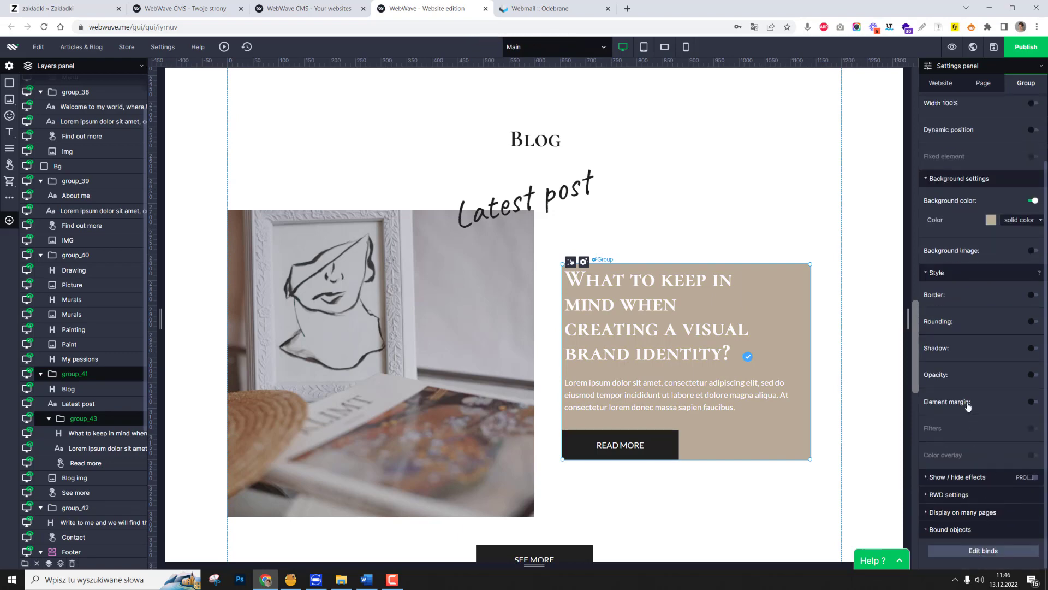
{"action": "left_click", "coordinate": [1032, 403]}
{"action": "scroll", "coordinate": [975, 420], "scroll_direction": "down", "scroll_amount": 1}
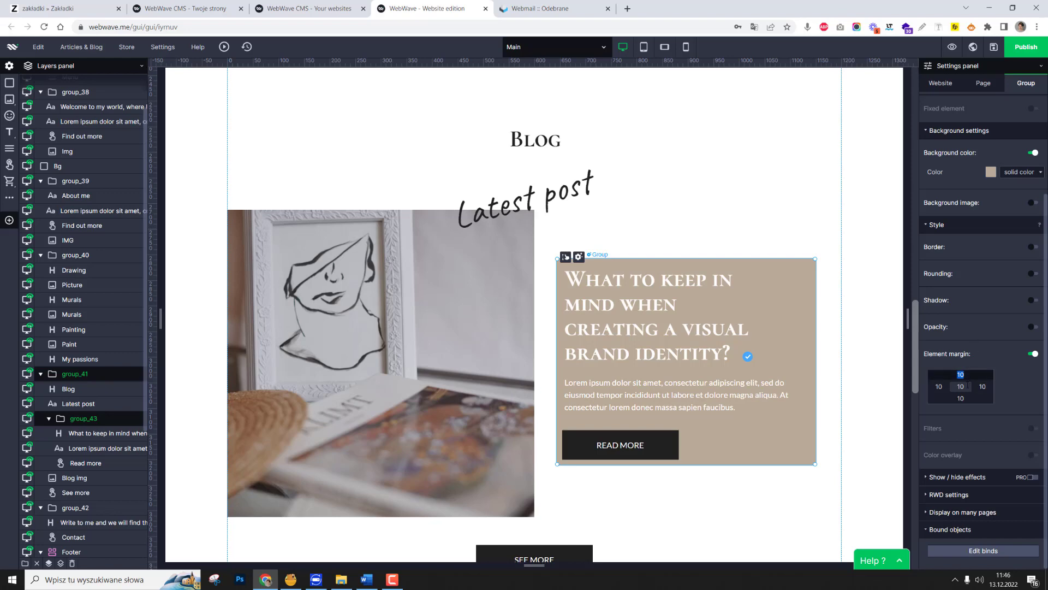
{"action": "type", "text": "50"}
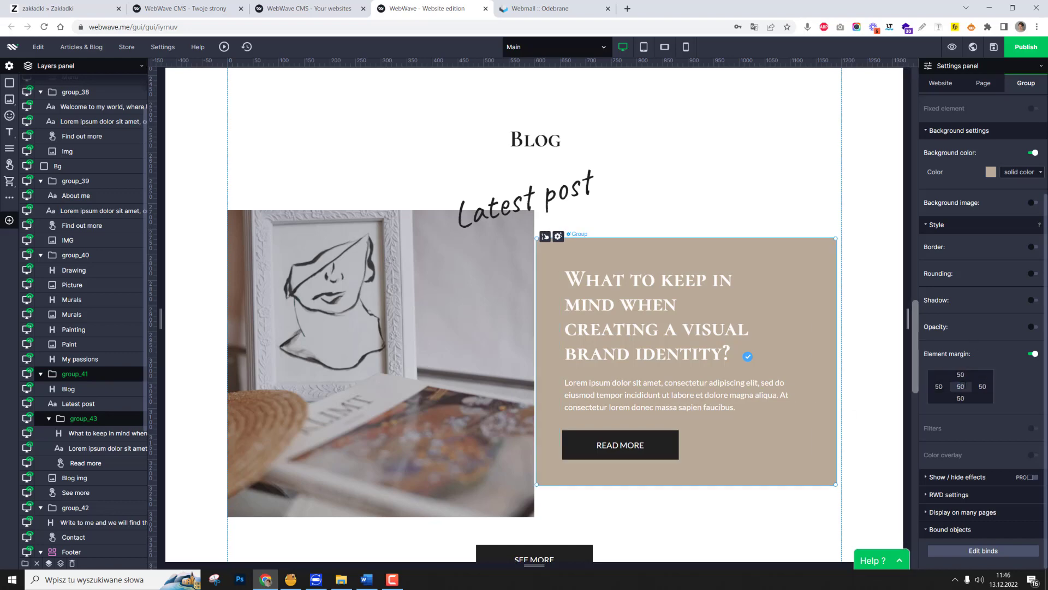
{"action": "type", "text": "70"}
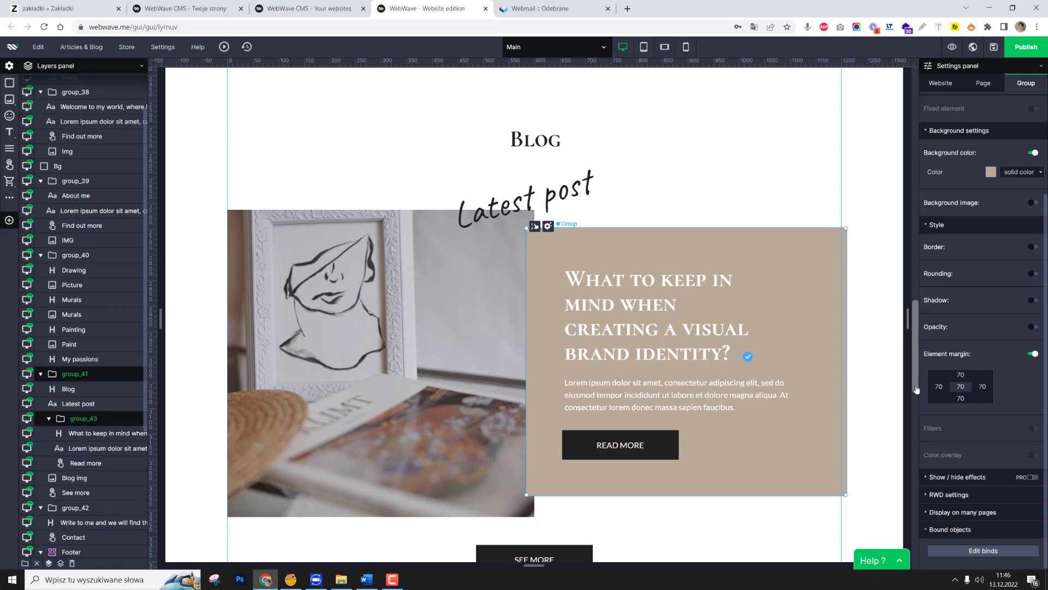
Move the blog text group so its right edge meets the desktop page guide and it is vertically centred on the blog image.
{"action": "left_click_drag", "start_coordinate": [815, 415], "coordinate": [807, 415]}
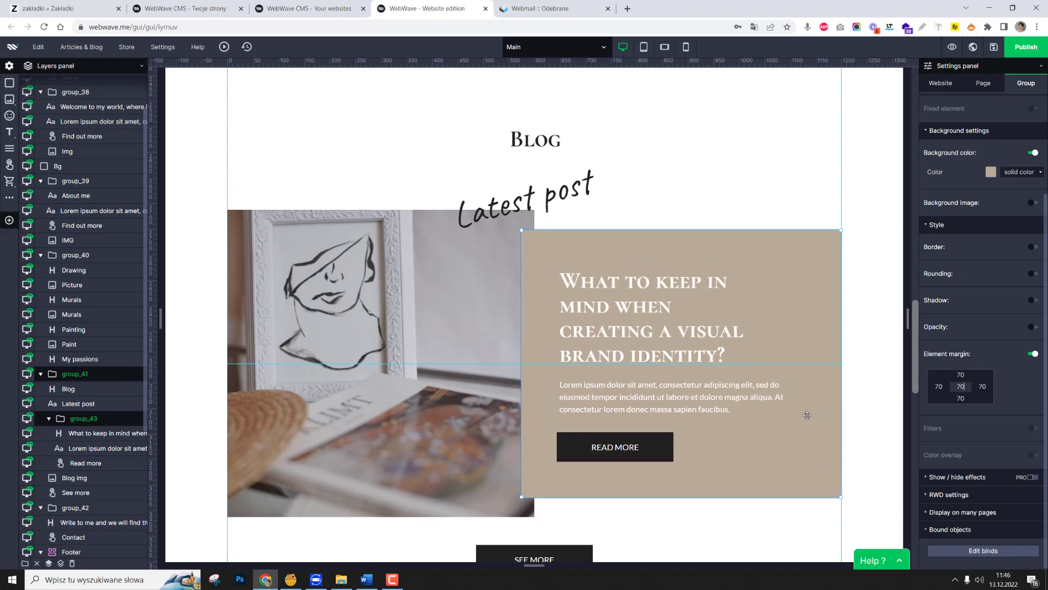
{"action": "left_click", "coordinate": [850, 422]}
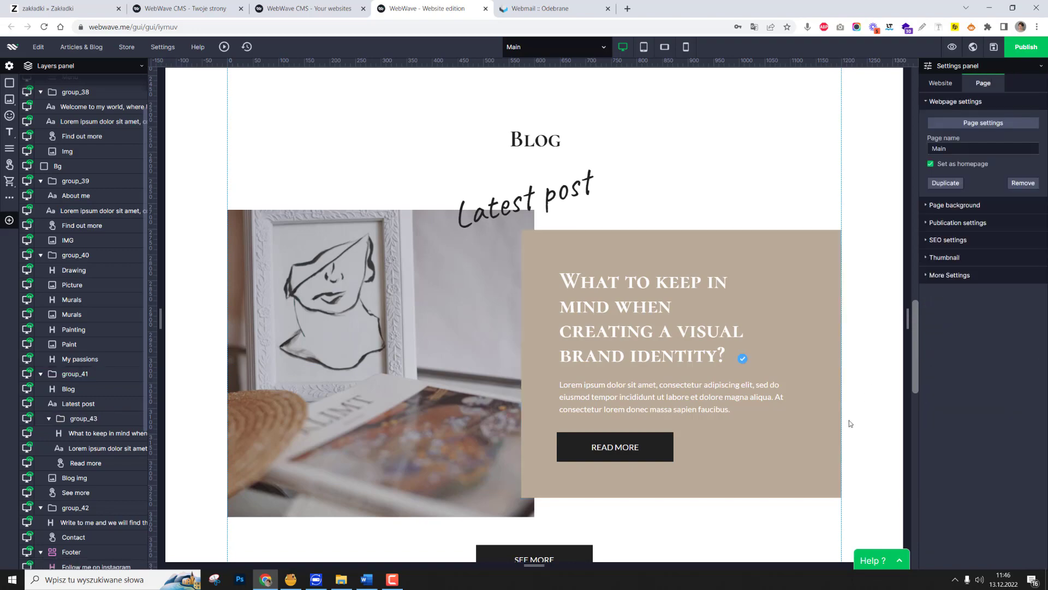
{"action": "scroll", "coordinate": [849, 422], "scroll_direction": "down", "scroll_amount": 3}
{"action": "scroll", "coordinate": [849, 423], "scroll_direction": "up", "scroll_amount": 3}
{"action": "scroll", "coordinate": [567, 299], "scroll_direction": "down", "scroll_amount": 2}
{"action": "scroll", "coordinate": [568, 300], "scroll_direction": "up", "scroll_amount": 3}
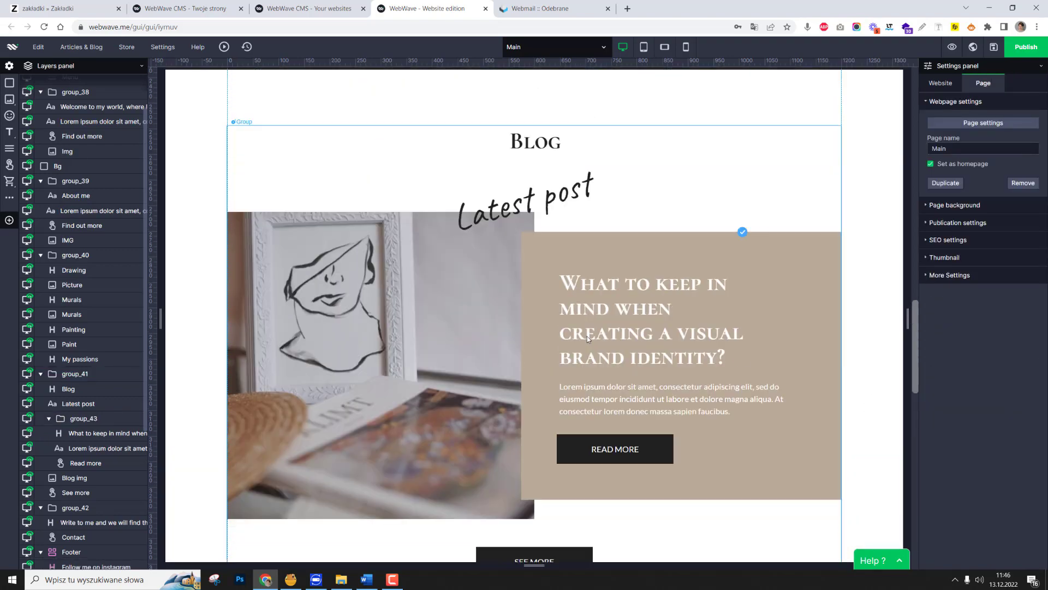
Switch to the tablet layout and move the beige blog text group below the blog post image.
{"action": "left_click", "coordinate": [644, 48]}
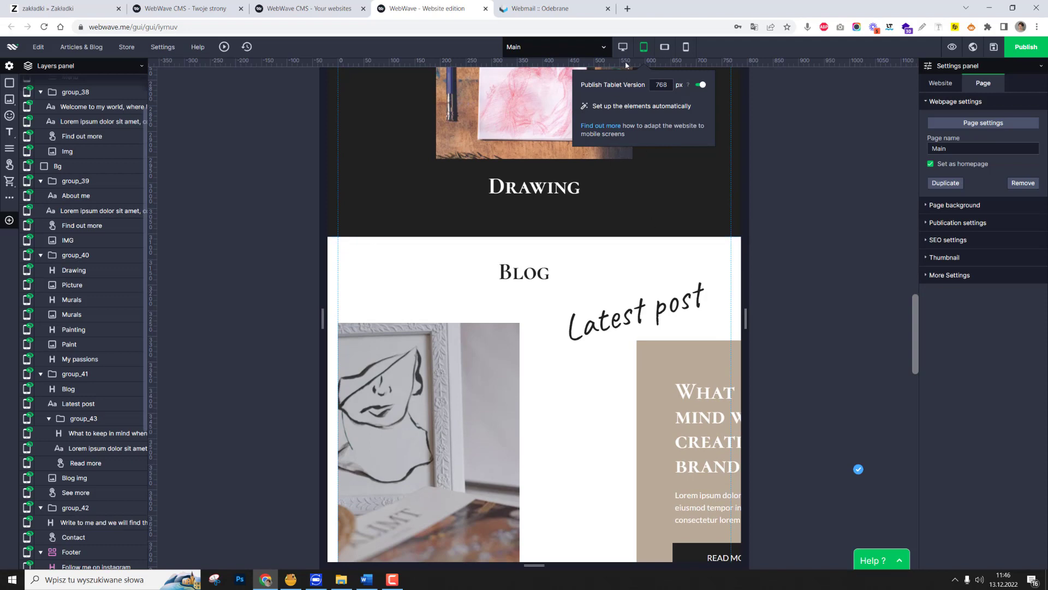
{"action": "scroll", "coordinate": [692, 347], "scroll_direction": "up", "scroll_amount": 2}
{"action": "scroll", "coordinate": [692, 347], "scroll_direction": "down", "scroll_amount": 3}
{"action": "left_click", "coordinate": [668, 293]}
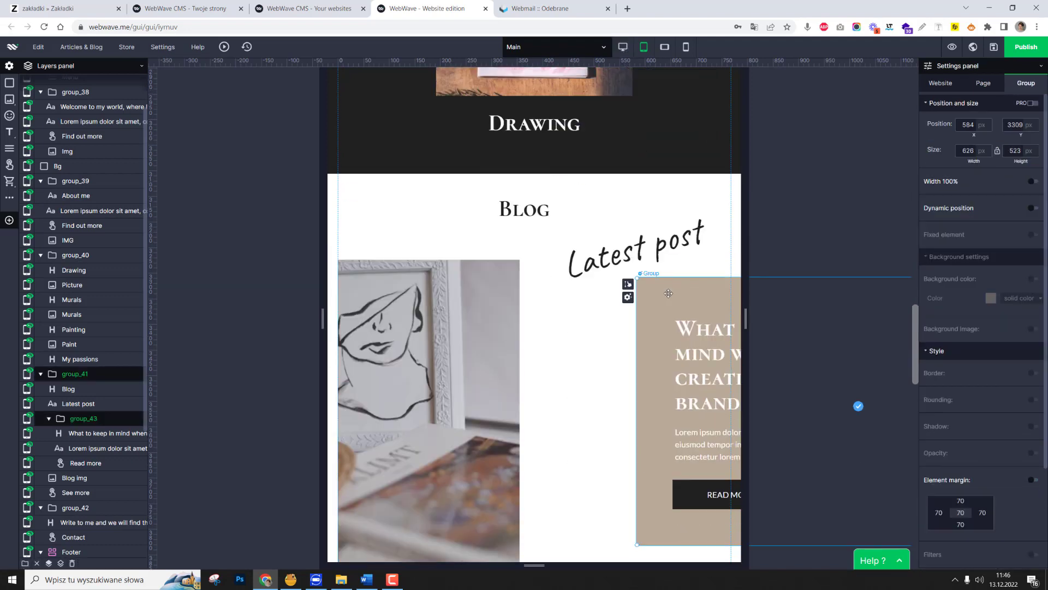
{"action": "left_click_drag", "start_coordinate": [687, 294], "coordinate": [418, 381]}
Move the See more button below the beige blog text group, to about X 287, Y 4575 px.
{"action": "left_click", "coordinate": [630, 353]}
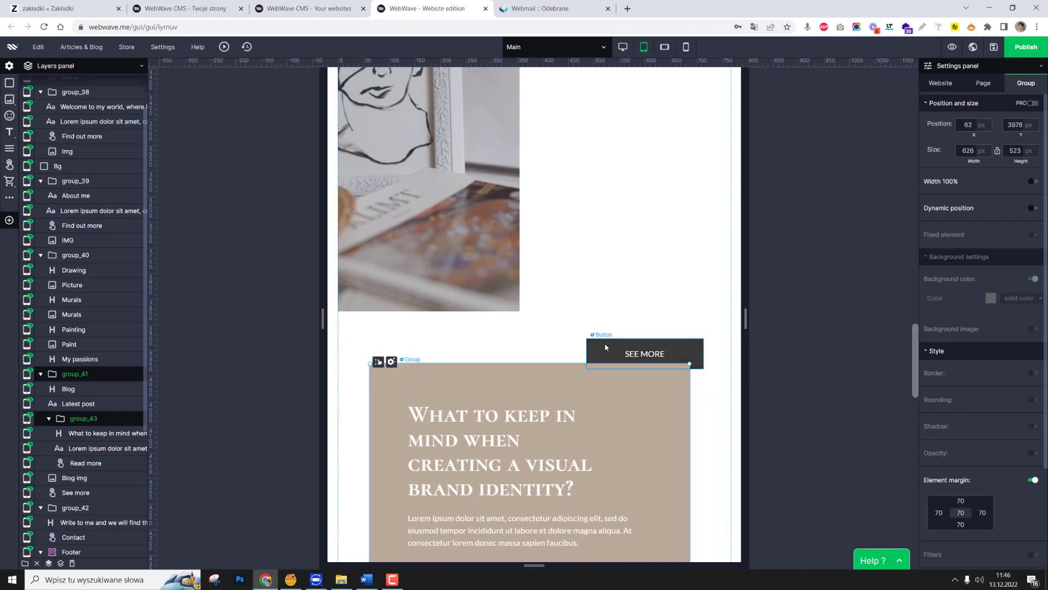
{"action": "left_click_drag", "start_coordinate": [599, 588], "coordinate": [600, 588]}
{"action": "left_click", "coordinate": [675, 345]}
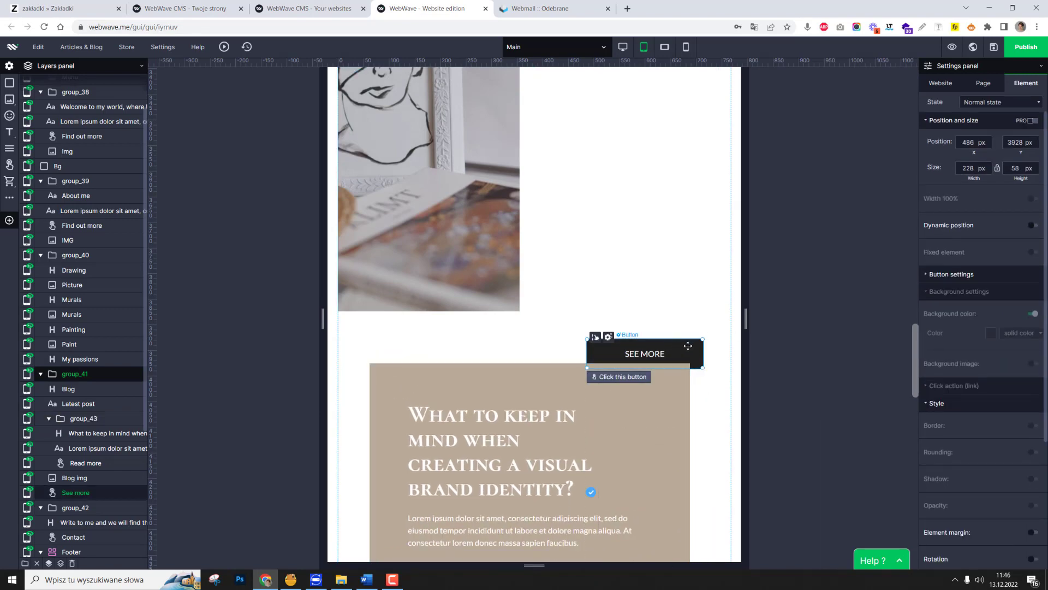
{"action": "mouse_move", "coordinate": [686, 347]}
{"action": "left_mouse_down"}
{"action": "mouse_move", "coordinate": [620, 588]}
{"action": "mouse_move", "coordinate": [568, 554]}
{"action": "mouse_move", "coordinate": [573, 520]}
{"action": "left_mouse_up"}
{"action": "scroll", "coordinate": [558, 388], "scroll_direction": "up", "scroll_amount": 7}
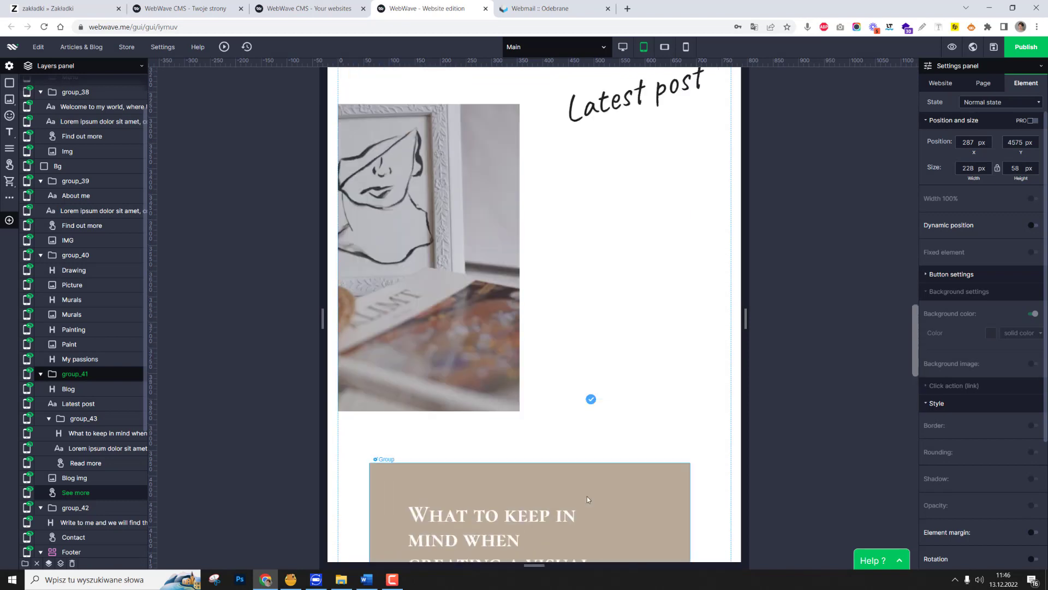
Widen the blog post image from its right edge to the full 768 px tablet page width.
{"action": "left_click", "coordinate": [519, 360]}
{"action": "left_click_drag", "start_coordinate": [603, 365], "coordinate": [727, 378]}
{"action": "scroll", "coordinate": [659, 370], "scroll_direction": "down", "scroll_amount": 4}
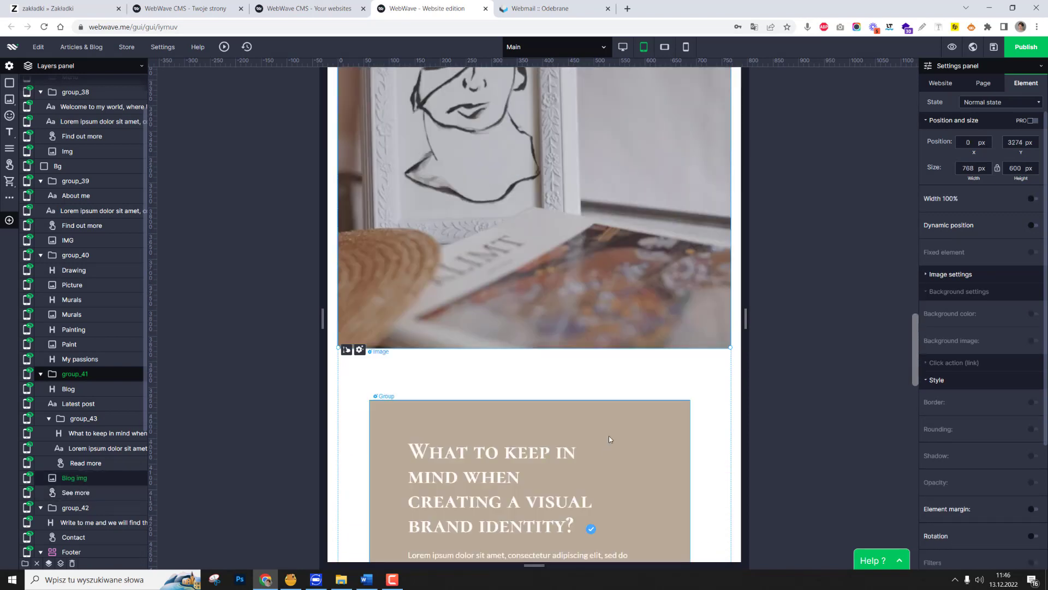
Move the beige blog text group up to overlap the lower part of the image, at about X 86, Y 3593 px.
{"action": "left_click", "coordinate": [608, 436]}
{"action": "left_click_drag", "start_coordinate": [608, 436], "coordinate": [639, 242]}
{"action": "scroll", "coordinate": [657, 309], "scroll_direction": "up", "scroll_amount": 5}
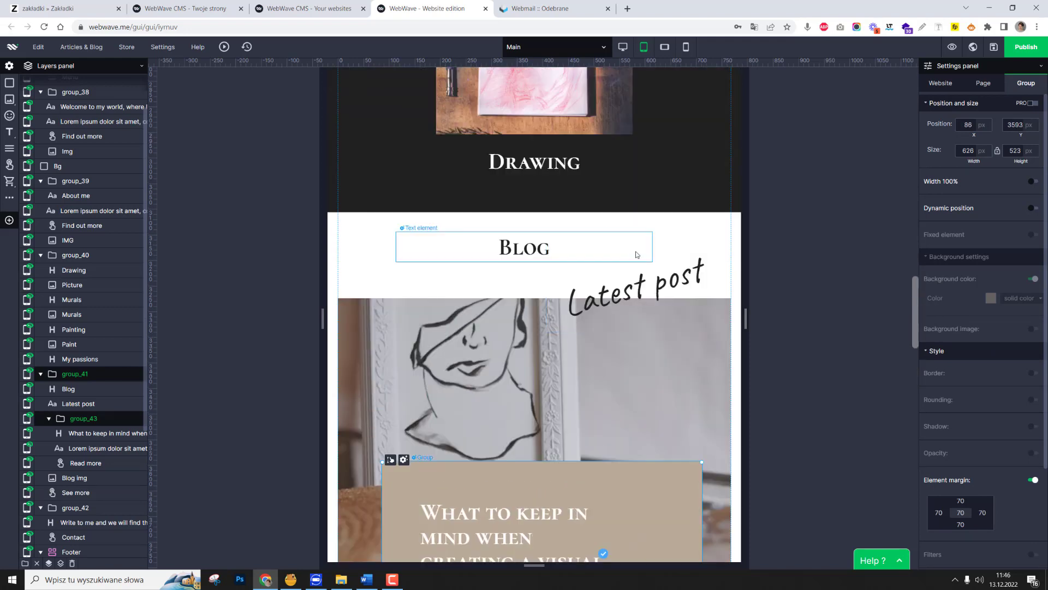
Move the Latest post text onto the beige group's upper edge at about X 384, Y 3475 px, and shift the group to X 80.
{"action": "left_click", "coordinate": [638, 255]}
{"action": "left_click_drag", "start_coordinate": [672, 296], "coordinate": [553, 442]}
{"action": "scroll", "coordinate": [557, 437], "scroll_direction": "down", "scroll_amount": 3}
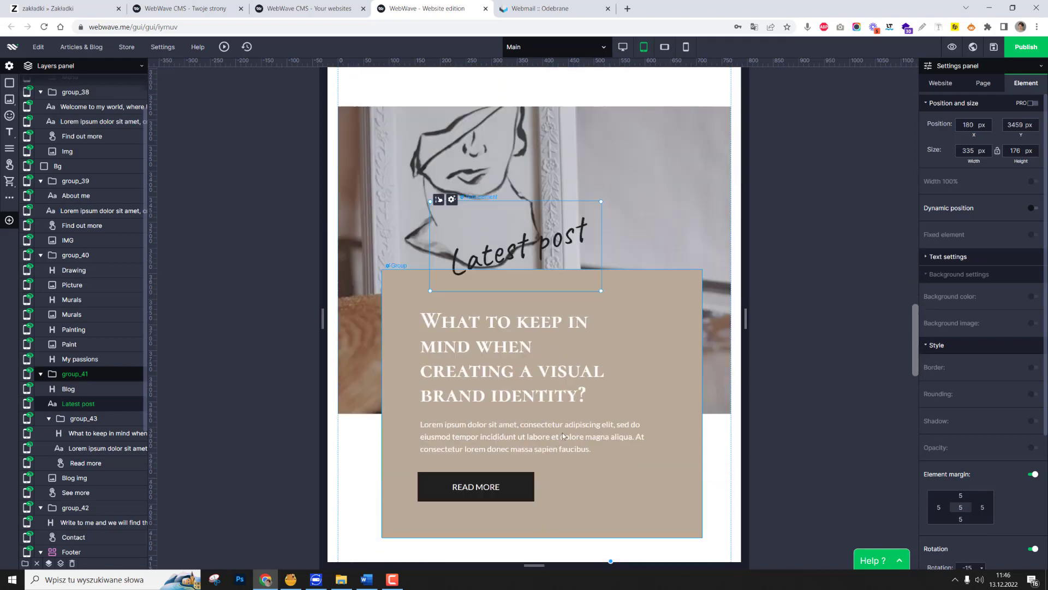
{"action": "left_click", "coordinate": [644, 398]}
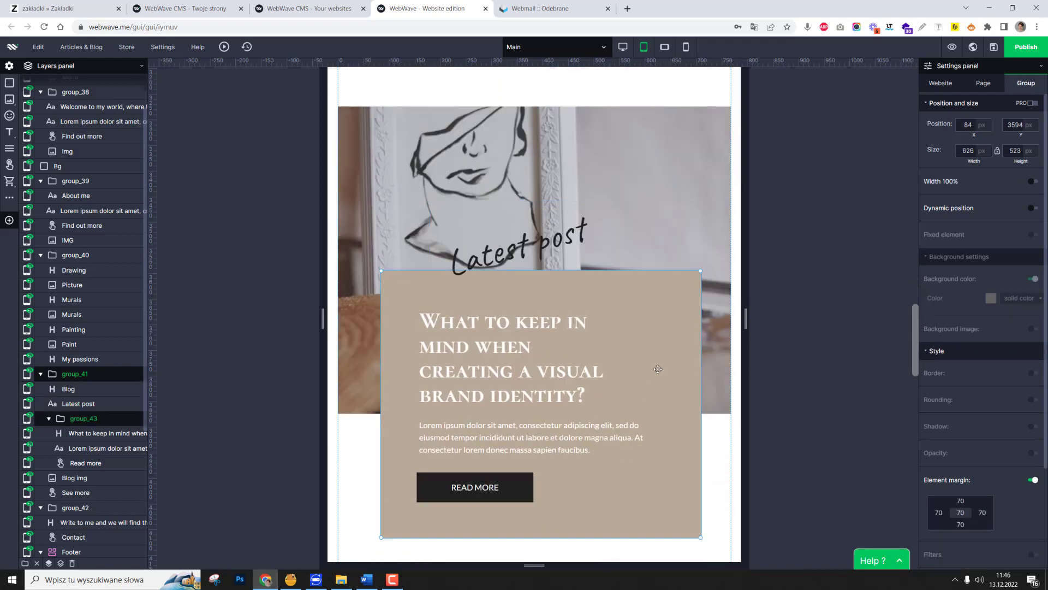
{"action": "left_click_drag", "start_coordinate": [547, 244], "coordinate": [657, 248]}
Move the See more button up beneath the beige blog text group, to about X 279, Y 4177 px.
{"action": "scroll", "coordinate": [601, 327], "scroll_direction": "down", "scroll_amount": 6}
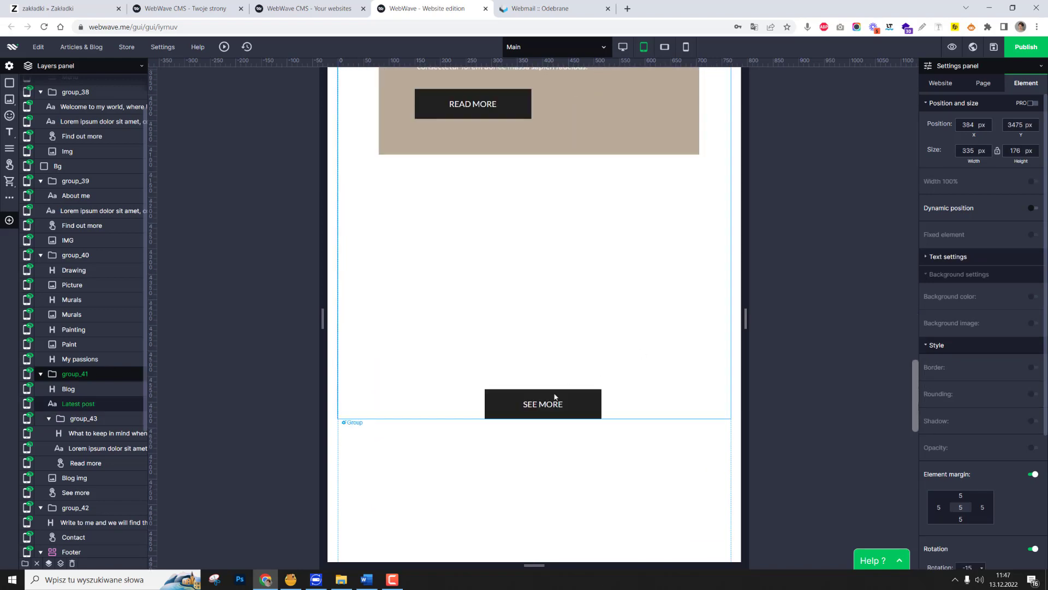
{"action": "left_click", "coordinate": [549, 404]}
{"action": "left_click_drag", "start_coordinate": [549, 407], "coordinate": [546, 202]}
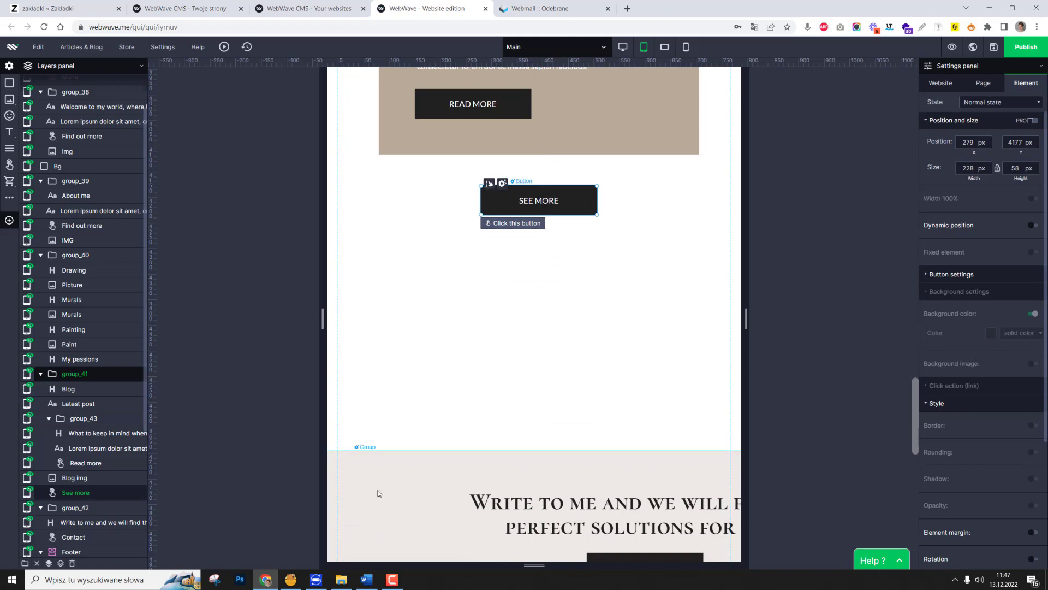
Move the "Write to me" contact section up below the See more button, to about Y 4393 px.
{"action": "left_click", "coordinate": [353, 458]}
{"action": "left_click_drag", "start_coordinate": [337, 452], "coordinate": [371, 284]}
{"action": "scroll", "coordinate": [500, 408], "scroll_direction": "up", "scroll_amount": 5}
{"action": "scroll", "coordinate": [497, 404], "scroll_direction": "up", "scroll_amount": 5}
{"action": "scroll", "coordinate": [507, 371], "scroll_direction": "down", "scroll_amount": 8}
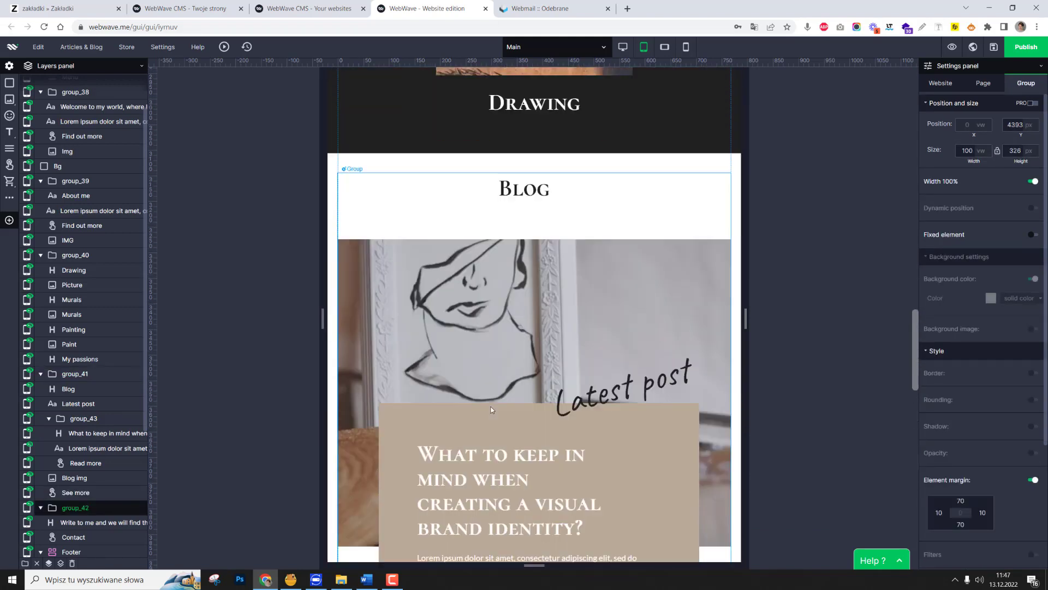
Select the beige blog text group together with the See more button and bring up their bound objects settings.
{"action": "left_click", "coordinate": [633, 404]}
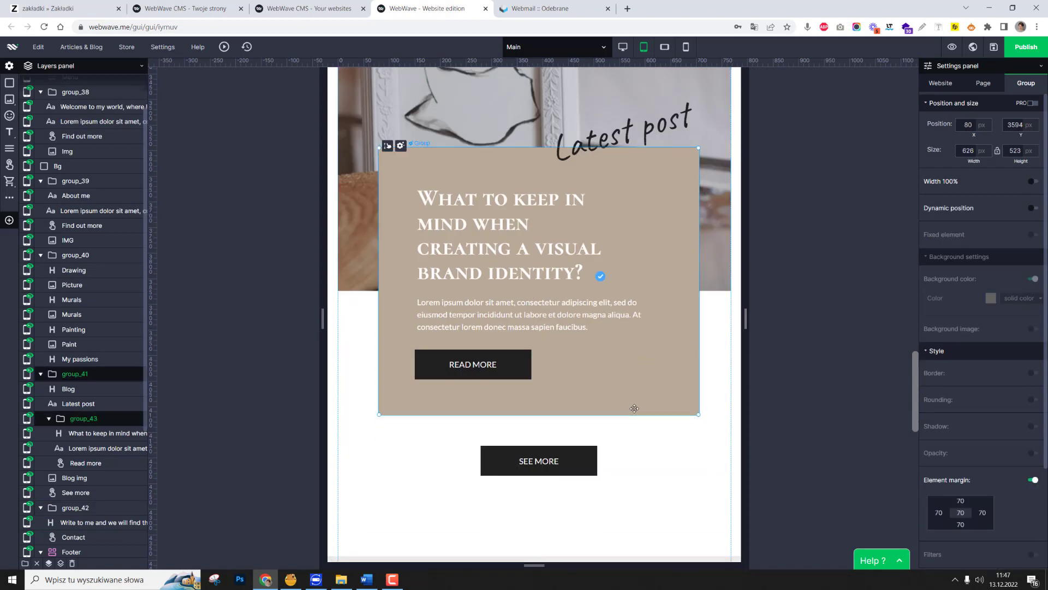
{"action": "left_click", "coordinate": [584, 461], "text": "shift"}
{"action": "scroll", "coordinate": [556, 361], "scroll_direction": "down", "scroll_amount": 2}
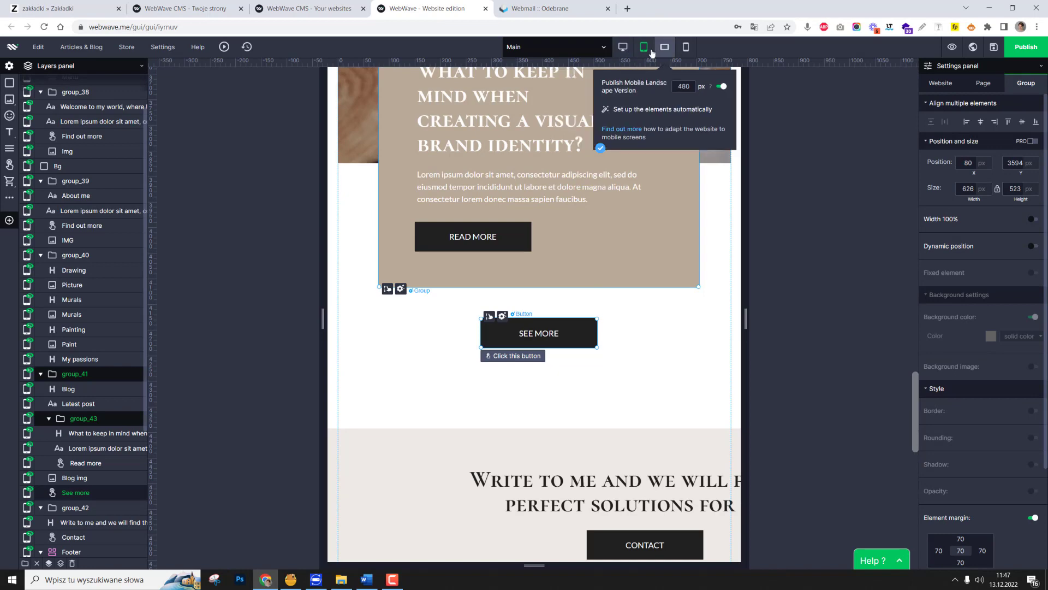
{"action": "mouse_move", "coordinate": [677, 54]}
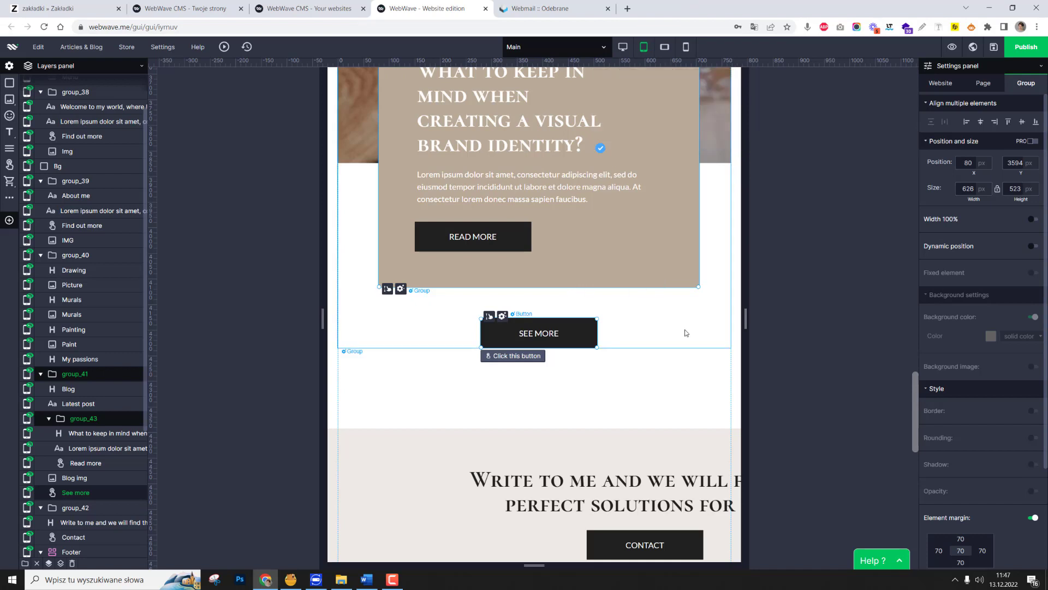
{"action": "left_click", "coordinate": [831, 280]}
{"action": "left_click", "coordinate": [572, 284]}
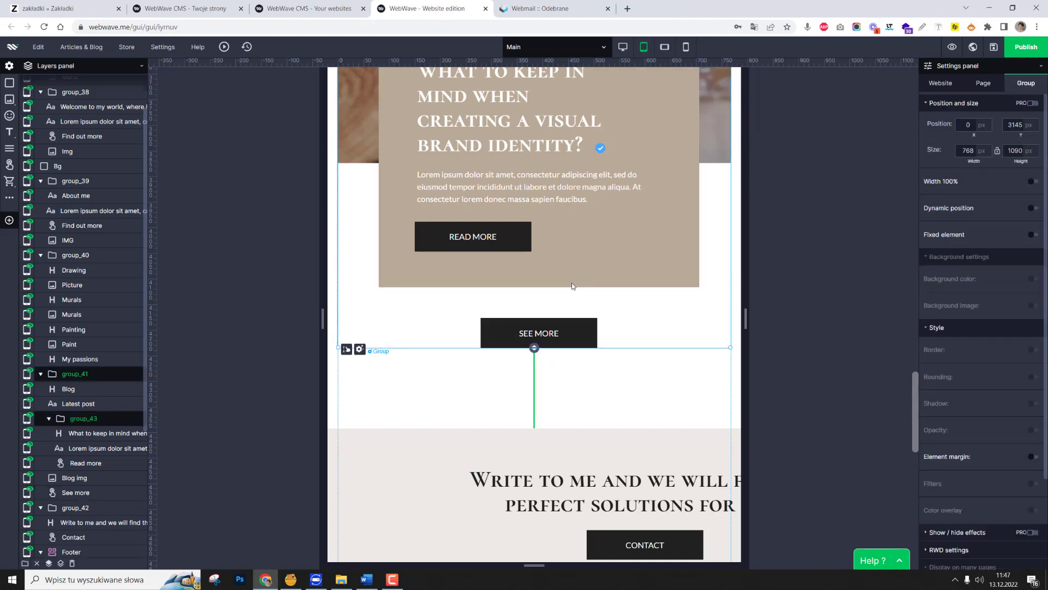
{"action": "left_click", "coordinate": [568, 327]}
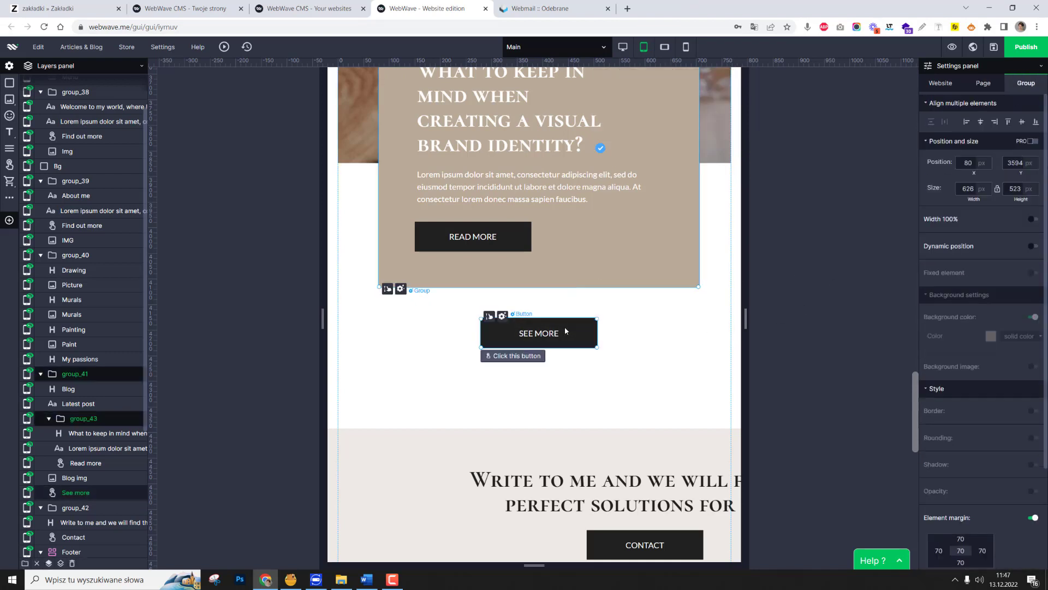
{"action": "scroll", "coordinate": [957, 507], "scroll_direction": "down", "scroll_amount": 4}
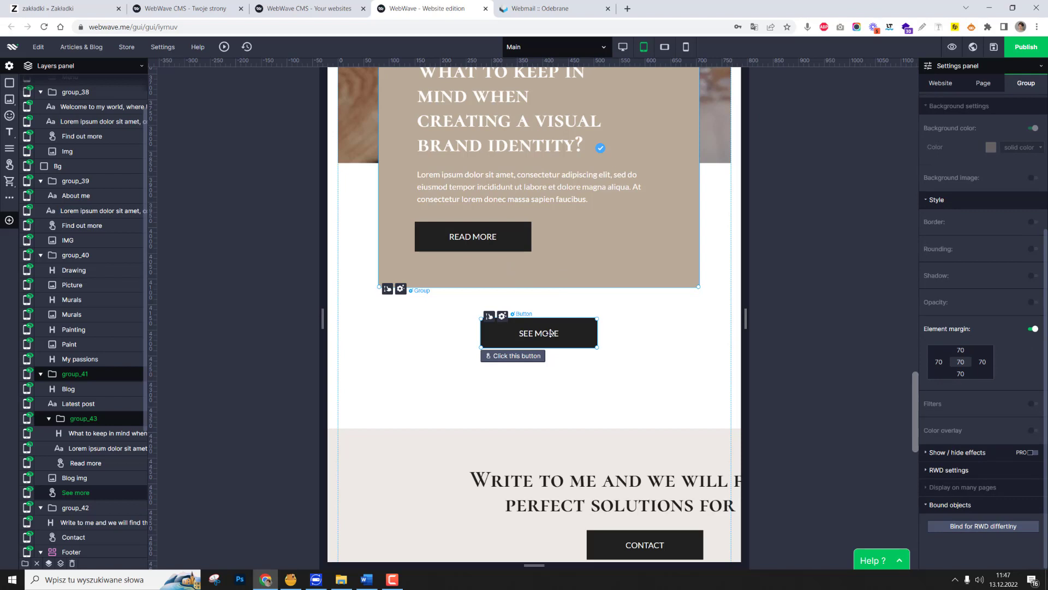
Bind the See more button to the beige blog text group so it follows the group's lower edge.
{"action": "left_click", "coordinate": [977, 526]}
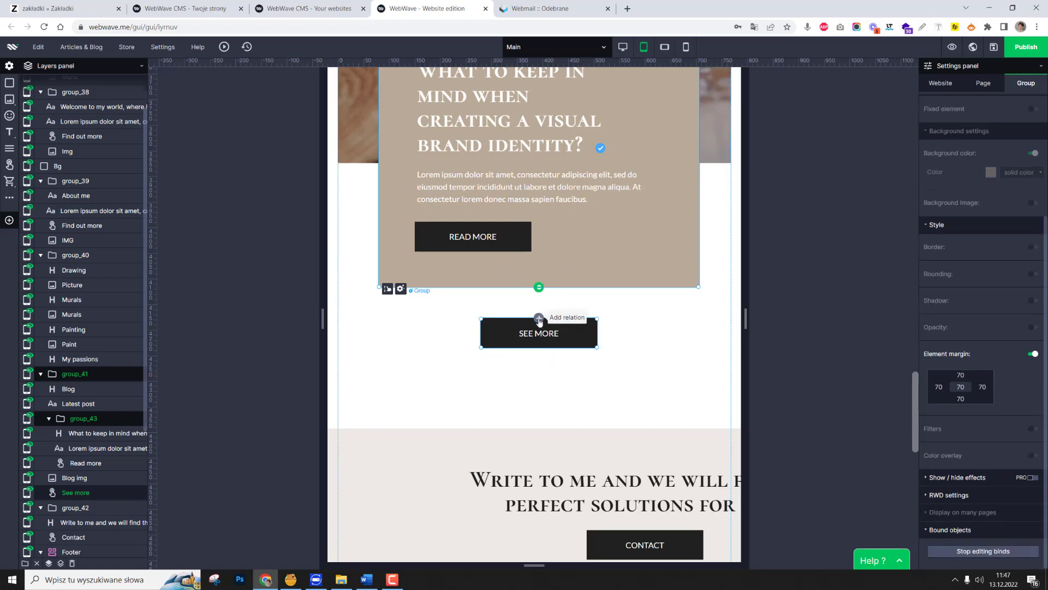
{"action": "left_click", "coordinate": [613, 288]}
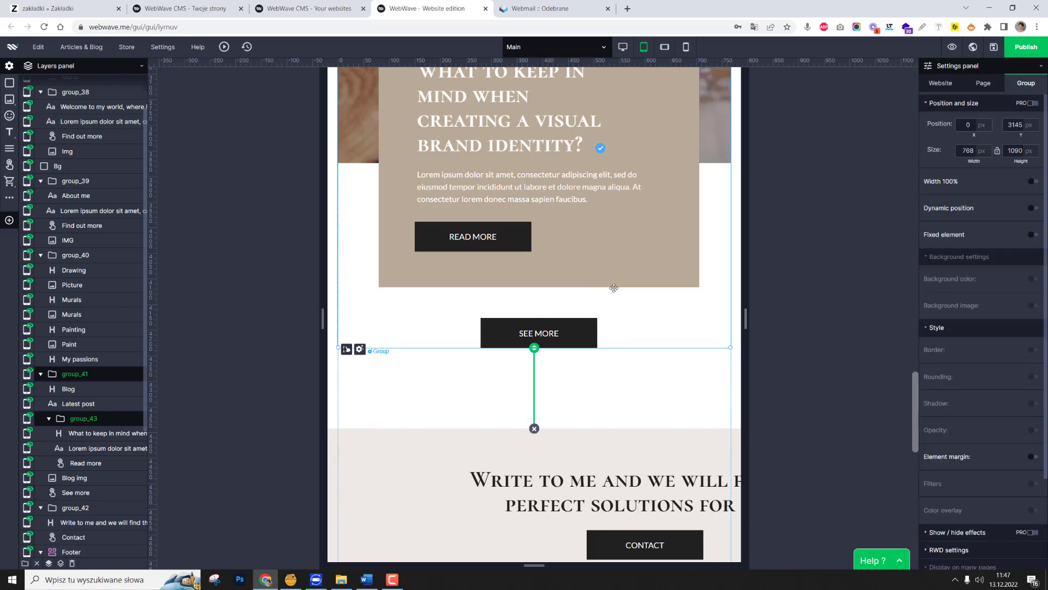
{"action": "left_click", "coordinate": [573, 279]}
{"action": "scroll", "coordinate": [568, 384], "scroll_direction": "down", "scroll_amount": 2}
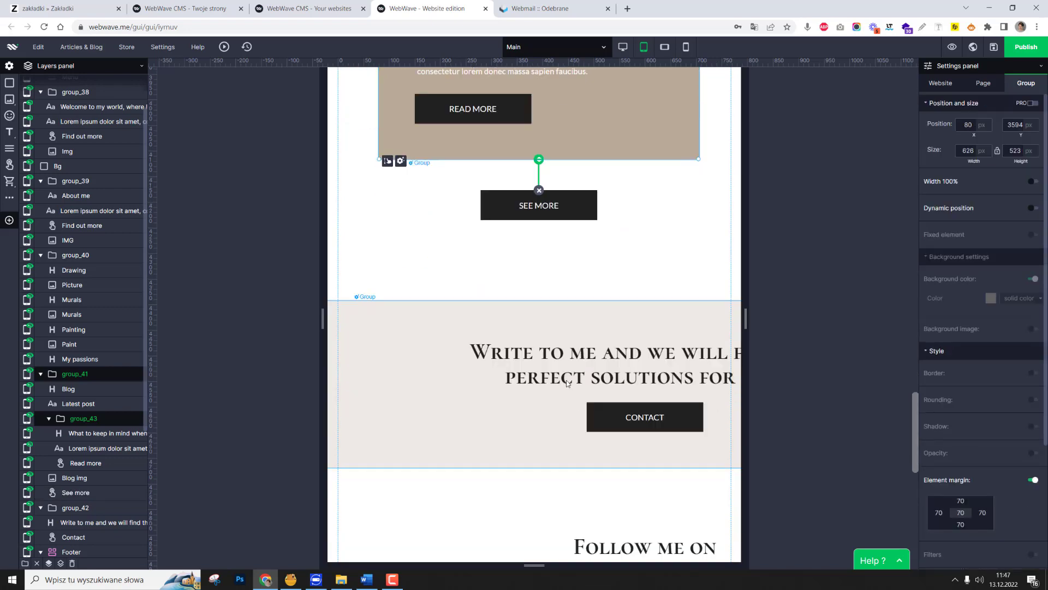
{"action": "scroll", "coordinate": [568, 384], "scroll_direction": "up", "scroll_amount": 10}
{"action": "mouse_move", "coordinate": [664, 49]}
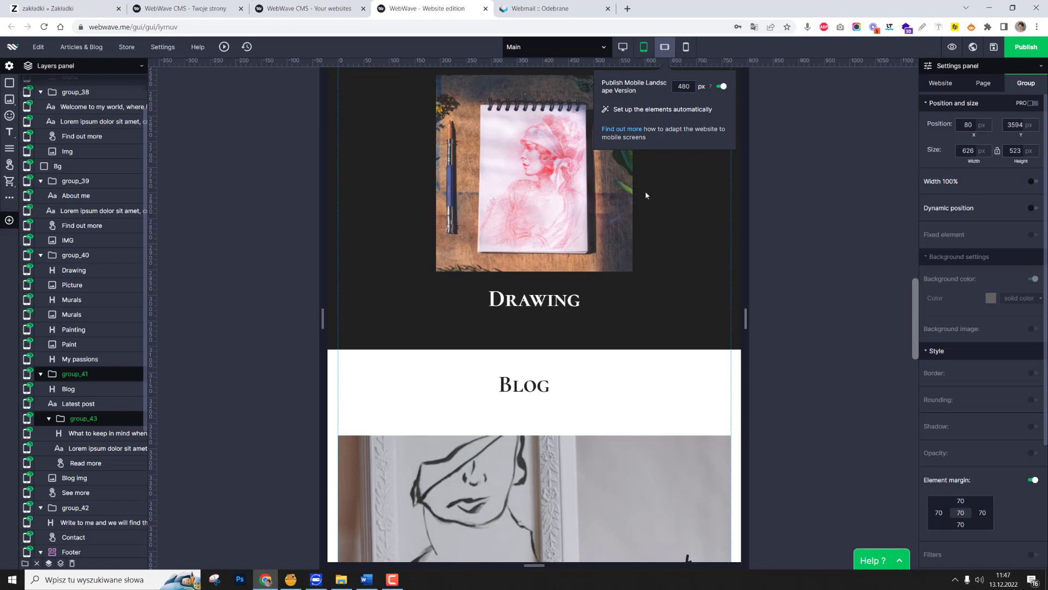
Move the Blog heading down to about X 117, Y 3156 px and bind the blog image below to it.
{"action": "scroll", "coordinate": [541, 413], "scroll_direction": "down", "scroll_amount": 3}
{"action": "left_click", "coordinate": [539, 195]}
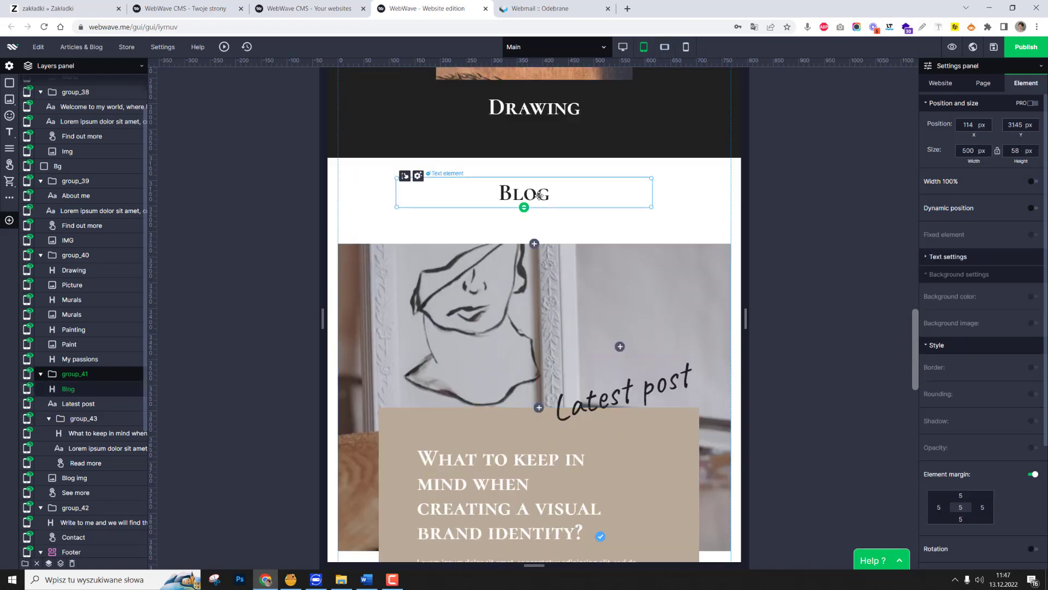
{"action": "left_click_drag", "start_coordinate": [539, 195], "coordinate": [540, 201]}
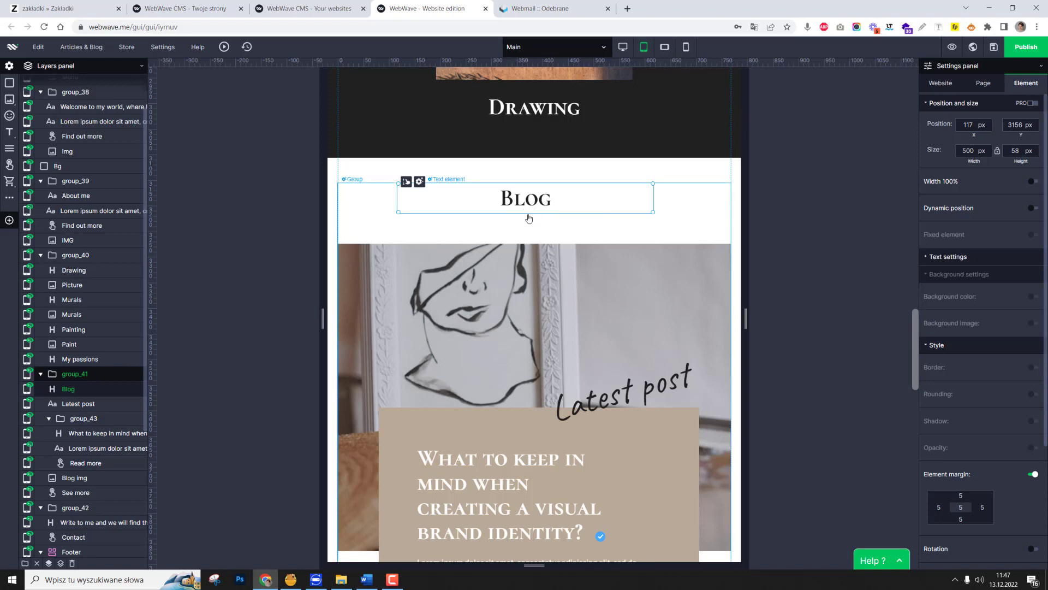
{"action": "left_click", "coordinate": [546, 251], "text": "shift"}
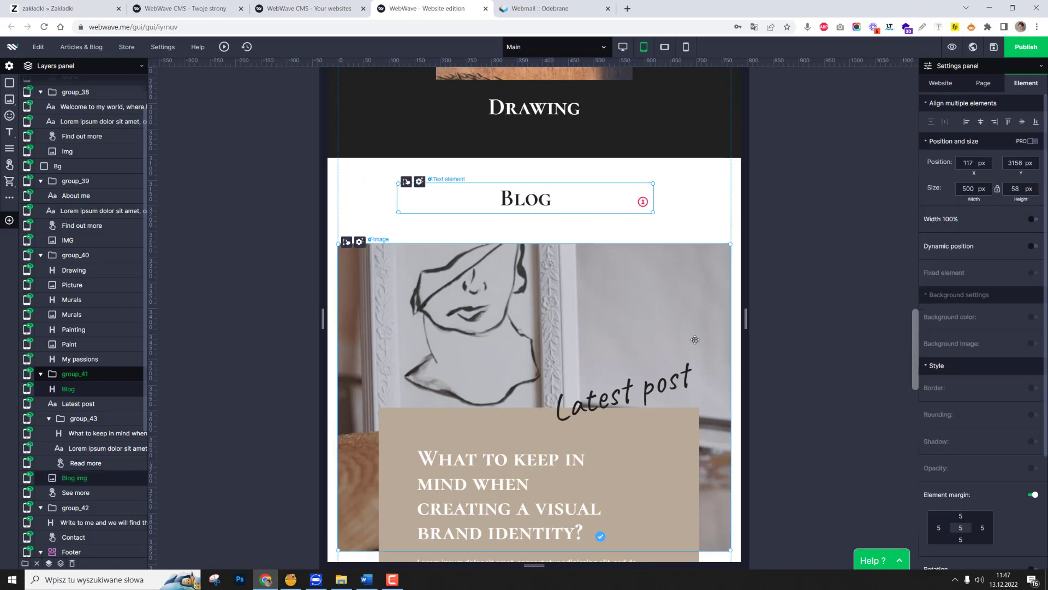
{"action": "scroll", "coordinate": [1003, 531], "scroll_direction": "down", "scroll_amount": 3}
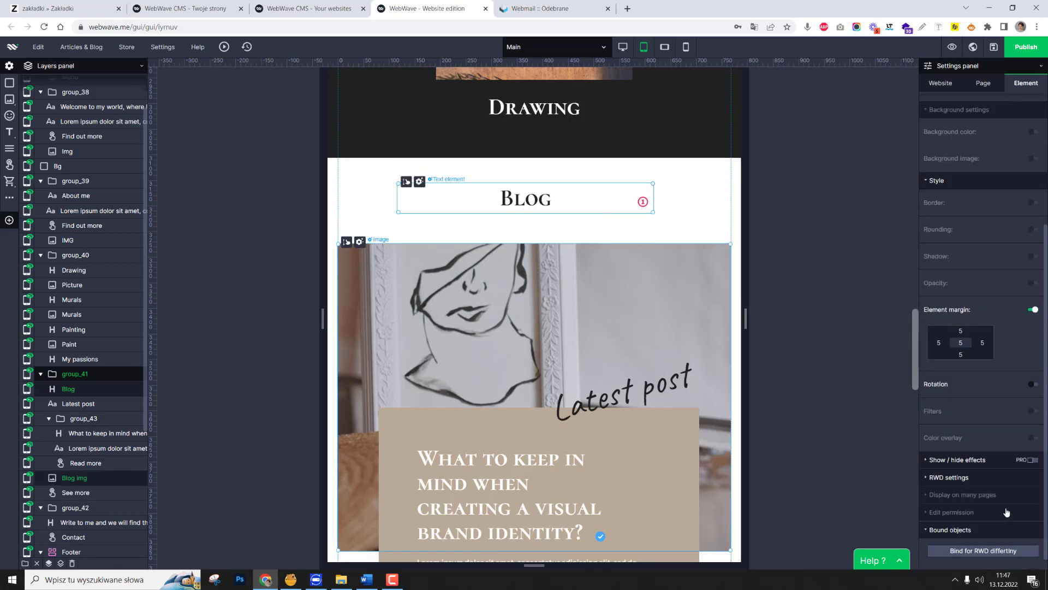
{"action": "left_click", "coordinate": [983, 551]}
{"action": "left_click", "coordinate": [533, 244]}
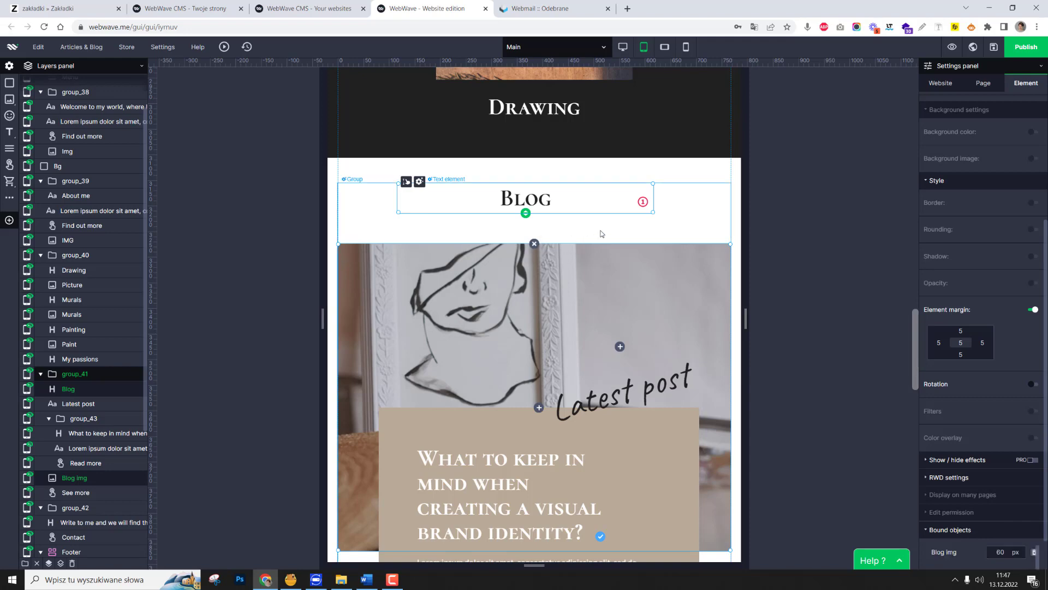
{"action": "left_click", "coordinate": [816, 234]}
{"action": "double_click", "coordinate": [530, 204]}
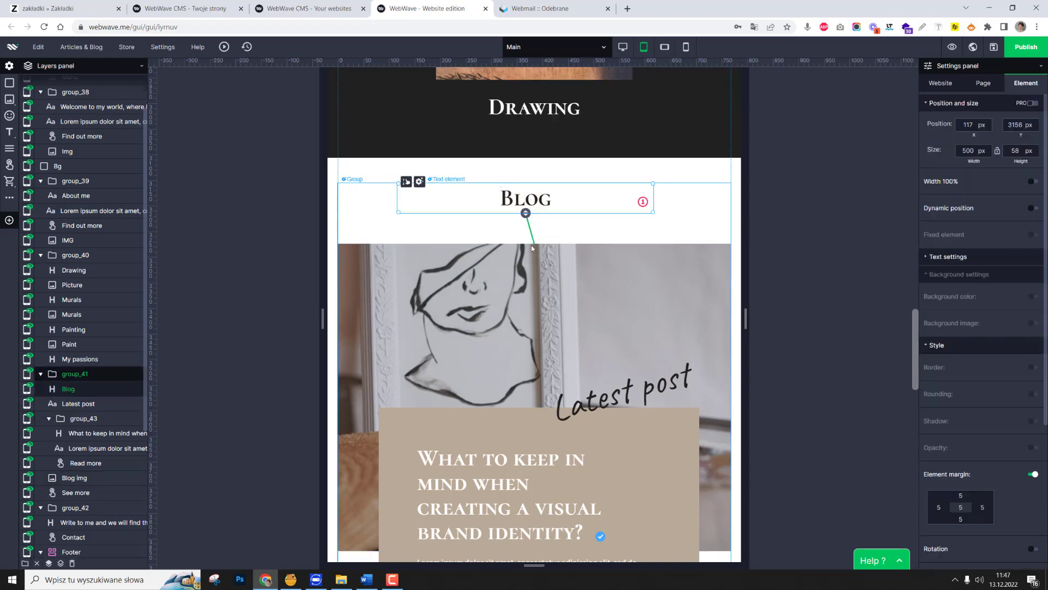
Centre the Blog heading above the blog image at about X 134, Y 3154 px.
{"action": "scroll", "coordinate": [534, 251], "scroll_direction": "down", "scroll_amount": 10}
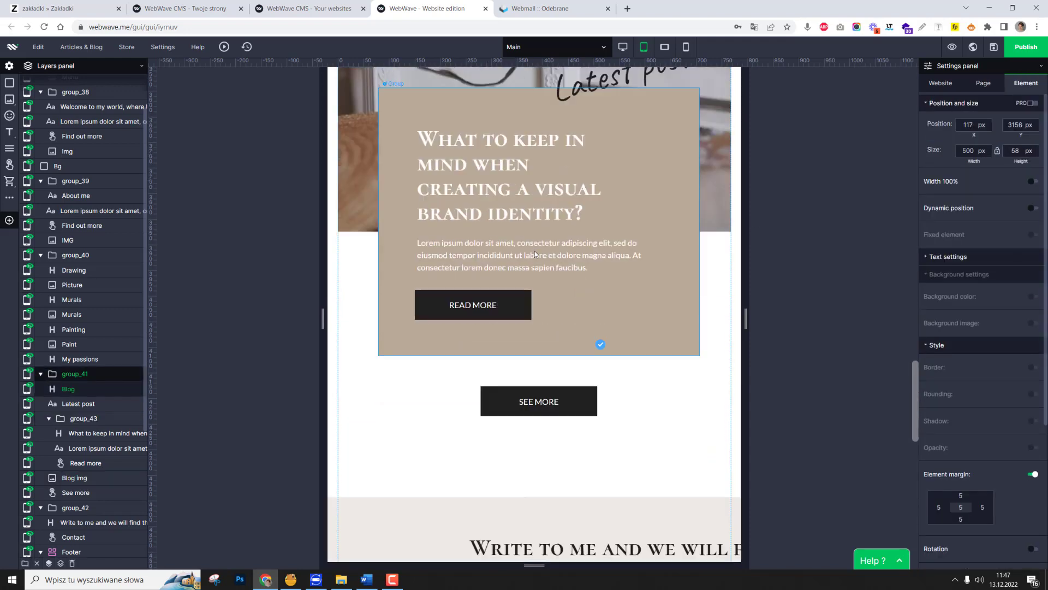
{"action": "scroll", "coordinate": [603, 330], "scroll_direction": "up", "scroll_amount": 10}
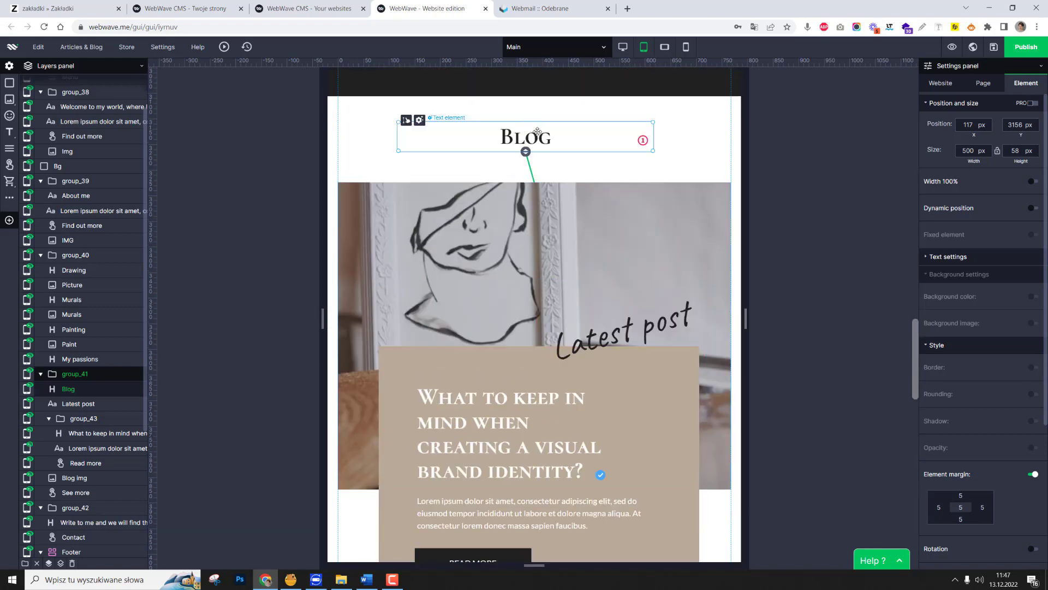
{"action": "left_click_drag", "start_coordinate": [537, 131], "coordinate": [546, 130]}
Fit the "Write to me" heading inside the contact section at about X 57, Y 4374 px, with a width of about 688 px.
{"action": "scroll", "coordinate": [586, 151], "scroll_direction": "down", "scroll_amount": 10}
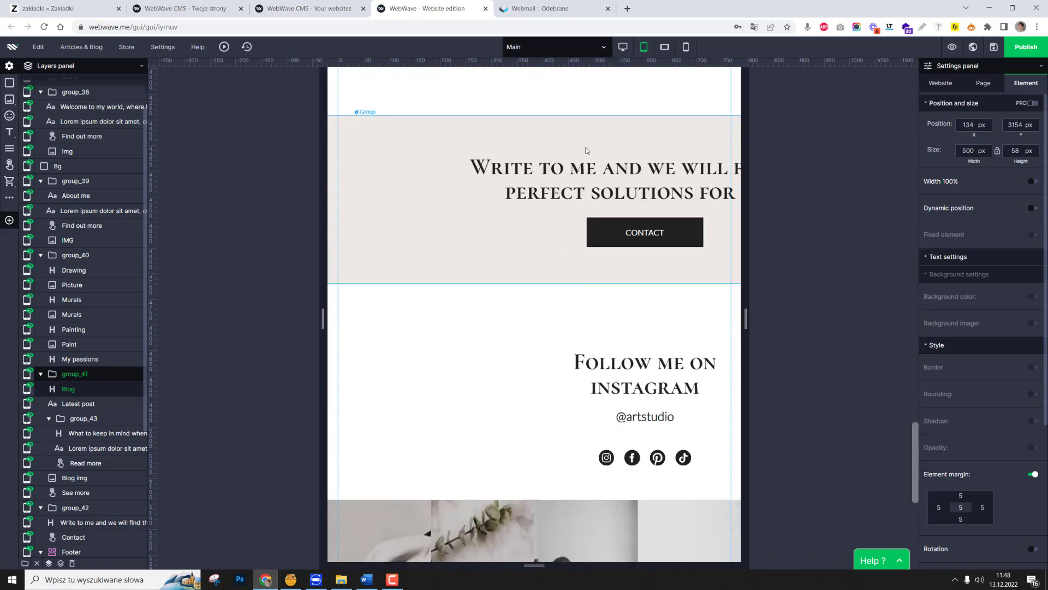
{"action": "left_click", "coordinate": [586, 150]}
{"action": "scroll", "coordinate": [589, 246], "scroll_direction": "down", "scroll_amount": 8}
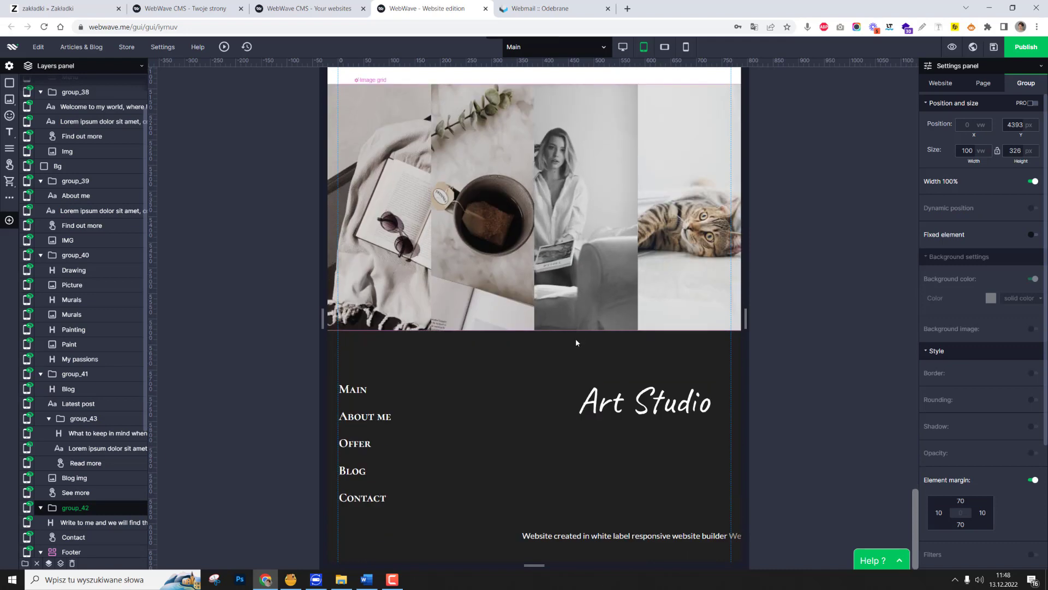
{"action": "scroll", "coordinate": [576, 342], "scroll_direction": "up", "scroll_amount": 8}
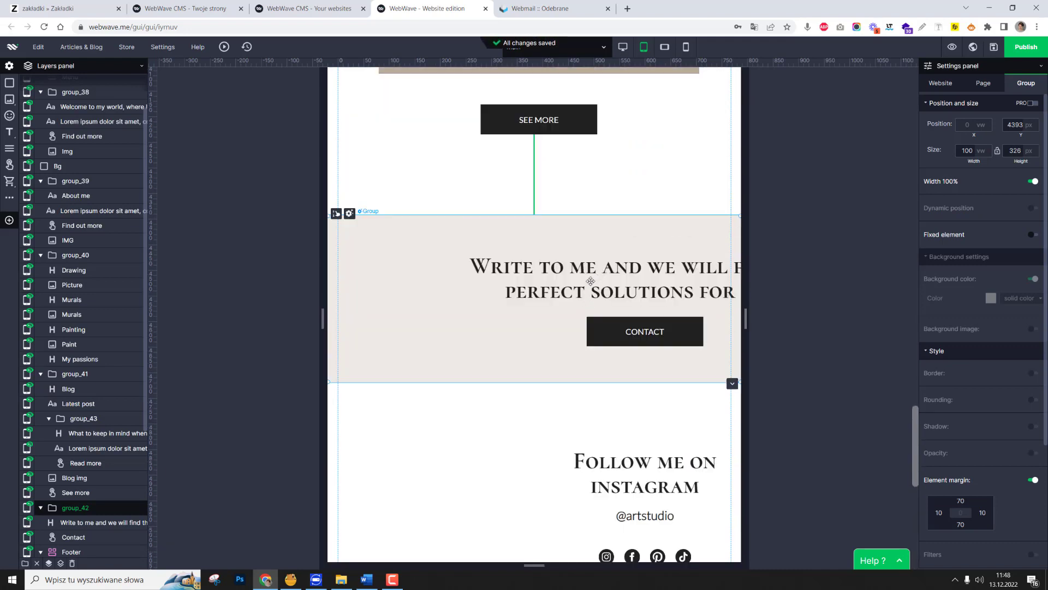
{"action": "left_click", "coordinate": [591, 280]}
{"action": "left_click_drag", "start_coordinate": [820, 281], "coordinate": [719, 280]}
{"action": "left_click_drag", "start_coordinate": [627, 278], "coordinate": [541, 236]}
{"action": "left_click_drag", "start_coordinate": [623, 253], "coordinate": [719, 255]}
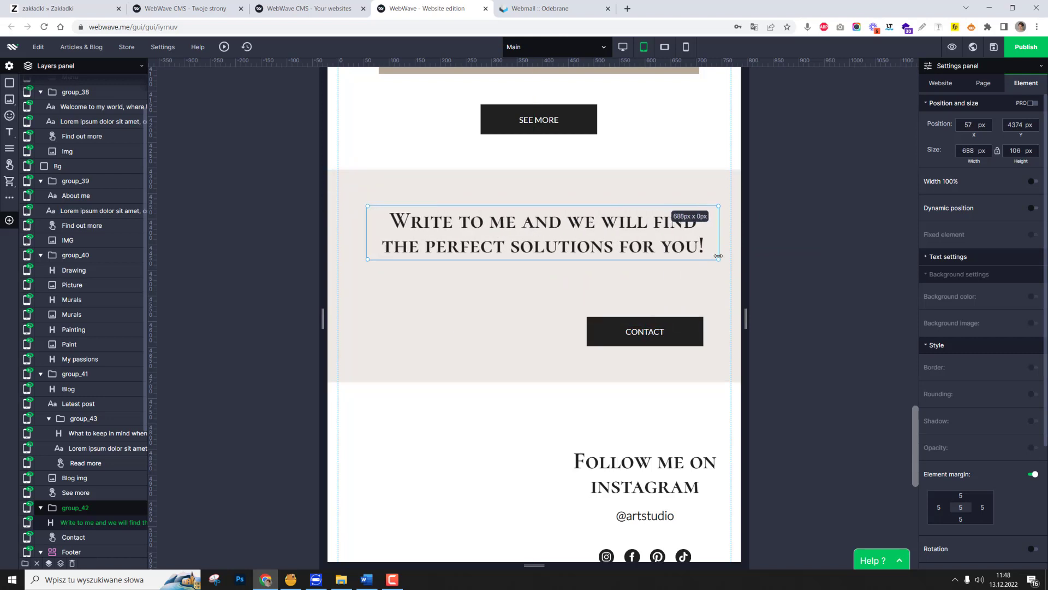
Centre the Contact button beneath the "Write to me" heading at about X 270, Y 4521 px.
{"action": "left_click", "coordinate": [678, 331]}
{"action": "left_click_drag", "start_coordinate": [678, 332], "coordinate": [568, 295]}
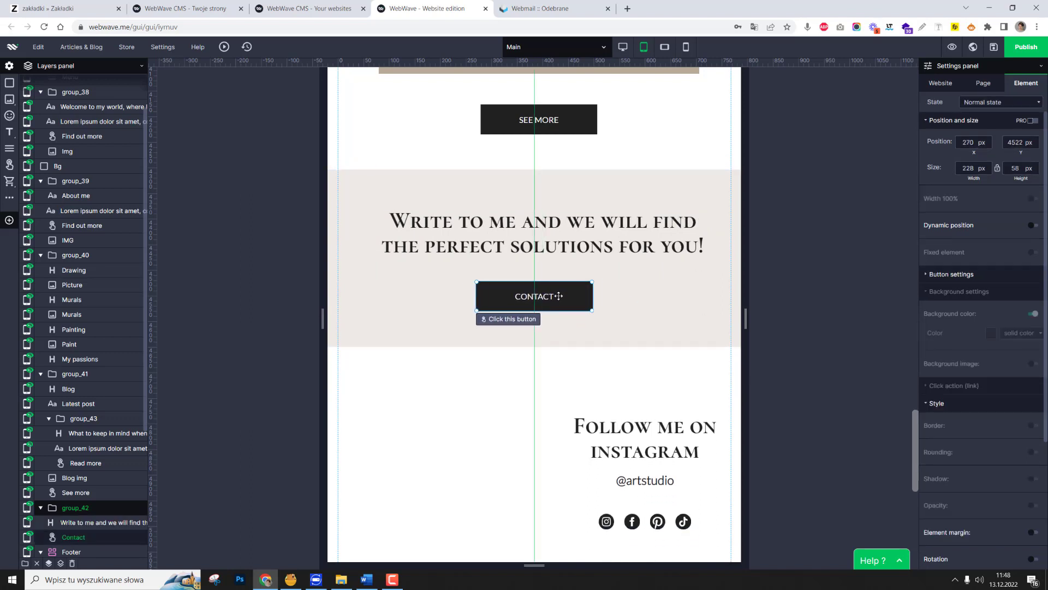
{"action": "left_click", "coordinate": [561, 251]}
{"action": "left_click", "coordinate": [555, 293], "text": "shift"}
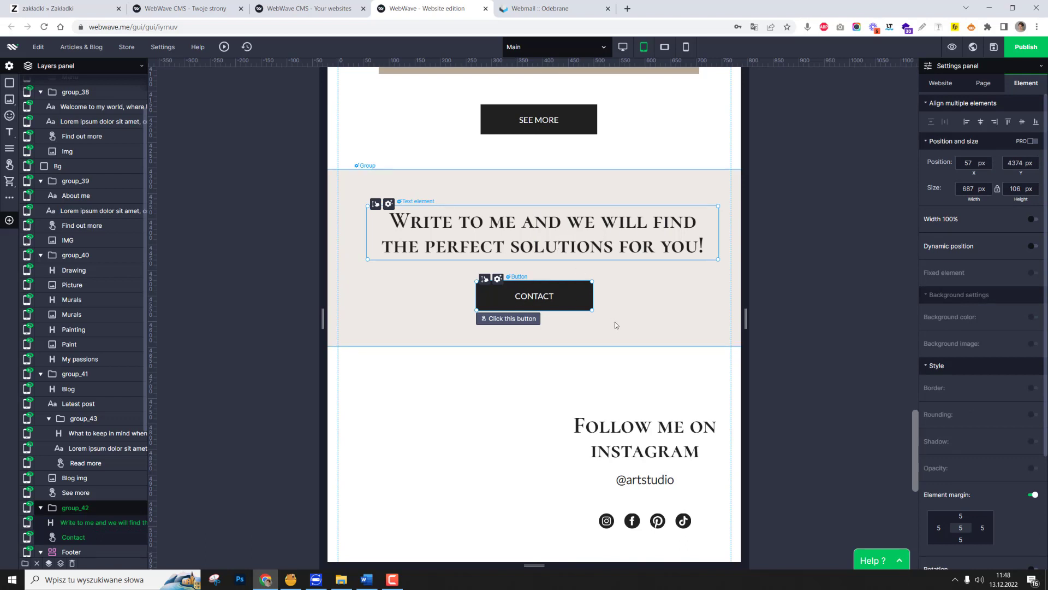
{"action": "left_click", "coordinate": [679, 313]}
Bind the Contact button to the "Write to me" heading above it.
{"action": "left_click", "coordinate": [530, 299]}
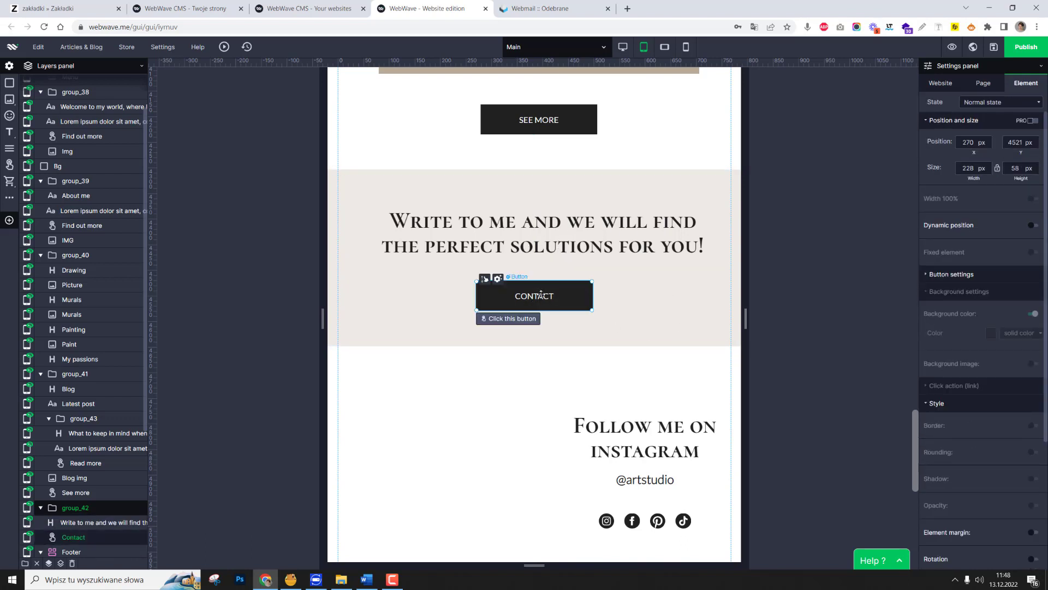
{"action": "left_click", "coordinate": [582, 299]}
{"action": "left_click", "coordinate": [452, 251], "text": "shift"}
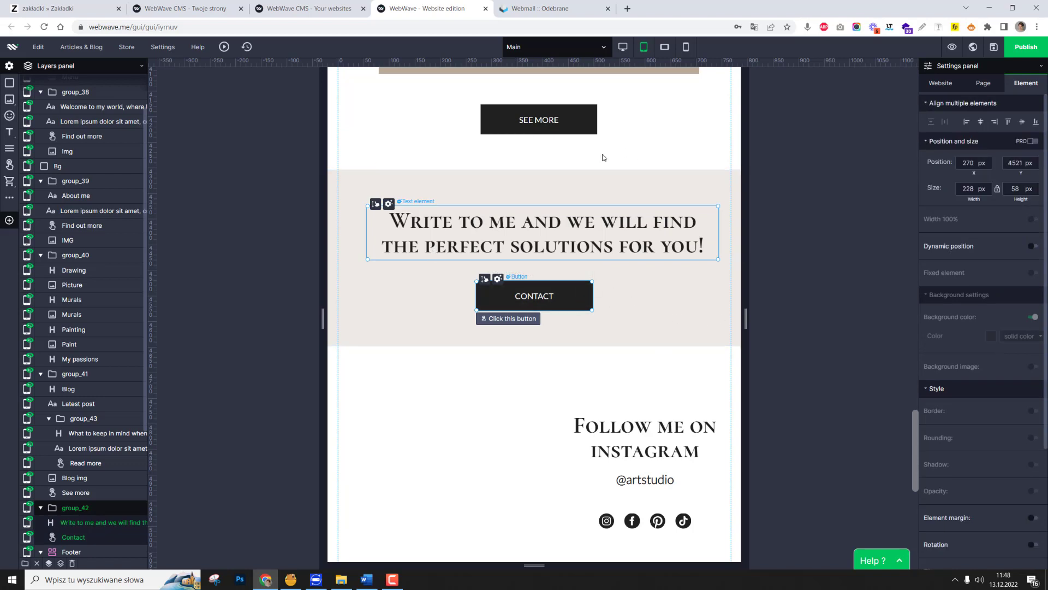
{"action": "mouse_move", "coordinate": [667, 55]}
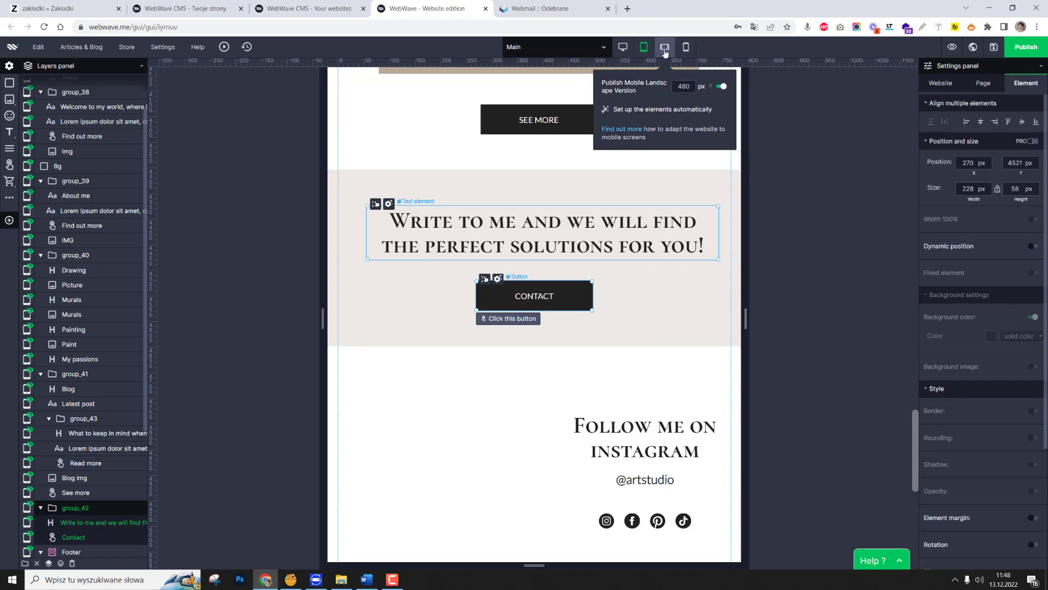
{"action": "scroll", "coordinate": [986, 513], "scroll_direction": "down", "scroll_amount": 3}
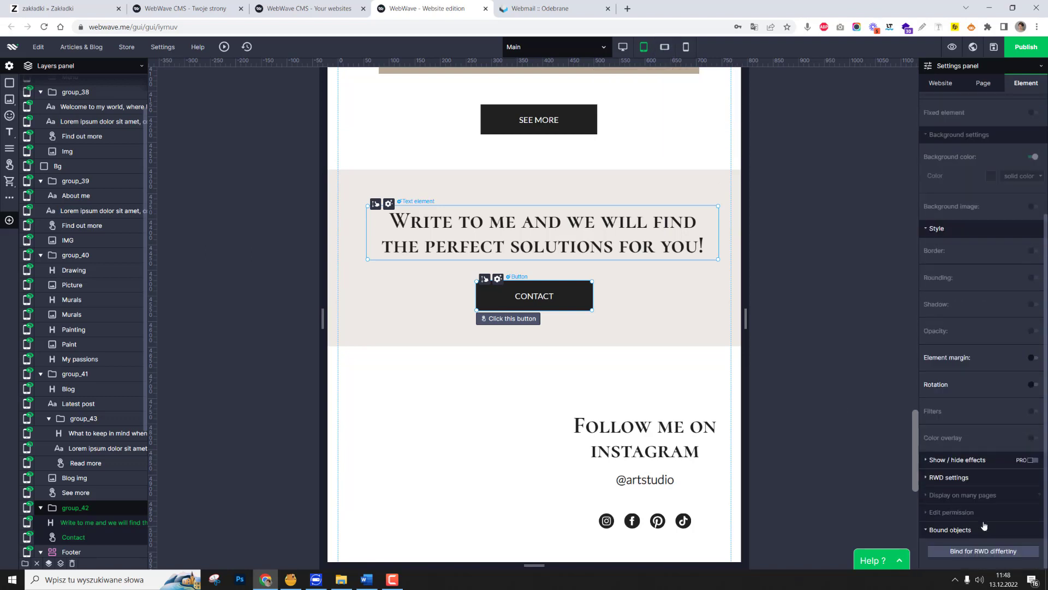
{"action": "left_click", "coordinate": [976, 552]}
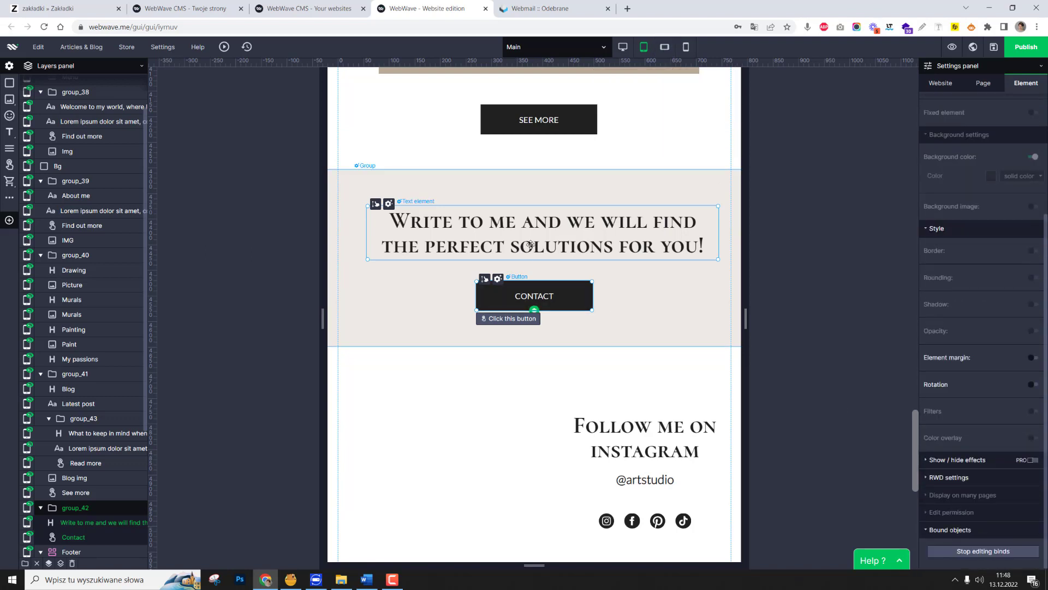
{"action": "left_click", "coordinate": [547, 248]}
{"action": "left_click", "coordinate": [536, 284]}
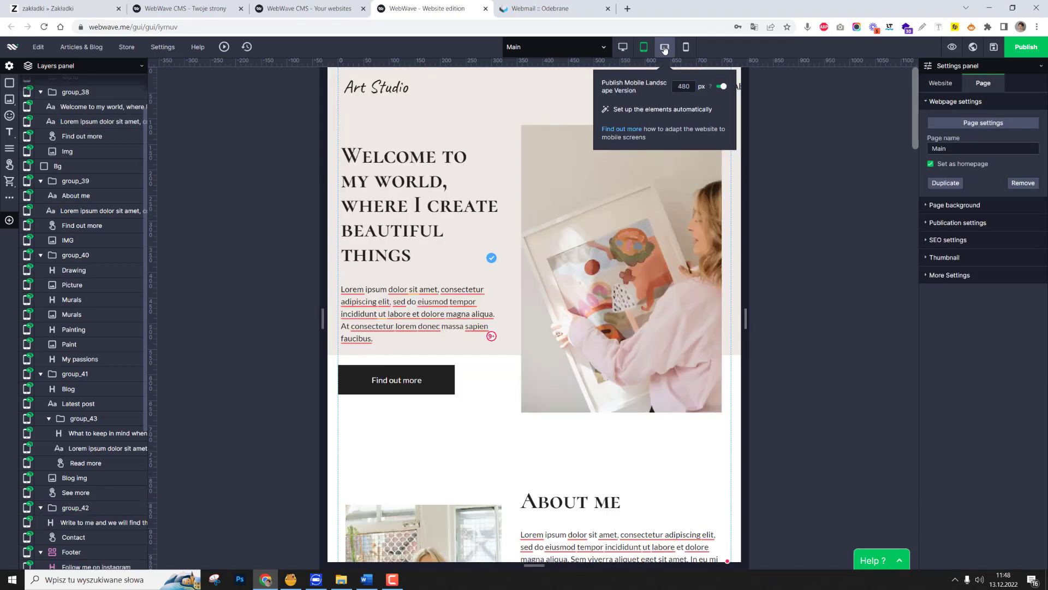
Switch to the mobile landscape version and place the welcome group's image above its heading at about X 54, Y 78 px.
{"action": "left_click", "coordinate": [665, 48]}
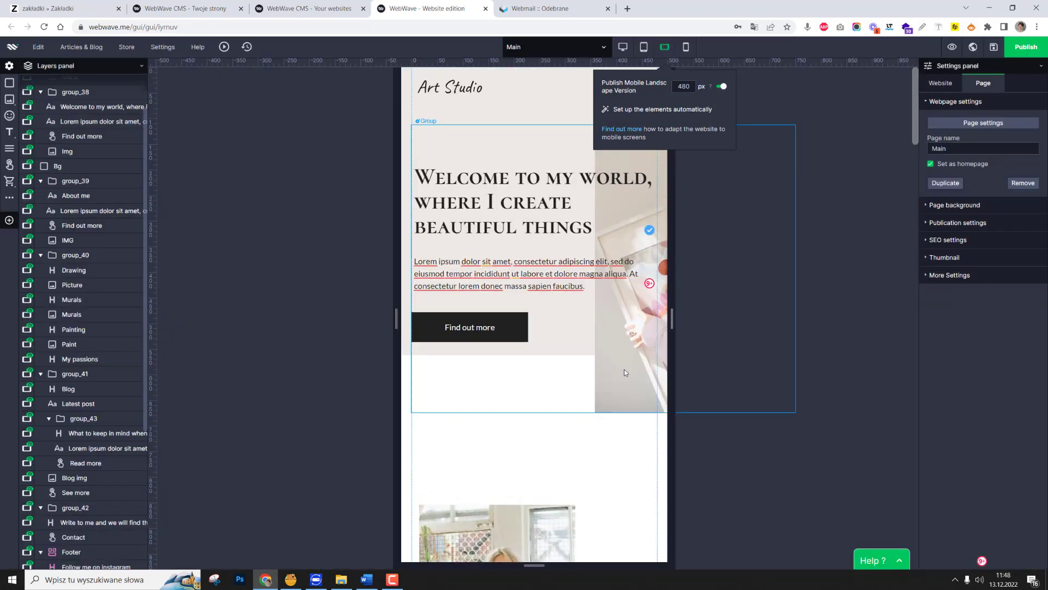
{"action": "left_click", "coordinate": [637, 141]}
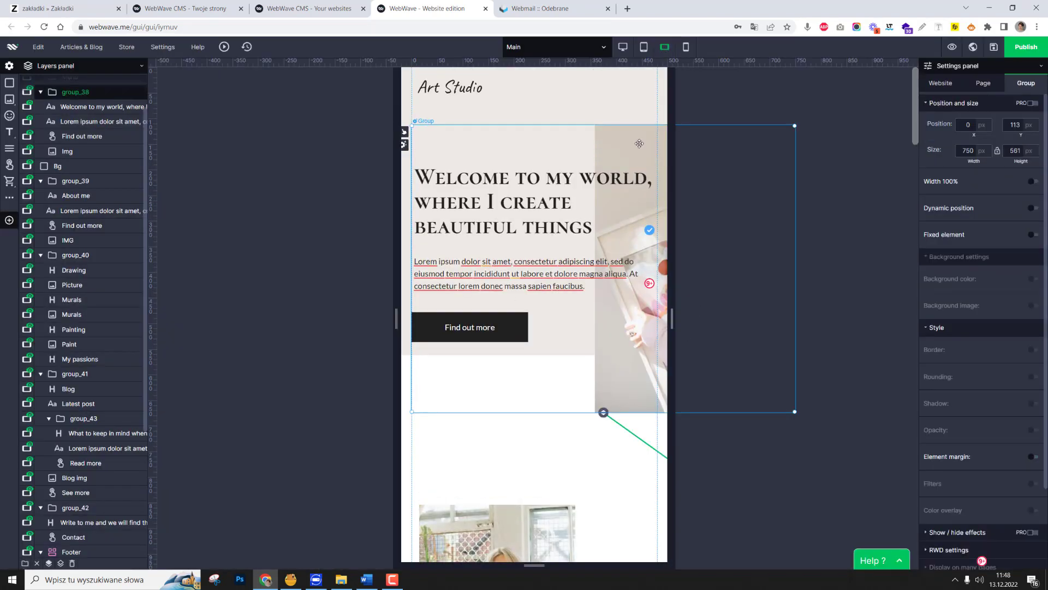
{"action": "left_click_drag", "start_coordinate": [637, 143], "coordinate": [642, 144]}
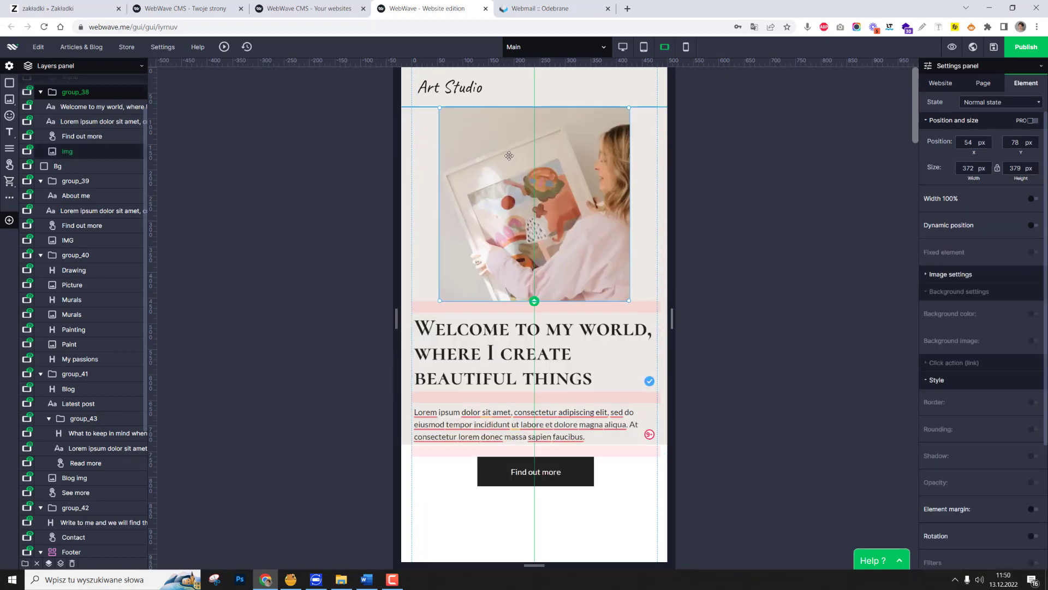
Move the About me group up beneath the welcome section's button and enlarge its image to nearly the page width.
{"action": "scroll", "coordinate": [517, 376], "scroll_direction": "down", "scroll_amount": 5}
{"action": "left_click", "coordinate": [517, 376]}
{"action": "left_click", "coordinate": [517, 376]}
{"action": "left_click_drag", "start_coordinate": [518, 376], "coordinate": [522, 300]}
{"action": "left_click_drag", "start_coordinate": [579, 315], "coordinate": [648, 319]}
{"action": "left_click_drag", "start_coordinate": [579, 311], "coordinate": [578, 317]}
Stack the About me heading, its paragraph narrowed to 468 px, and the Find out more button at about X 132, Y 1655 px beneath the image.
{"action": "left_click_drag", "start_coordinate": [794, 320], "coordinate": [489, 479]}
{"action": "left_click_drag", "start_coordinate": [794, 523], "coordinate": [529, 523]}
{"action": "scroll", "coordinate": [529, 522], "scroll_direction": "down", "scroll_amount": 3}
{"action": "left_click_drag", "start_coordinate": [719, 368], "coordinate": [657, 373]}
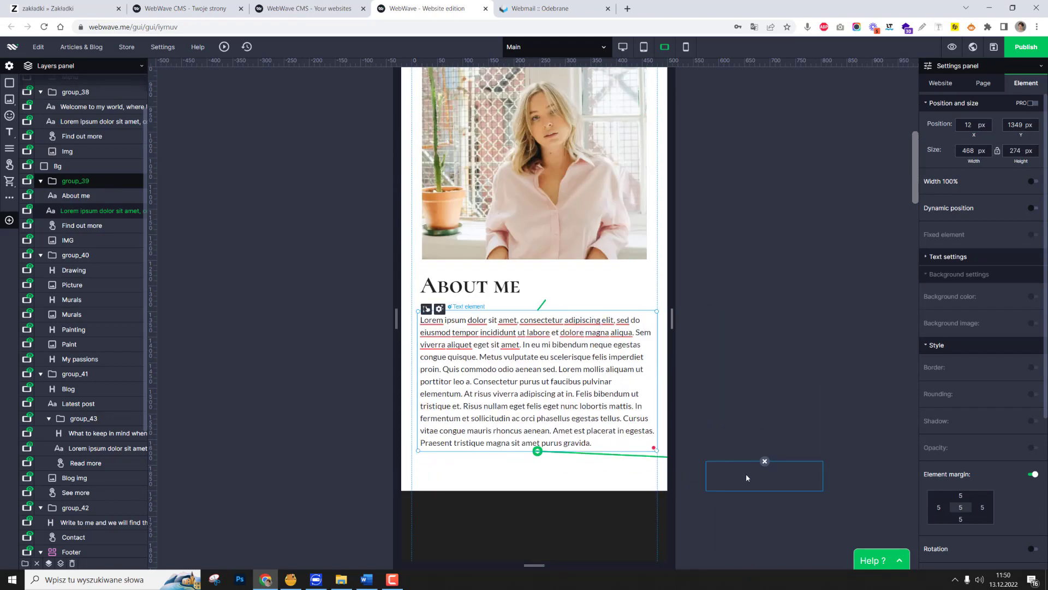
{"action": "left_click_drag", "start_coordinate": [751, 477], "coordinate": [535, 476]}
Shorten the beige background rectangle at the start of the page to a height of about 299 px.
{"action": "scroll", "coordinate": [546, 382], "scroll_direction": "up", "scroll_amount": 7}
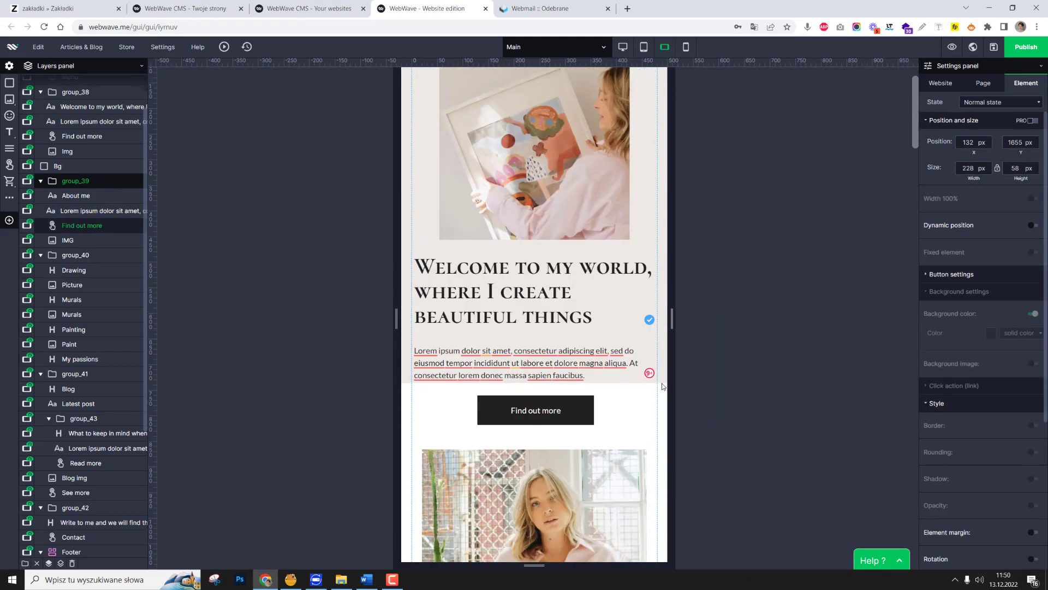
{"action": "left_click", "coordinate": [663, 382]}
{"action": "left_click_drag", "start_coordinate": [664, 383], "coordinate": [665, 187]}
{"action": "scroll", "coordinate": [664, 229], "scroll_direction": "up", "scroll_amount": 1}
{"action": "left_click_drag", "start_coordinate": [651, 250], "coordinate": [652, 222]}
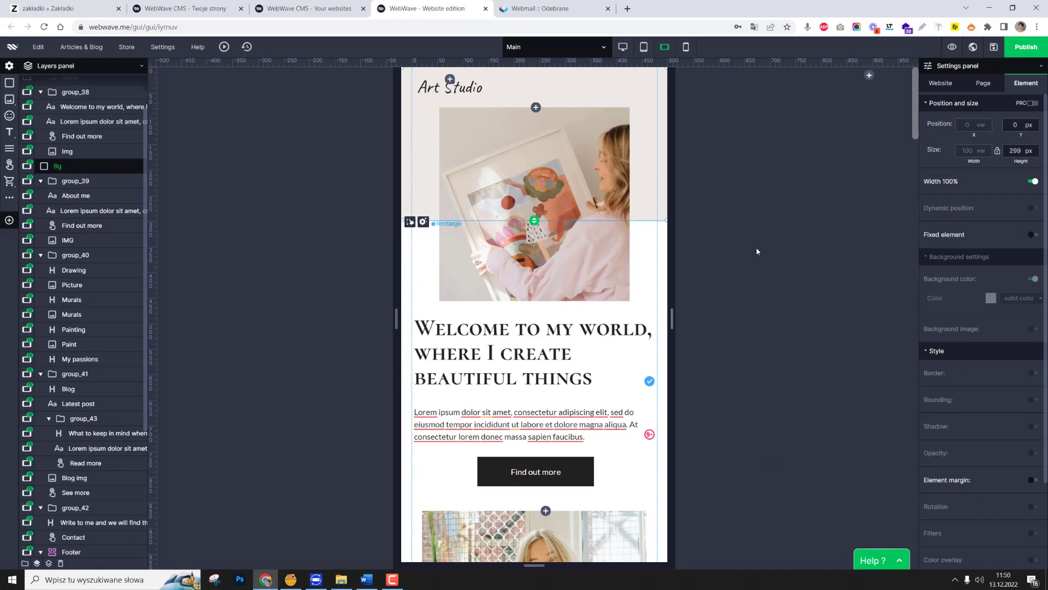
{"action": "left_click", "coordinate": [755, 249]}
Set the My passions heading's font size to 60 px and narrow its text box to the page's content width.
{"action": "scroll", "coordinate": [560, 238], "scroll_direction": "down", "scroll_amount": 5}
{"action": "scroll", "coordinate": [560, 237], "scroll_direction": "down", "scroll_amount": 6}
{"action": "left_click_drag", "start_coordinate": [607, 318], "coordinate": [605, 345]}
{"action": "double_click", "coordinate": [562, 370]}
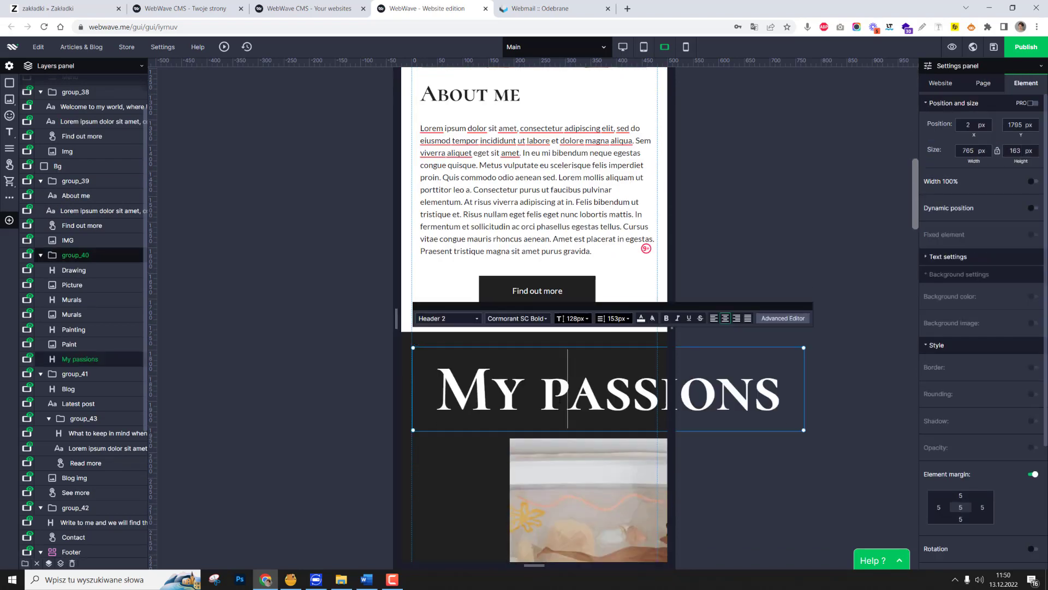
{"action": "key", "text": "ctrl+a"}
{"action": "left_click", "coordinate": [589, 319]}
{"action": "left_click", "coordinate": [573, 535]}
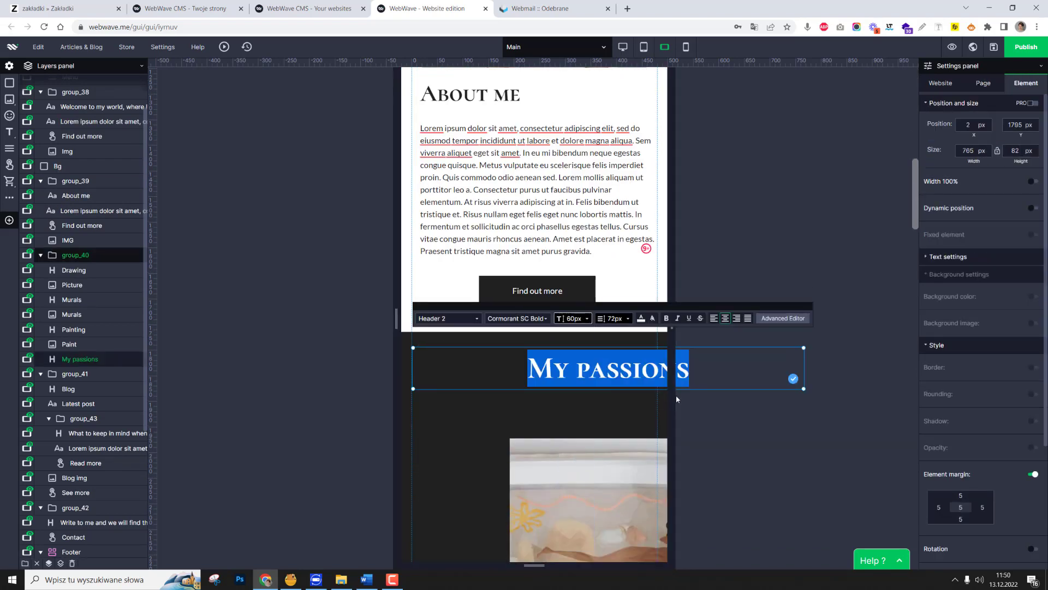
{"action": "left_click", "coordinate": [736, 460]}
{"action": "left_click", "coordinate": [683, 371]}
{"action": "left_click_drag", "start_coordinate": [804, 368], "coordinate": [656, 368]}
Select the painting, murals and drawing images with their captions and move them together up to the page centre beneath My passions.
{"action": "scroll", "coordinate": [579, 377], "scroll_direction": "down", "scroll_amount": 3}
{"action": "left_click", "coordinate": [576, 371]}
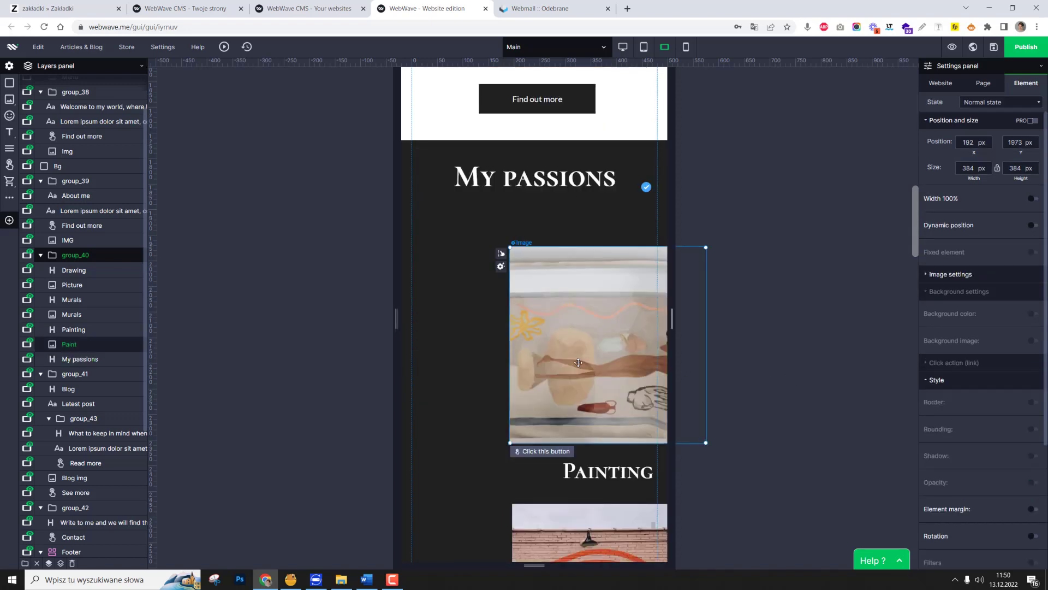
{"action": "left_click", "coordinate": [576, 471], "text": "ctrl"}
{"action": "scroll", "coordinate": [573, 437], "scroll_direction": "down", "scroll_amount": 4}
{"action": "left_click", "coordinate": [573, 401], "text": "ctrl"}
{"action": "left_click", "coordinate": [570, 482], "text": "ctrl"}
{"action": "left_click", "coordinate": [577, 519], "text": "ctrl"}
{"action": "scroll", "coordinate": [577, 519], "scroll_direction": "down", "scroll_amount": 5}
{"action": "left_click", "coordinate": [580, 483], "text": "ctrl"}
{"action": "scroll", "coordinate": [582, 470], "scroll_direction": "up", "scroll_amount": 12}
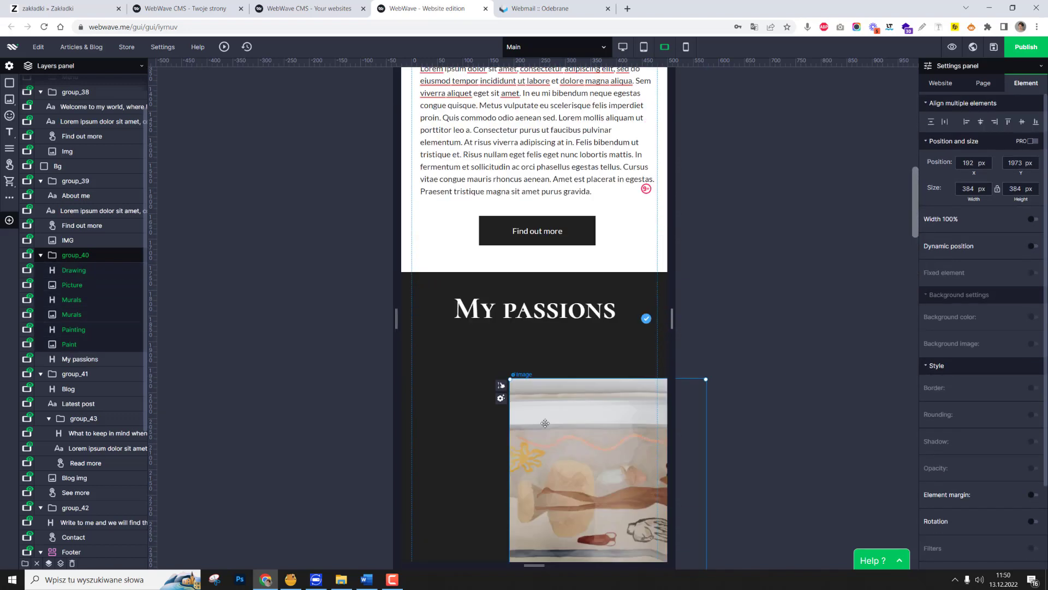
{"action": "left_click_drag", "start_coordinate": [599, 435], "coordinate": [527, 401]}
Centre the Blog heading on the page and fit the blog image to the 480 px content width beneath it.
{"action": "scroll", "coordinate": [527, 401], "scroll_direction": "down", "scroll_amount": 10}
{"action": "left_click", "coordinate": [550, 351]}
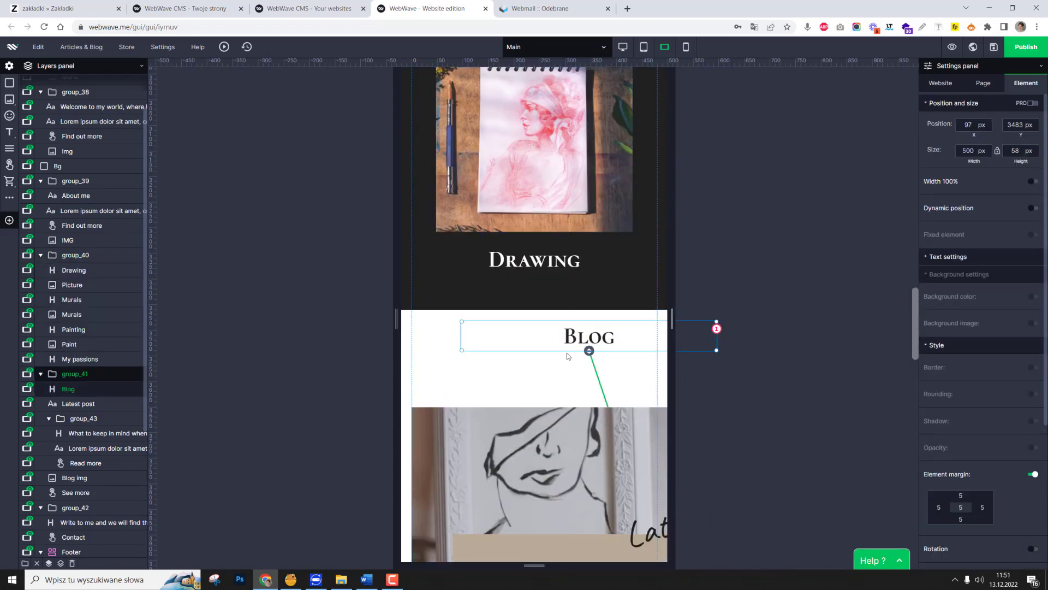
{"action": "left_click_drag", "start_coordinate": [413, 348], "coordinate": [444, 350]}
{"action": "left_click", "coordinate": [441, 351]}
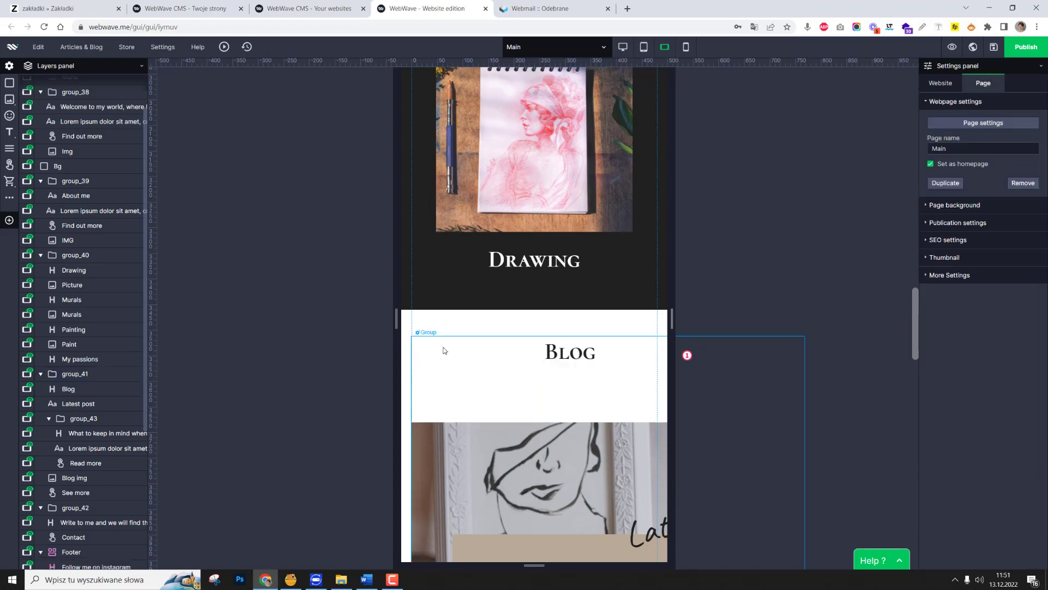
{"action": "left_click", "coordinate": [568, 352]}
{"action": "left_click_drag", "start_coordinate": [696, 358], "coordinate": [649, 357]}
{"action": "scroll", "coordinate": [600, 355], "scroll_direction": "down", "scroll_amount": 3}
{"action": "left_click", "coordinate": [578, 366]}
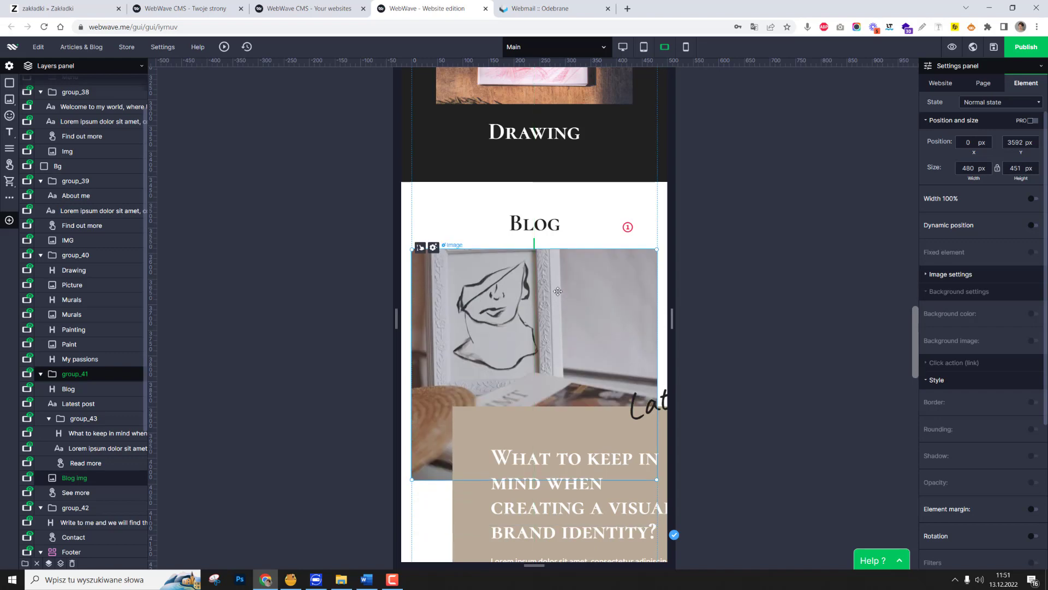
Narrow the beige latest-post box to about 591 px and place it at about X 19, Y 3857 px over the blog image.
{"action": "scroll", "coordinate": [733, 334], "scroll_direction": "down", "scroll_amount": 3}
{"action": "left_click", "coordinate": [732, 334]}
{"action": "left_click_drag", "start_coordinate": [725, 344], "coordinate": [659, 345]}
{"action": "mouse_move", "coordinate": [733, 355]}
{"action": "left_mouse_down"}
{"action": "mouse_move", "coordinate": [755, 357]}
{"action": "mouse_move", "coordinate": [660, 352]}
{"action": "mouse_move", "coordinate": [723, 349]}
{"action": "left_mouse_up"}
In the desktop layout, bind the post heading to its paragraph and the paragraph to the Read more button.
{"action": "left_click", "coordinate": [458, 439]}
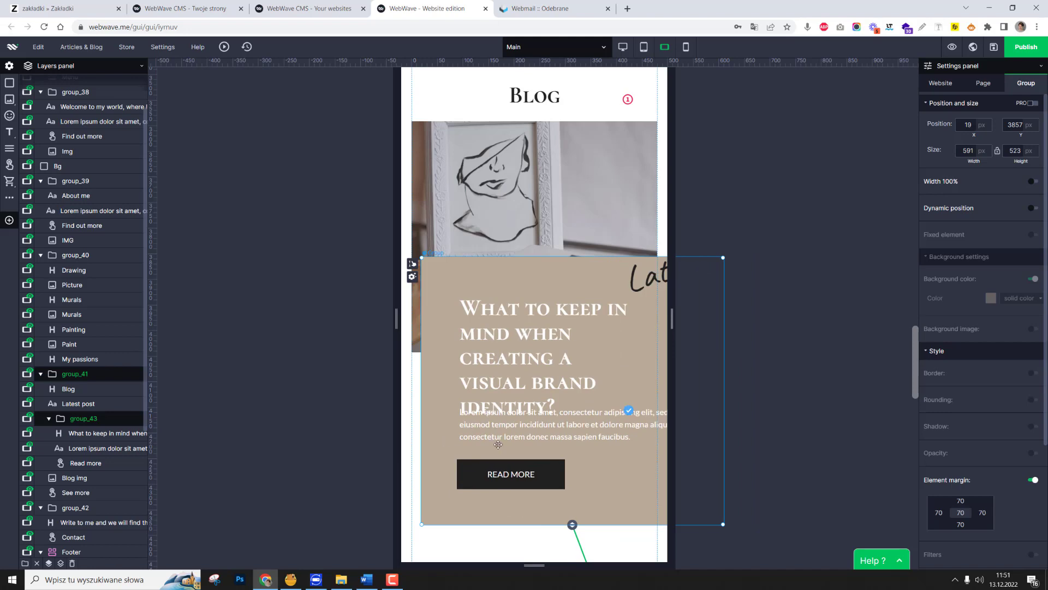
{"action": "left_click", "coordinate": [622, 47]}
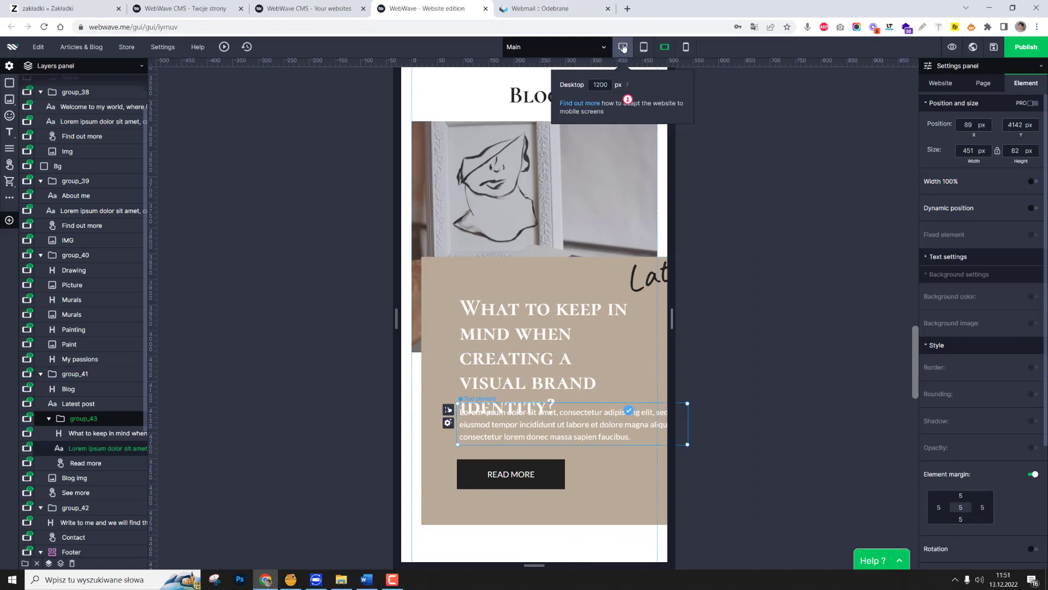
{"action": "scroll", "coordinate": [736, 375], "scroll_direction": "up", "scroll_amount": 4}
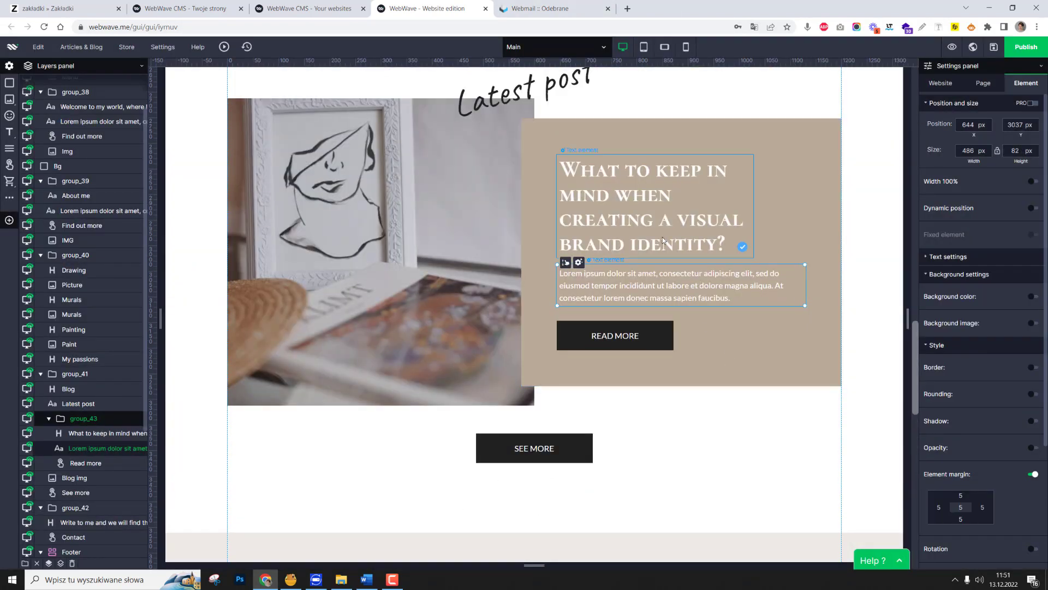
{"action": "left_click", "coordinate": [663, 241], "text": "shift"}
{"action": "left_click", "coordinate": [628, 339], "text": "shift"}
{"action": "scroll", "coordinate": [989, 528], "scroll_direction": "down", "scroll_amount": 4}
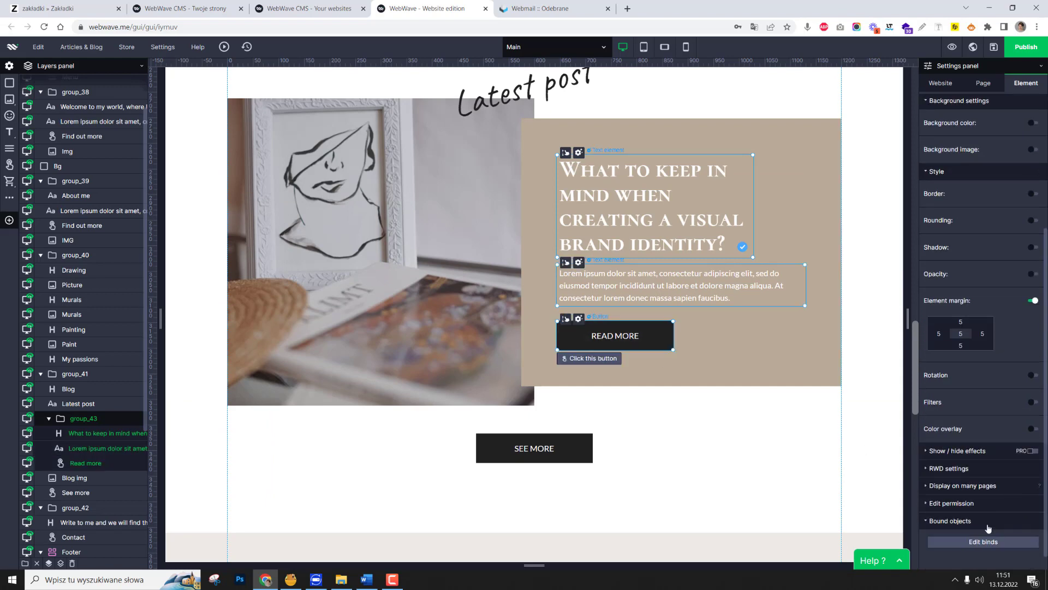
{"action": "scroll", "coordinate": [966, 530], "scroll_direction": "up", "scroll_amount": 1}
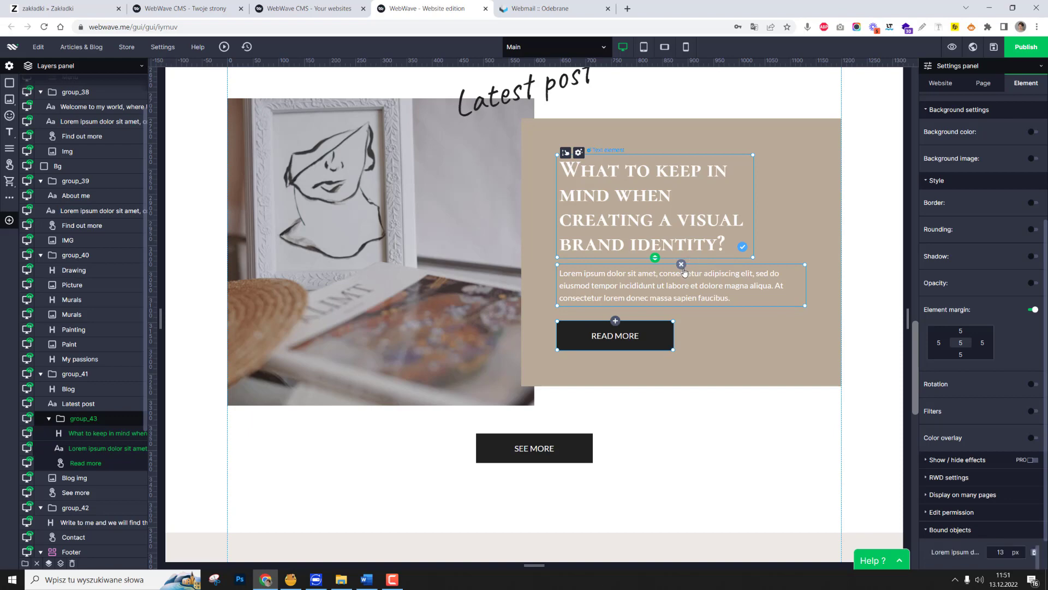
{"action": "left_click", "coordinate": [624, 295]}
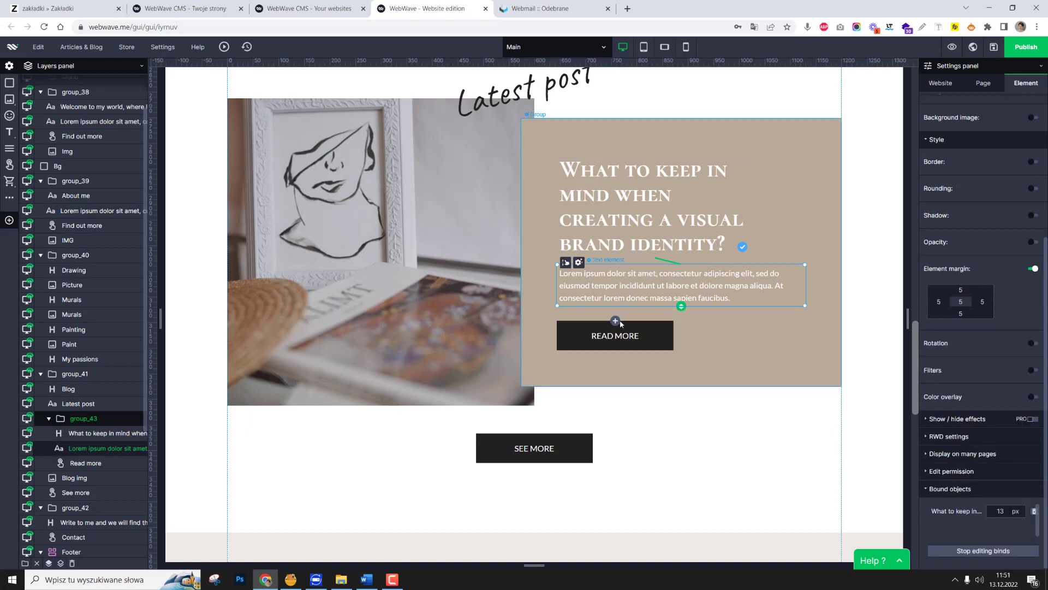
Back in the mobile landscape layout, narrow the beige post box to 454 px and place it at about X 13, Y 3879 px.
{"action": "left_click", "coordinate": [664, 47]}
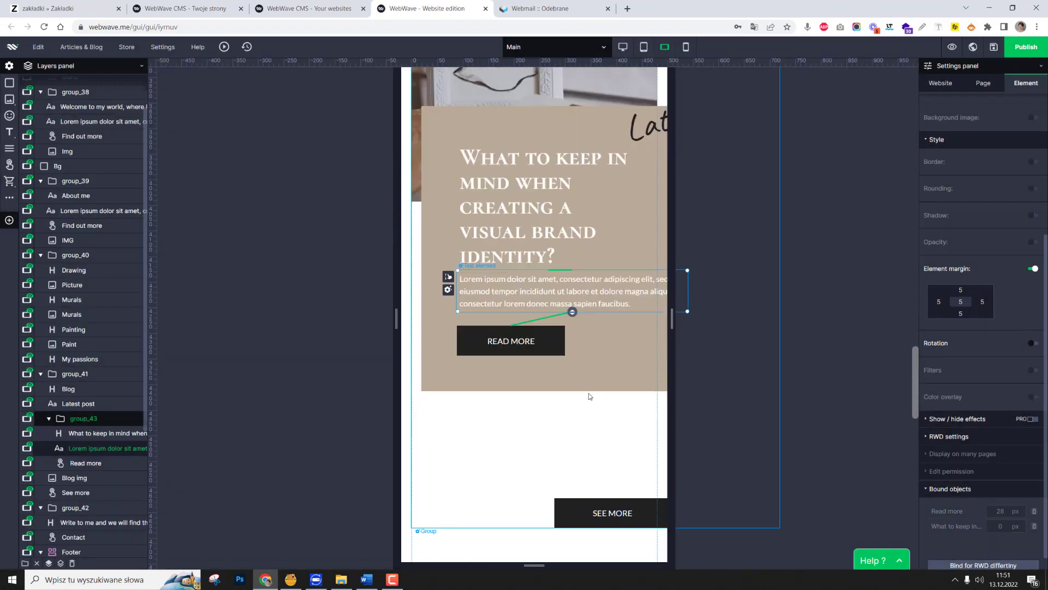
{"action": "left_click", "coordinate": [592, 214]}
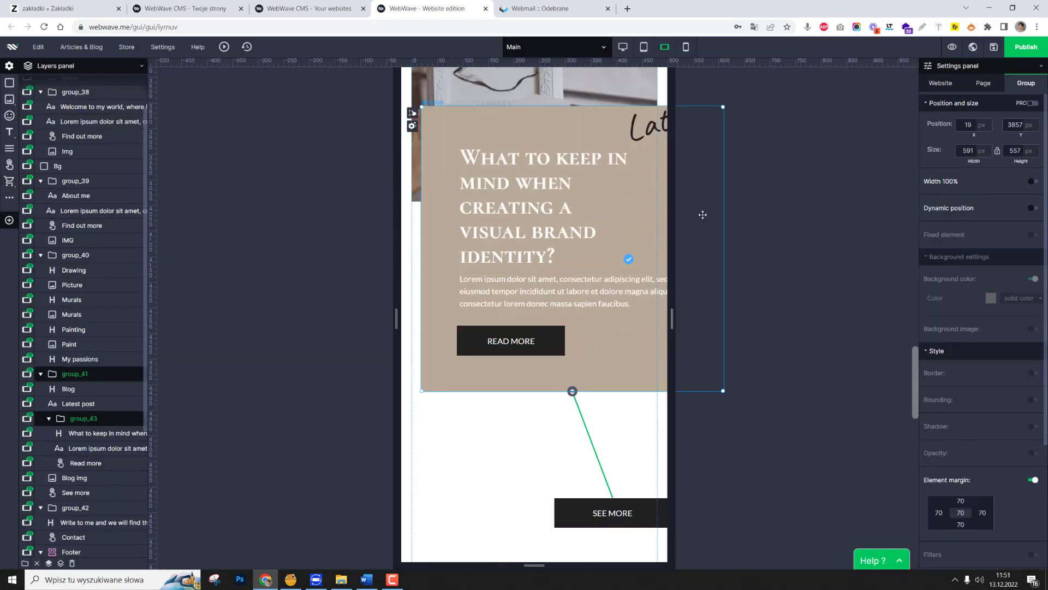
{"action": "left_click_drag", "start_coordinate": [721, 222], "coordinate": [610, 227]}
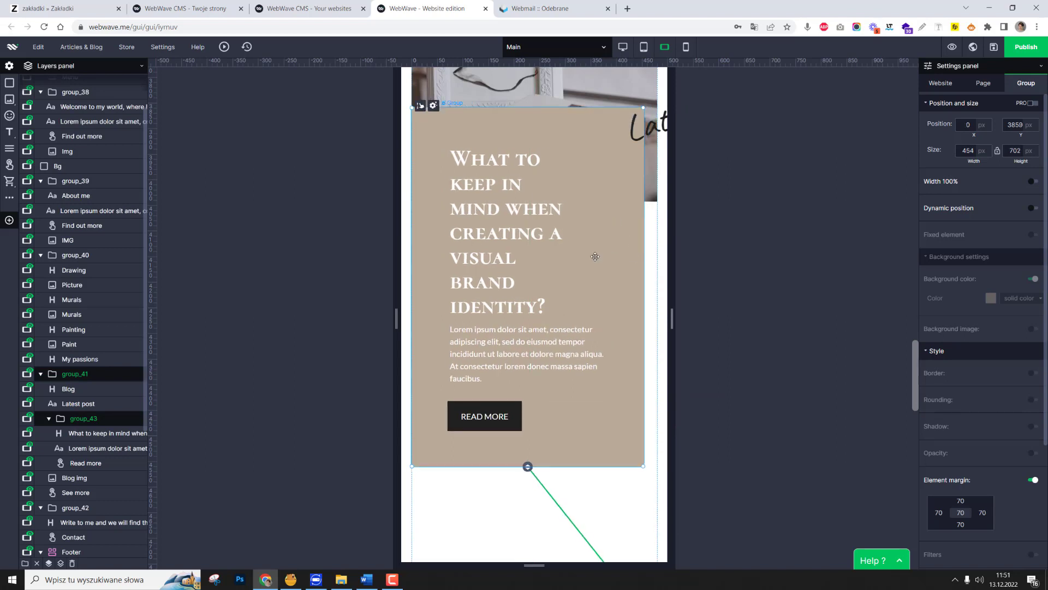
{"action": "mouse_move", "coordinate": [595, 257]}
{"action": "left_mouse_down"}
{"action": "mouse_move", "coordinate": [607, 263]}
{"action": "mouse_move", "coordinate": [598, 257]}
{"action": "left_mouse_up"}
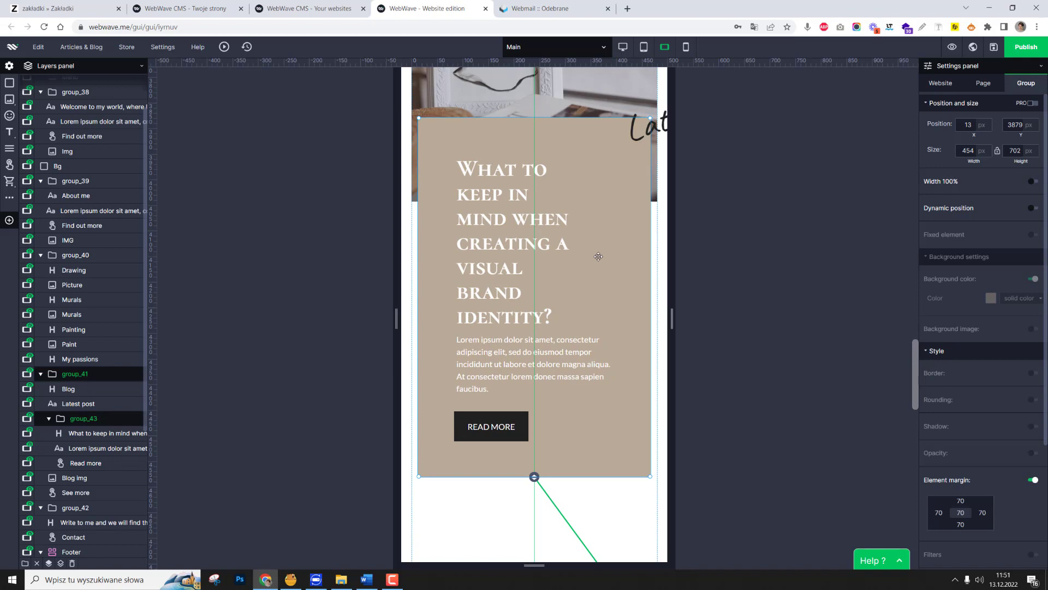
Widen the post heading to 369 px and shift it slightly down together with its paragraph and the Read more button.
{"action": "double_click", "coordinate": [512, 218]}
{"action": "key", "text": "Escape"}
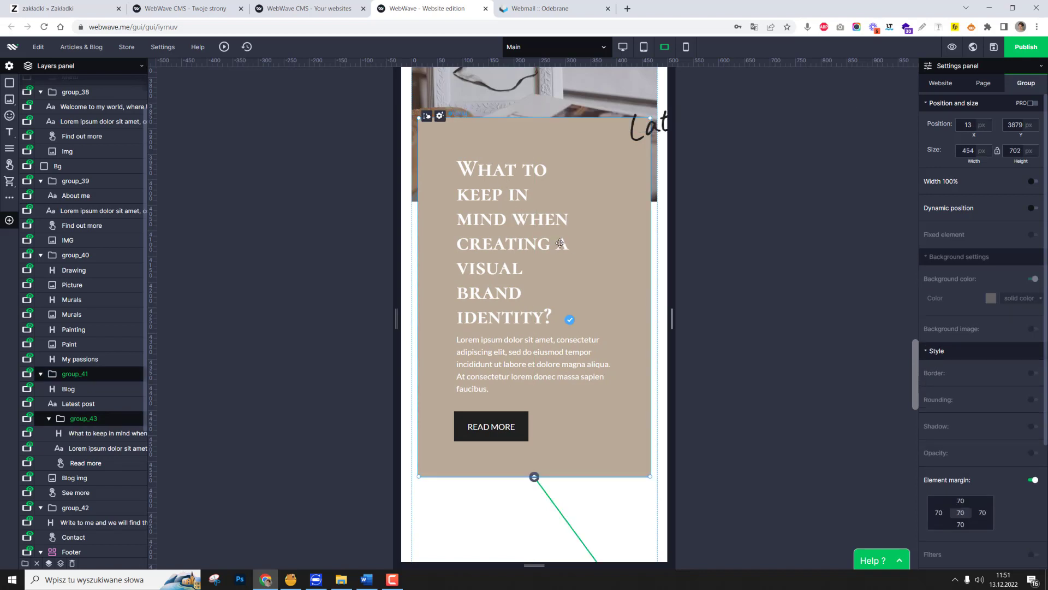
{"action": "left_click_drag", "start_coordinate": [581, 250], "coordinate": [643, 251]}
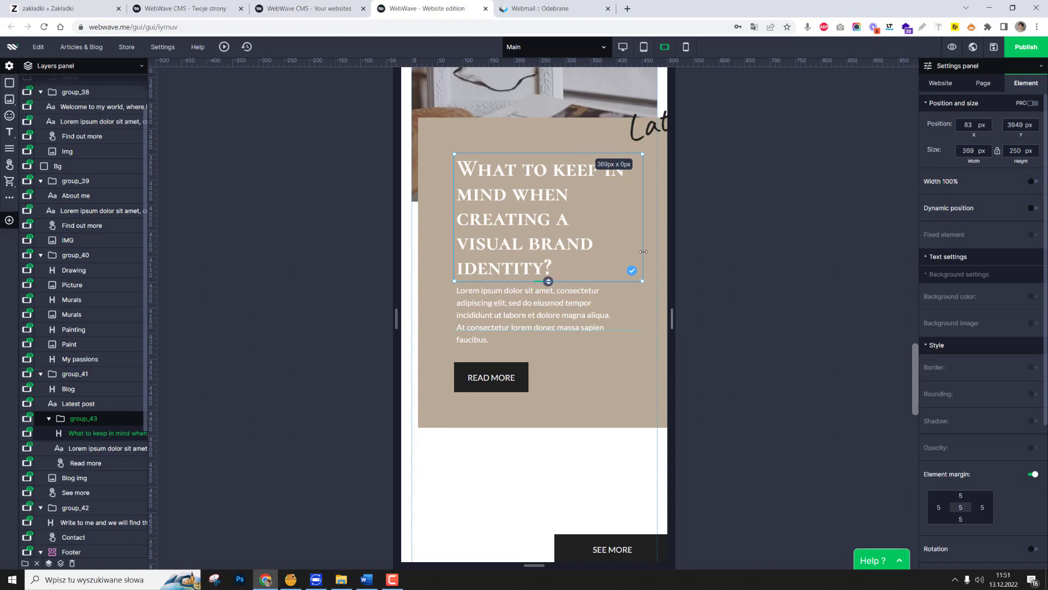
{"action": "left_click", "coordinate": [510, 312], "text": "shift"}
{"action": "left_click", "coordinate": [497, 377], "text": "shift"}
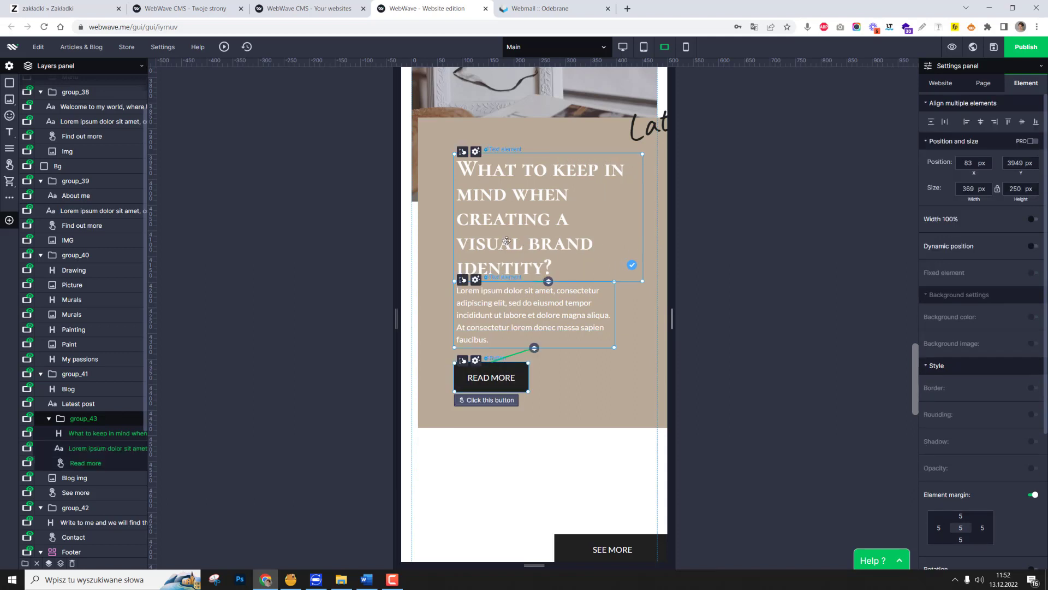
{"action": "mouse_move", "coordinate": [501, 234]}
{"action": "left_mouse_down"}
{"action": "mouse_move", "coordinate": [489, 227]}
{"action": "mouse_move", "coordinate": [508, 241]}
{"action": "left_mouse_up"}
{"action": "left_click", "coordinate": [882, 406]}
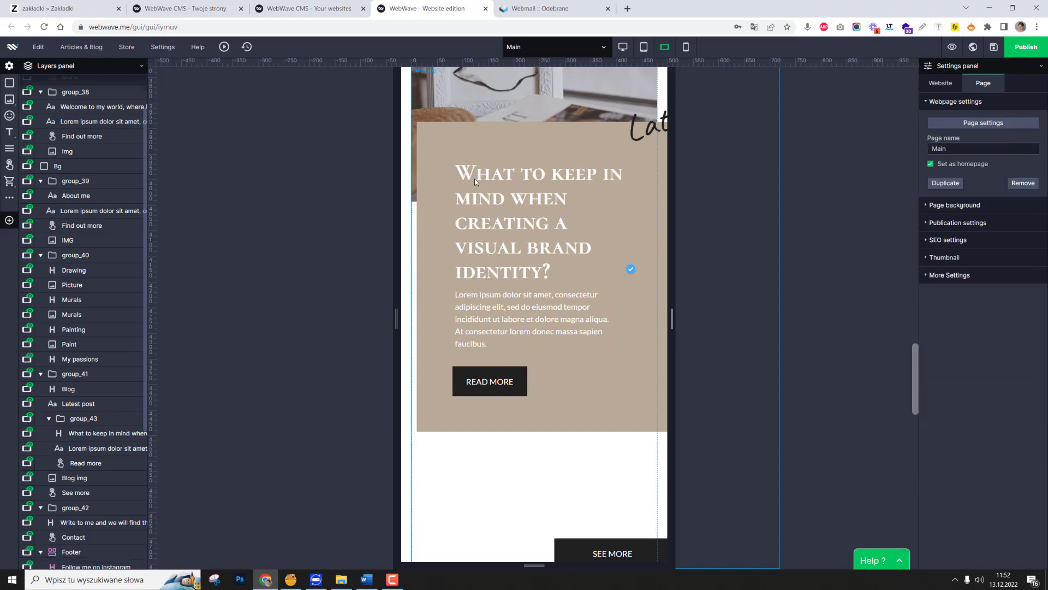
Set the beige post box's element margin to 40 on all sides and centre the box at about X 16, Y 3921 px.
{"action": "left_click", "coordinate": [478, 139]}
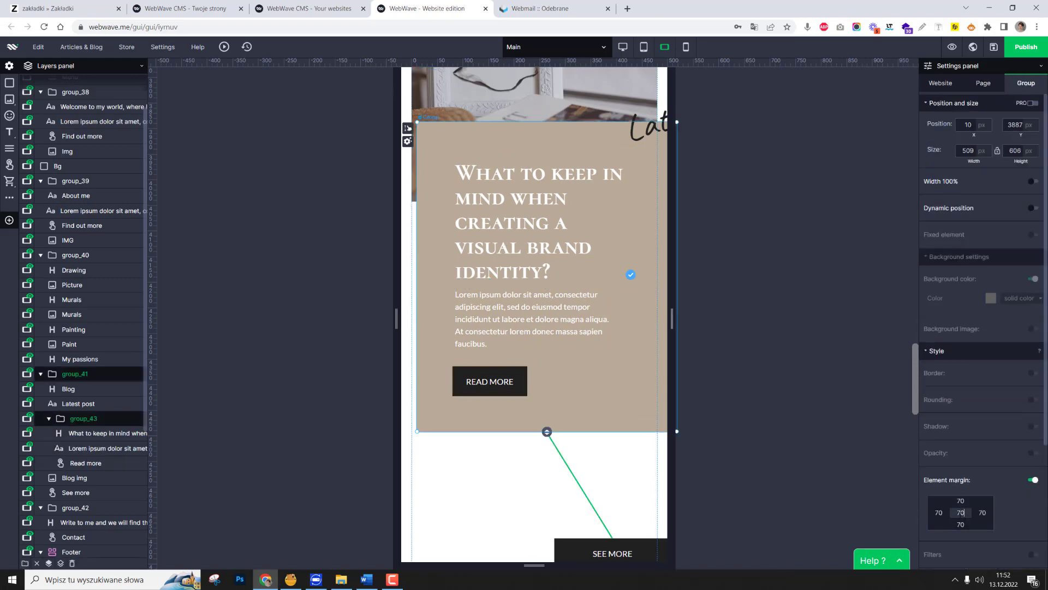
{"action": "type", "text": "50"}
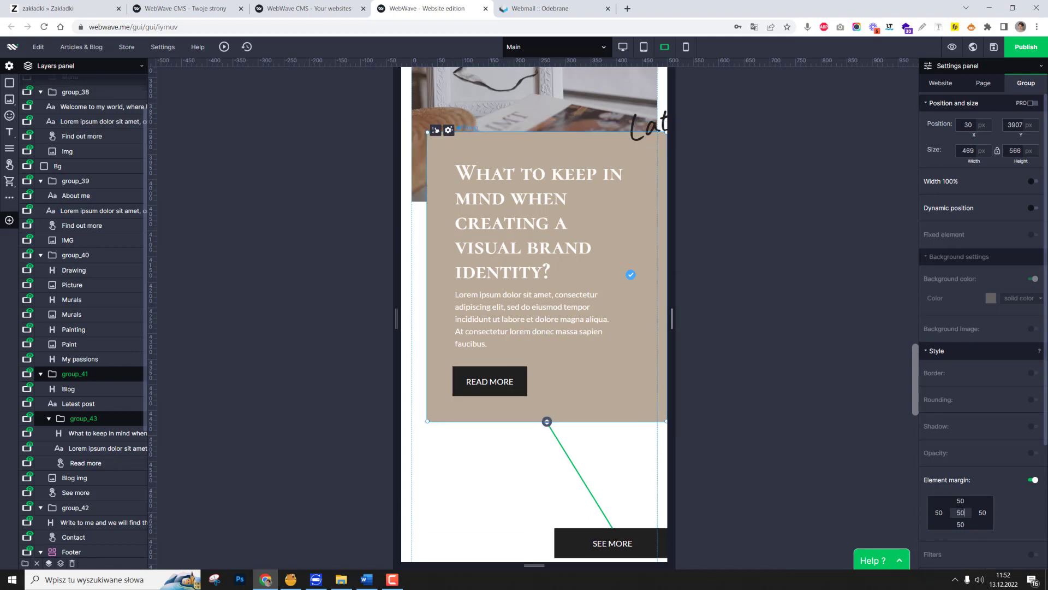
{"action": "type", "text": "40"}
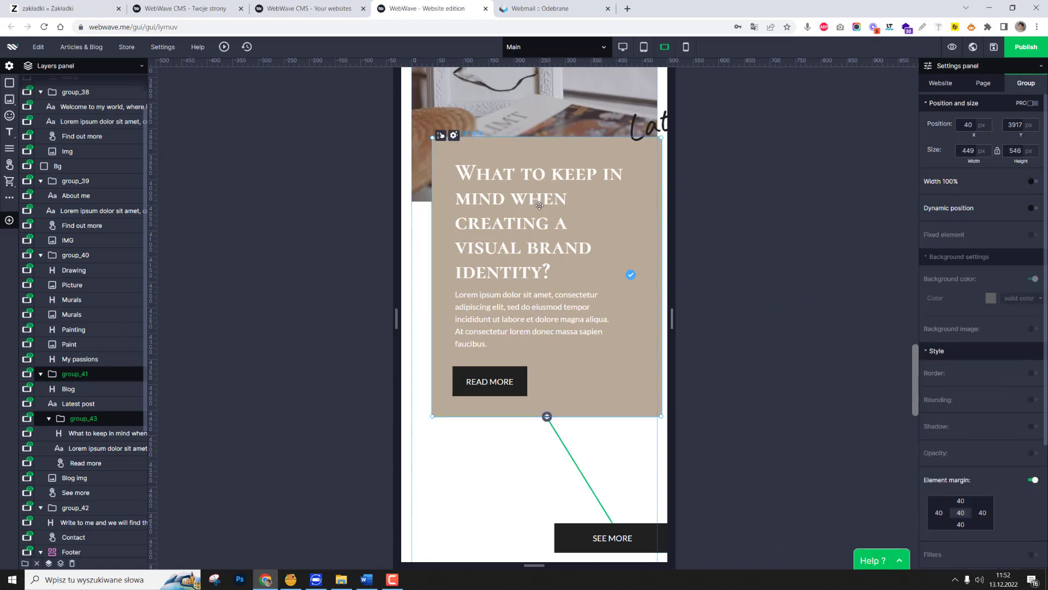
{"action": "left_click_drag", "start_coordinate": [539, 205], "coordinate": [525, 207]}
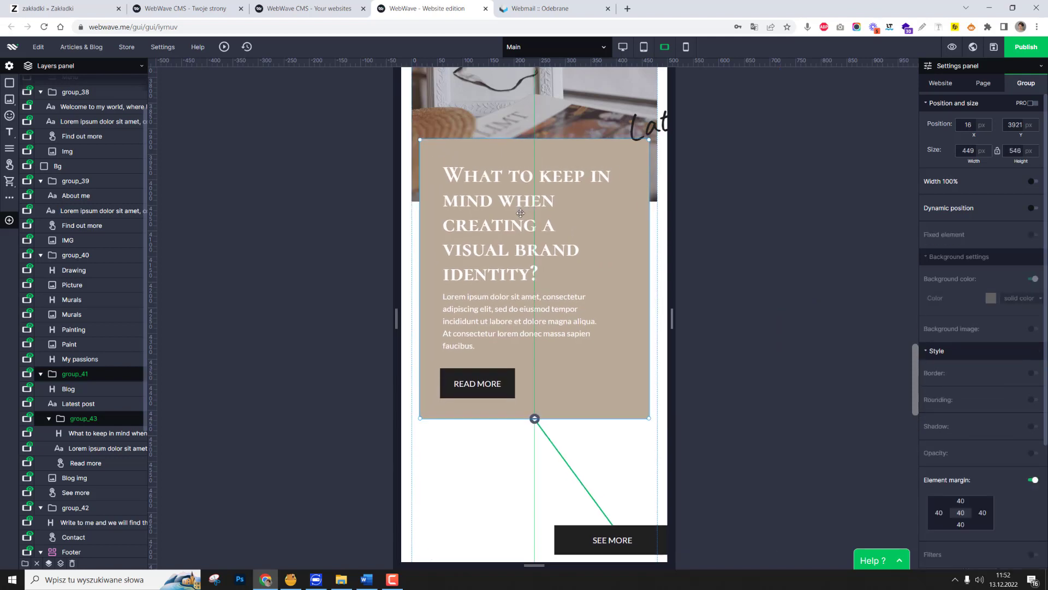
Widen the post heading's text box slightly inside the beige post box.
{"action": "left_click", "coordinate": [477, 323]}
{"action": "left_click", "coordinate": [594, 248]}
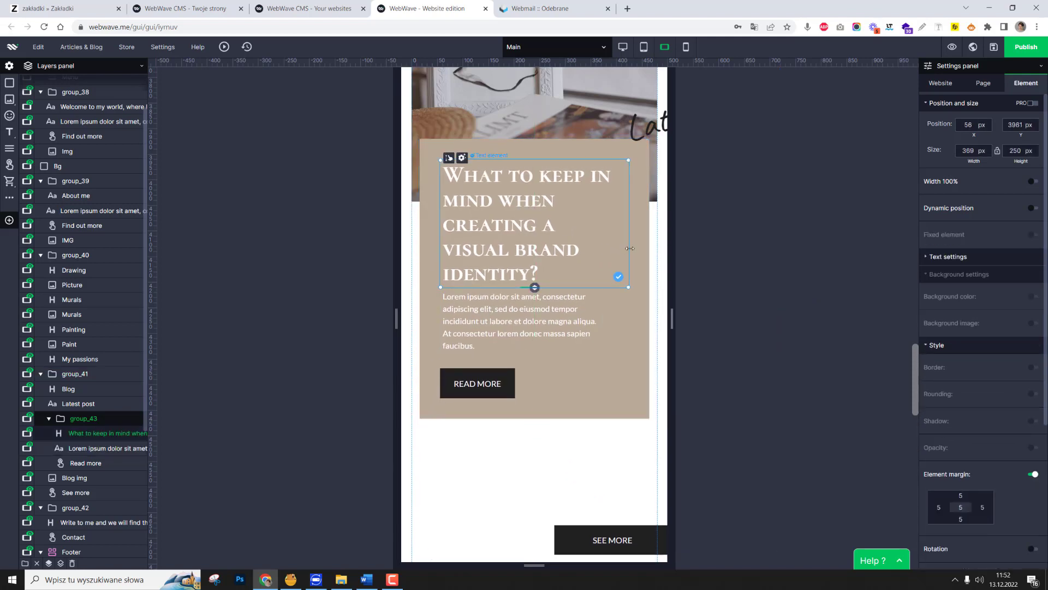
{"action": "left_click_drag", "start_coordinate": [627, 248], "coordinate": [640, 249]}
{"action": "left_click", "coordinate": [513, 322]}
Centre the See more button beneath the beige post box and move the contact section up below it.
{"action": "scroll", "coordinate": [546, 328], "scroll_direction": "down", "scroll_amount": 3}
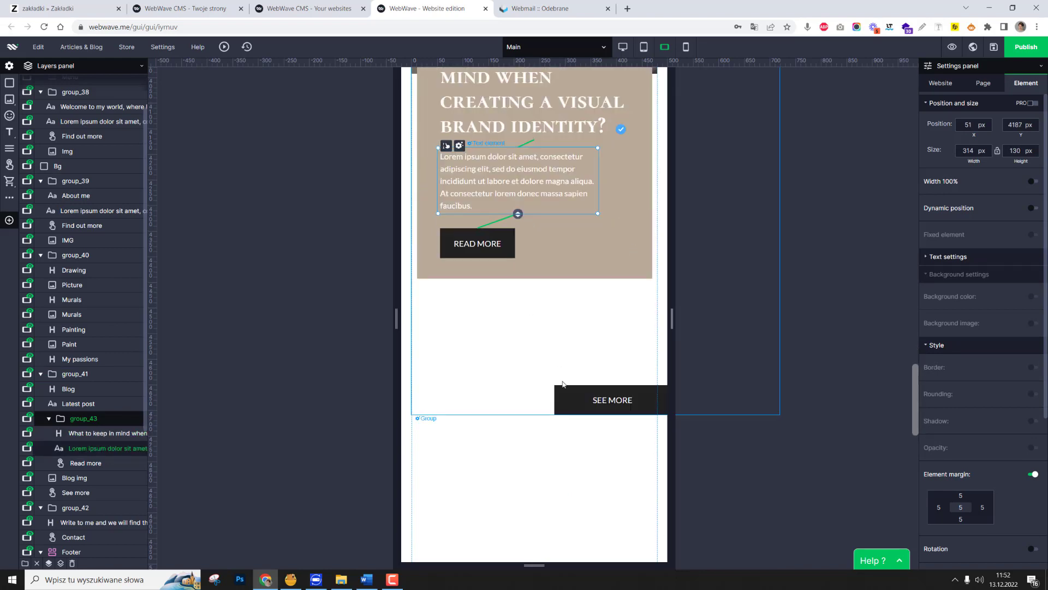
{"action": "left_click", "coordinate": [616, 397]}
{"action": "left_click_drag", "start_coordinate": [616, 397], "coordinate": [538, 315]}
{"action": "scroll", "coordinate": [549, 338], "scroll_direction": "down", "scroll_amount": 4}
{"action": "left_click_drag", "start_coordinate": [556, 405], "coordinate": [581, 202]}
Move the Latest post text to about X 50, Y 3803 px, overlapping the blog image and the beige box.
{"action": "scroll", "coordinate": [626, 252], "scroll_direction": "up", "scroll_amount": 7}
{"action": "left_click", "coordinate": [654, 278]}
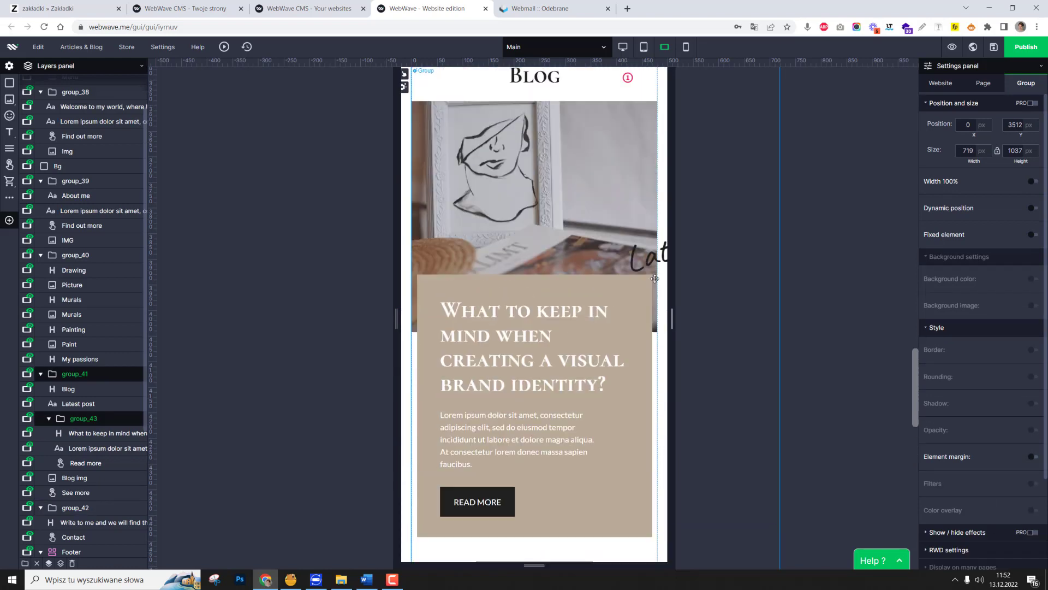
{"action": "left_click", "coordinate": [654, 255]}
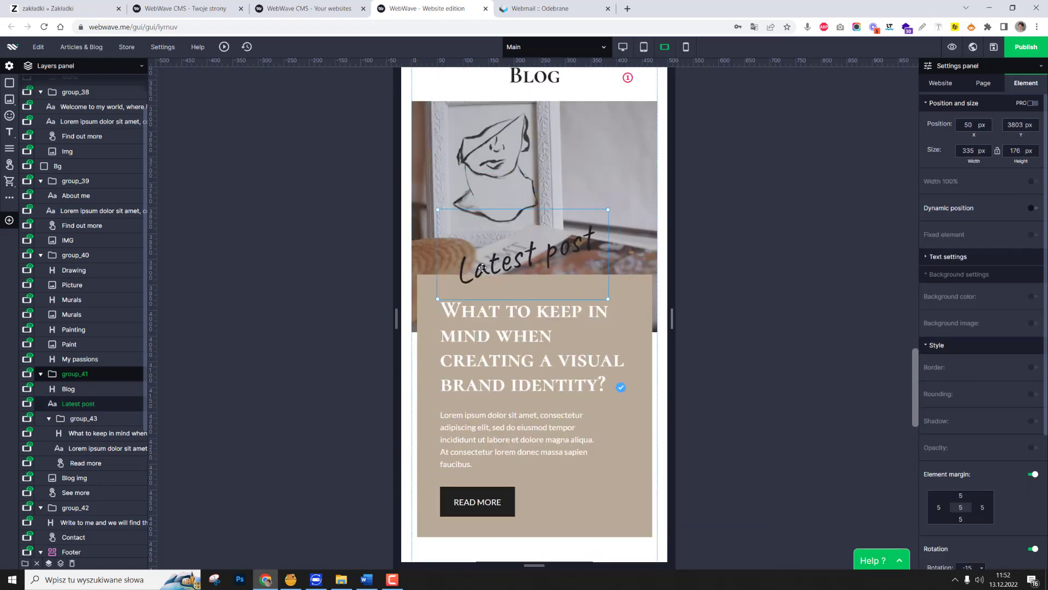
Narrow the contact section's heading to about 423 px and centre it with the Contact button beneath it.
{"action": "scroll", "coordinate": [486, 284], "scroll_direction": "down", "scroll_amount": 8}
{"action": "left_click", "coordinate": [552, 224]}
{"action": "left_click", "coordinate": [548, 248]}
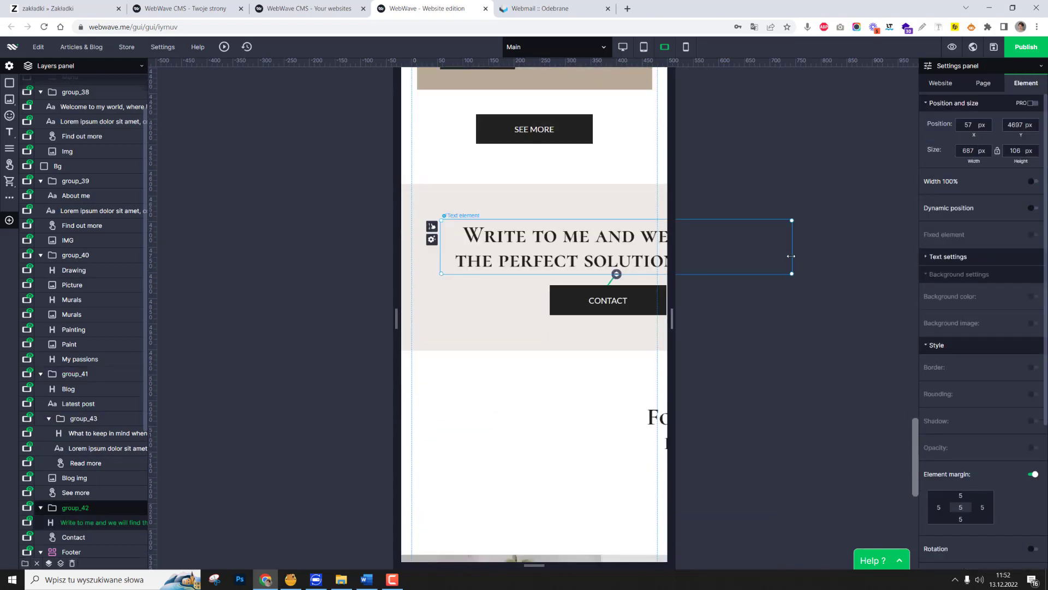
{"action": "left_click_drag", "start_coordinate": [791, 256], "coordinate": [656, 256]}
{"action": "left_click_drag", "start_coordinate": [589, 266], "coordinate": [576, 250]}
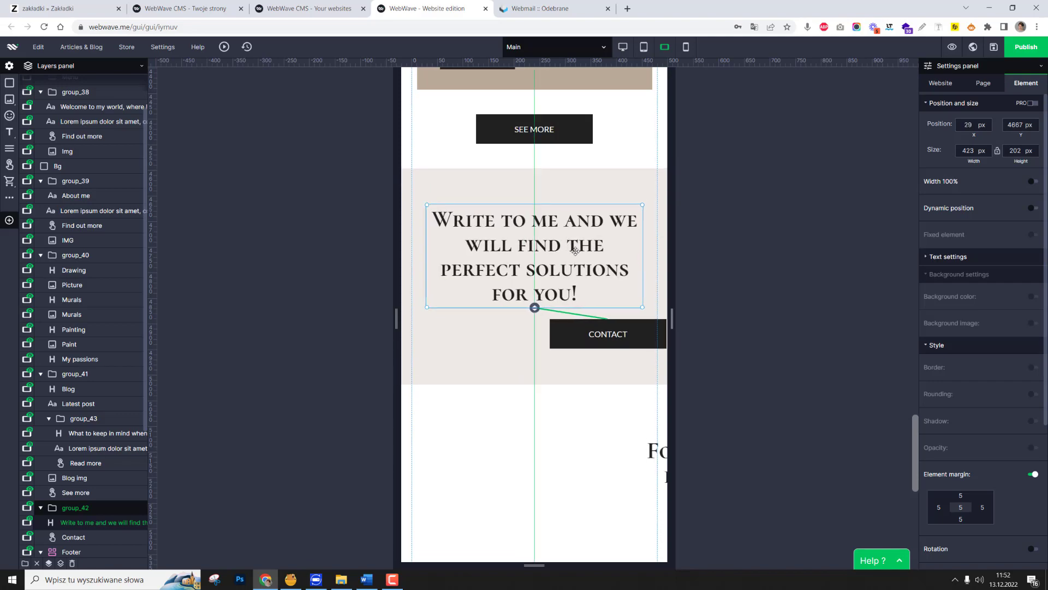
{"action": "left_click", "coordinate": [608, 333]}
{"action": "left_click_drag", "start_coordinate": [609, 333], "coordinate": [535, 348]}
{"action": "scroll", "coordinate": [534, 342], "scroll_direction": "down", "scroll_amount": 2}
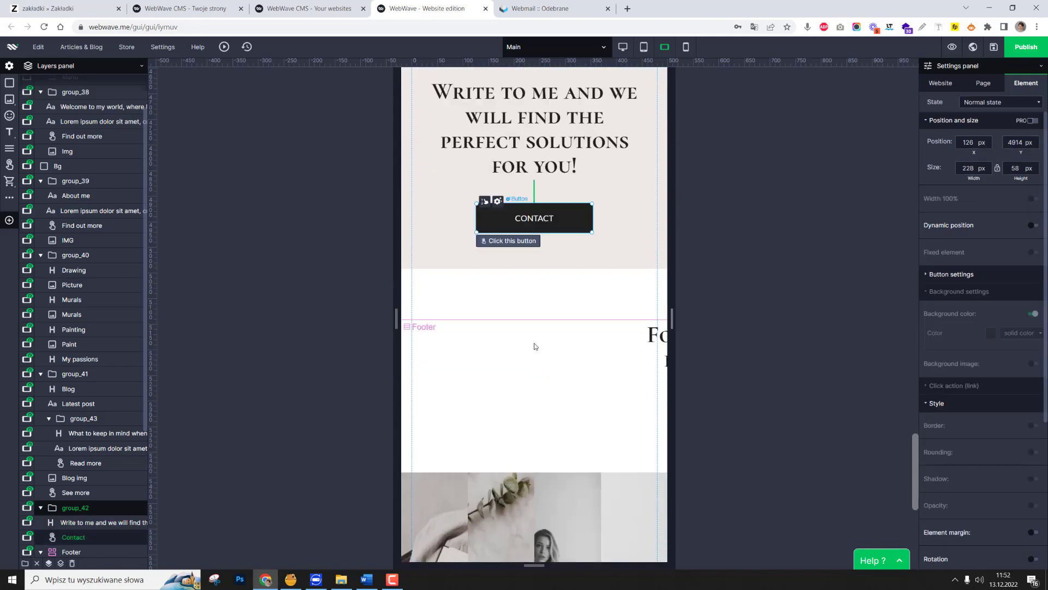
In the mobile portrait layout, fit the welcome heading and paragraph to the content width and centre the Find out more button below.
{"action": "scroll", "coordinate": [534, 346], "scroll_direction": "up", "scroll_amount": 10}
{"action": "left_click", "coordinate": [686, 47]}
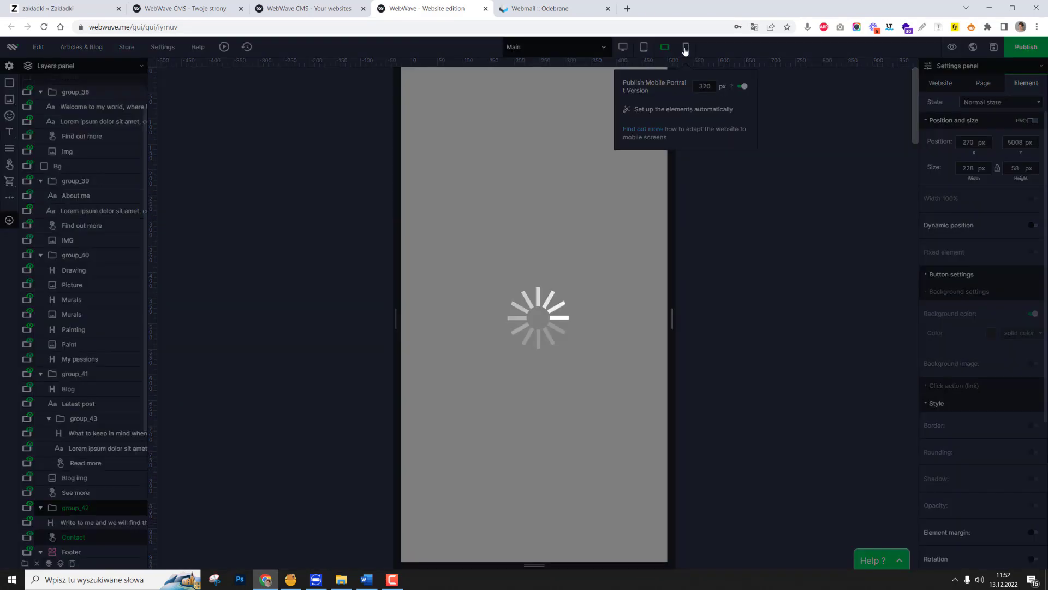
{"action": "left_click_drag", "start_coordinate": [633, 162], "coordinate": [618, 164]}
{"action": "left_click", "coordinate": [532, 284]}
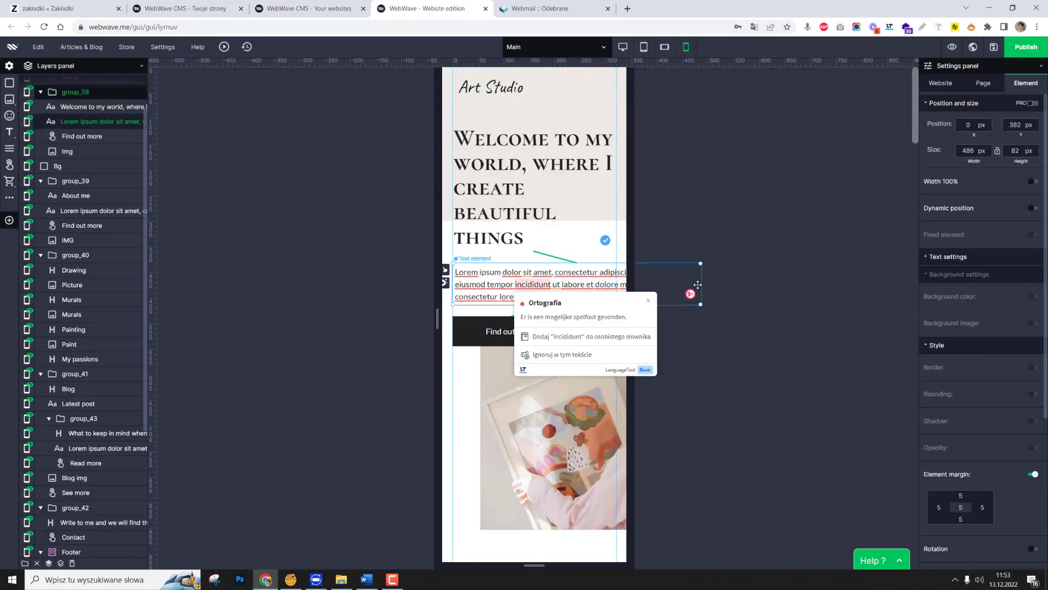
{"action": "scroll", "coordinate": [568, 295], "scroll_direction": "down", "scroll_amount": 2}
{"action": "left_click_drag", "start_coordinate": [700, 283], "coordinate": [541, 352]}
{"action": "left_click_drag", "start_coordinate": [511, 228], "coordinate": [533, 228]}
Resize the welcome image to about 320 by 344 px and place it above the welcome heading at about Y 94 px.
{"action": "left_click", "coordinate": [579, 333]}
{"action": "left_click_drag", "start_coordinate": [645, 361], "coordinate": [616, 361]}
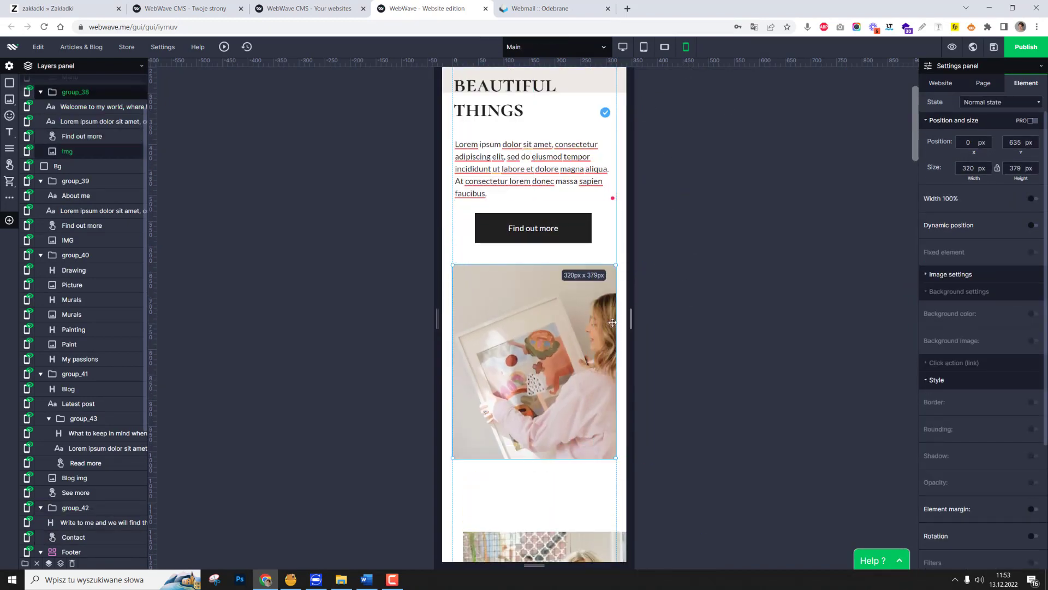
{"action": "scroll", "coordinate": [567, 349], "scroll_direction": "up", "scroll_amount": 3}
{"action": "left_click_drag", "start_coordinate": [538, 464], "coordinate": [530, 185]}
{"action": "left_click_drag", "start_coordinate": [461, 109], "coordinate": [519, 104]}
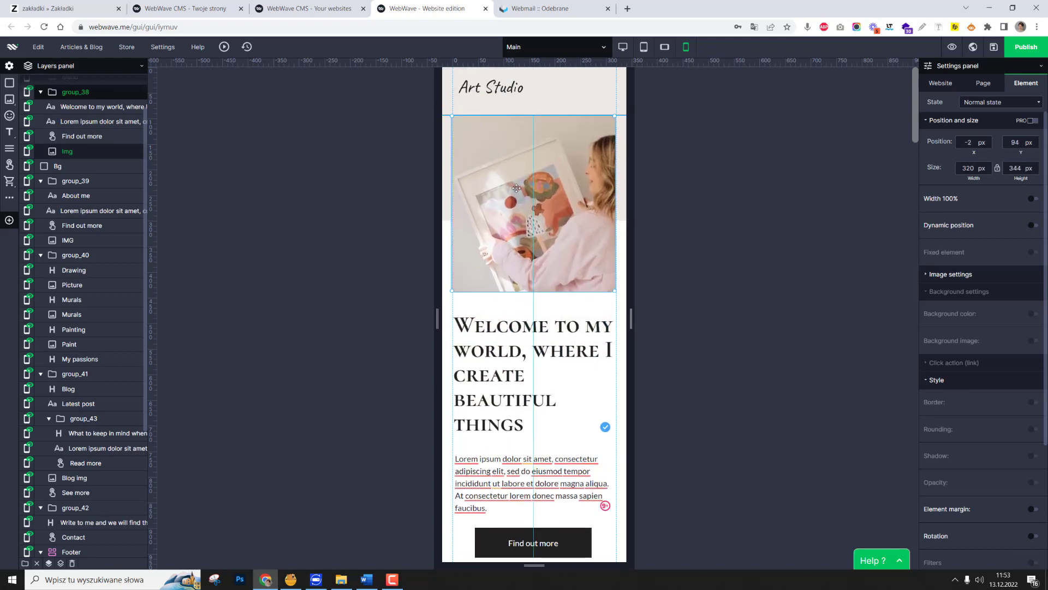
In the mobile landscape layout, bind the welcome image to the heading beneath it.
{"action": "left_click", "coordinate": [664, 46]}
{"action": "left_click", "coordinate": [536, 315]}
{"action": "left_click", "coordinate": [984, 551]}
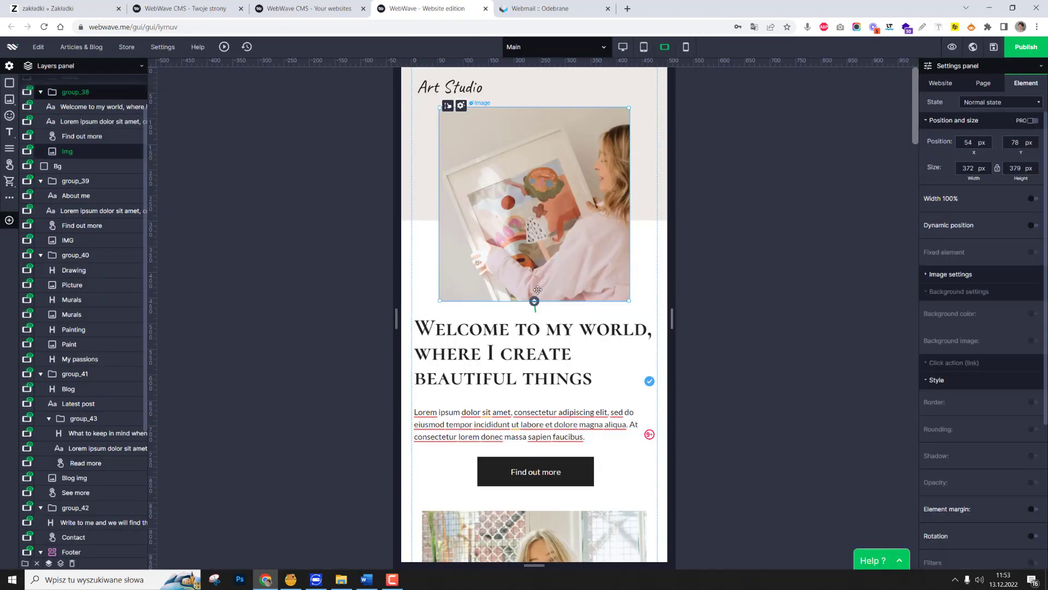
Return to the mobile portrait layout, narrow the About me photo to fit the page and centre it below the Find out more button.
{"action": "left_click", "coordinate": [686, 47]}
{"action": "left_click", "coordinate": [500, 328]}
{"action": "scroll", "coordinate": [499, 328], "scroll_direction": "down", "scroll_amount": 3}
{"action": "scroll", "coordinate": [524, 328], "scroll_direction": "down", "scroll_amount": 3}
{"action": "left_click", "coordinate": [567, 349]}
{"action": "left_click_drag", "start_coordinate": [689, 368], "coordinate": [617, 368]}
{"action": "left_click_drag", "start_coordinate": [562, 357], "coordinate": [558, 302]}
Move the About me heading and its paragraph beneath the photo, with the heading at X 0, Y 1408 px.
{"action": "left_click", "coordinate": [808, 377]}
{"action": "left_click", "coordinate": [786, 309], "text": "shift"}
{"action": "left_click_drag", "start_coordinate": [833, 358], "coordinate": [553, 473]}
{"action": "left_click", "coordinate": [553, 422]}
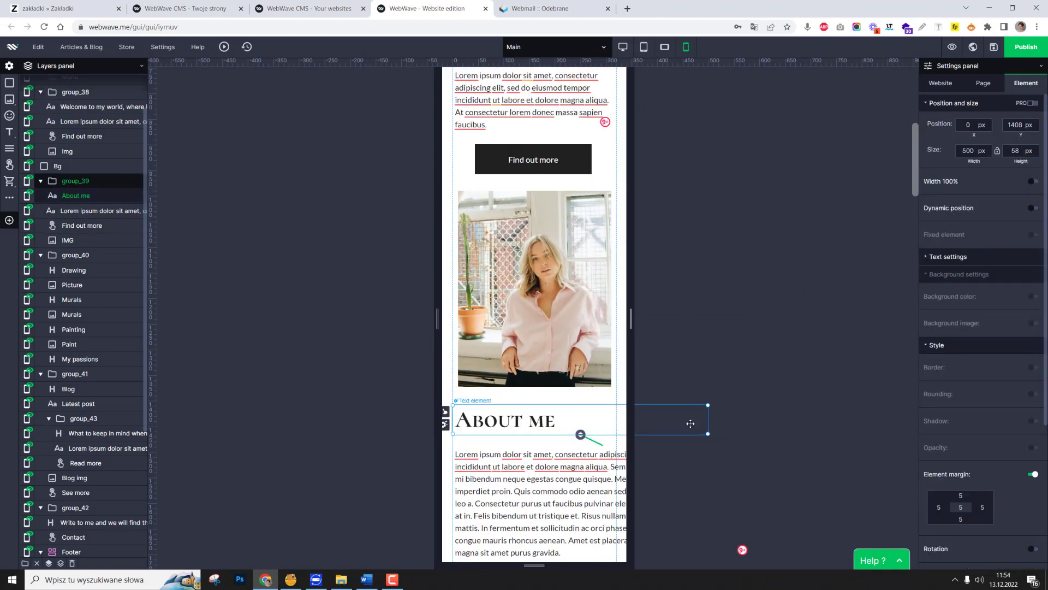
Narrow the About me paragraph to the page's content width and centre the Find out more button beneath it.
{"action": "left_click", "coordinate": [768, 483]}
{"action": "scroll", "coordinate": [773, 447], "scroll_direction": "down", "scroll_amount": 5}
{"action": "left_click_drag", "start_coordinate": [778, 418], "coordinate": [538, 432]}
{"action": "left_click_drag", "start_coordinate": [452, 456], "coordinate": [452, 486]}
Narrow the My passions heading's text box to the page's content width.
{"action": "scroll", "coordinate": [580, 208], "scroll_direction": "down", "scroll_amount": 6}
{"action": "scroll", "coordinate": [580, 208], "scroll_direction": "up", "scroll_amount": 2}
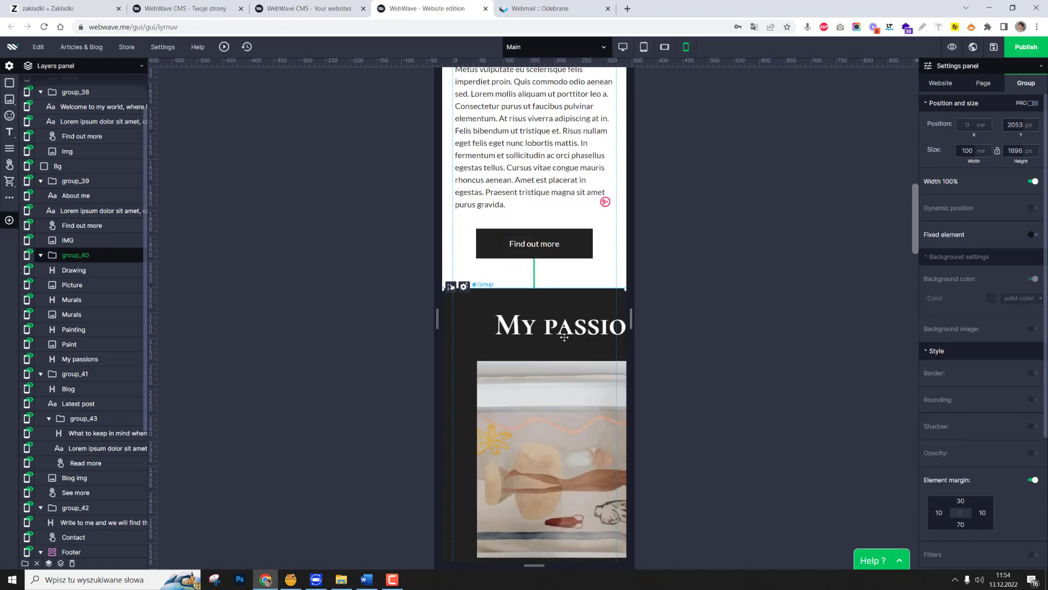
{"action": "double_click", "coordinate": [567, 336]}
{"action": "left_click_drag", "start_coordinate": [697, 323], "coordinate": [621, 323]}
Move the three My passions pictures with their captions beneath the heading and narrow them to the page's content width, about 311 px.
{"action": "left_click", "coordinate": [559, 405]}
{"action": "scroll", "coordinate": [560, 405], "scroll_direction": "down", "scroll_amount": 5}
{"action": "left_click", "coordinate": [559, 405], "text": "ctrl"}
{"action": "left_click", "coordinate": [571, 330], "text": "ctrl"}
{"action": "scroll", "coordinate": [570, 330], "scroll_direction": "down", "scroll_amount": 5}
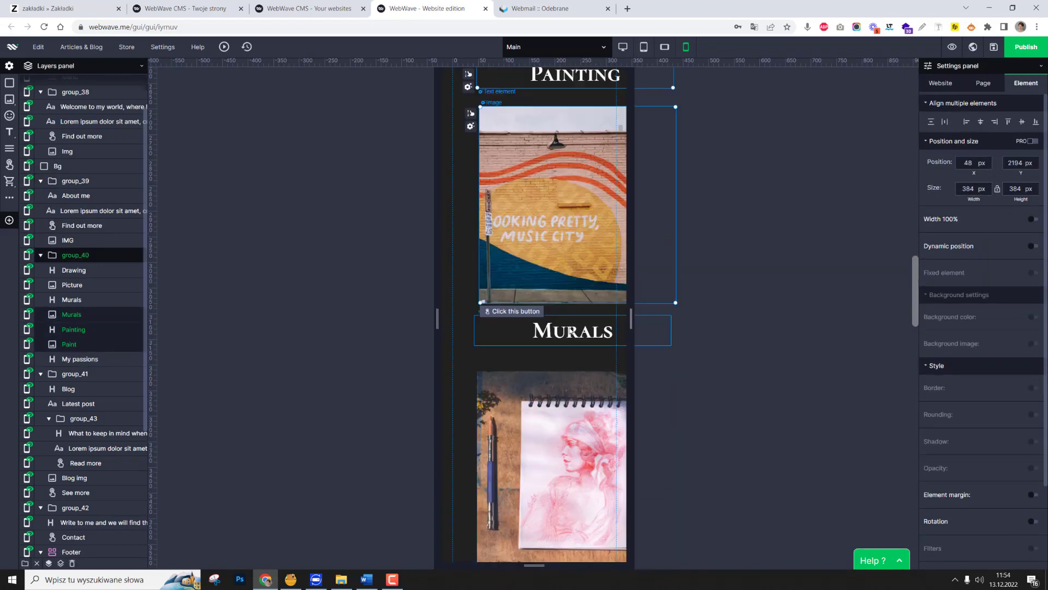
{"action": "left_click", "coordinate": [570, 330], "text": "ctrl"}
{"action": "left_click", "coordinate": [568, 426], "text": "ctrl"}
{"action": "left_click", "coordinate": [571, 333], "text": "ctrl"}
{"action": "scroll", "coordinate": [565, 338], "scroll_direction": "up", "scroll_amount": 13}
{"action": "left_click_drag", "start_coordinate": [562, 341], "coordinate": [541, 391]}
{"action": "left_click_drag", "start_coordinate": [650, 400], "coordinate": [614, 402]}
Shorten the pictures in the My passions section and close up the gaps between them and their captions.
{"action": "scroll", "coordinate": [614, 404], "scroll_direction": "down", "scroll_amount": 10}
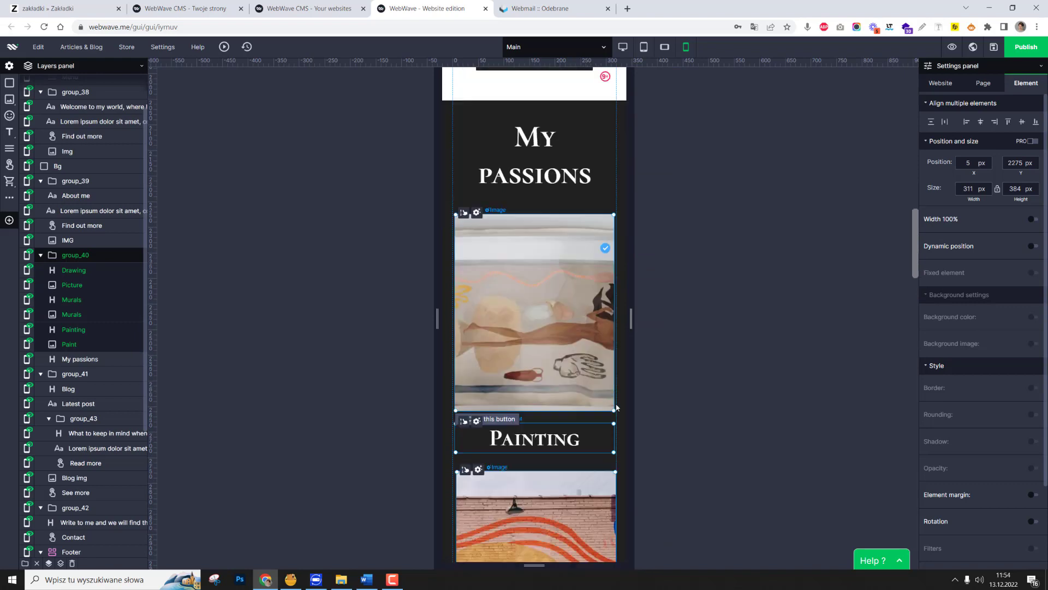
{"action": "left_click_drag", "start_coordinate": [586, 463], "coordinate": [580, 364]}
{"action": "left_click", "coordinate": [743, 374]}
{"action": "scroll", "coordinate": [742, 374], "scroll_direction": "up", "scroll_amount": 9}
{"action": "scroll", "coordinate": [737, 377], "scroll_direction": "down", "scroll_amount": 12}
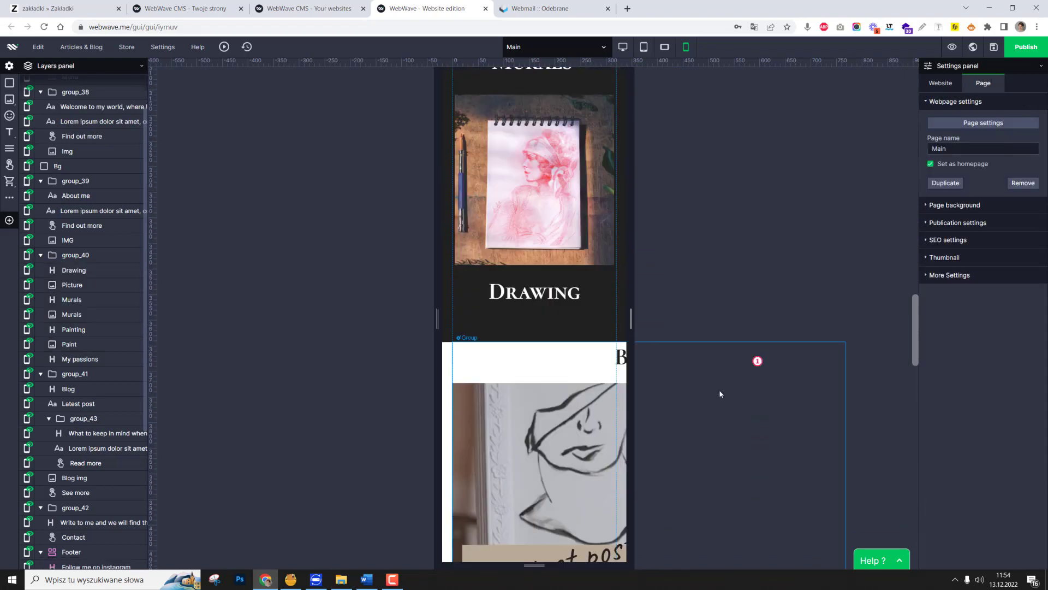
Narrow the Blog heading's text box to the page's content width and centre it at the top of the blog section.
{"action": "scroll", "coordinate": [719, 389], "scroll_direction": "up", "scroll_amount": 1}
{"action": "double_click", "coordinate": [653, 424]}
{"action": "left_click_drag", "start_coordinate": [653, 424], "coordinate": [596, 441]}
{"action": "left_click_drag", "start_coordinate": [707, 439], "coordinate": [616, 440]}
{"action": "scroll", "coordinate": [568, 424], "scroll_direction": "down", "scroll_amount": 5}
Narrow the blog picture to the page's content width, shorten it, and shrink the Latest post text laid over it.
{"action": "left_click", "coordinate": [570, 306]}
{"action": "left_click_drag", "start_coordinate": [849, 295], "coordinate": [618, 285]}
{"action": "left_click_drag", "start_coordinate": [535, 517], "coordinate": [535, 387]}
{"action": "left_click", "coordinate": [535, 374]}
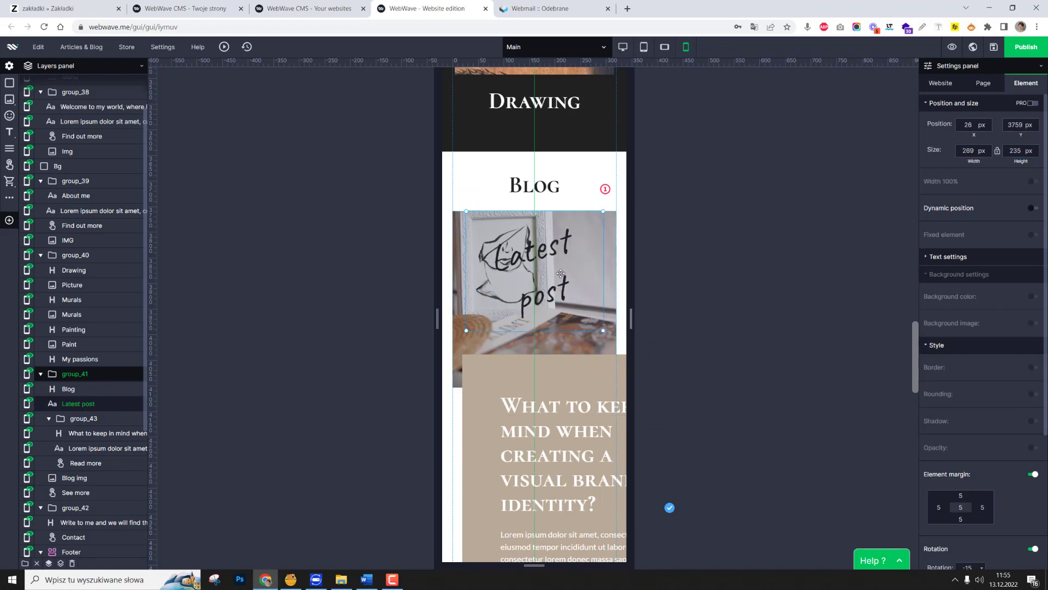
{"action": "double_click", "coordinate": [561, 273]}
Set the element margin of the beige blog post box to 20.
{"action": "left_click", "coordinate": [534, 284]}
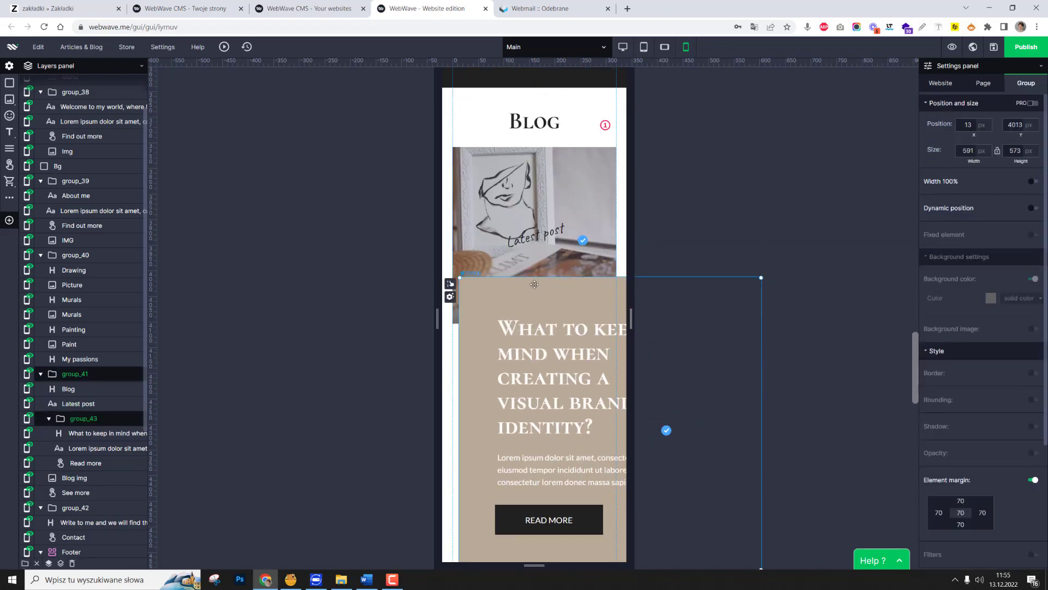
{"action": "type", "text": "20"}
{"action": "left_click", "coordinate": [786, 431]}
Narrow the blog post box together with its heading and paragraph so they fit within the page's content width.
{"action": "left_click_drag", "start_coordinate": [607, 357], "coordinate": [583, 355]}
{"action": "left_click_drag", "start_coordinate": [712, 359], "coordinate": [606, 359]}
{"action": "left_click_drag", "start_coordinate": [571, 357], "coordinate": [573, 356]}
{"action": "scroll", "coordinate": [573, 356], "scroll_direction": "down", "scroll_amount": 5}
{"action": "left_click", "coordinate": [503, 356]}
{"action": "scroll", "coordinate": [541, 351], "scroll_direction": "up", "scroll_amount": 3}
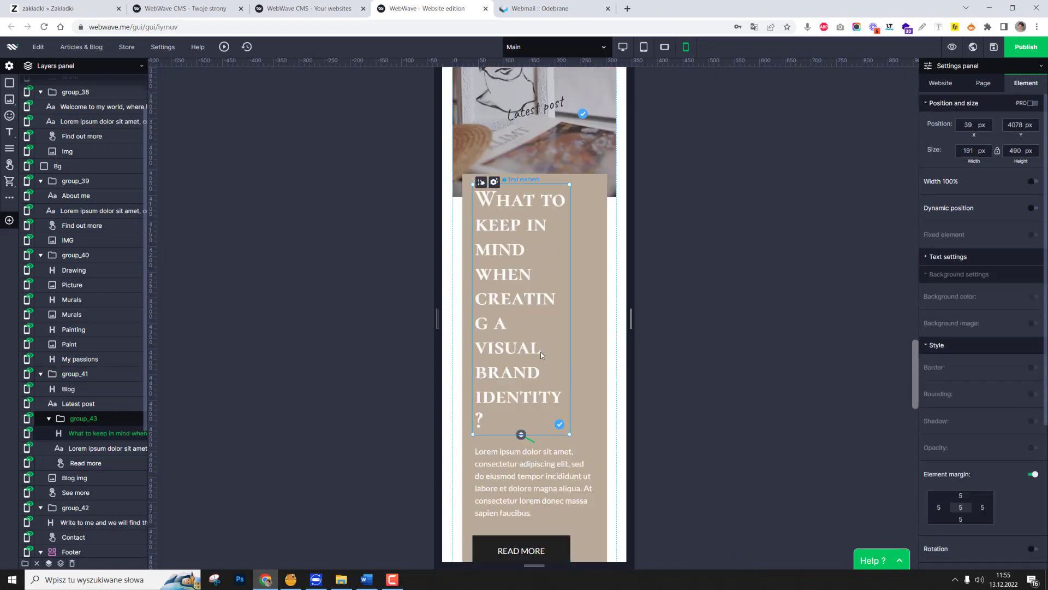
Reduce the text size of the heading in the blog post box and adjust the box's contents to fit.
{"action": "double_click", "coordinate": [540, 351]}
{"action": "left_click", "coordinate": [642, 154]}
{"action": "left_click", "coordinate": [630, 335]}
{"action": "left_click", "coordinate": [569, 264]}
{"action": "left_click", "coordinate": [568, 264]}
{"action": "left_click_drag", "start_coordinate": [570, 259], "coordinate": [541, 258]}
{"action": "left_click", "coordinate": [545, 259]}
{"action": "left_click", "coordinate": [543, 259]}
Centre the See more button below the blog post and move the Write to me section up beneath it.
{"action": "left_click_drag", "start_coordinate": [609, 464], "coordinate": [491, 462]}
{"action": "scroll", "coordinate": [492, 461], "scroll_direction": "down", "scroll_amount": 7}
{"action": "left_click", "coordinate": [568, 420]}
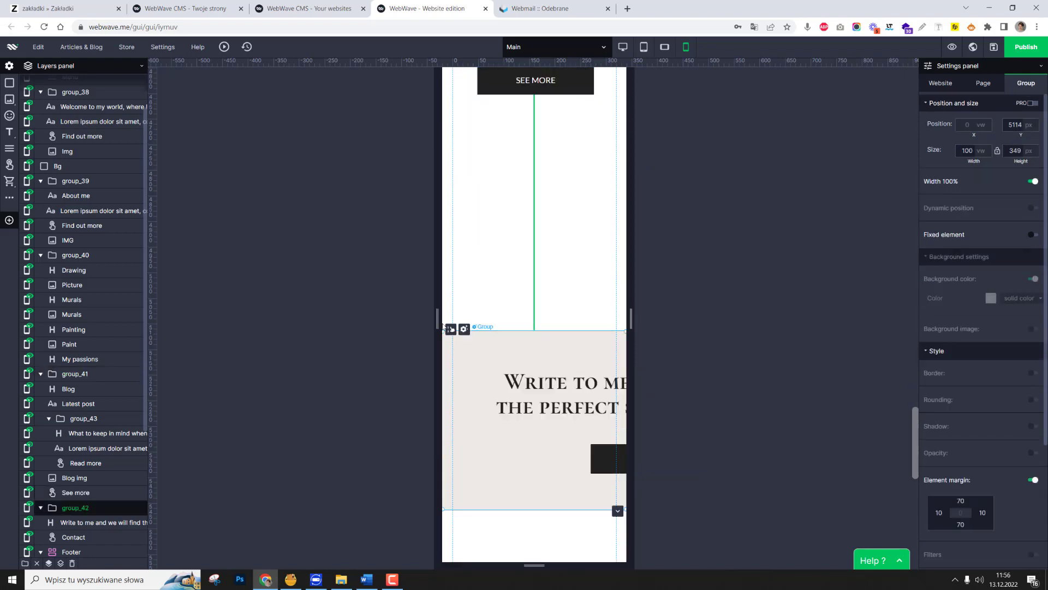
{"action": "left_click_drag", "start_coordinate": [567, 421], "coordinate": [568, 212]}
Narrow the Write to me heading to the page's content width and centre the Contact button beneath it.
{"action": "left_click", "coordinate": [608, 198]}
{"action": "left_click_drag", "start_coordinate": [833, 192], "coordinate": [618, 192]}
{"action": "left_click_drag", "start_coordinate": [563, 195], "coordinate": [533, 185]}
{"action": "left_click_drag", "start_coordinate": [588, 223], "coordinate": [490, 215]}
Set the Write to me section's element margin to 30 and reduce its heading's text size.
{"action": "left_click", "coordinate": [596, 134]}
{"action": "left_click", "coordinate": [960, 513]}
{"action": "type", "text": "30"}
{"action": "double_click", "coordinate": [545, 215]}
{"action": "left_click", "coordinate": [626, 101]}
{"action": "left_click", "coordinate": [605, 260]}
{"action": "left_click", "coordinate": [604, 227]}
Save the changes, switch to the desktop layout and open the unpublished website preview.
{"action": "scroll", "coordinate": [561, 391], "scroll_direction": "up", "scroll_amount": 15}
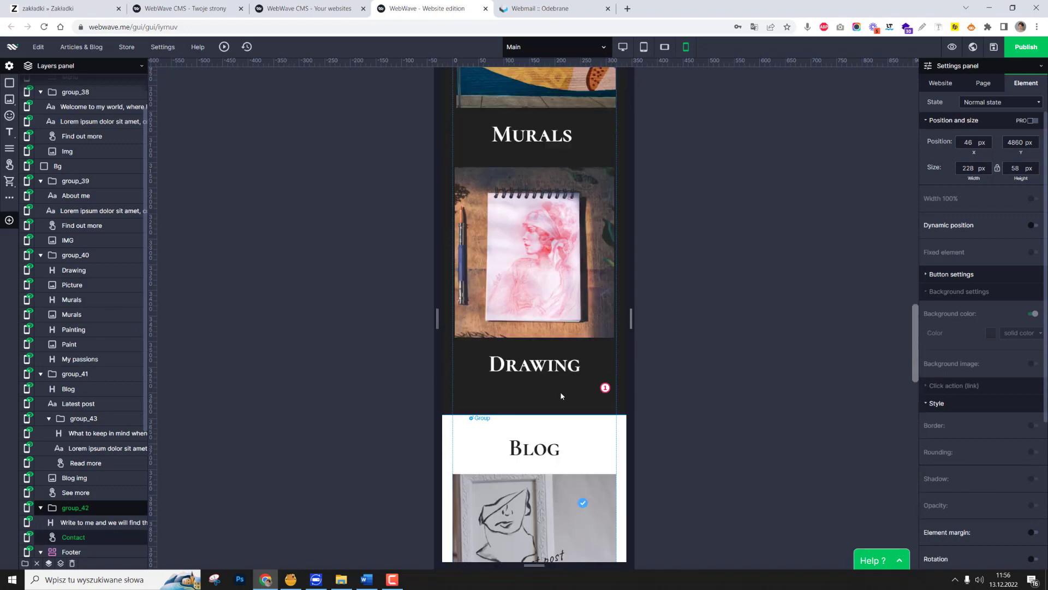
{"action": "scroll", "coordinate": [561, 395], "scroll_direction": "up", "scroll_amount": 15}
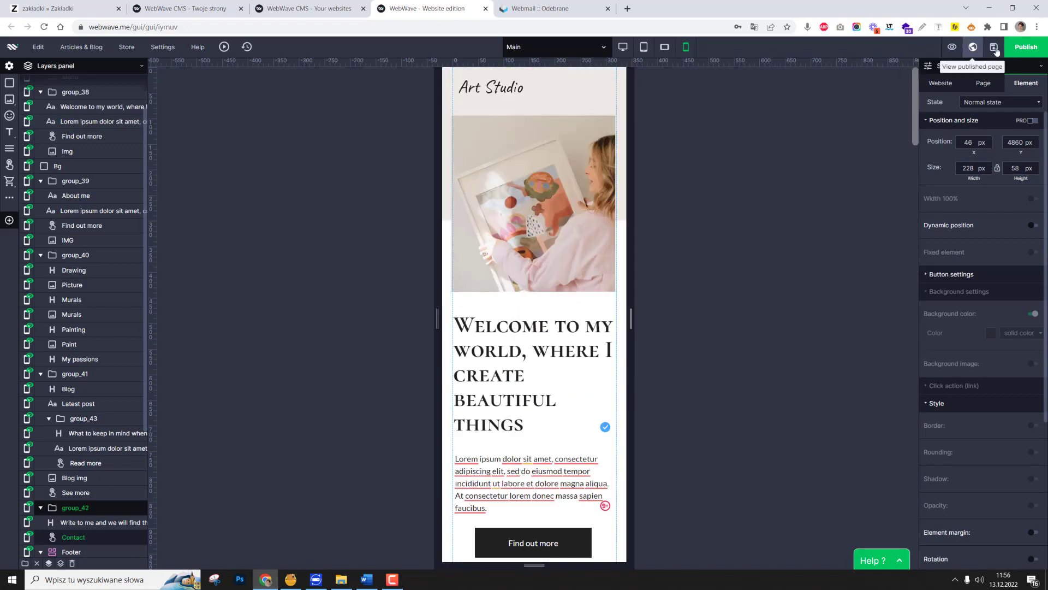
{"action": "left_click", "coordinate": [623, 48]}
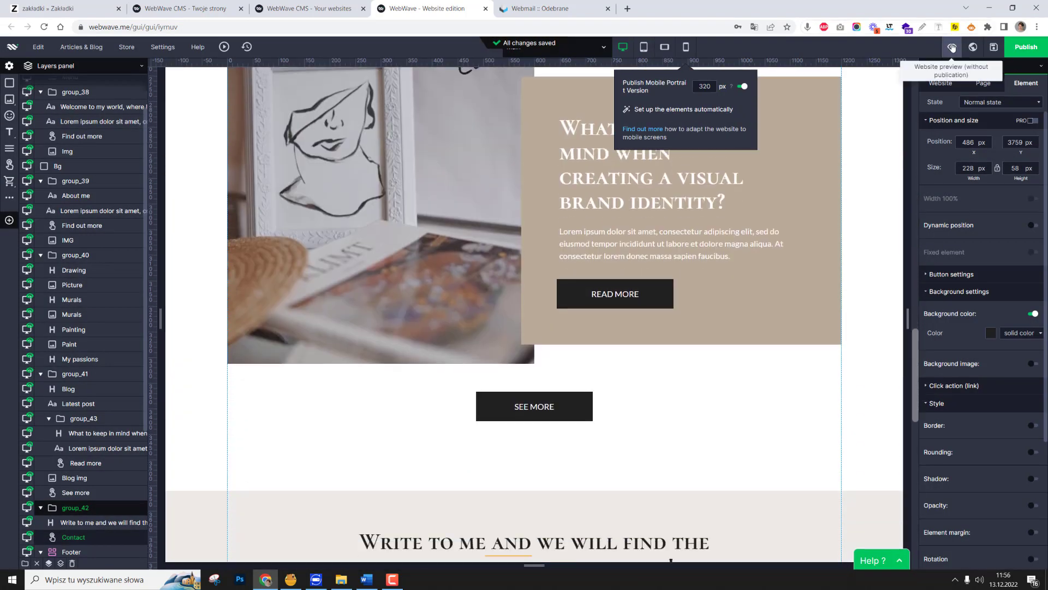
{"action": "left_click", "coordinate": [951, 47]}
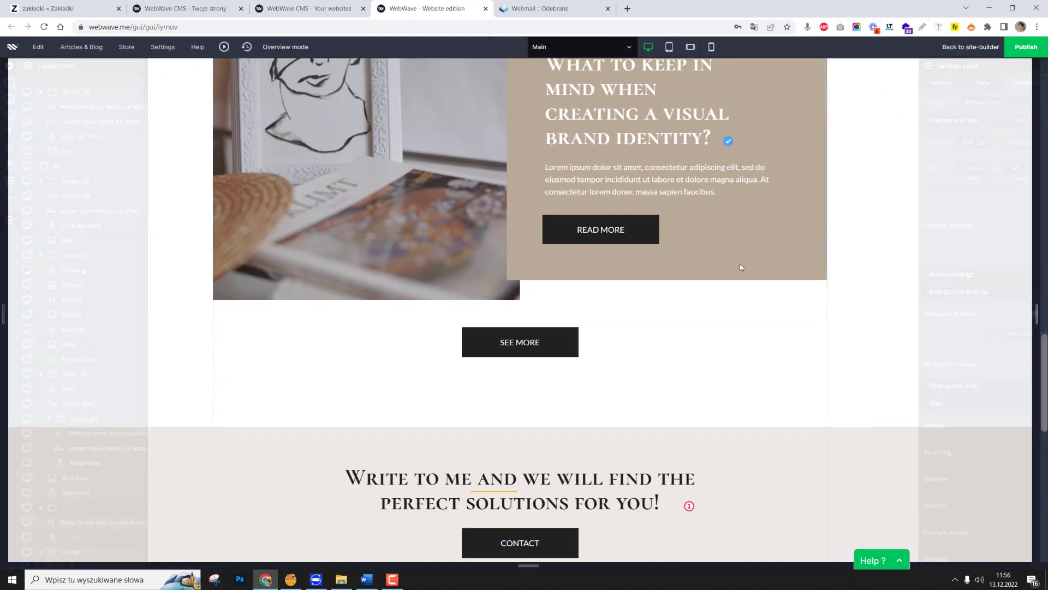
Look through the top sections of the home page at desktop width in the preview.
{"action": "scroll", "coordinate": [768, 304], "scroll_direction": "up", "scroll_amount": 20}
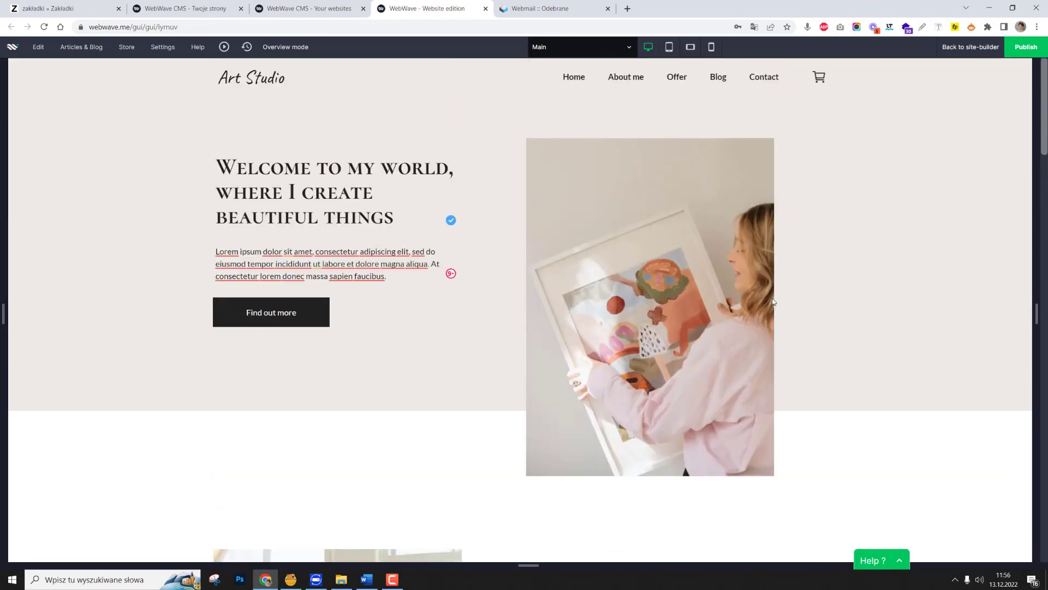
{"action": "scroll", "coordinate": [669, 436], "scroll_direction": "down", "scroll_amount": 20}
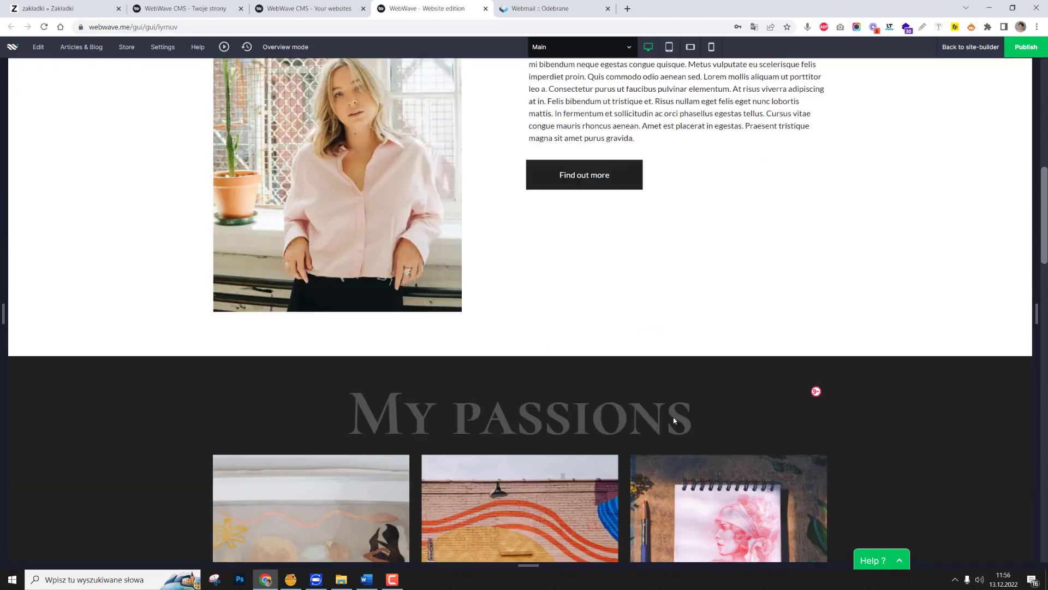
{"action": "scroll", "coordinate": [673, 418], "scroll_direction": "up", "scroll_amount": 20}
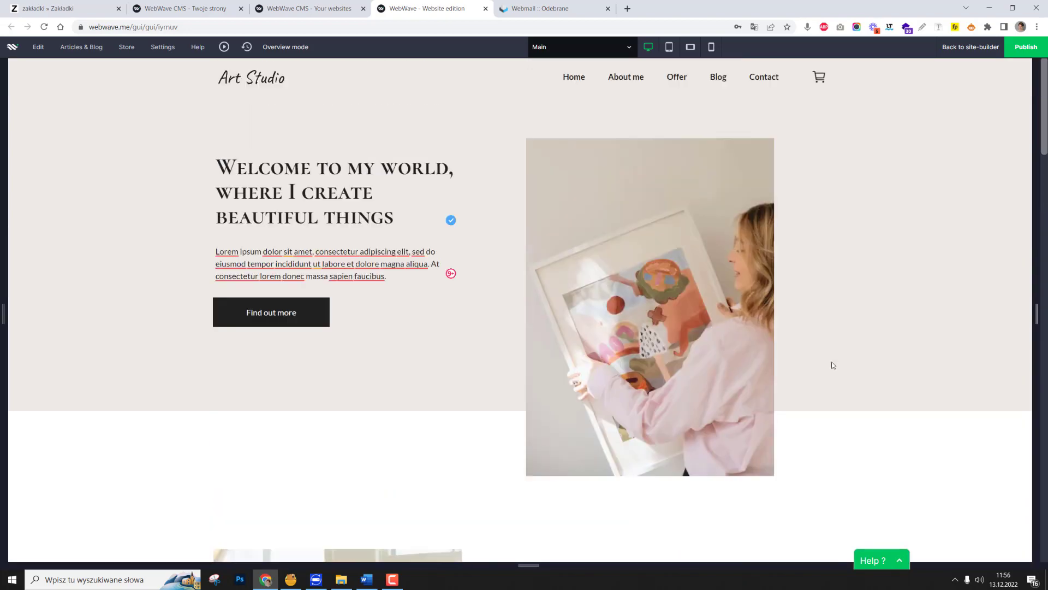
Narrow the preview to tablet width and examine the page down to the Instagram section.
{"action": "left_click_drag", "start_coordinate": [1033, 313], "coordinate": [793, 342]}
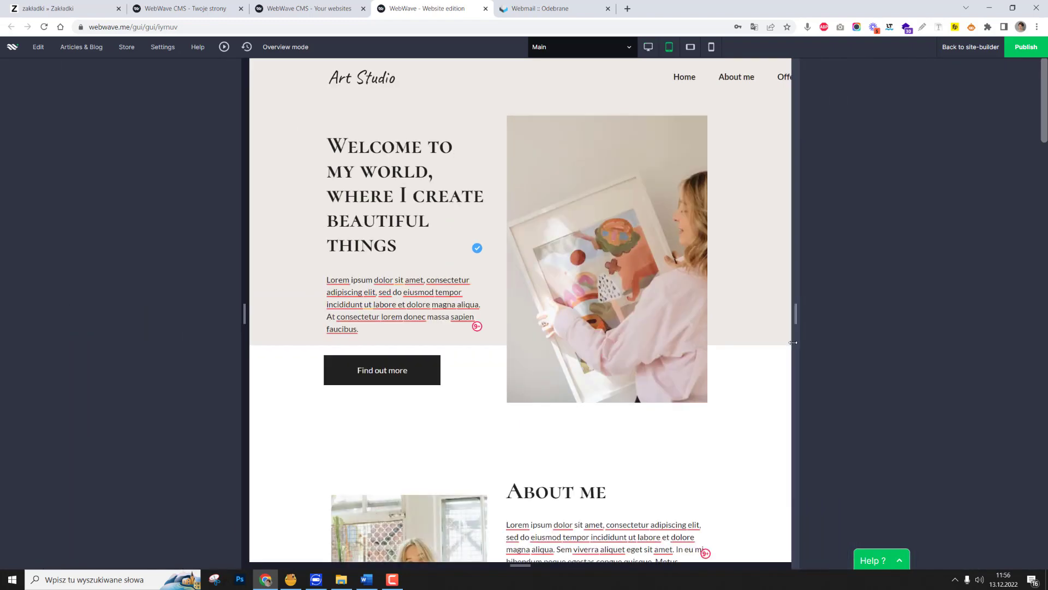
{"action": "scroll", "coordinate": [628, 273], "scroll_direction": "down", "scroll_amount": 20}
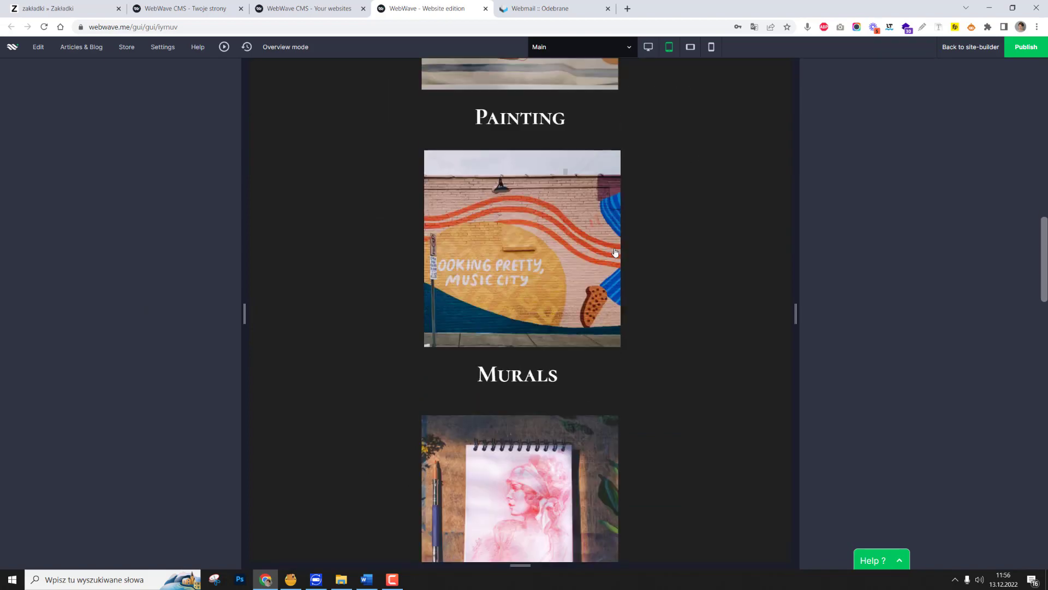
{"action": "scroll", "coordinate": [628, 273], "scroll_direction": "down", "scroll_amount": 20}
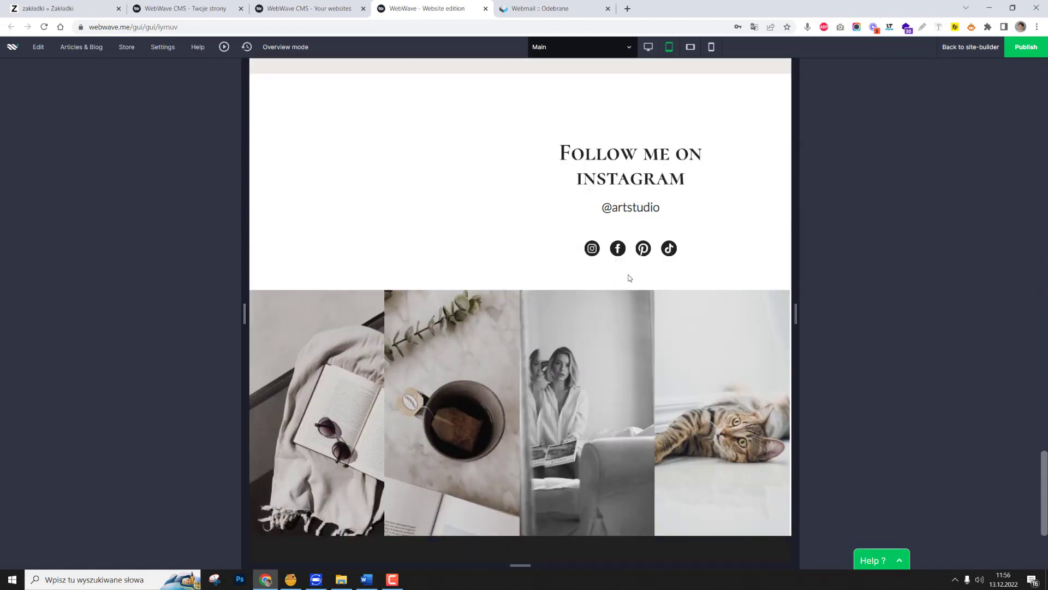
{"action": "scroll", "coordinate": [629, 279], "scroll_direction": "up", "scroll_amount": 20}
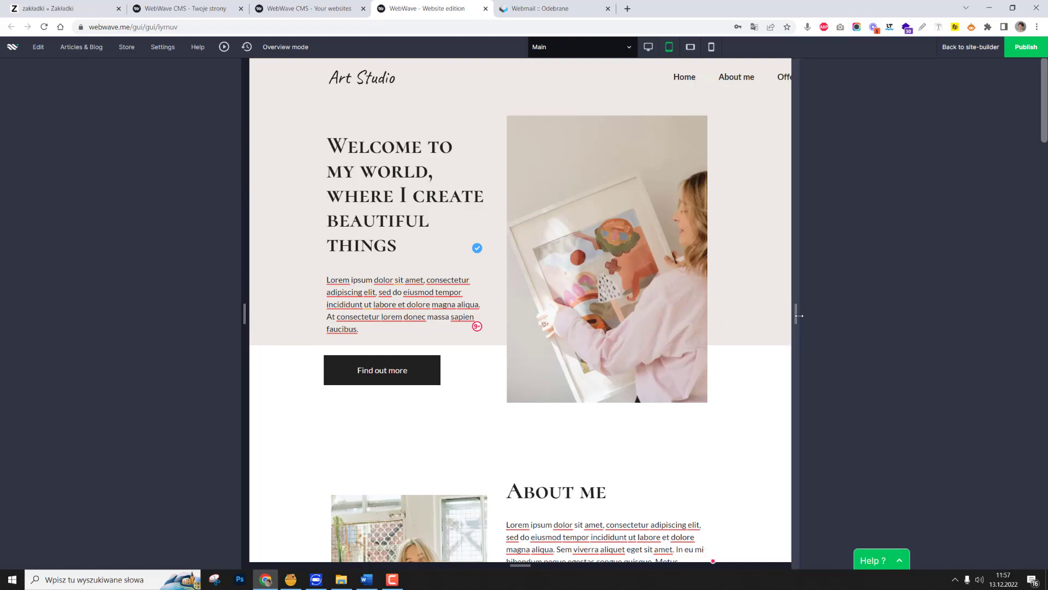
Narrow the preview to mobile landscape width and examine the page down to the blog section.
{"action": "left_click_drag", "start_coordinate": [799, 315], "coordinate": [705, 308]}
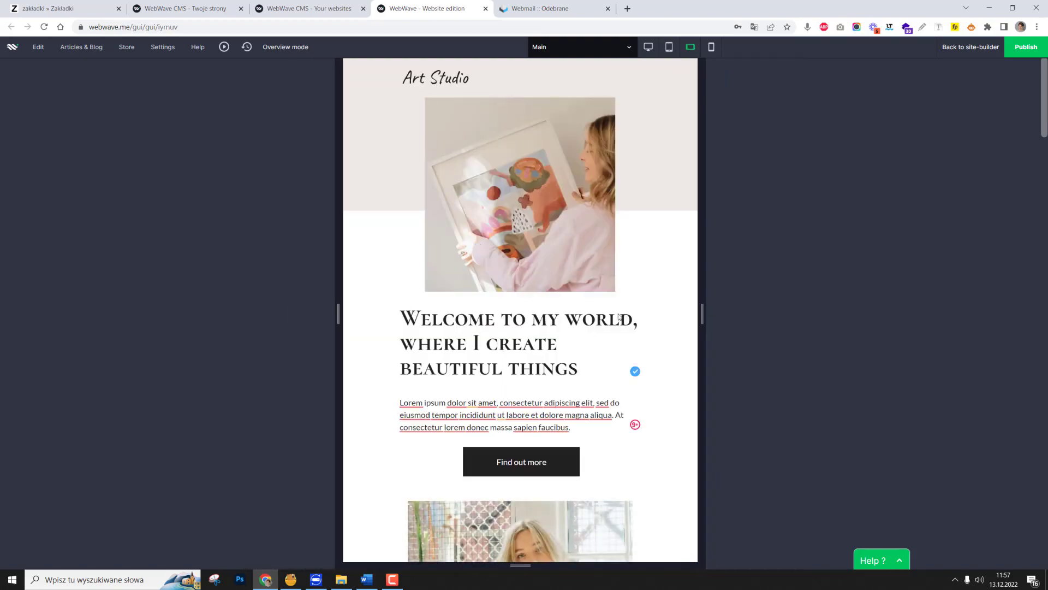
{"action": "scroll", "coordinate": [619, 316], "scroll_direction": "down", "scroll_amount": 15}
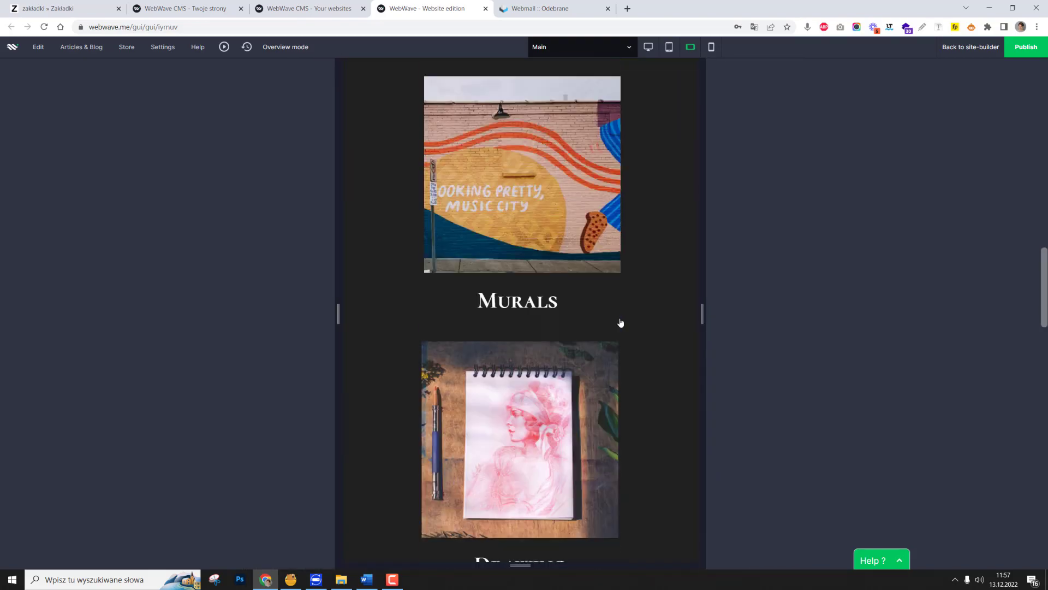
{"action": "scroll", "coordinate": [620, 321], "scroll_direction": "down", "scroll_amount": 15}
{"action": "scroll", "coordinate": [620, 319], "scroll_direction": "up", "scroll_amount": 8}
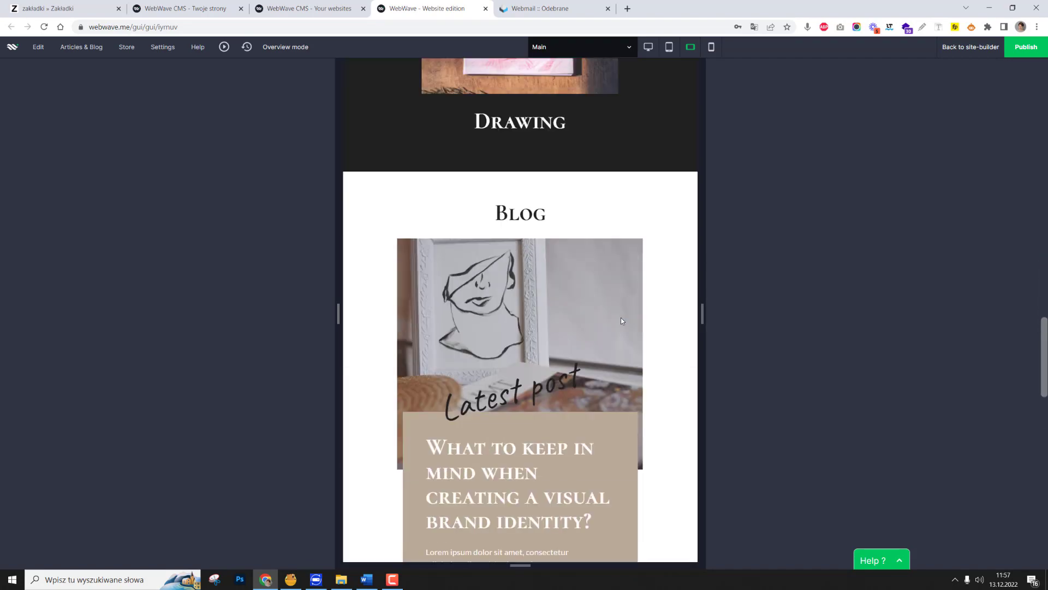
{"action": "scroll", "coordinate": [620, 321], "scroll_direction": "up", "scroll_amount": 20}
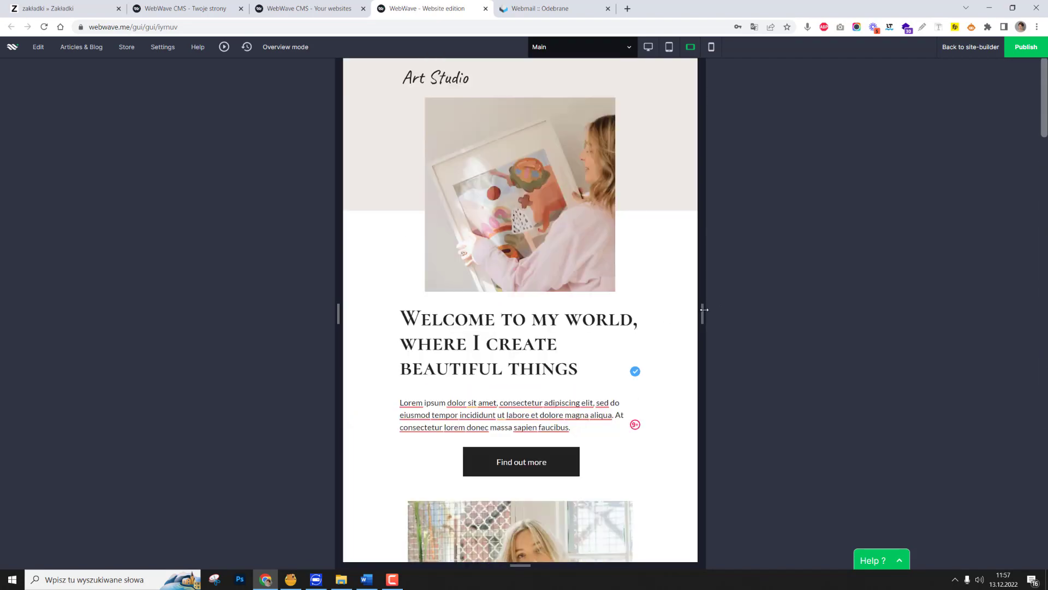
Narrow the preview to mobile portrait width and examine all the rearranged sections of the page.
{"action": "left_click_drag", "start_coordinate": [699, 310], "coordinate": [624, 314]}
{"action": "scroll", "coordinate": [616, 319], "scroll_direction": "down", "scroll_amount": 15}
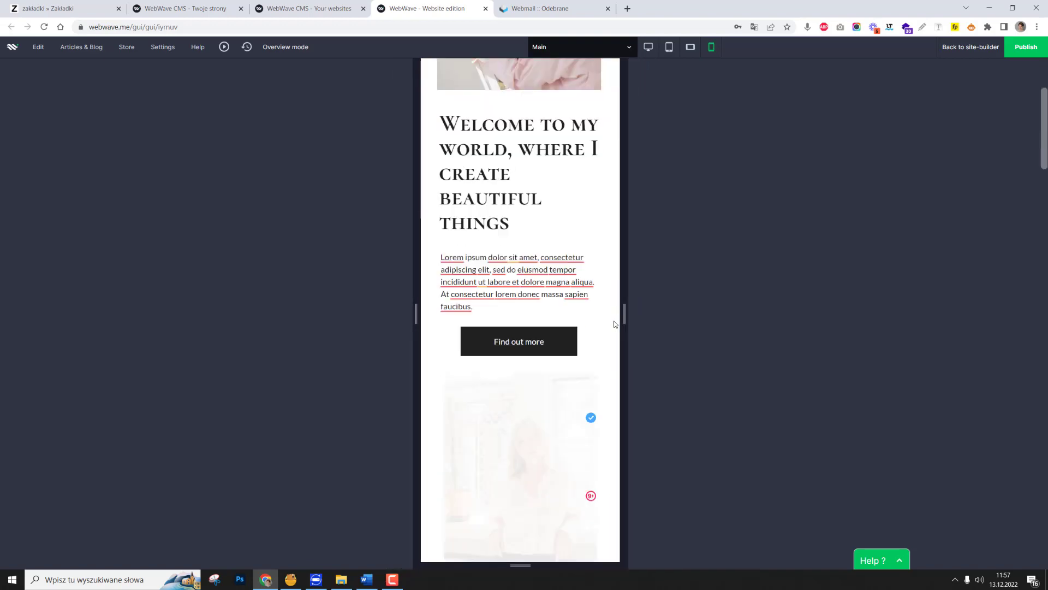
{"action": "scroll", "coordinate": [615, 322], "scroll_direction": "down", "scroll_amount": 3}
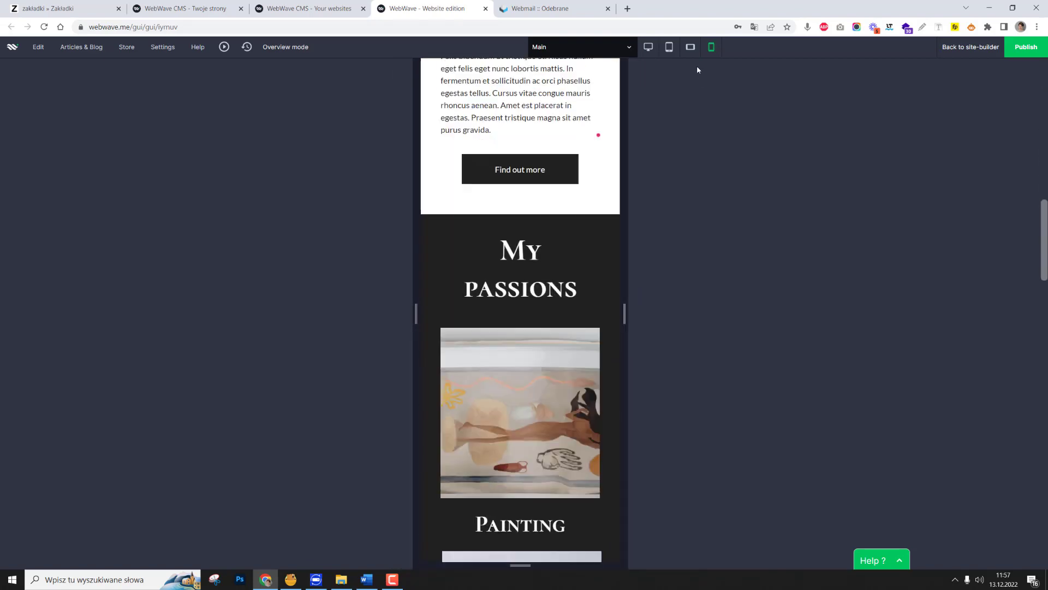
{"action": "scroll", "coordinate": [534, 310], "scroll_direction": "down", "scroll_amount": 20}
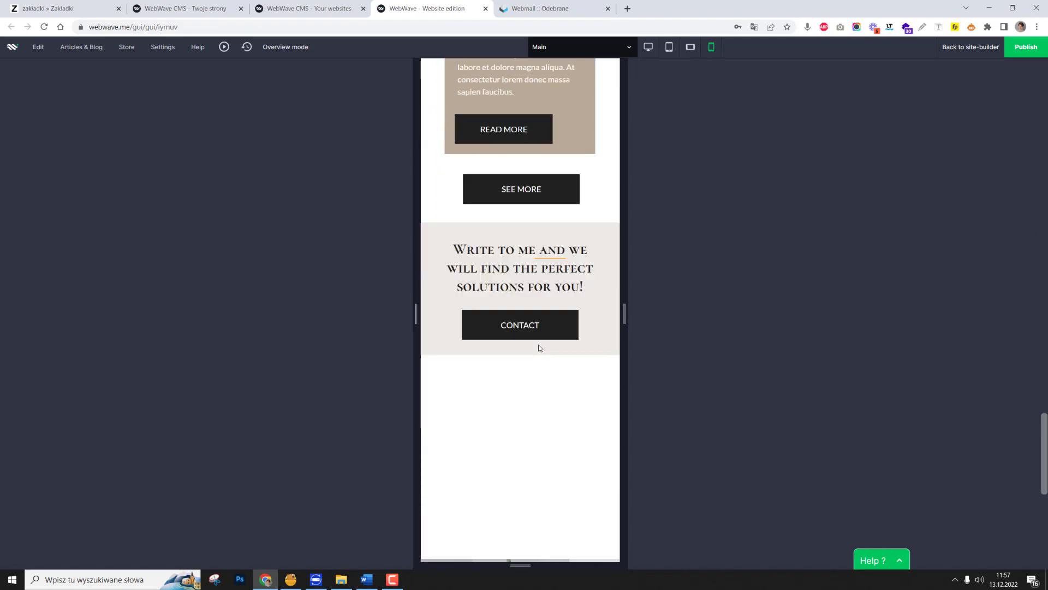
{"action": "scroll", "coordinate": [539, 347], "scroll_direction": "down", "scroll_amount": 3}
{"action": "scroll", "coordinate": [539, 343], "scroll_direction": "up", "scroll_amount": 20}
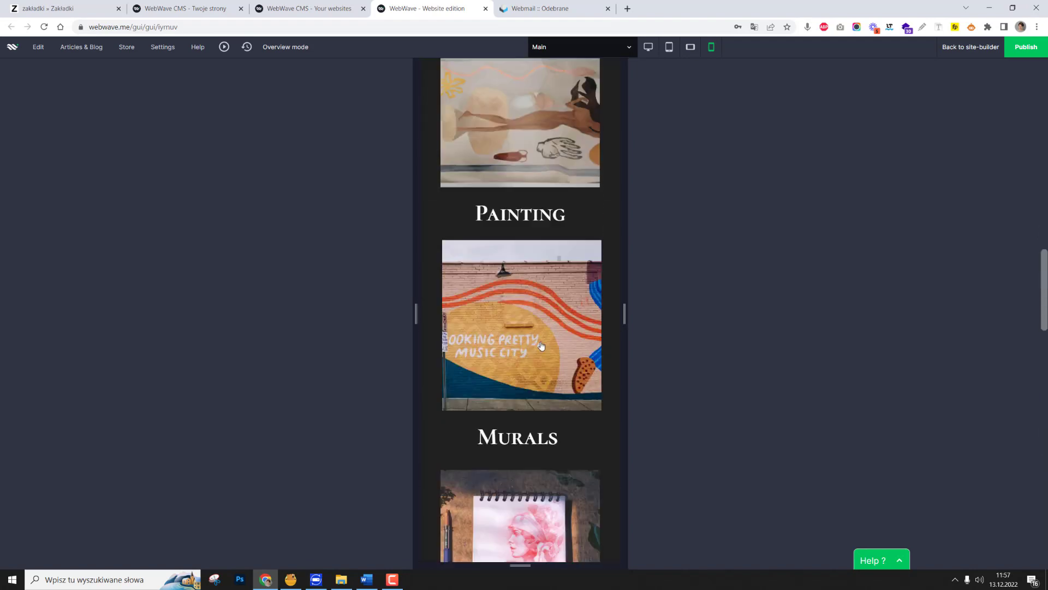
{"action": "scroll", "coordinate": [541, 344], "scroll_direction": "up", "scroll_amount": 9}
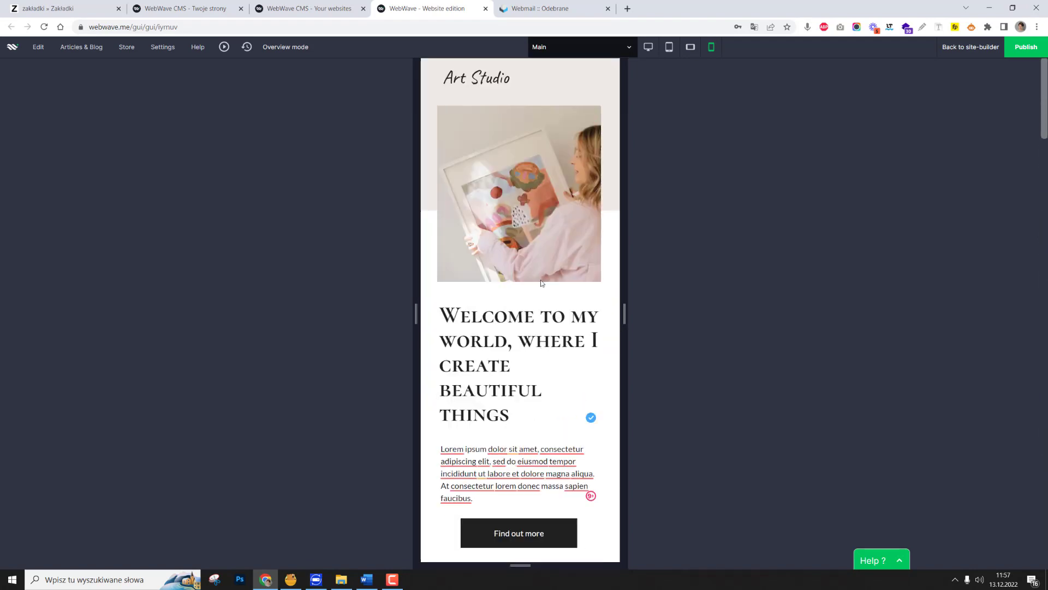
{"action": "scroll", "coordinate": [542, 283], "scroll_direction": "down", "scroll_amount": 14}
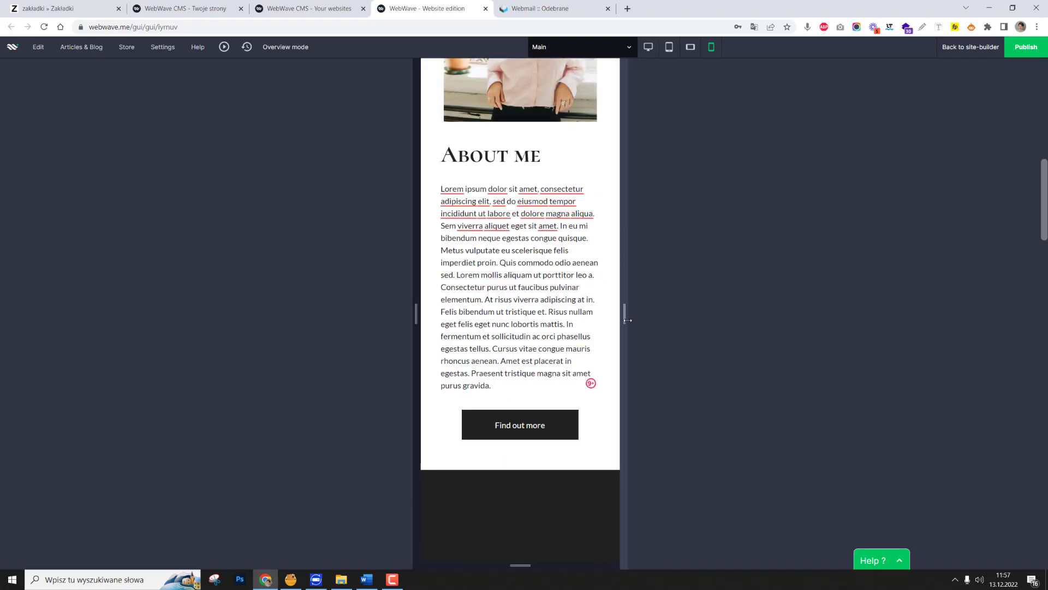
Widen the preview back through the tablet layout to full desktop width and check the page down to the contact section.
{"action": "left_click_drag", "start_coordinate": [628, 320], "coordinate": [639, 321]}
{"action": "left_click_drag", "start_coordinate": [706, 326], "coordinate": [769, 350]}
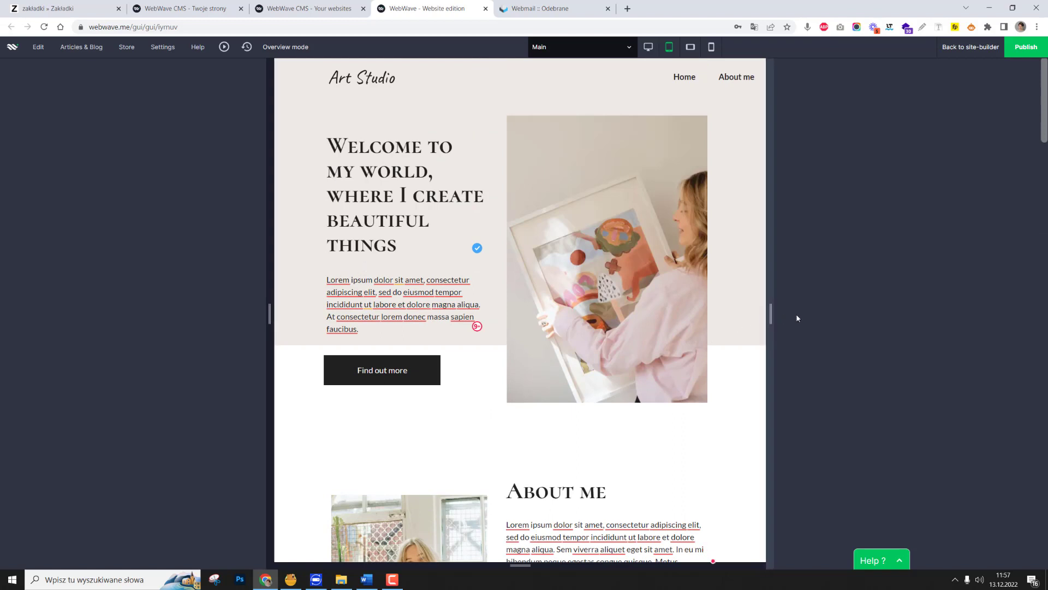
{"action": "left_click_drag", "start_coordinate": [770, 316], "coordinate": [1018, 322]}
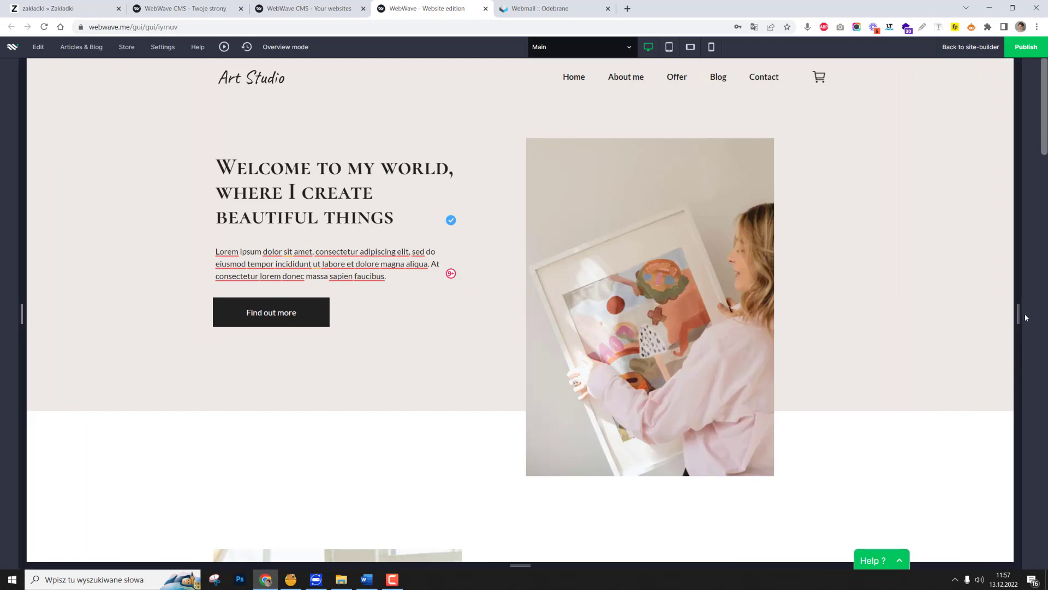
{"action": "left_click_drag", "start_coordinate": [1019, 316], "coordinate": [1037, 316]}
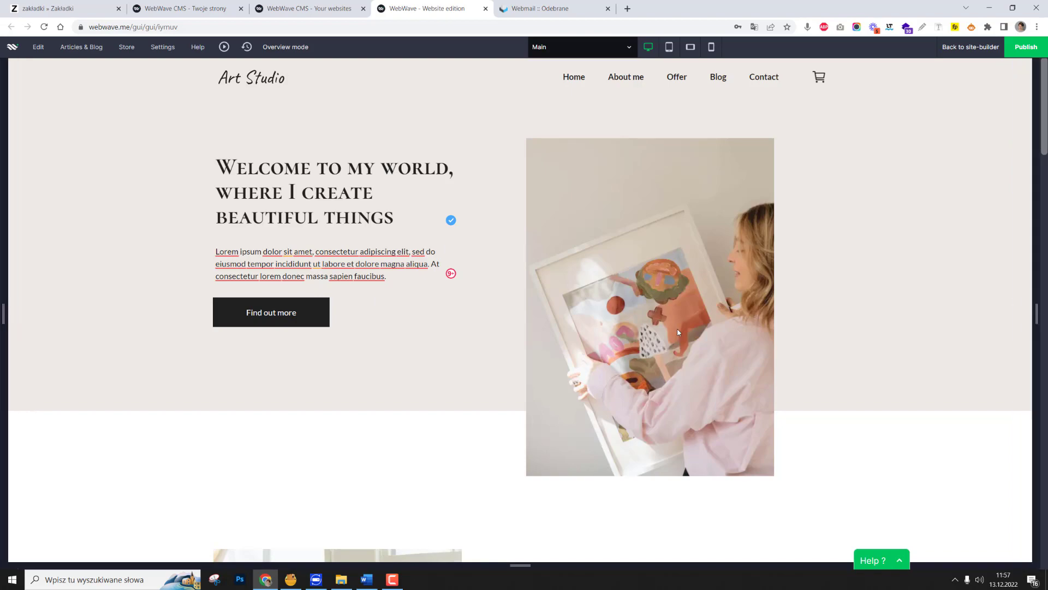
{"action": "scroll", "coordinate": [704, 359], "scroll_direction": "down", "scroll_amount": 20}
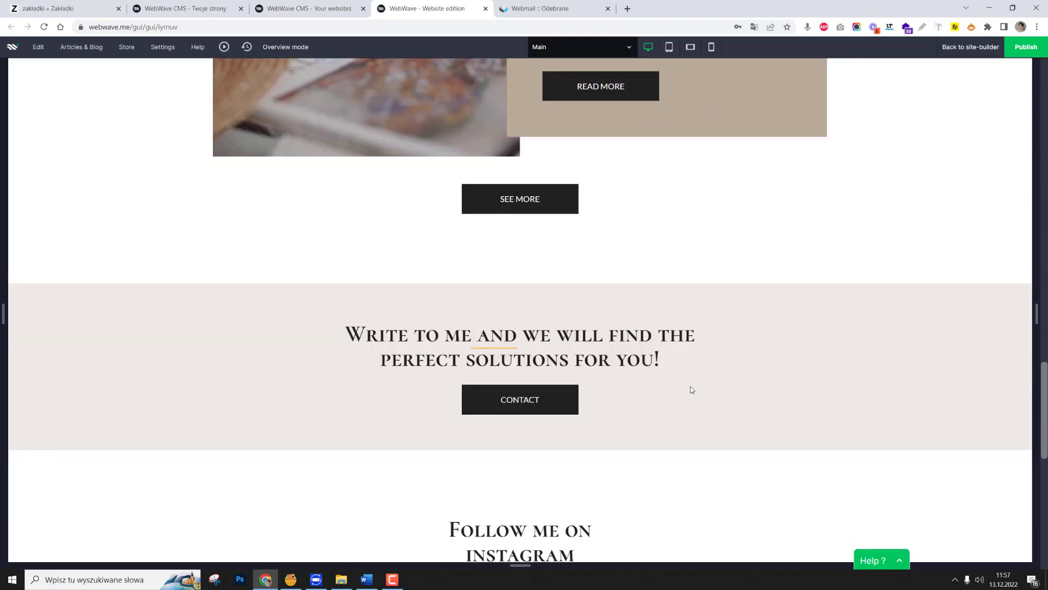
{"action": "scroll", "coordinate": [692, 390], "scroll_direction": "up", "scroll_amount": 20}
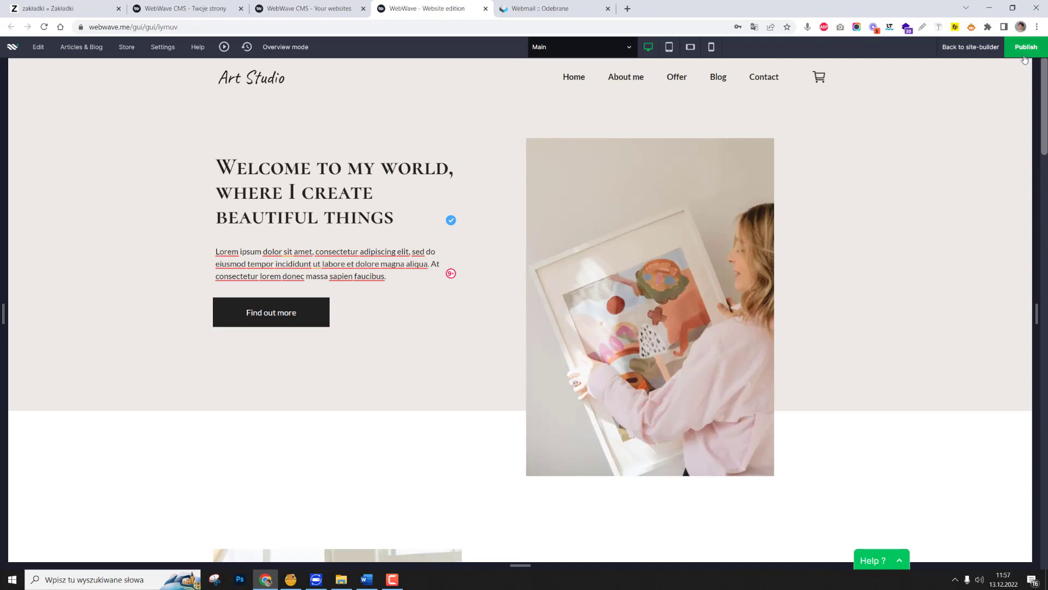
Leave the preview, convert the desktop header menu to the Mobile type, and place its icon beside the cart at about 87 × 51 px.
{"action": "left_click", "coordinate": [982, 51]}
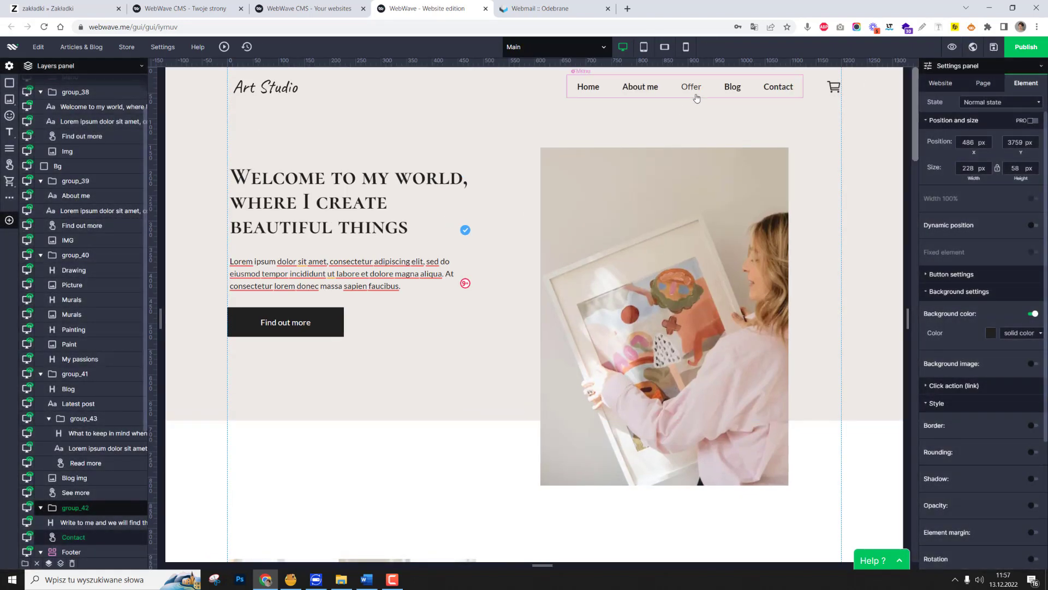
{"action": "left_click", "coordinate": [717, 94]}
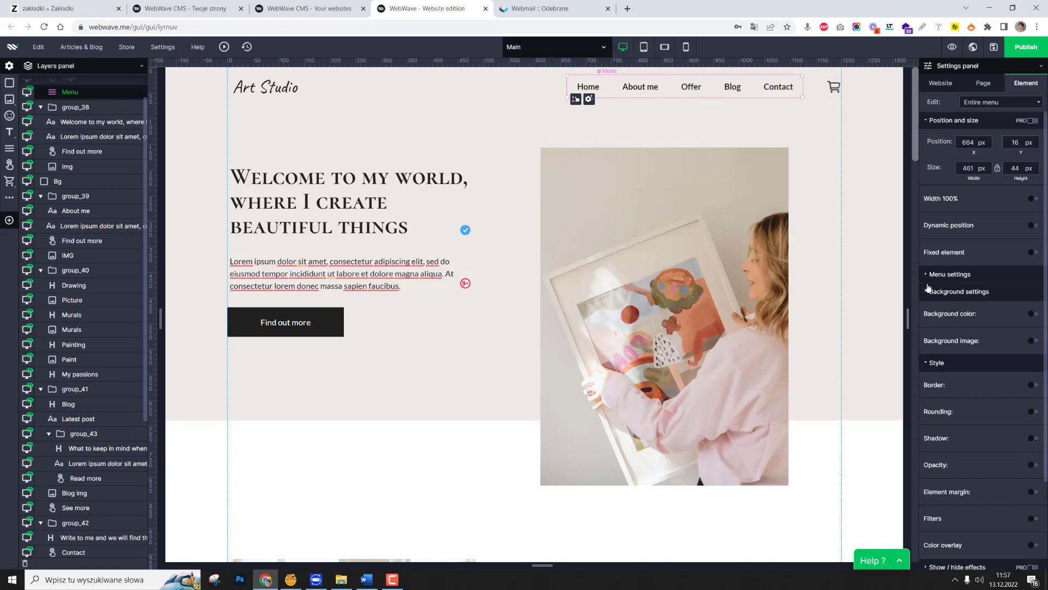
{"action": "left_click", "coordinate": [977, 279]}
{"action": "left_click", "coordinate": [1011, 343]}
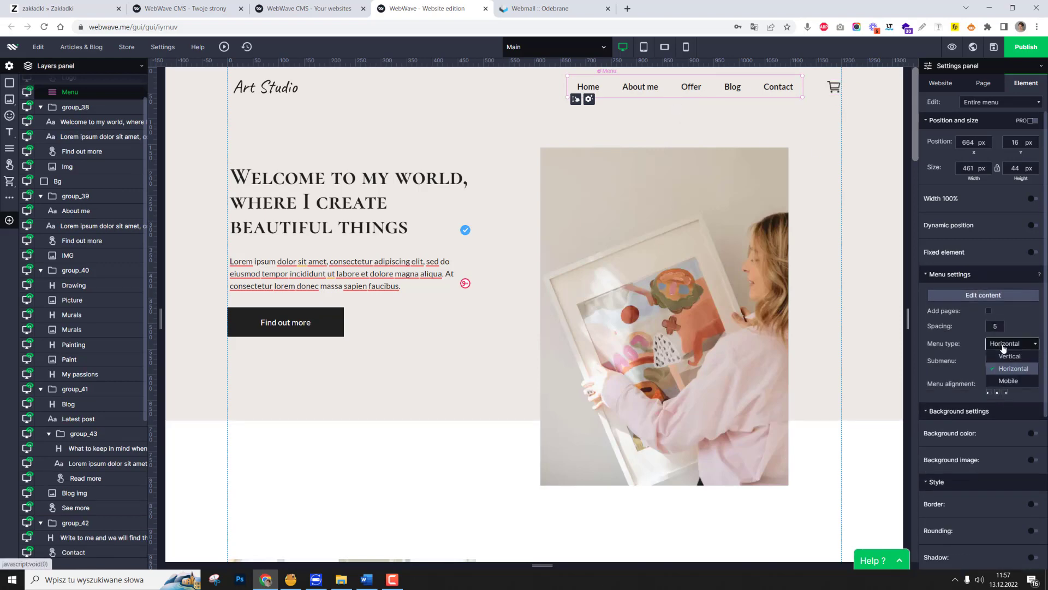
{"action": "left_click", "coordinate": [1009, 380]}
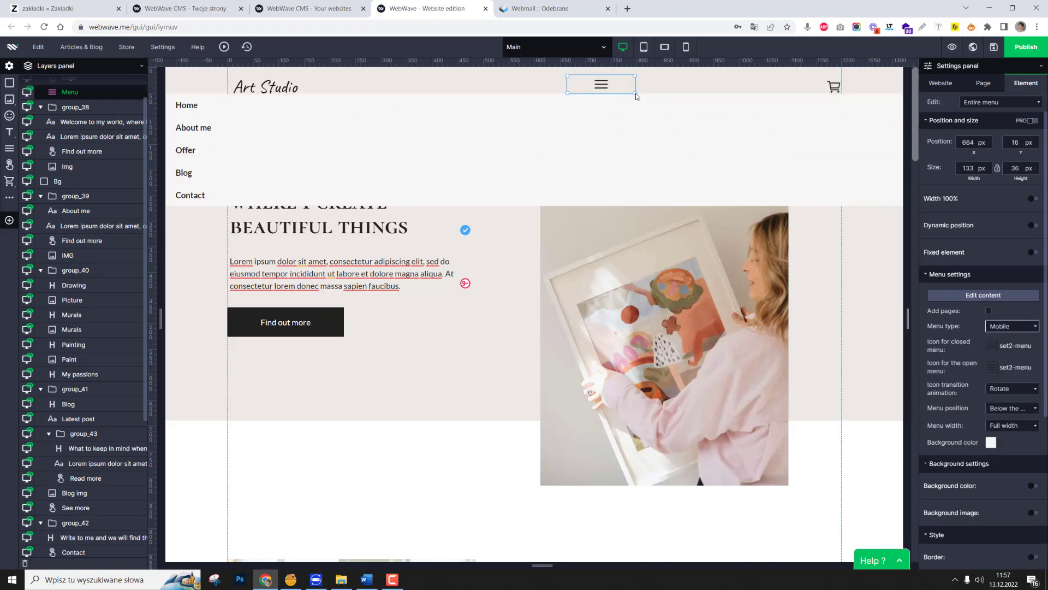
{"action": "left_click_drag", "start_coordinate": [636, 94], "coordinate": [784, 87]}
{"action": "left_click", "coordinate": [798, 93]}
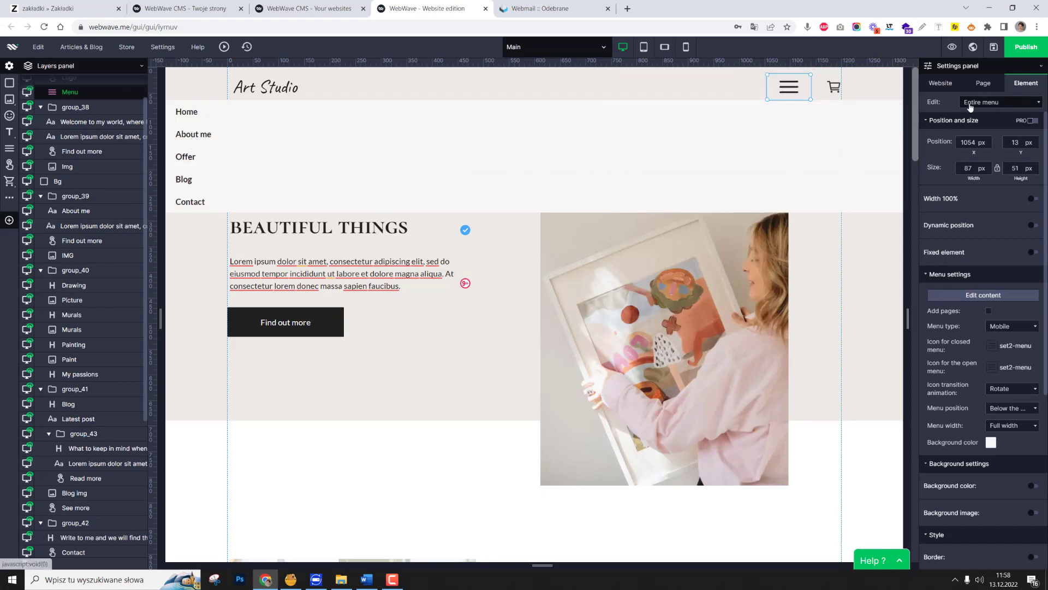
Inspect the single-button settings of the mobile menu's Home item, including its Hover state.
{"action": "left_click", "coordinate": [195, 112]}
{"action": "left_click", "coordinate": [1019, 121]}
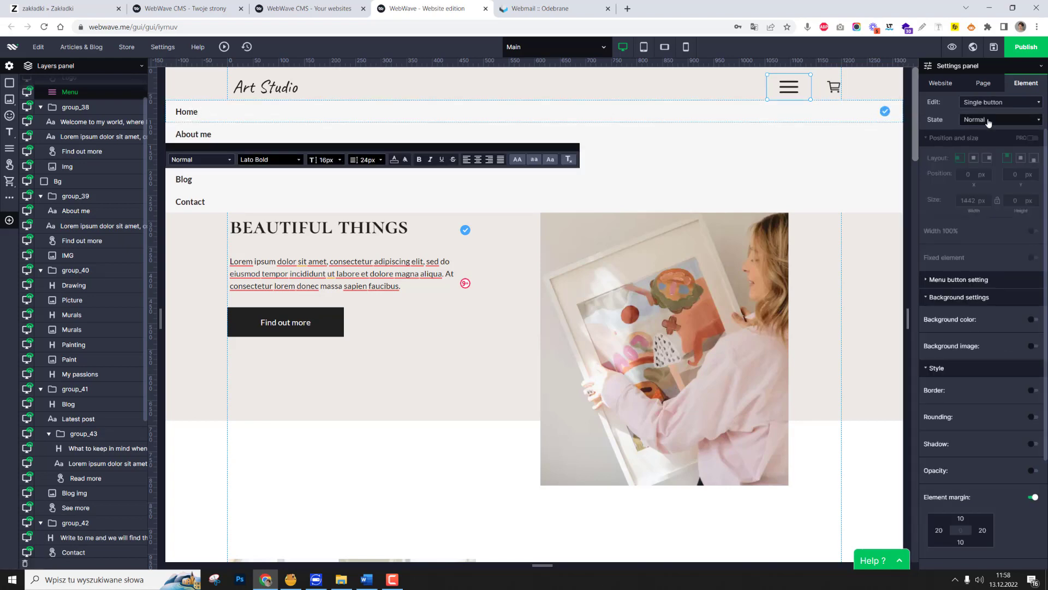
{"action": "left_click", "coordinate": [987, 149]}
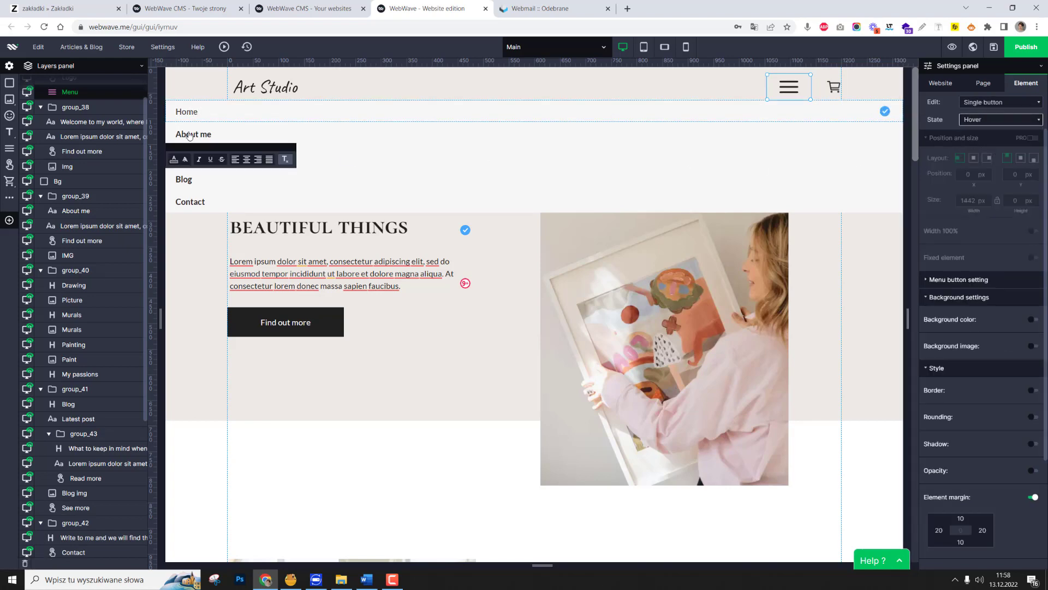
{"action": "left_click", "coordinate": [210, 163]}
{"action": "left_click", "coordinate": [1001, 119]}
{"action": "left_click", "coordinate": [977, 160]}
{"action": "left_click", "coordinate": [999, 103]}
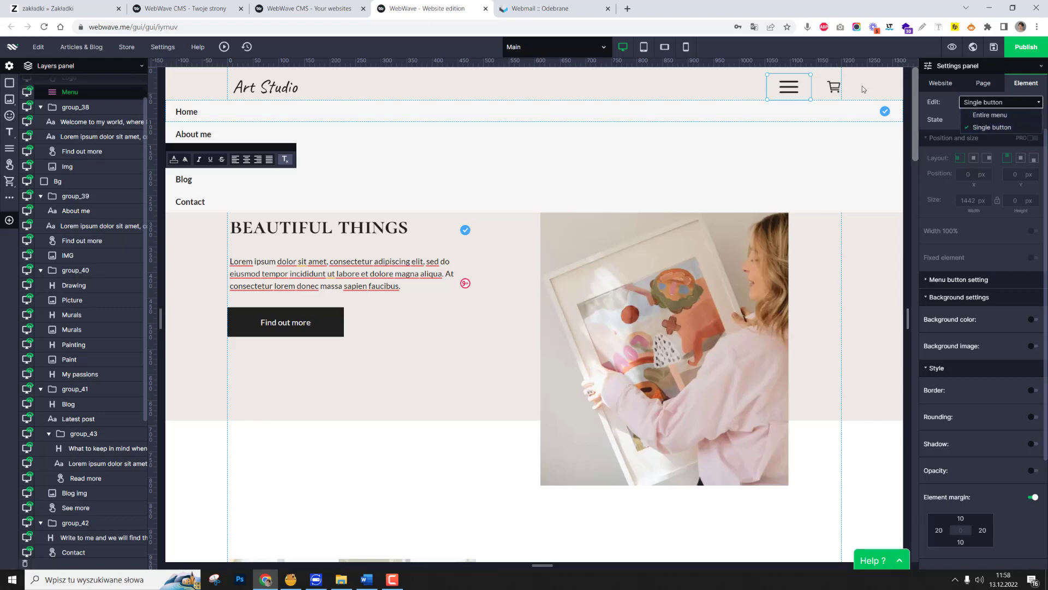
Try the Element width option for the expanded menu, and set its menu width to Auto.
{"action": "left_click", "coordinate": [792, 90]}
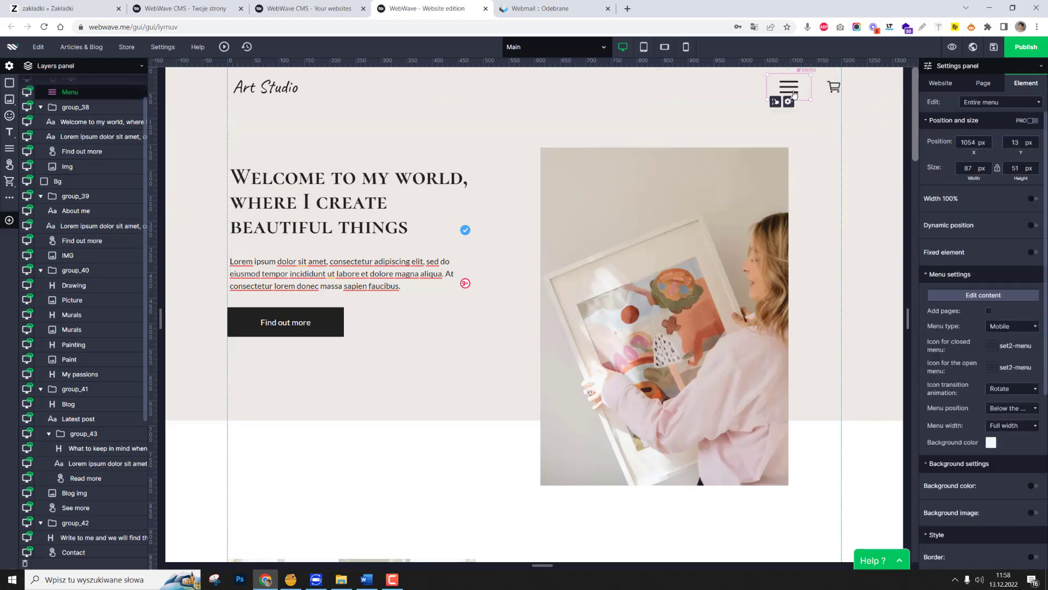
{"action": "left_click", "coordinate": [792, 92]}
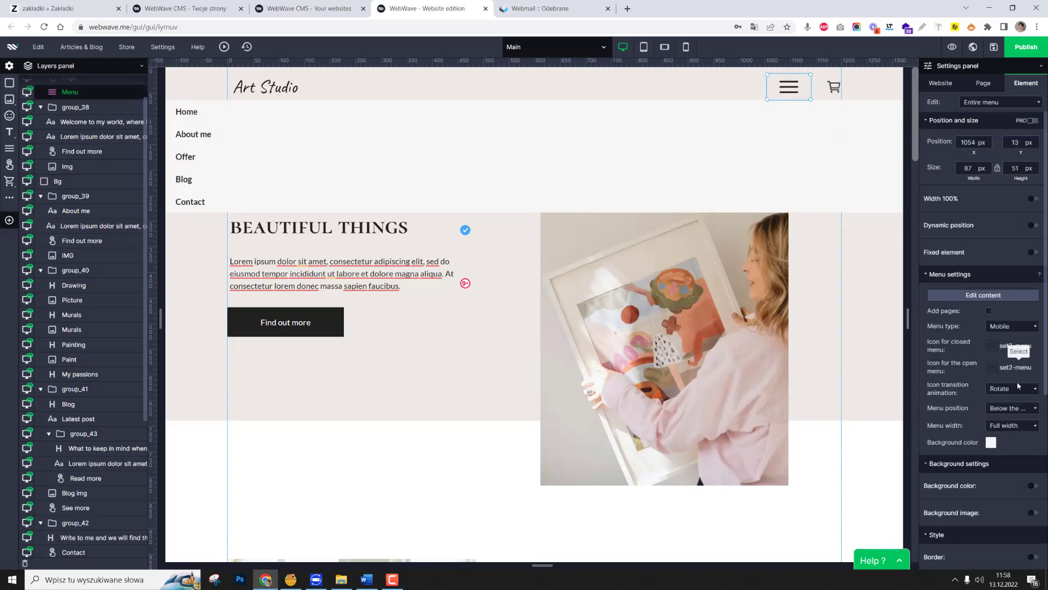
{"action": "left_click", "coordinate": [1014, 429]}
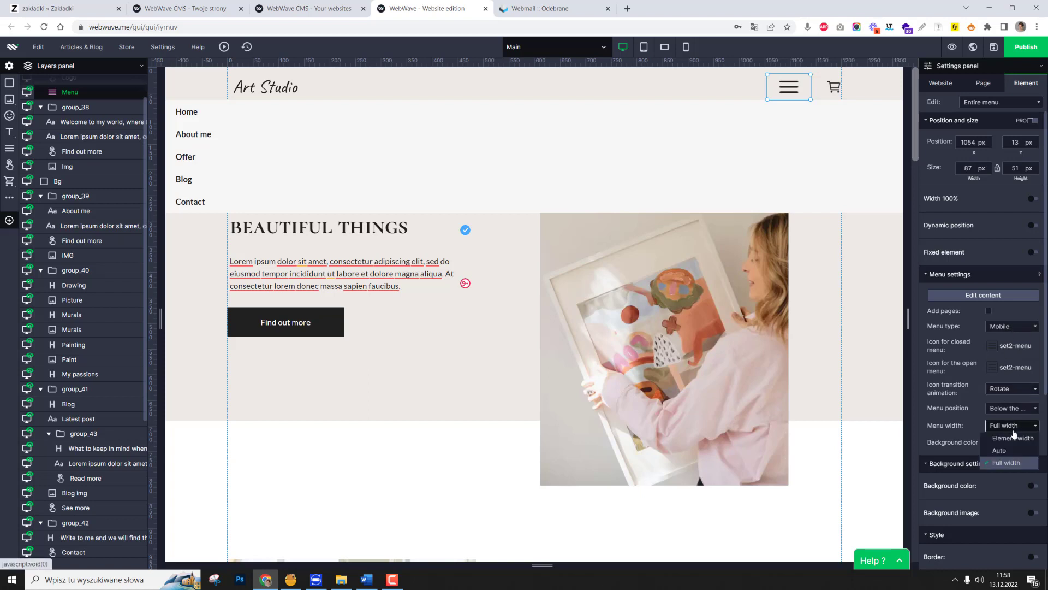
{"action": "left_click", "coordinate": [1013, 438]}
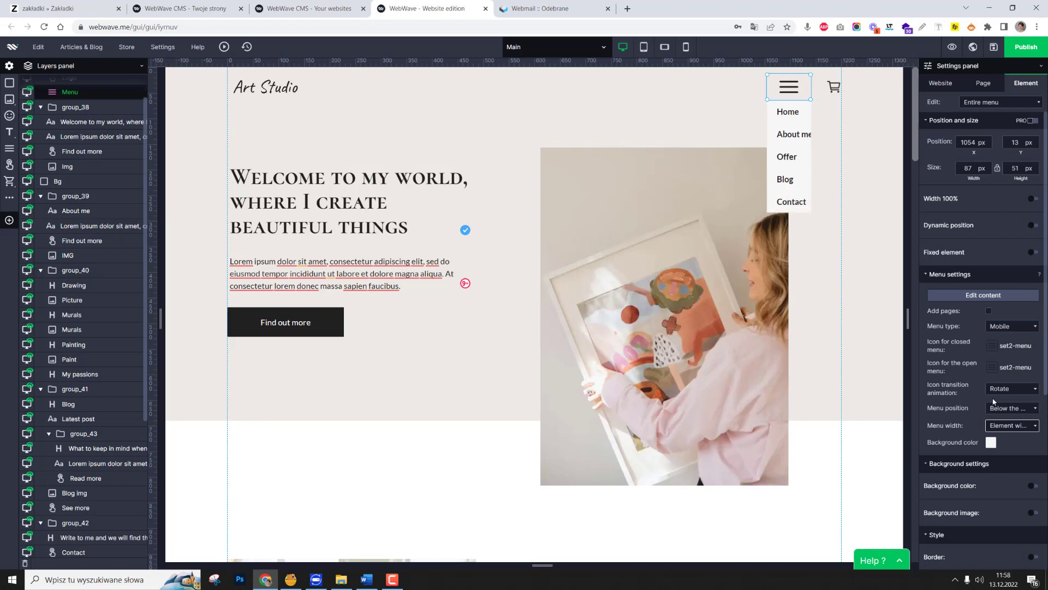
{"action": "left_click", "coordinate": [1008, 426]}
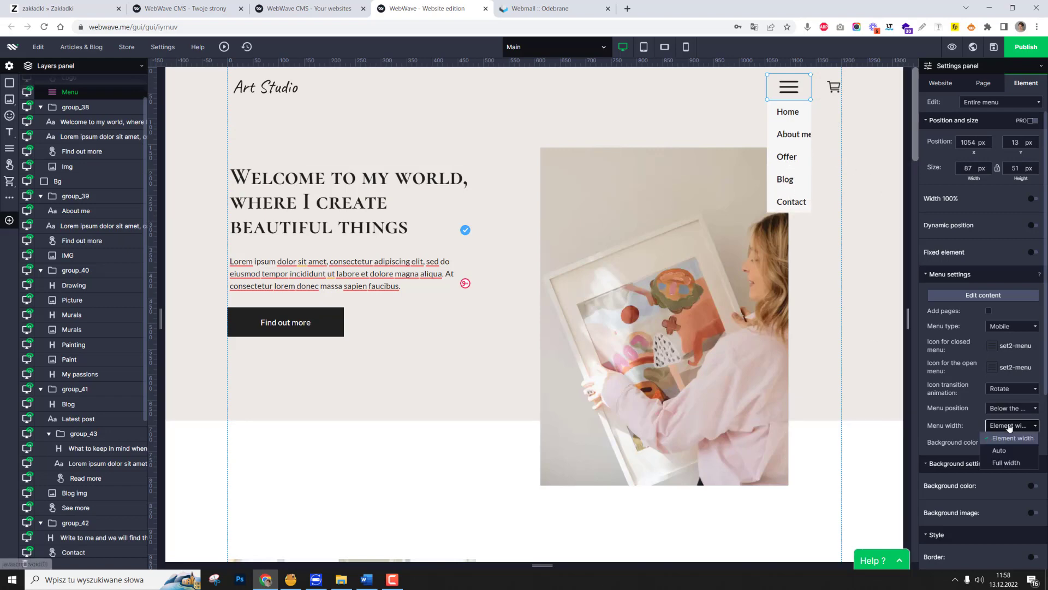
{"action": "left_click", "coordinate": [1011, 450]}
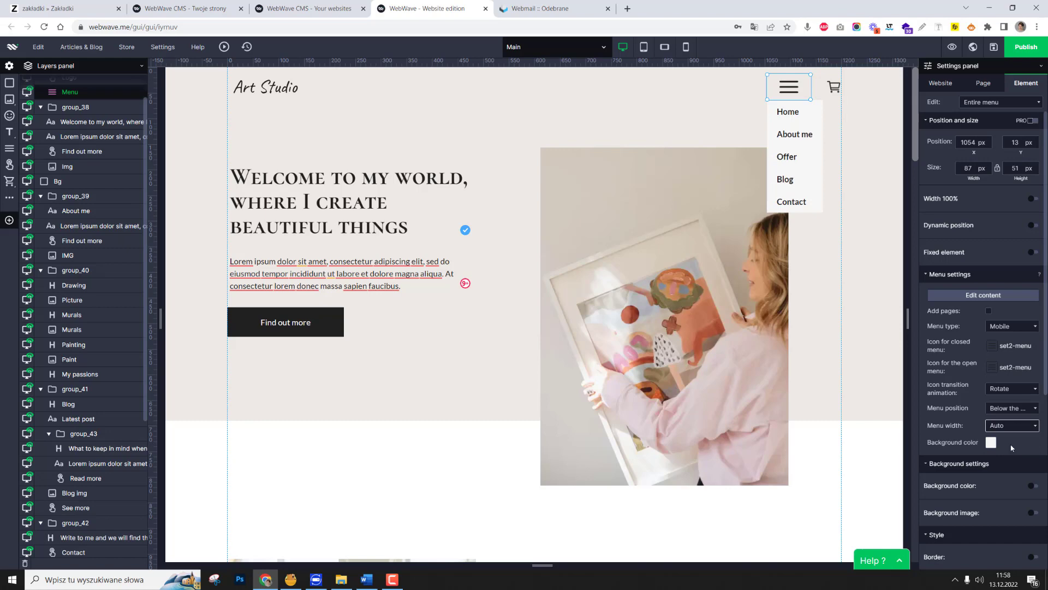
{"action": "left_click", "coordinate": [1007, 429]}
{"action": "left_click", "coordinate": [1008, 430]}
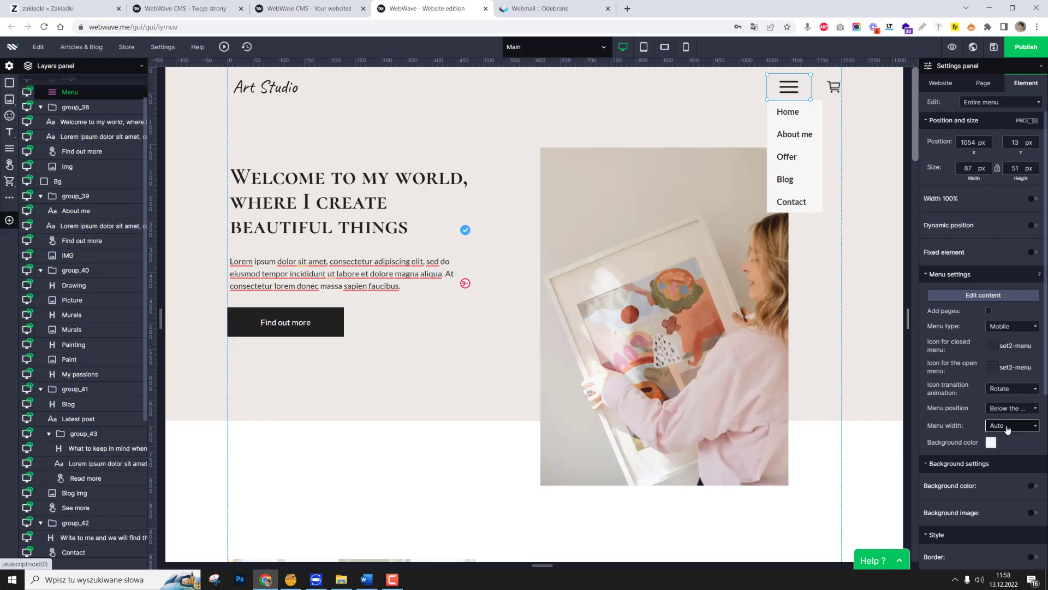
{"action": "left_click", "coordinate": [1007, 429]}
Set the mobile menu's position to Left edge of screen.
{"action": "left_click", "coordinate": [1008, 410]}
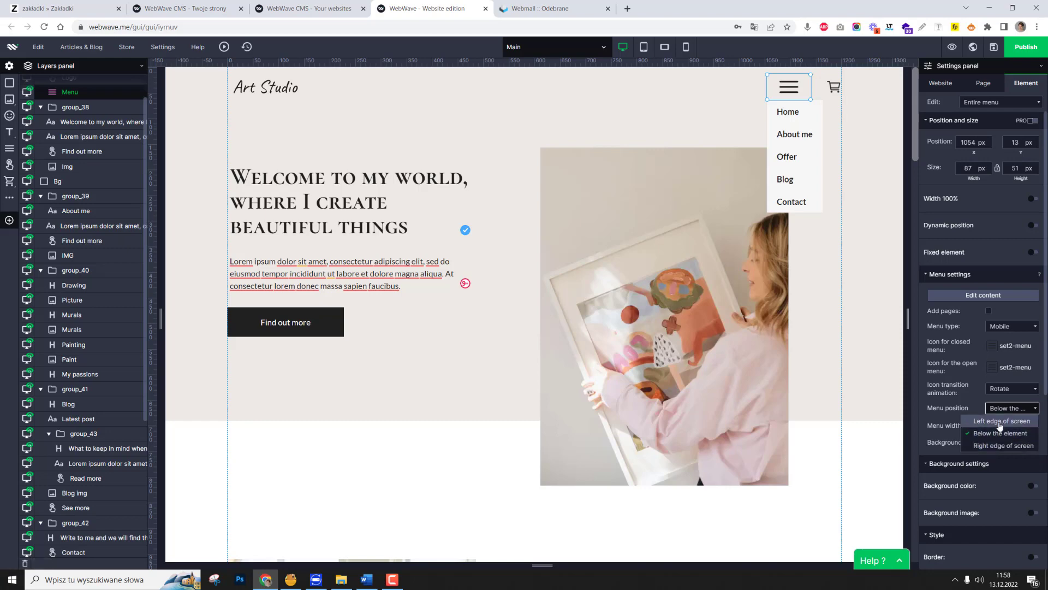
{"action": "left_click", "coordinate": [999, 422]}
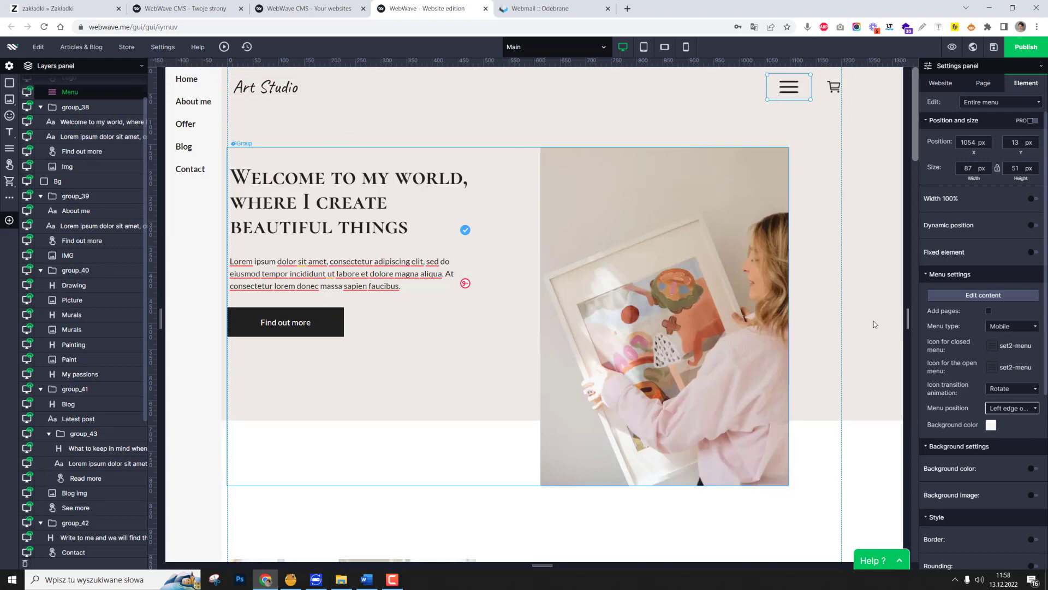
{"action": "left_click", "coordinate": [1013, 411]}
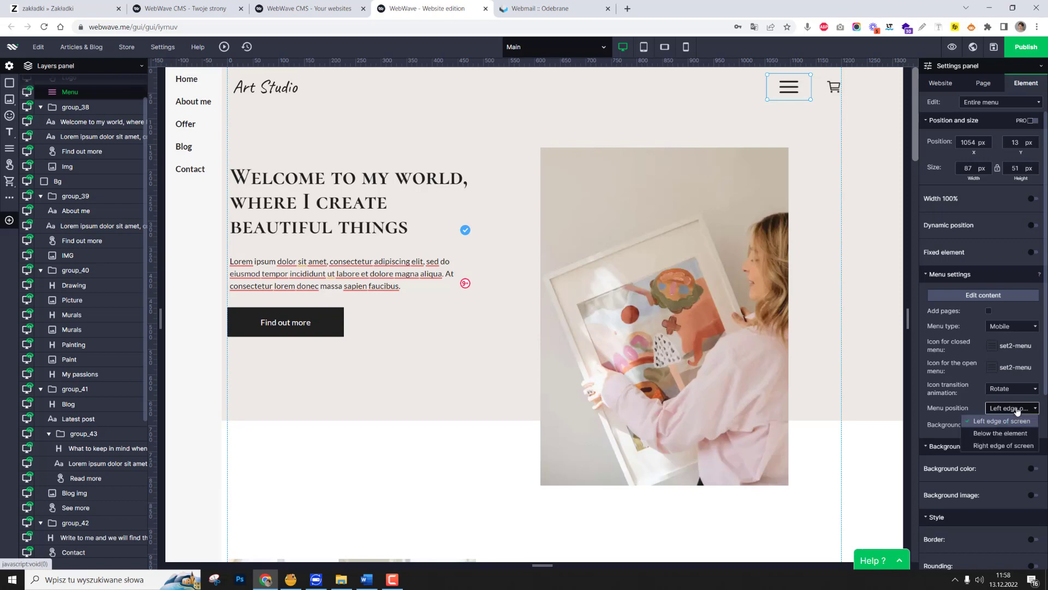
{"action": "left_click", "coordinate": [1016, 421]}
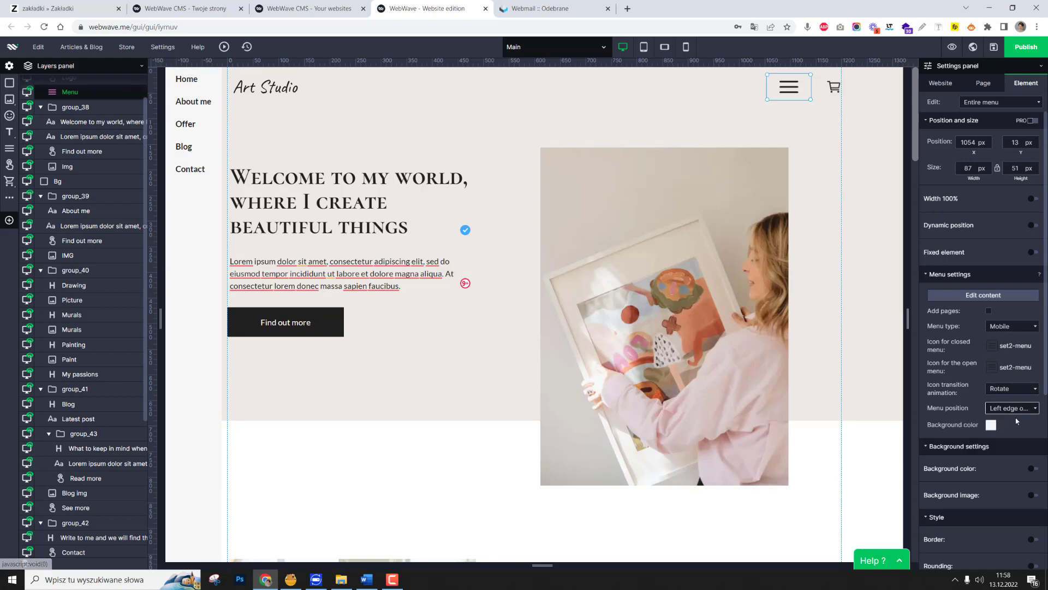
{"action": "left_click", "coordinate": [1018, 411]}
{"action": "left_click", "coordinate": [1017, 411]}
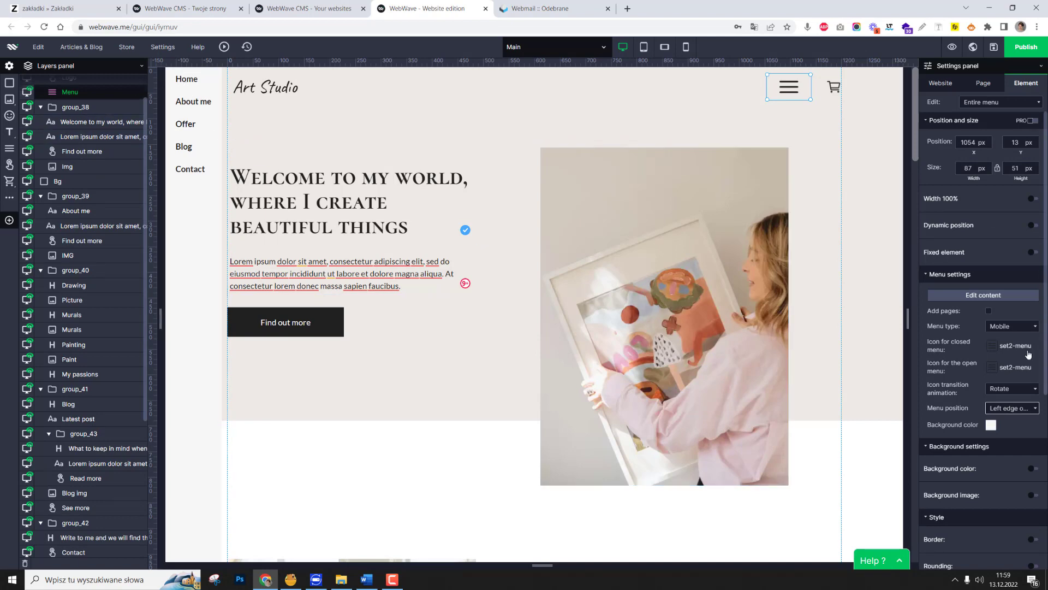
Try the Vertical type for the desktop menu, return it to Horizontal, and move it back clear of the cart icon.
{"action": "left_click", "coordinate": [1011, 326]}
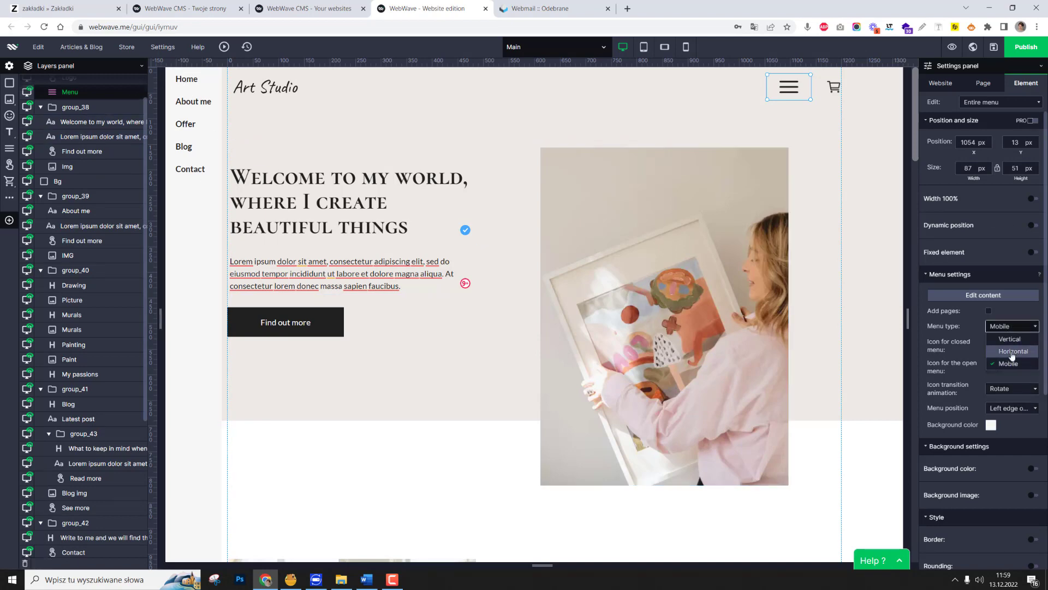
{"action": "left_click", "coordinate": [1010, 339]}
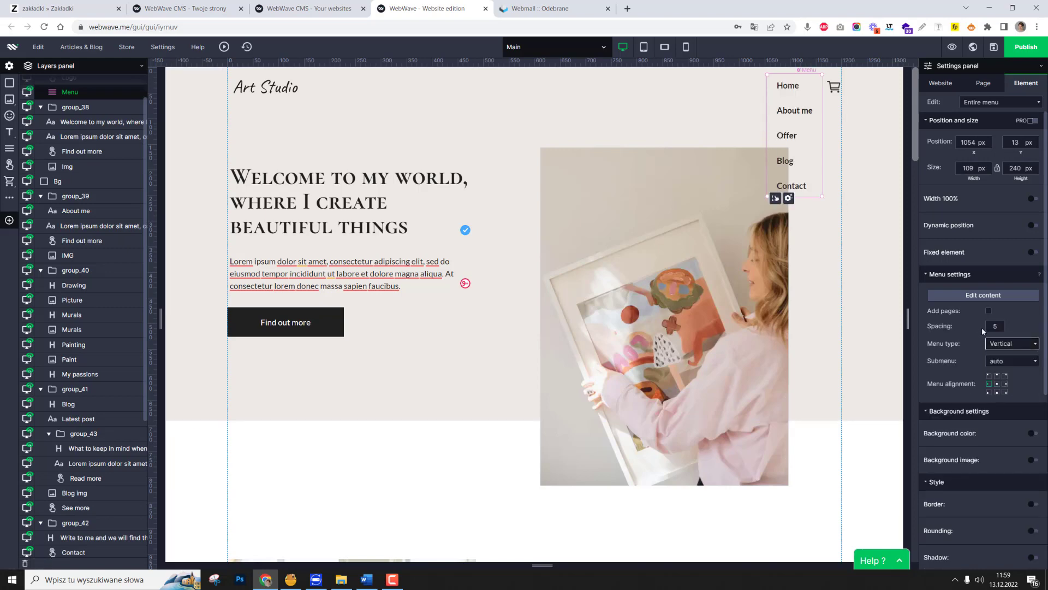
{"action": "left_click", "coordinate": [1004, 344]}
{"action": "left_click", "coordinate": [1012, 368]}
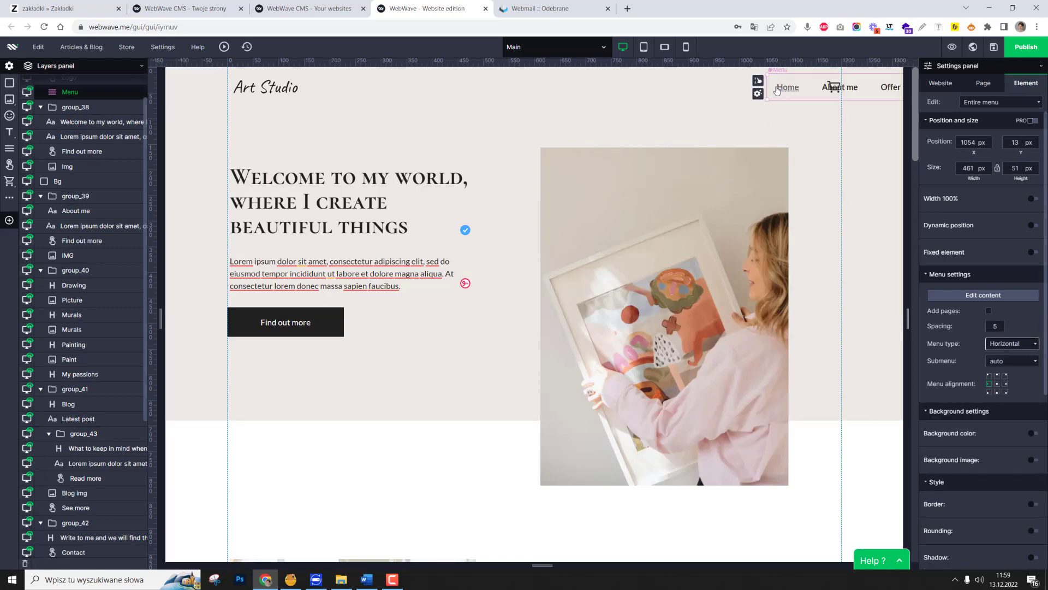
{"action": "left_click_drag", "start_coordinate": [777, 90], "coordinate": [603, 86]}
In the tablet version, set the header menu to Mobile type, resize it to about 56 × 51 px, and place it at about X 662.
{"action": "left_click", "coordinate": [644, 47]}
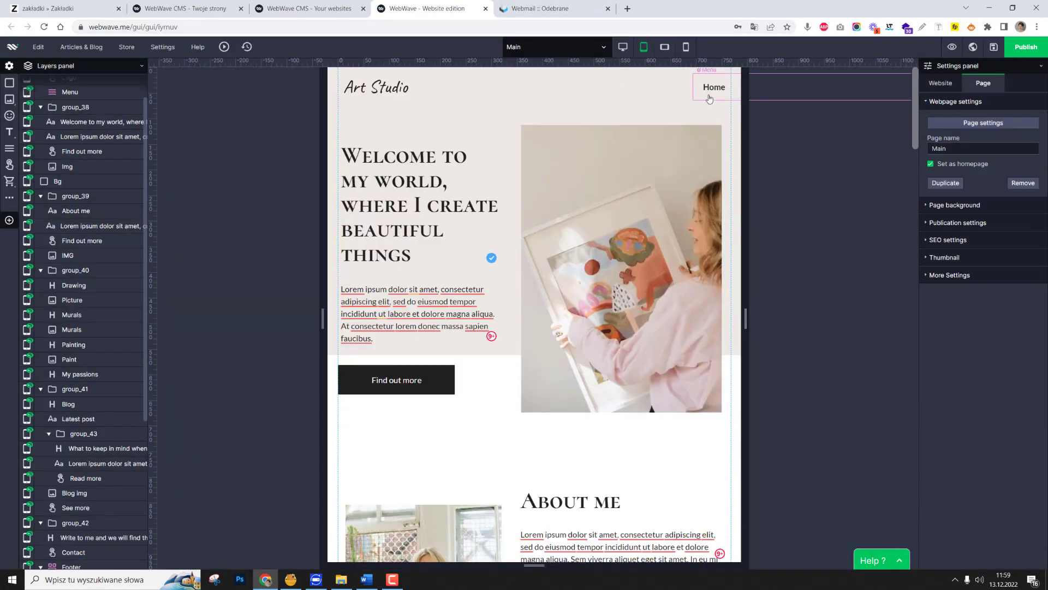
{"action": "left_click", "coordinate": [711, 94]}
{"action": "left_click", "coordinate": [1010, 344]}
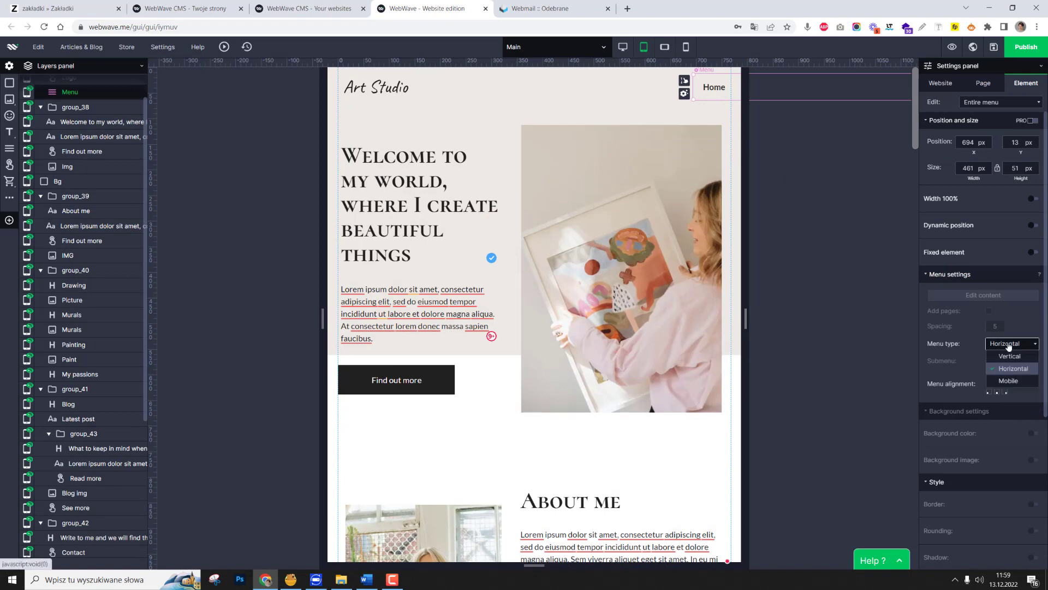
{"action": "left_click", "coordinate": [1007, 373]}
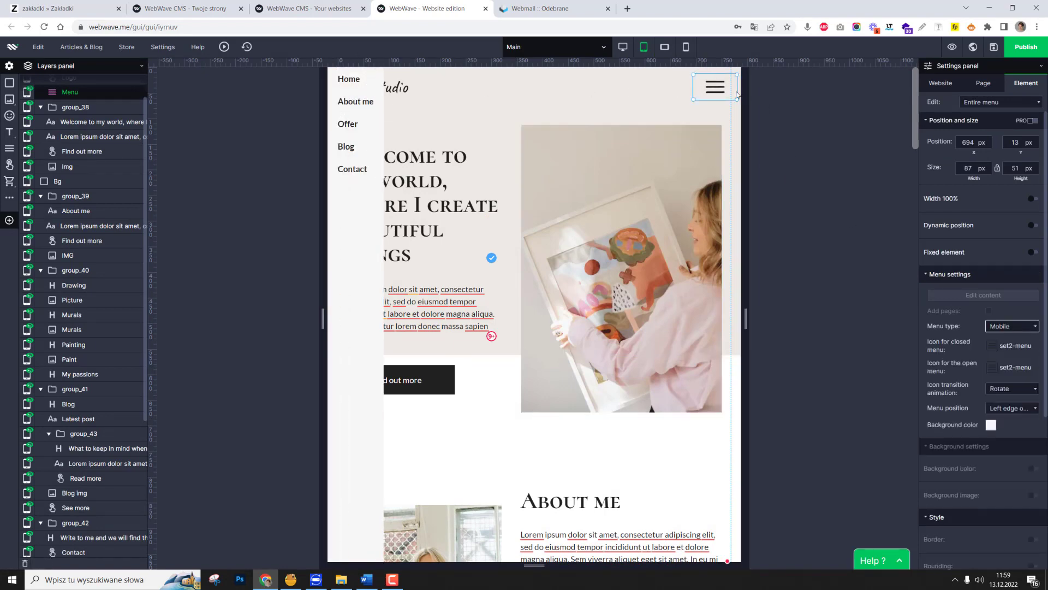
{"action": "left_click_drag", "start_coordinate": [738, 94], "coordinate": [699, 92]}
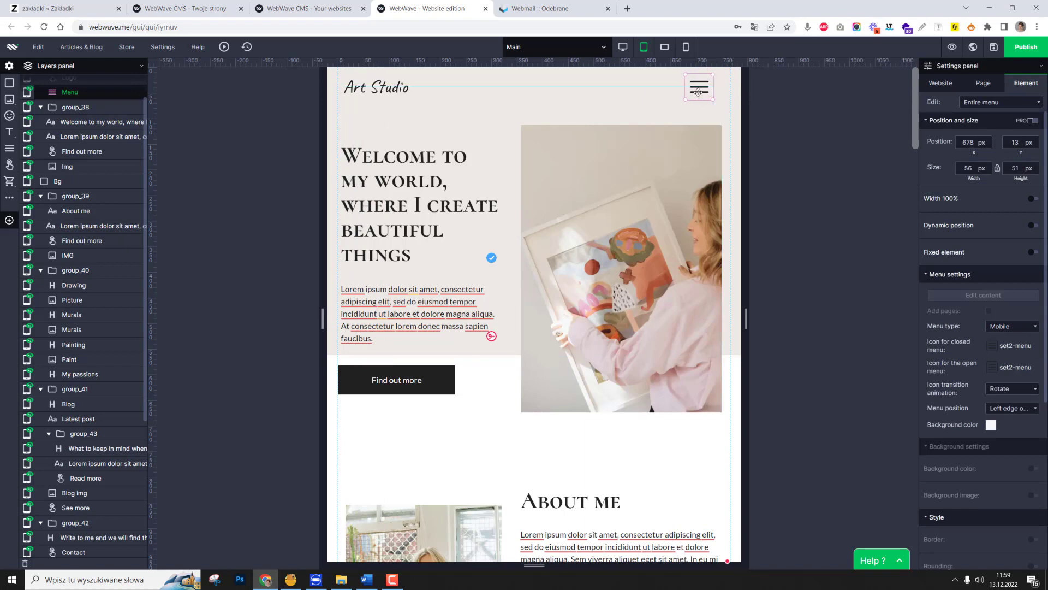
{"action": "left_click", "coordinate": [819, 96]}
Bring the tablet version's off-page cart back with X position 0, and place it in the header just right of the menu icon.
{"action": "scroll", "coordinate": [66, 106], "scroll_direction": "up", "scroll_amount": 1}
{"action": "left_click", "coordinate": [62, 97]}
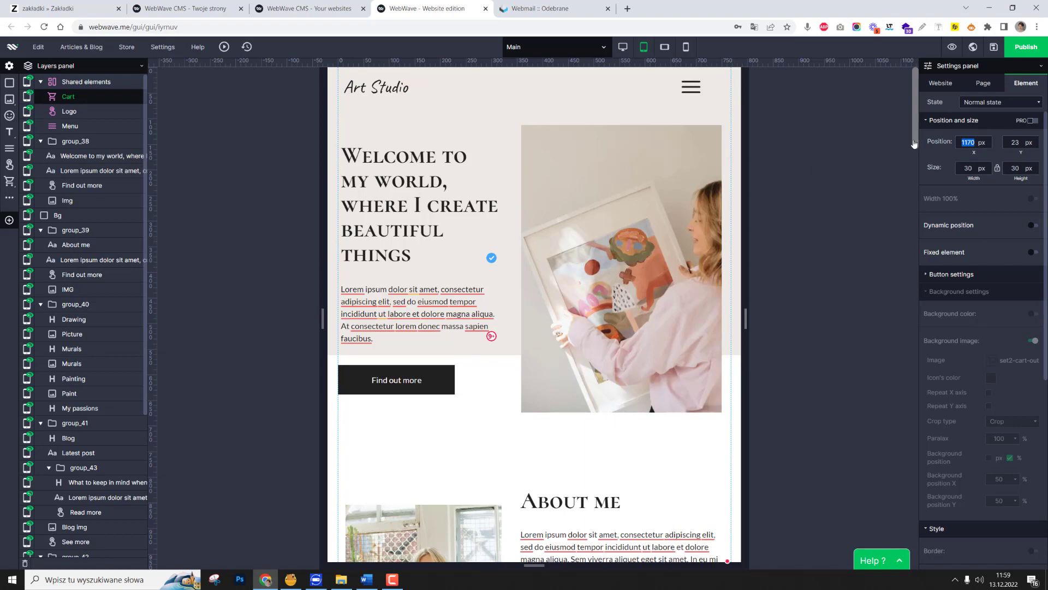
{"action": "key", "text": "Return"}
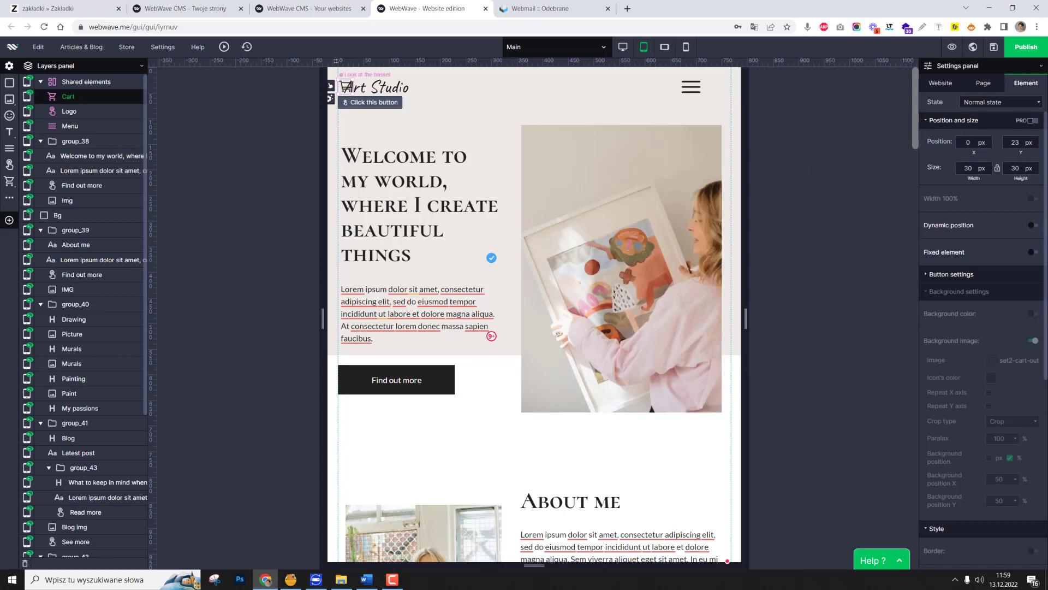
{"action": "left_click_drag", "start_coordinate": [343, 86], "coordinate": [715, 87]}
{"action": "left_click", "coordinate": [808, 128]}
Expand the tablet header menu to check how its items unfold, and close it again.
{"action": "left_click", "coordinate": [694, 89]}
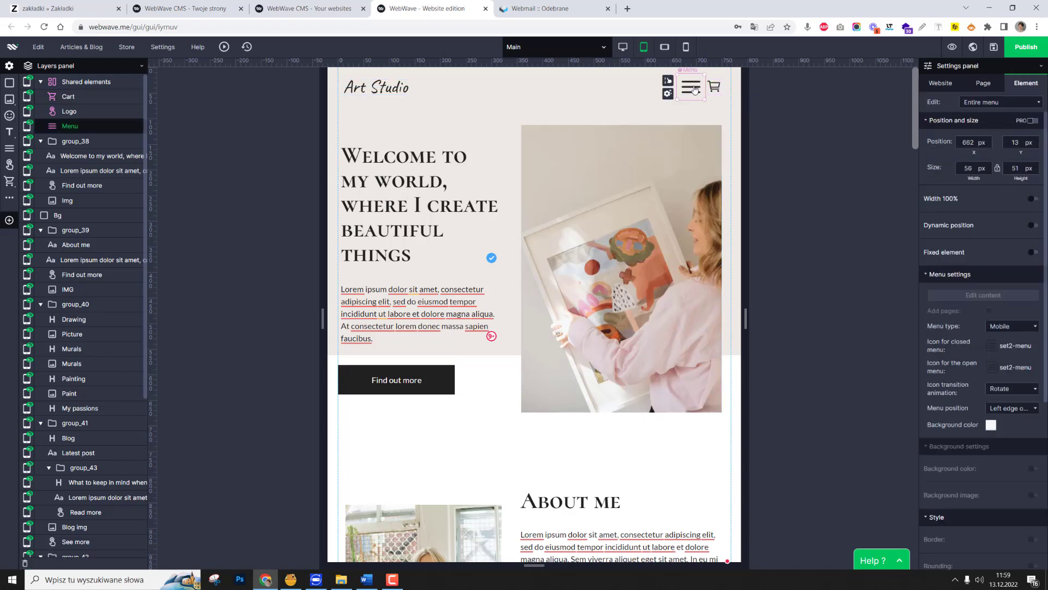
{"action": "left_click", "coordinate": [694, 90]}
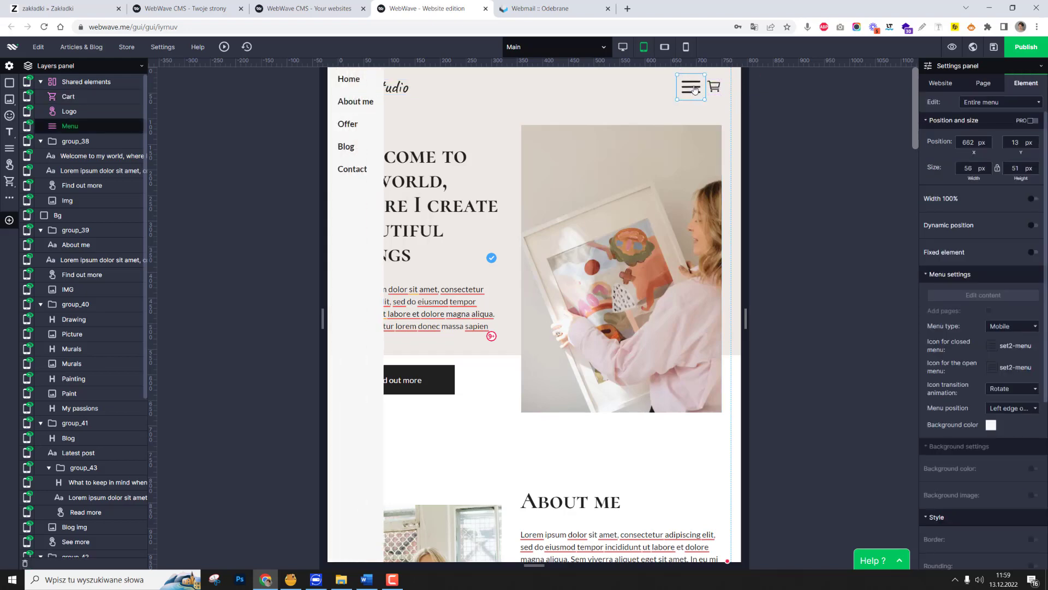
{"action": "left_click", "coordinate": [787, 103]}
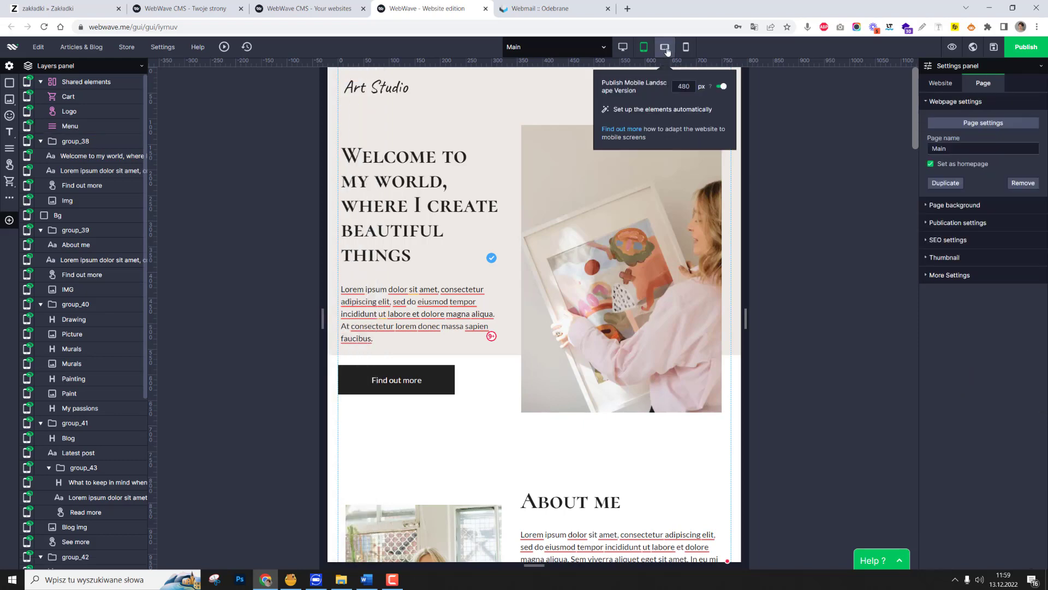
In the mobile landscape version, move the off-page menu icon into the header at about X 384, Y 13 px.
{"action": "left_click", "coordinate": [667, 52]}
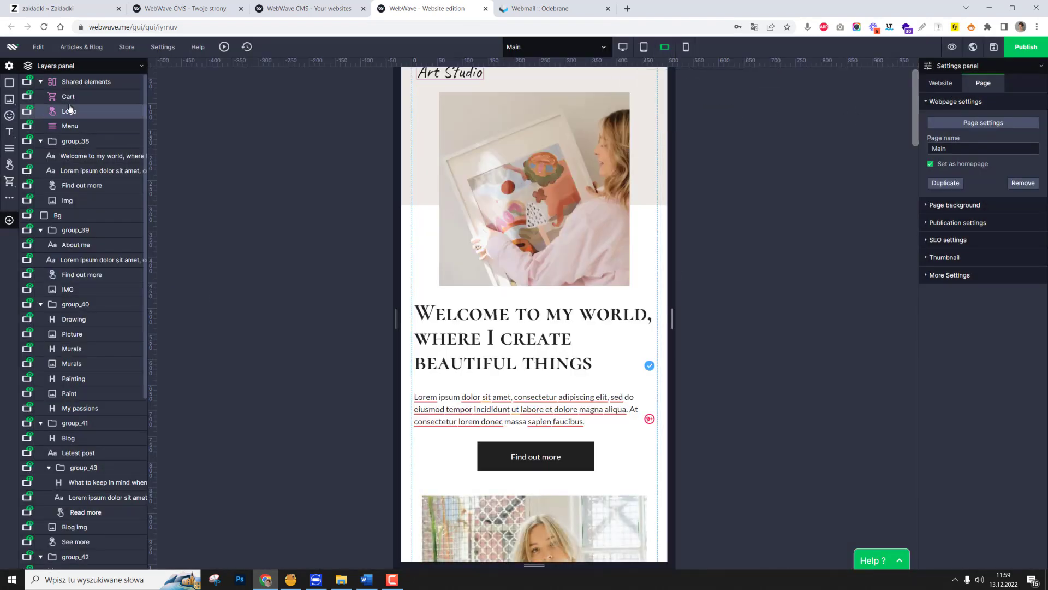
{"action": "left_click", "coordinate": [75, 125]}
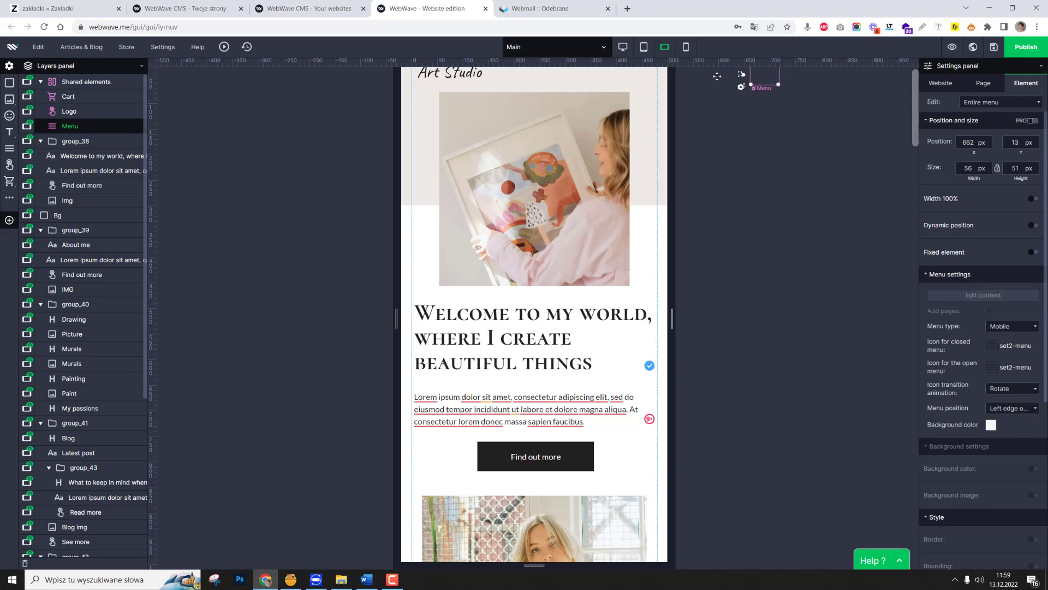
{"action": "left_click_drag", "start_coordinate": [717, 76], "coordinate": [622, 76]}
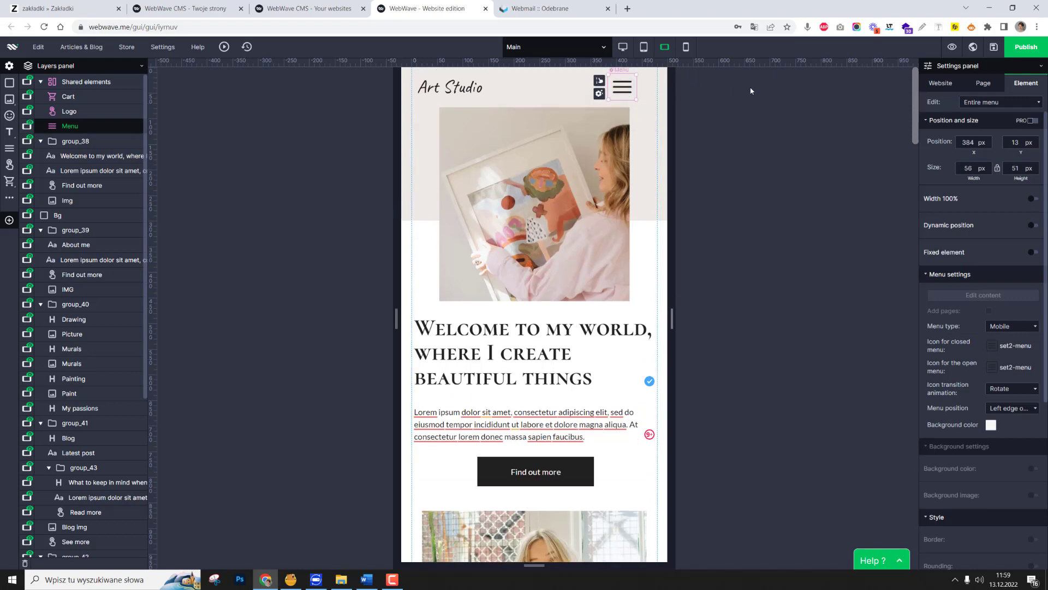
In the mobile landscape version, move the off-page cart into the header beside the menu icon, at X 450, Y 23 px.
{"action": "left_click", "coordinate": [71, 98]}
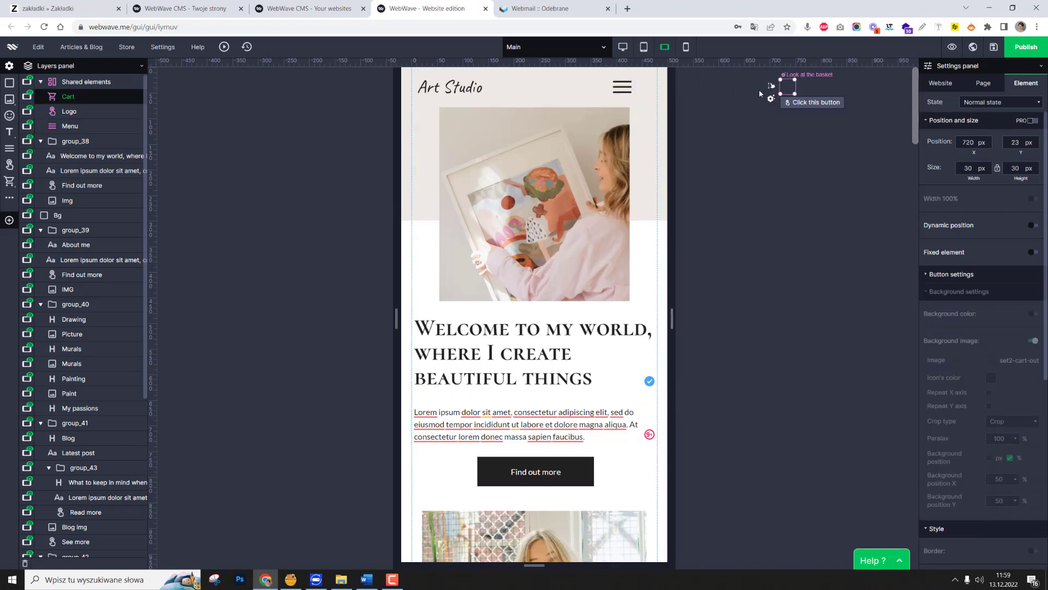
{"action": "left_click_drag", "start_coordinate": [664, 89], "coordinate": [649, 86]}
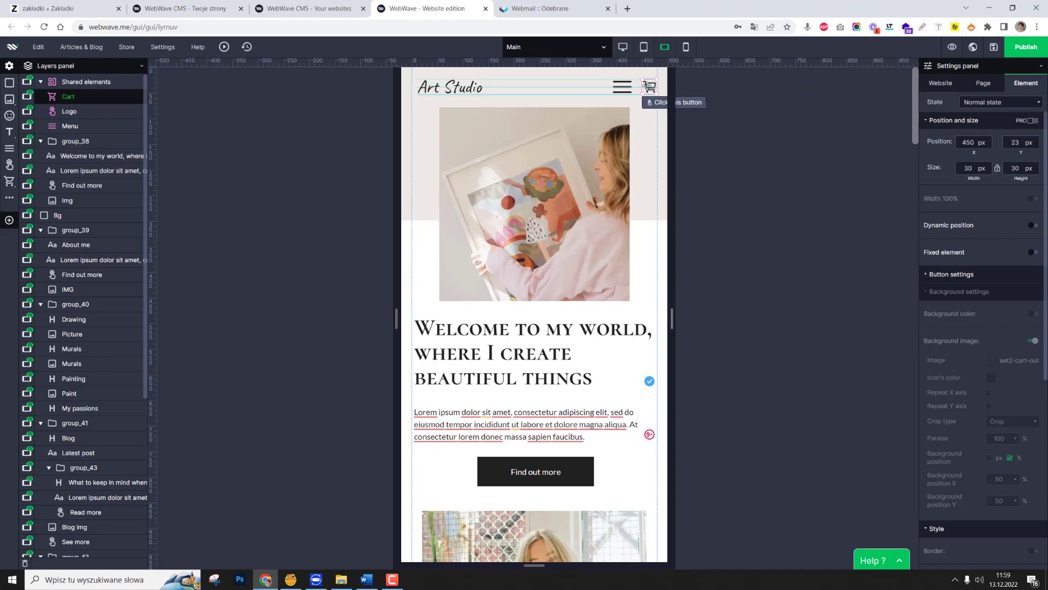
In the mobile portrait version, bring the off-page menu icon and cart into the header, placing the cart beside the menu at X 305, Y 23 px.
{"action": "left_click", "coordinate": [686, 47]}
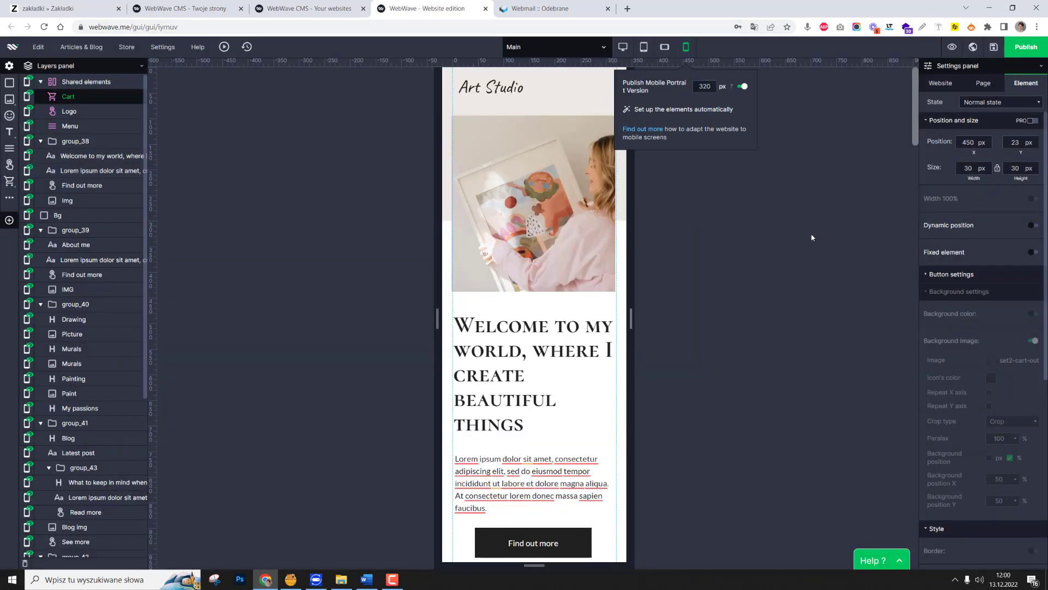
{"action": "left_click", "coordinate": [859, 92]}
{"action": "left_click", "coordinate": [688, 89]}
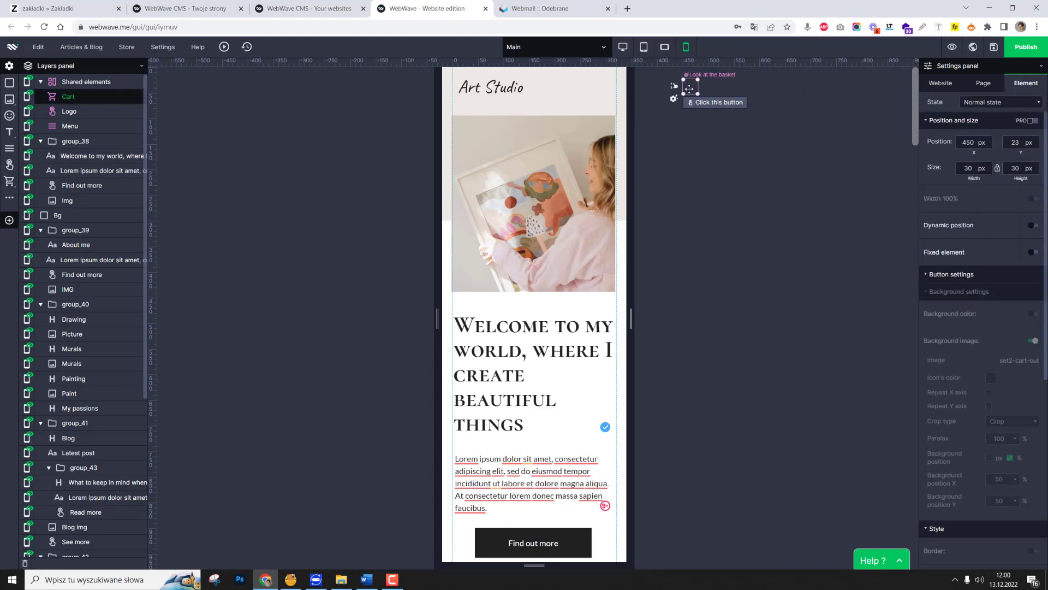
{"action": "left_click_drag", "start_coordinate": [689, 89], "coordinate": [588, 91]}
{"action": "left_click", "coordinate": [617, 87]}
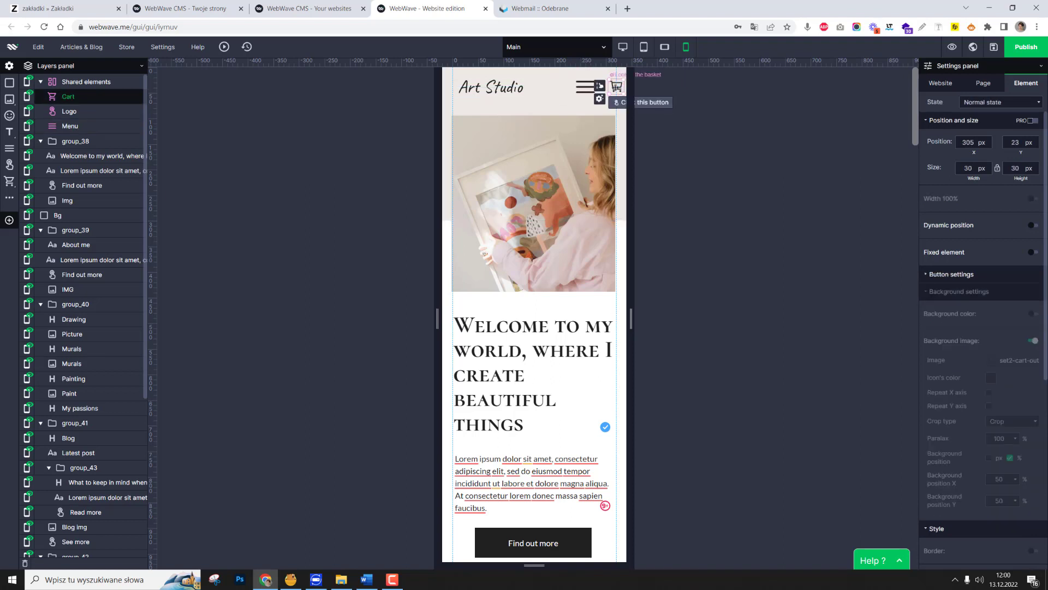
Switch back to the desktop version of the page and save the website.
{"action": "left_click", "coordinate": [623, 47]}
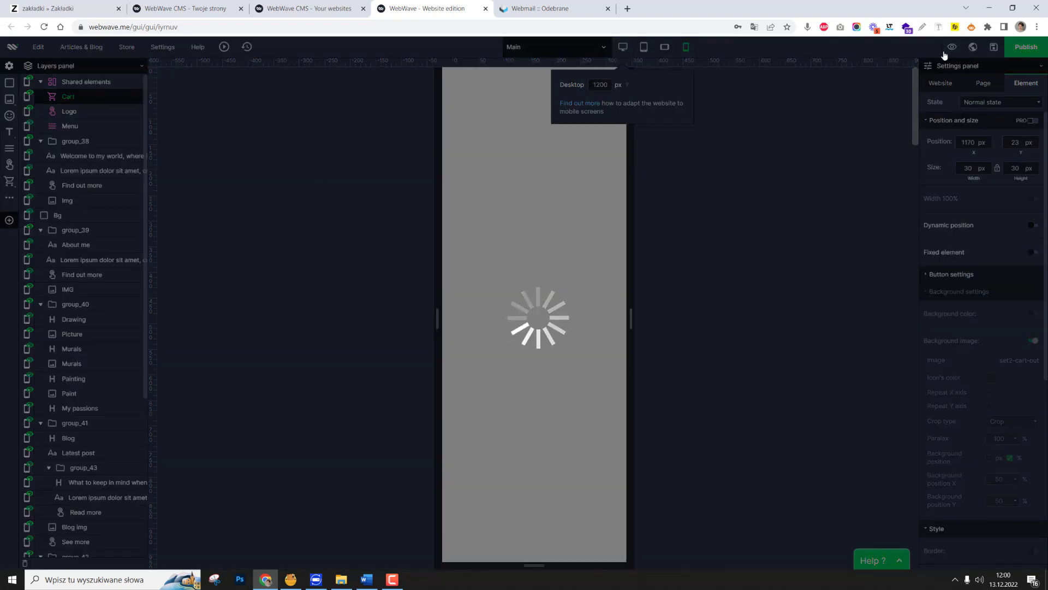
{"action": "left_click", "coordinate": [996, 48]}
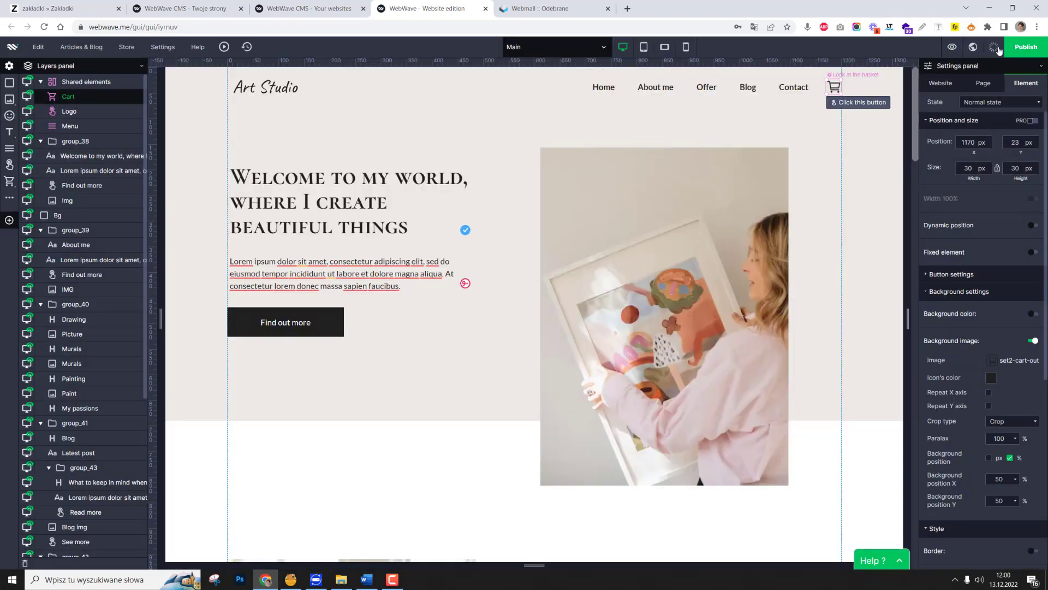
Preview the website narrowed to tablet width and test opening and closing the header menu.
{"action": "left_click", "coordinate": [952, 48]}
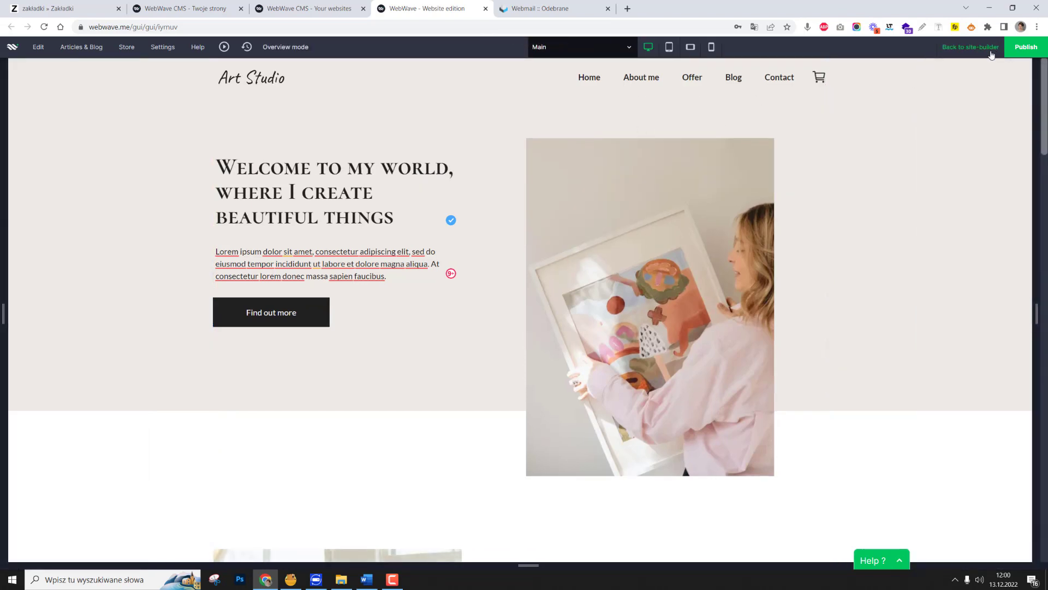
{"action": "left_click_drag", "start_coordinate": [1034, 316], "coordinate": [785, 312]}
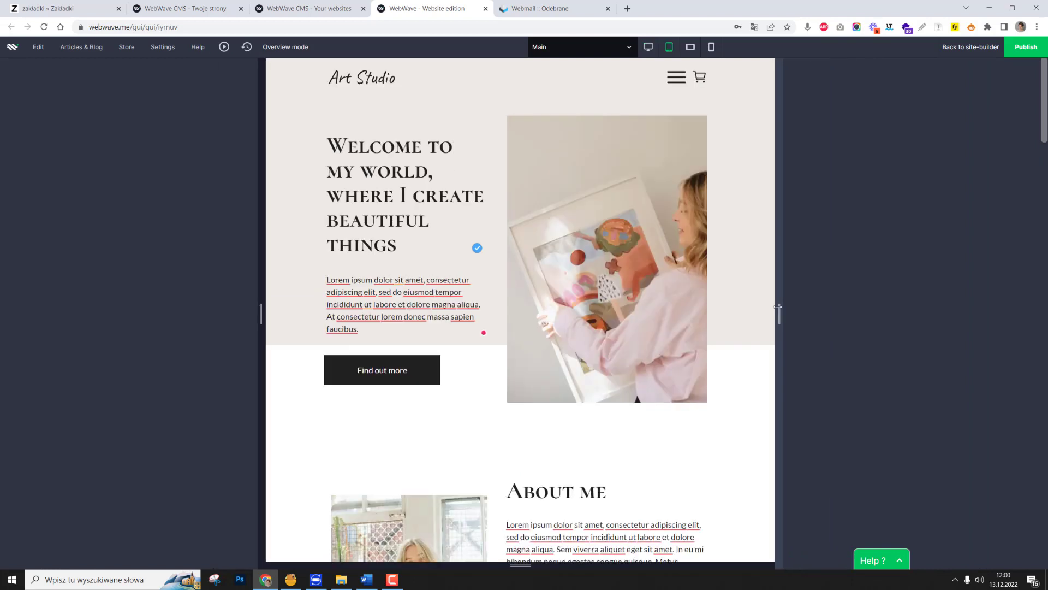
{"action": "left_click", "coordinate": [673, 79]}
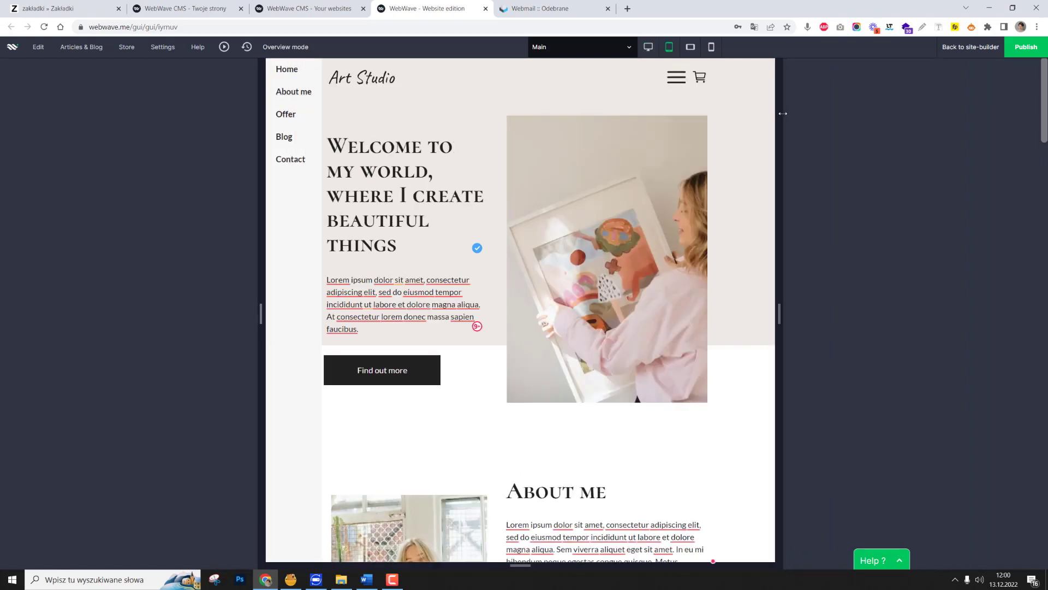
{"action": "left_click", "coordinate": [676, 79]}
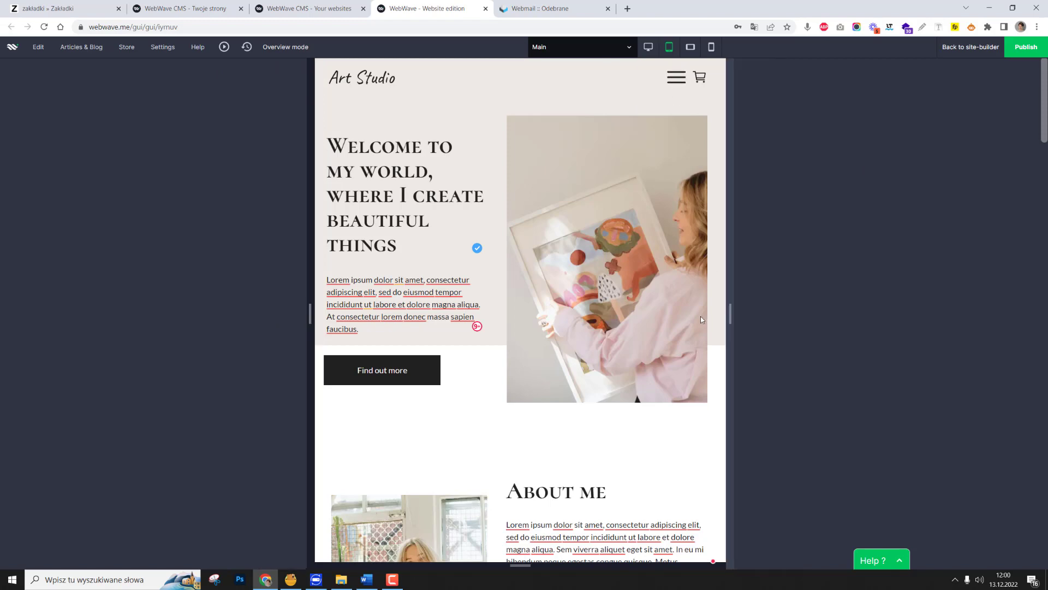
In the mobile landscape preview, go to the About me page through the header menu and expand the menu there.
{"action": "left_click", "coordinate": [604, 82]}
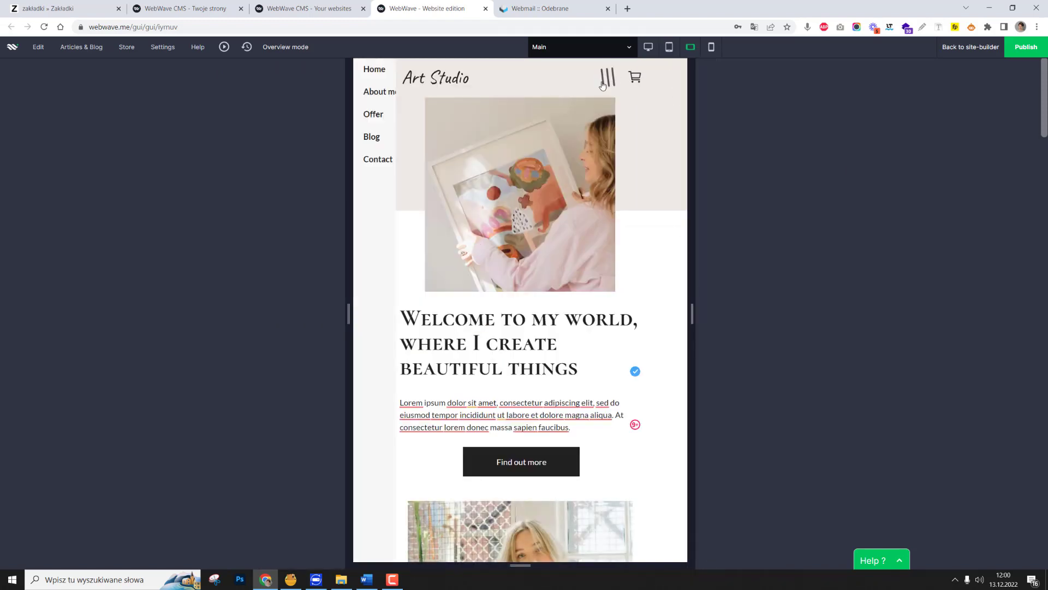
{"action": "left_click", "coordinate": [386, 92]}
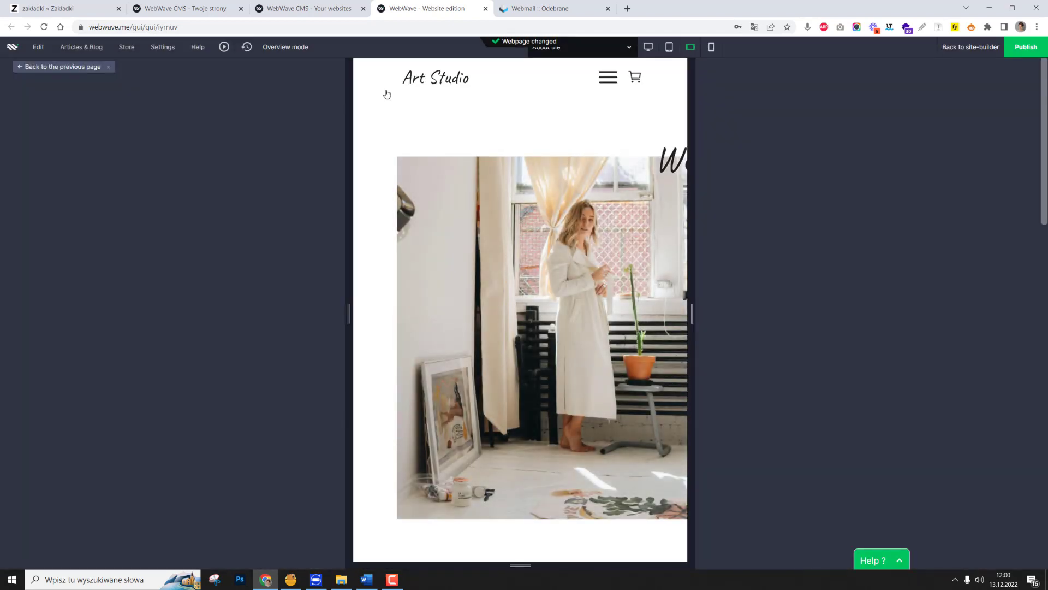
{"action": "left_click", "coordinate": [603, 80]}
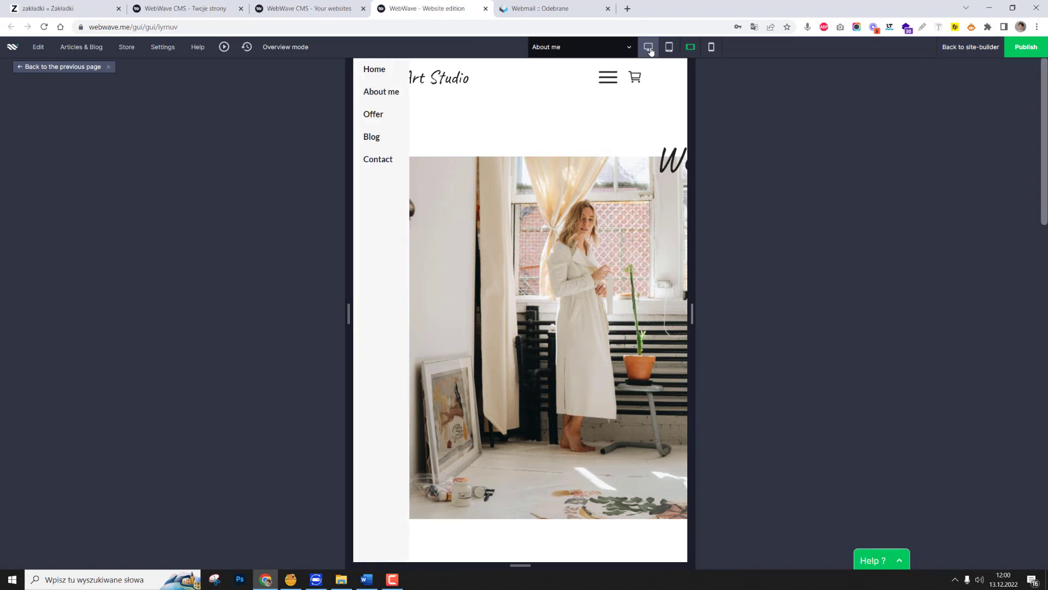
Return to the site builder and look over the desktop version of the About me page from header to footer.
{"action": "left_click", "coordinate": [977, 48]}
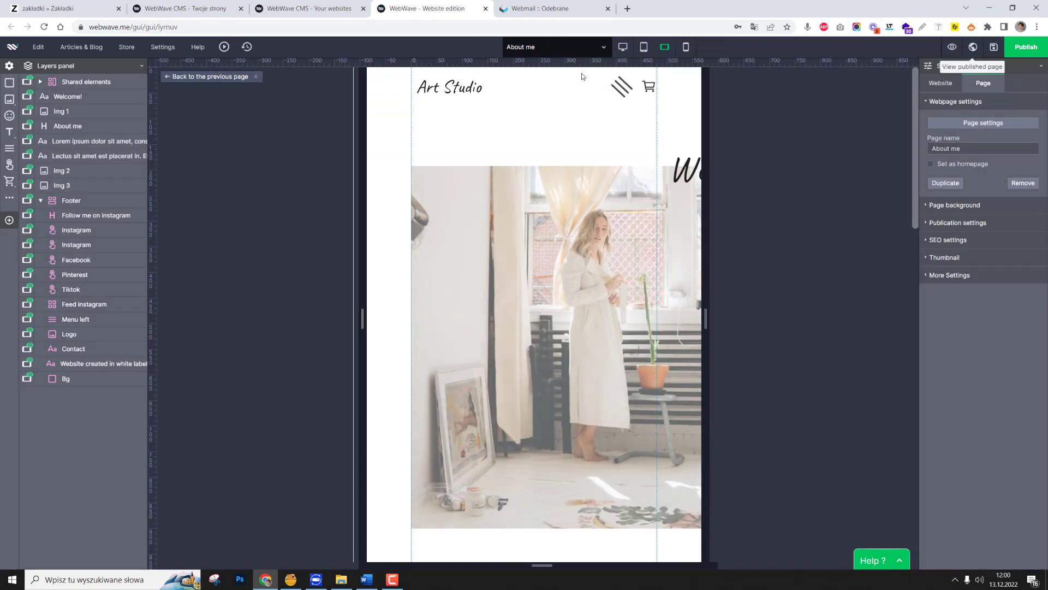
{"action": "left_click", "coordinate": [621, 48]}
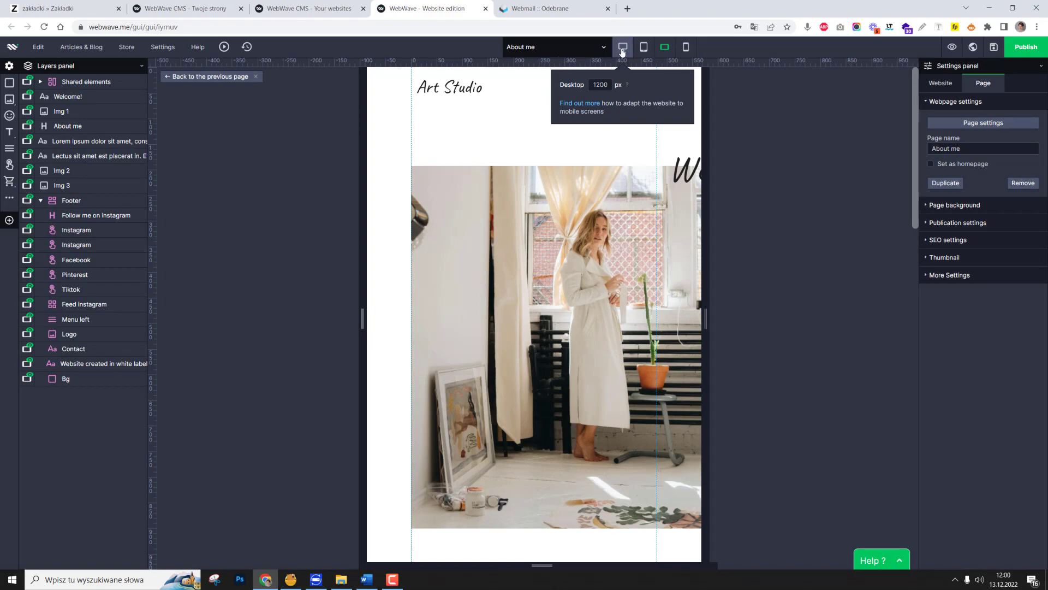
{"action": "scroll", "coordinate": [709, 350], "scroll_direction": "down", "scroll_amount": 13}
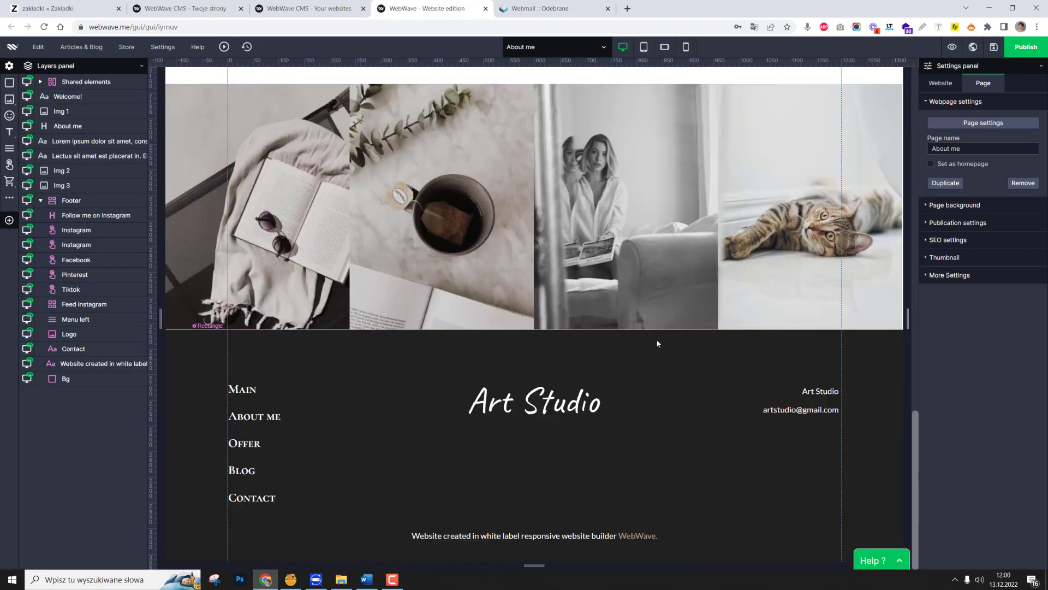
{"action": "scroll", "coordinate": [655, 336], "scroll_direction": "up", "scroll_amount": 15}
{"action": "scroll", "coordinate": [656, 338], "scroll_direction": "up", "scroll_amount": 5}
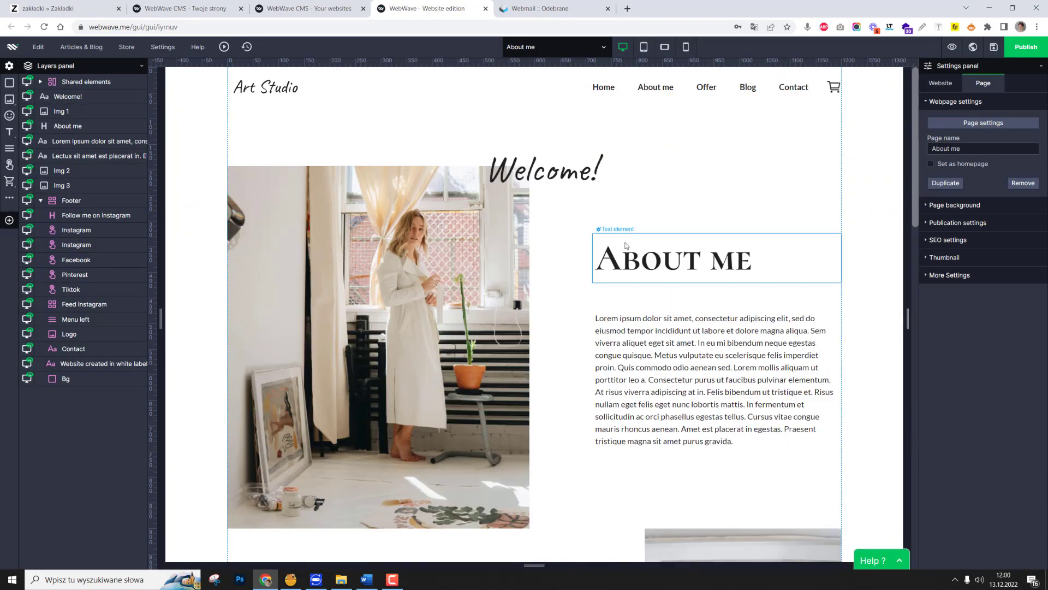
{"action": "scroll", "coordinate": [562, 219], "scroll_direction": "down", "scroll_amount": 4}
{"action": "scroll", "coordinate": [565, 218], "scroll_direction": "up", "scroll_amount": 4}
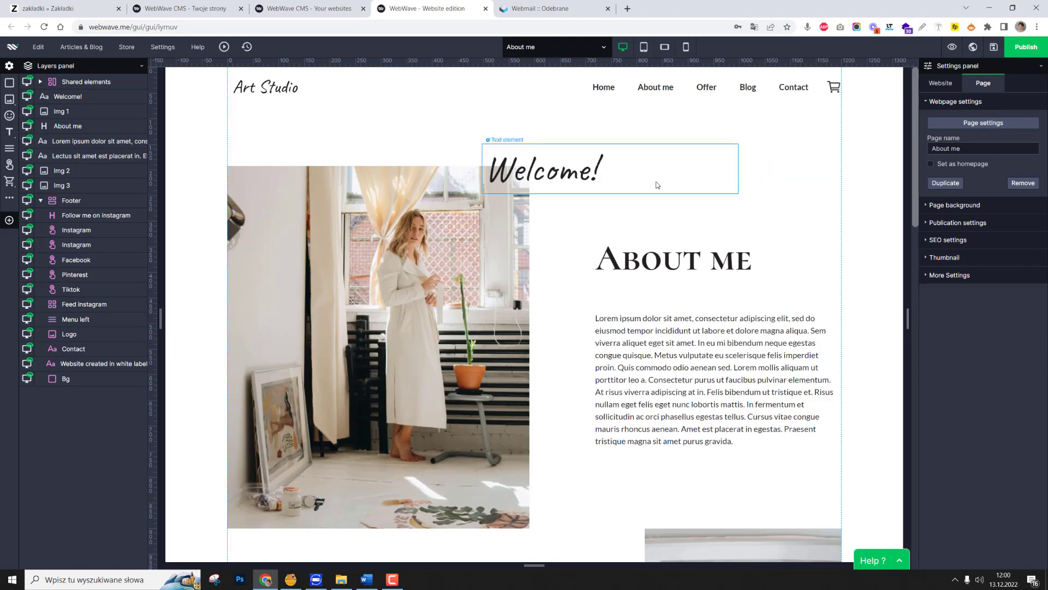
{"action": "scroll", "coordinate": [750, 190], "scroll_direction": "down", "scroll_amount": 3}
{"action": "scroll", "coordinate": [710, 240], "scroll_direction": "up", "scroll_amount": 3}
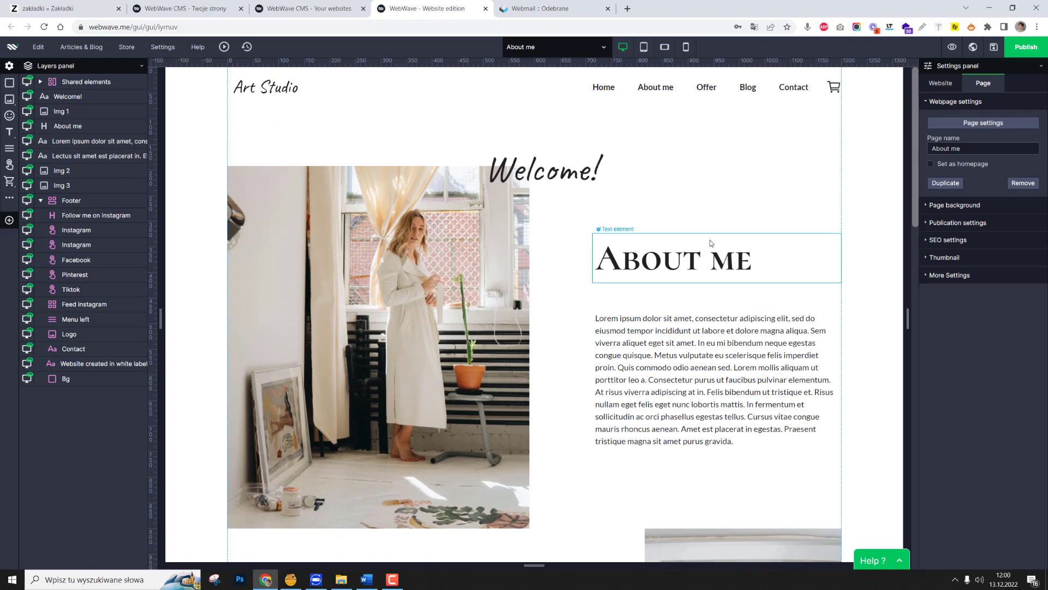
Go back to the Main page and look through its desktop sections down to My passions.
{"action": "left_click", "coordinate": [574, 50]}
{"action": "left_click", "coordinate": [550, 105]}
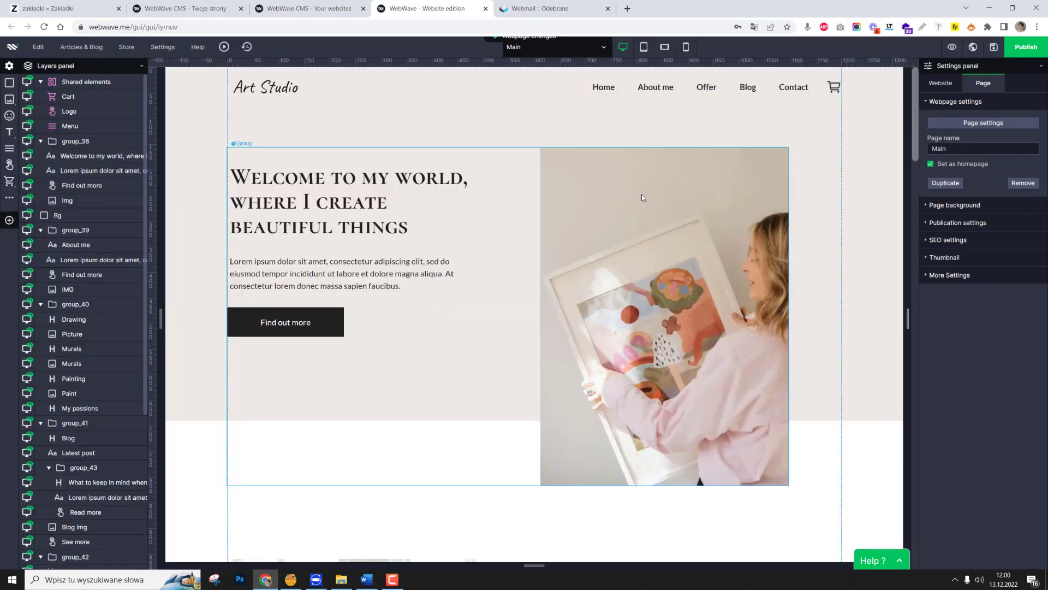
{"action": "scroll", "coordinate": [642, 197], "scroll_direction": "down", "scroll_amount": 5}
{"action": "scroll", "coordinate": [629, 256], "scroll_direction": "up", "scroll_amount": 5}
{"action": "scroll", "coordinate": [628, 257], "scroll_direction": "down", "scroll_amount": 10}
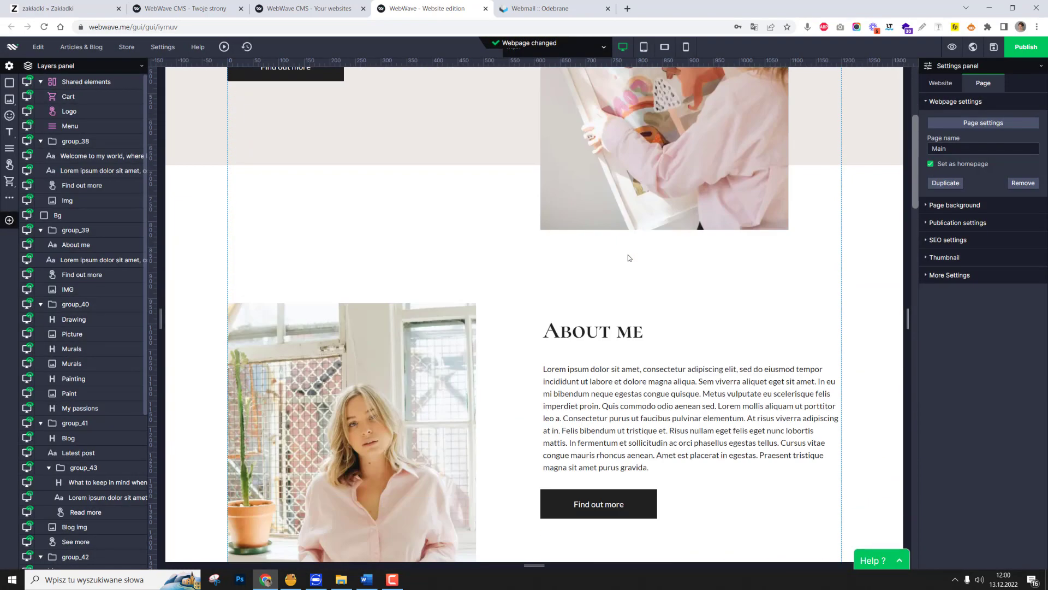
{"action": "scroll", "coordinate": [628, 257], "scroll_direction": "down", "scroll_amount": 3}
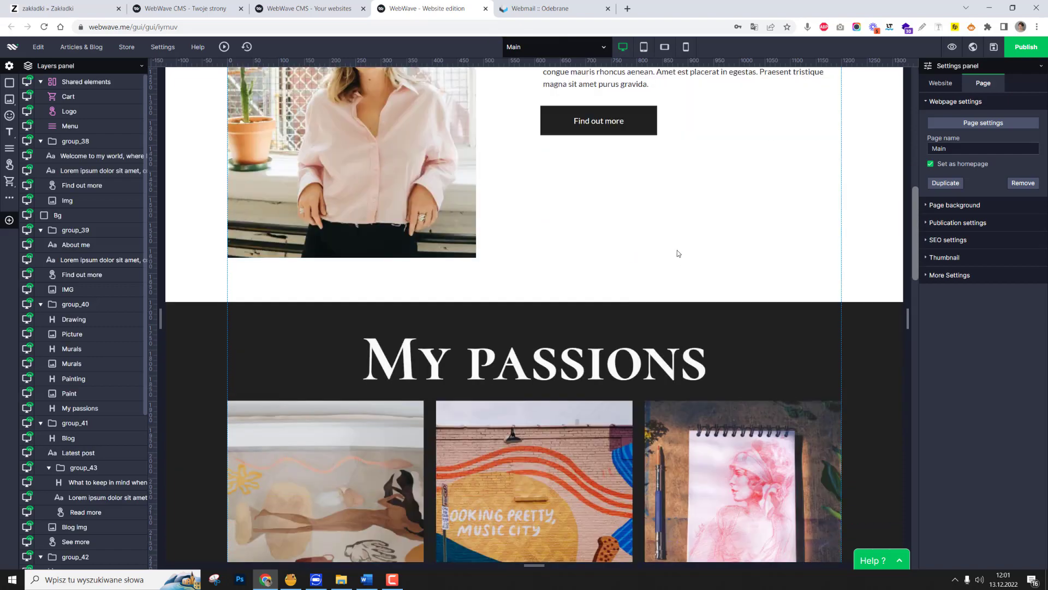
{"action": "scroll", "coordinate": [643, 254], "scroll_direction": "up", "scroll_amount": 8}
{"action": "scroll", "coordinate": [581, 241], "scroll_direction": "up", "scroll_amount": 5}
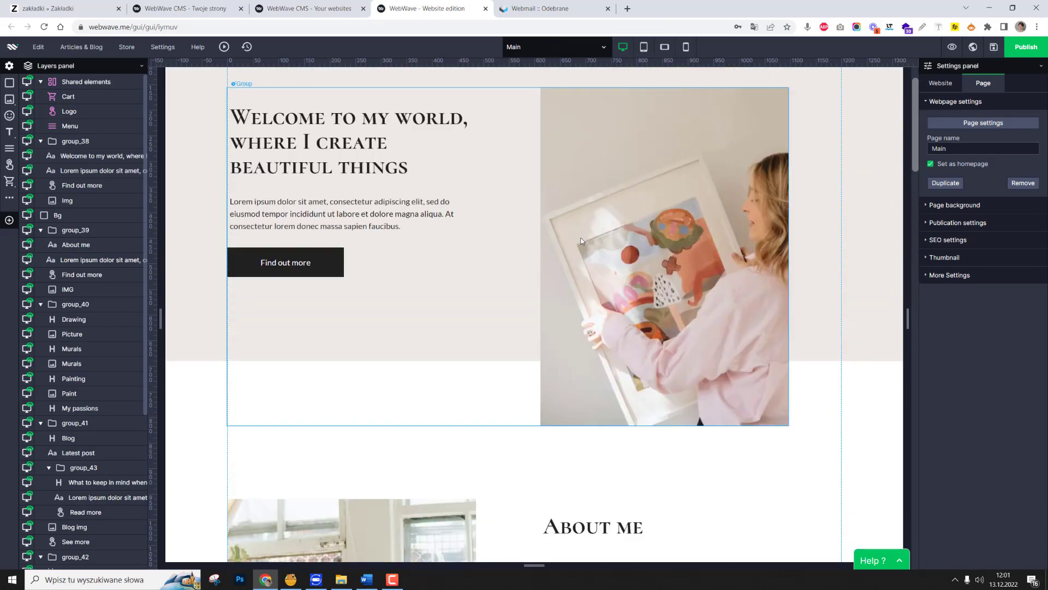